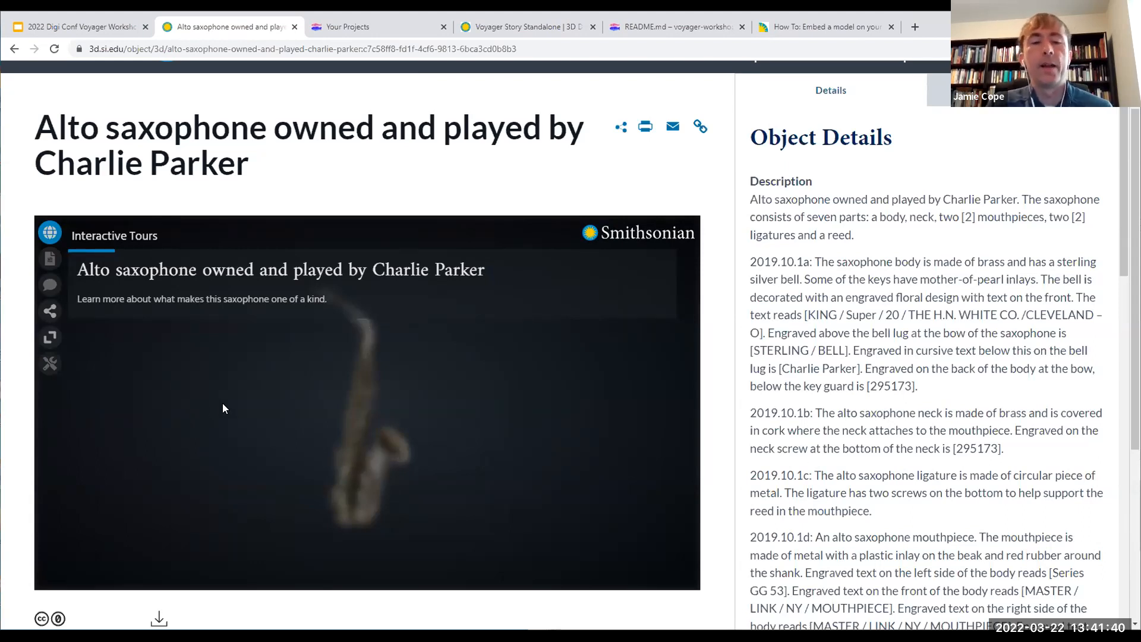
Step: Start the Charlie Parker saxophone tour, go through its stops up to Key Clusters, and exit the tour
left_click(387, 279)
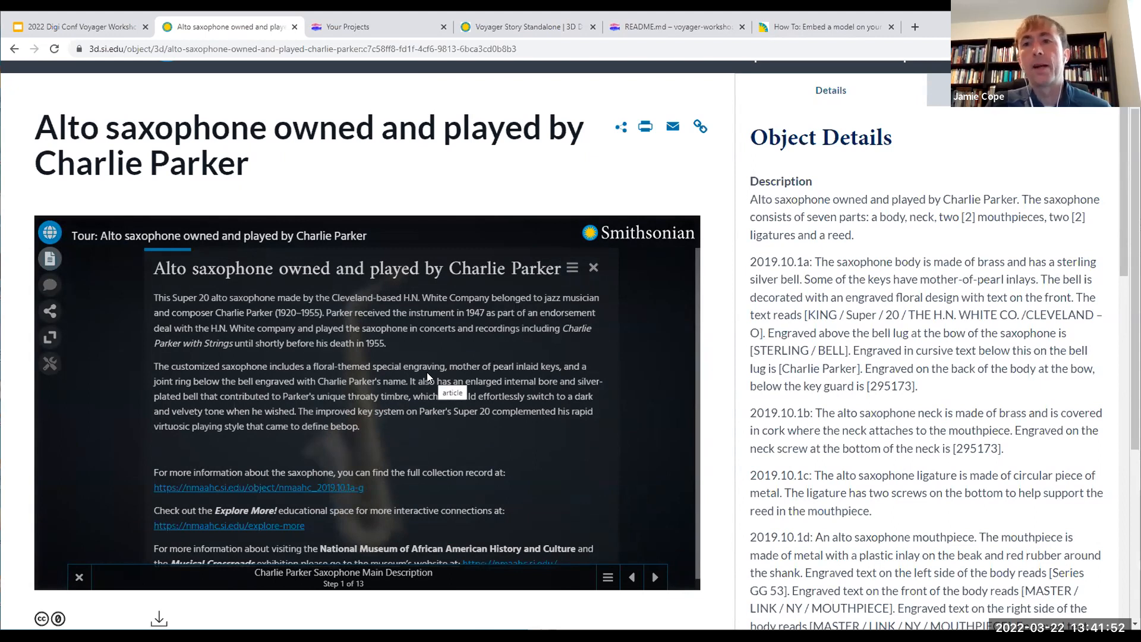
scroll(430, 374, "down", 1)
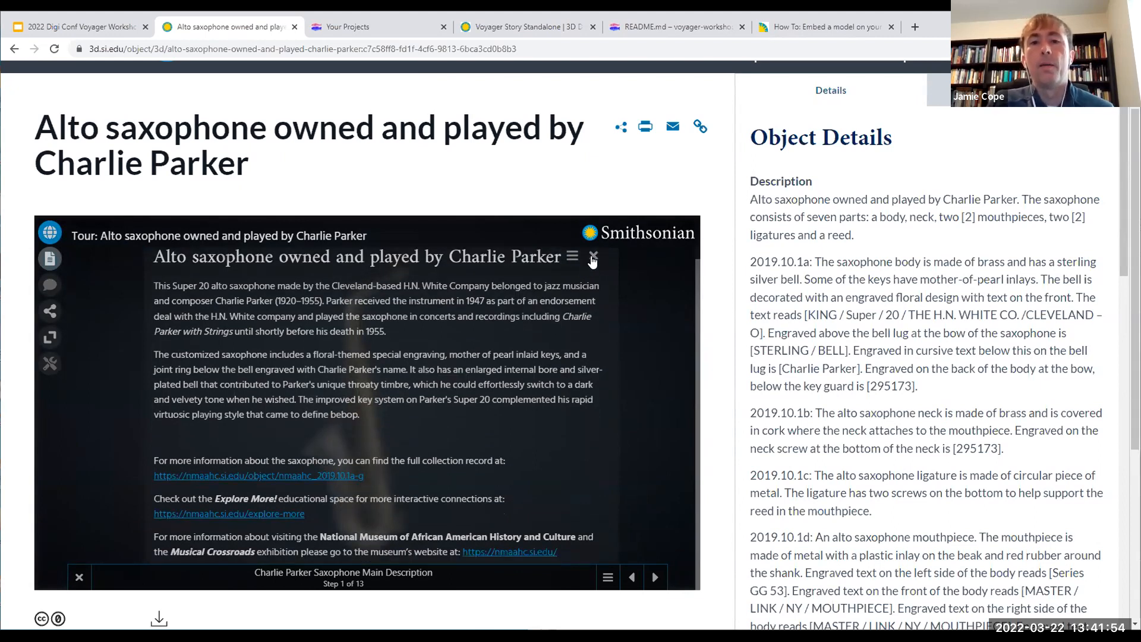
left_click(655, 579)
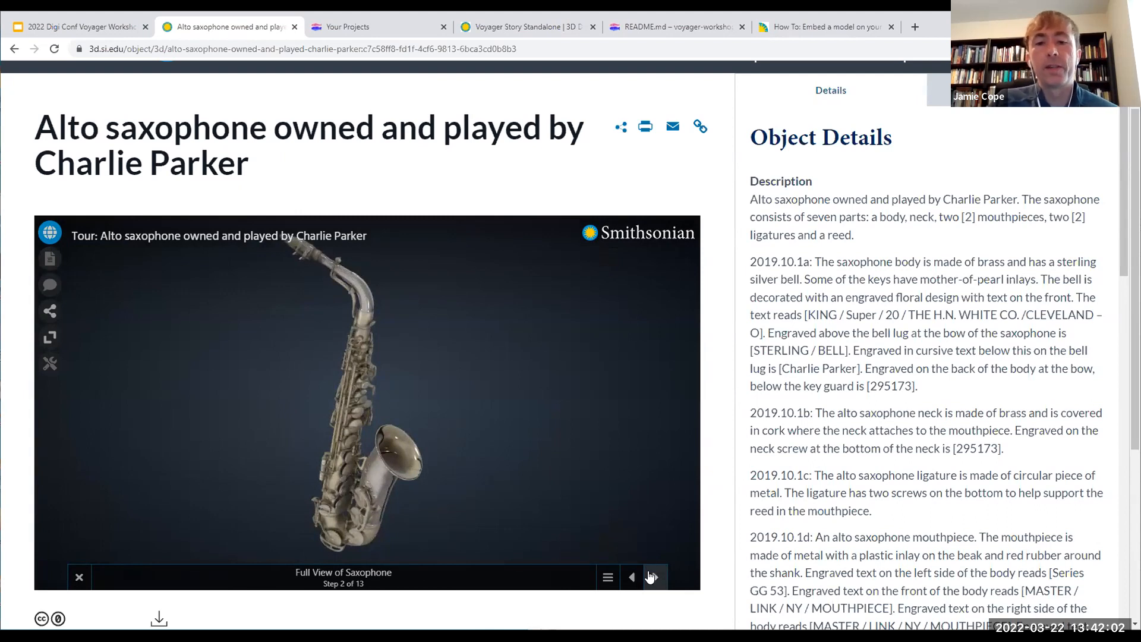
left_click(655, 580)
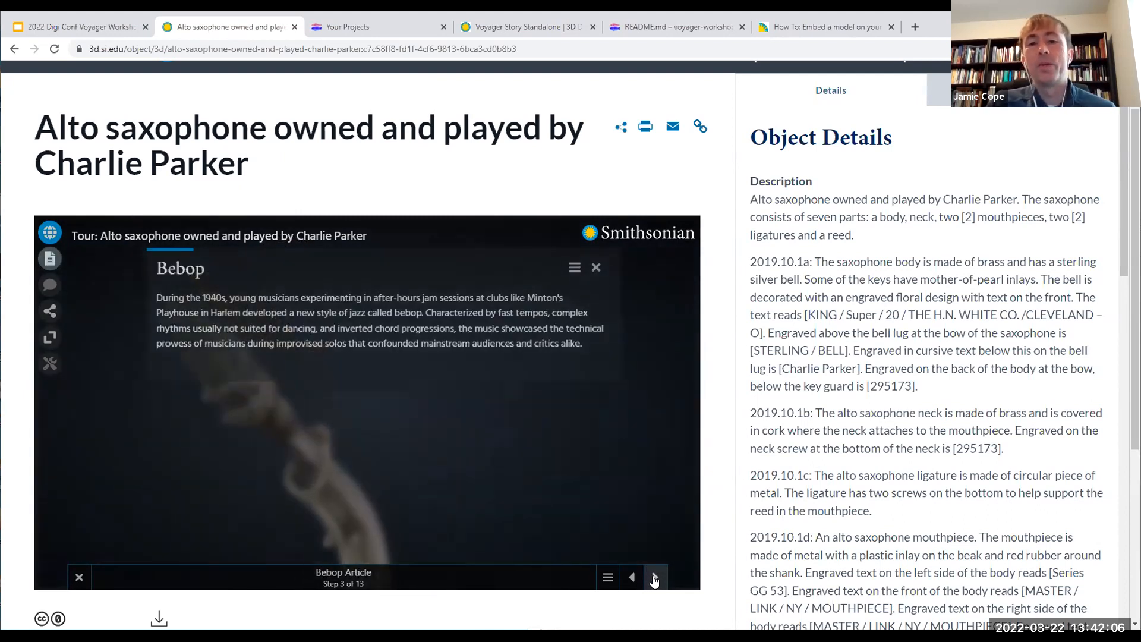
left_click(654, 578)
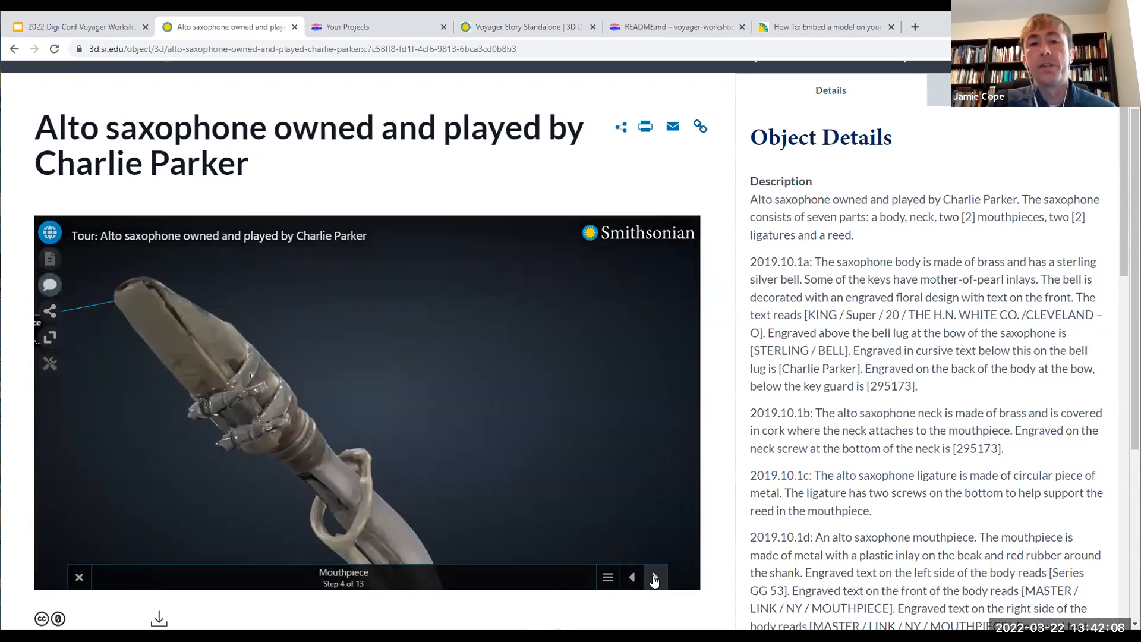
left_click(654, 579)
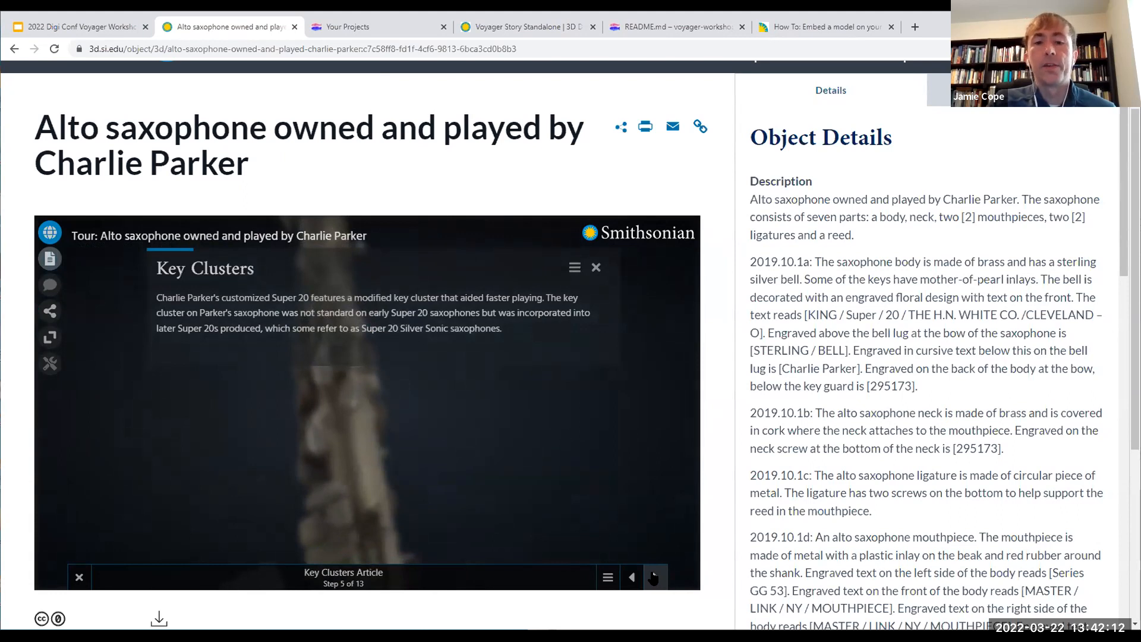
left_click(653, 577)
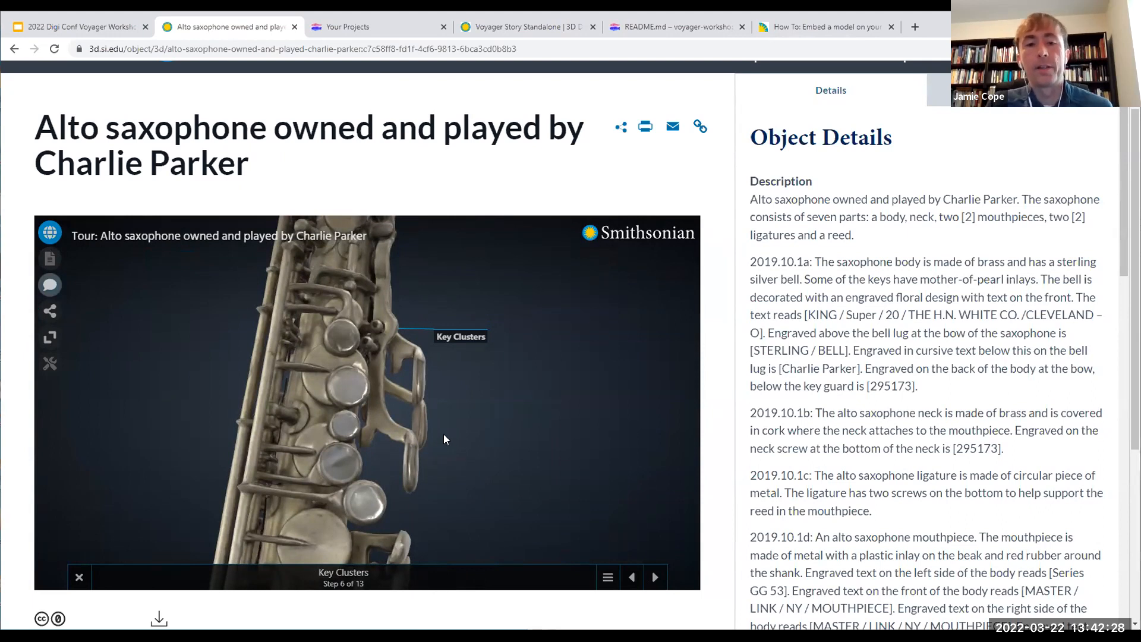
left_click(80, 575)
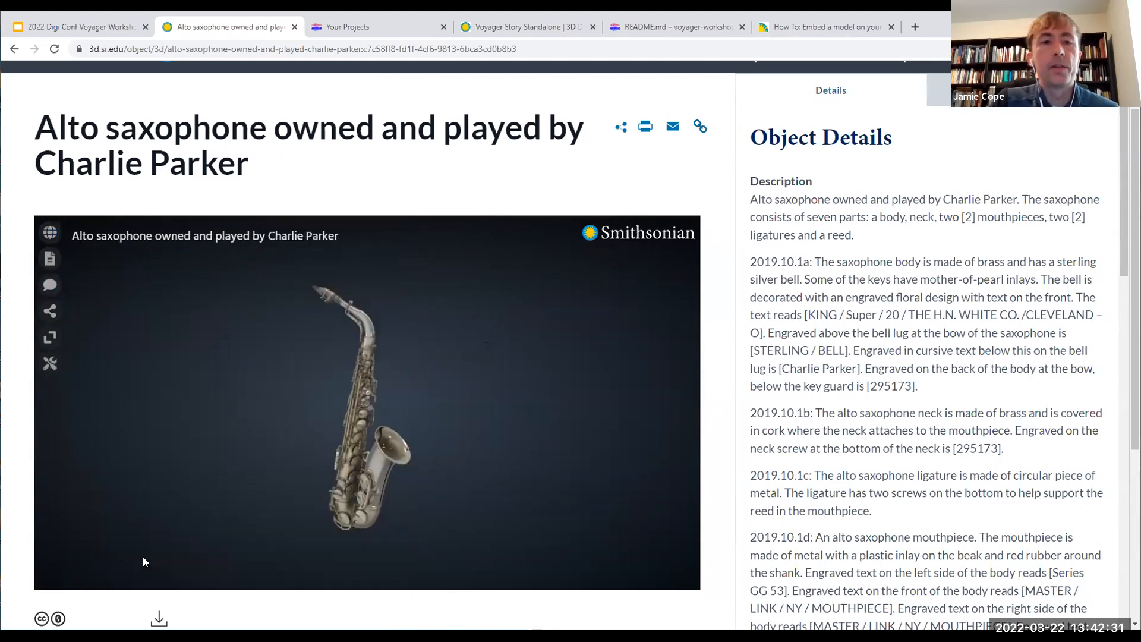
Step: Open the saxophone's articles, view the full article list, and close the article reader
left_click(50, 260)
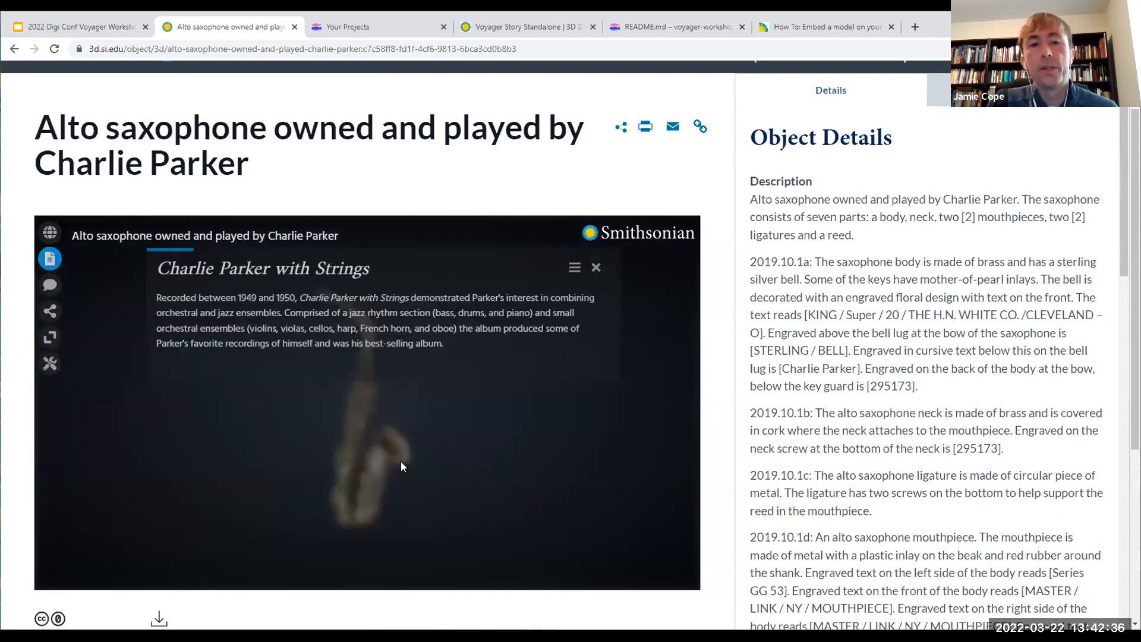
left_click(574, 268)
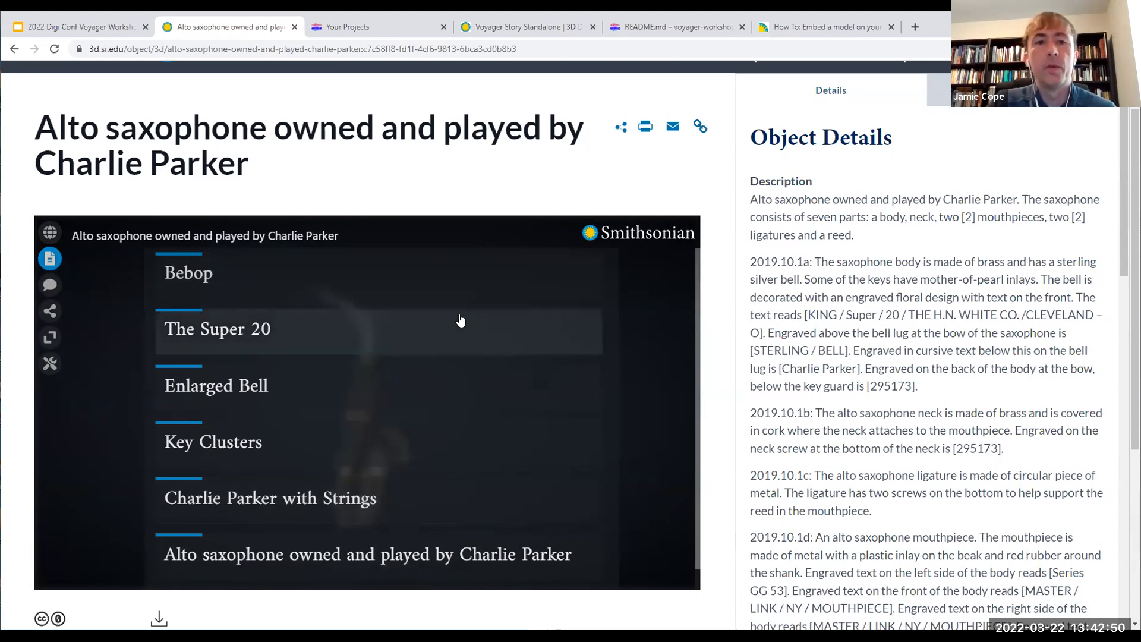
left_click(50, 260)
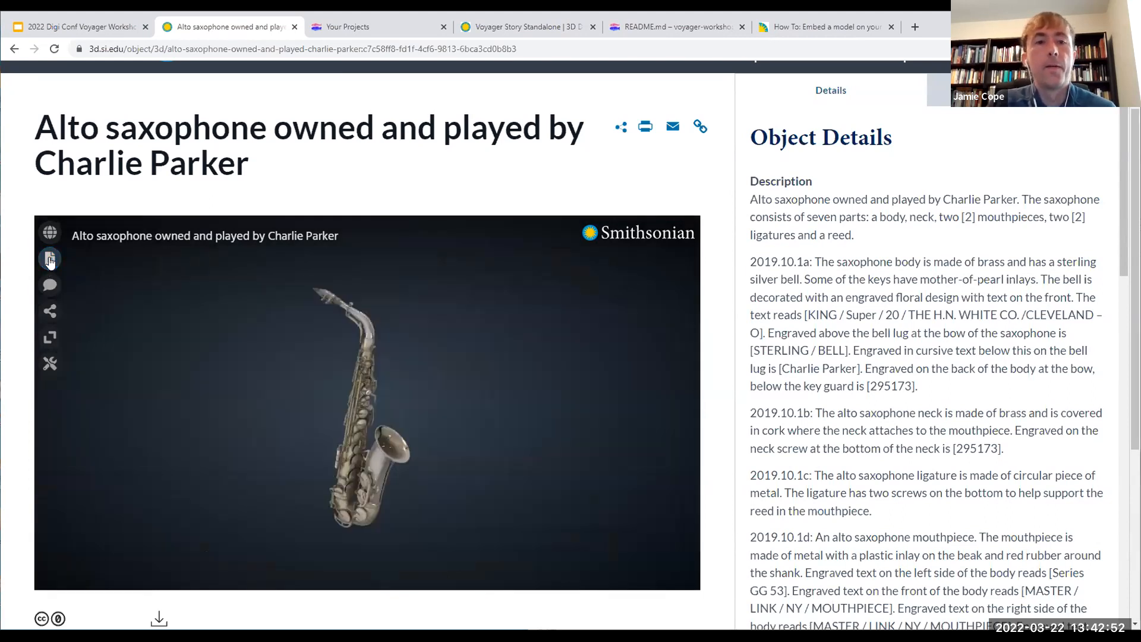
Step: Show the annotations on the saxophone and examine their labels up close and from different angles
left_click(53, 290)
left_click(53, 293)
left_click(52, 291)
mouse_move(252, 465)
left_mouse_down()
mouse_move(352, 464)
mouse_move(181, 425)
mouse_move(279, 429)
left_mouse_up()
left_click_drag(410, 423, 436, 446)
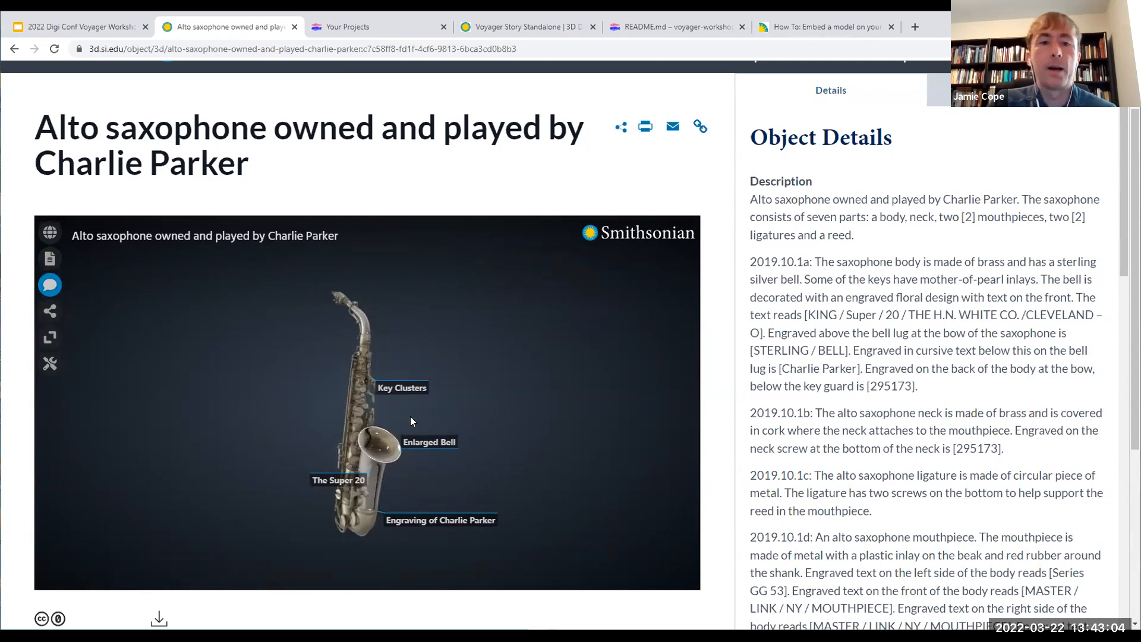
scroll(388, 455, "up", 10)
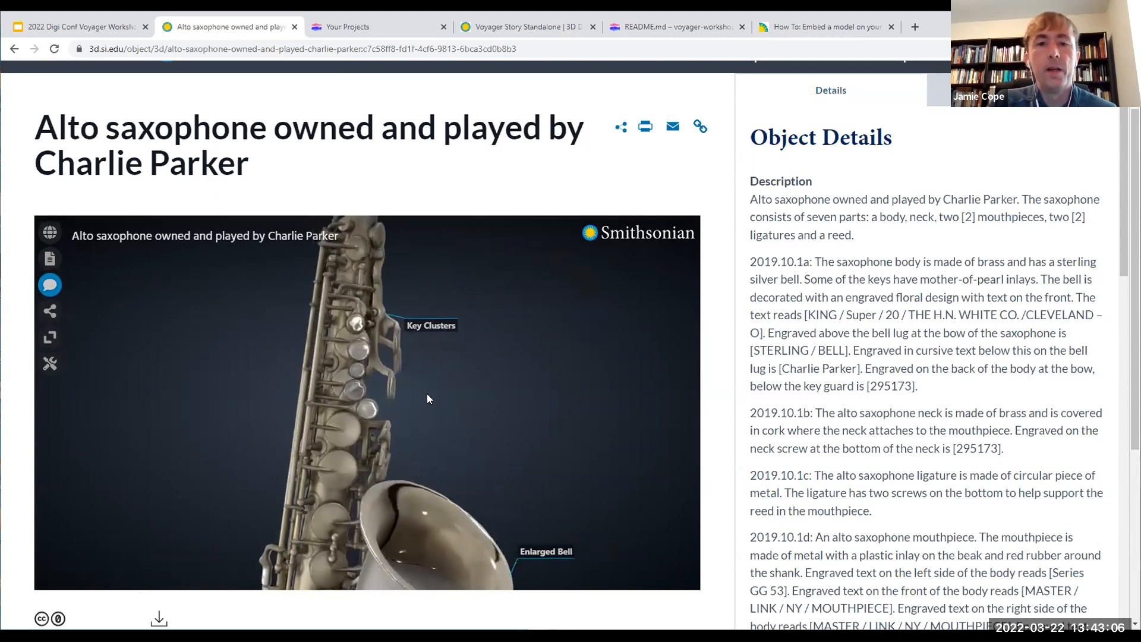
left_click_drag(447, 383, 484, 382)
scroll(483, 366, "down", 11)
mouse_move(459, 363)
right_mouse_down()
mouse_move(483, 379)
mouse_move(465, 378)
right_mouse_up()
scroll(464, 367, "down", 2)
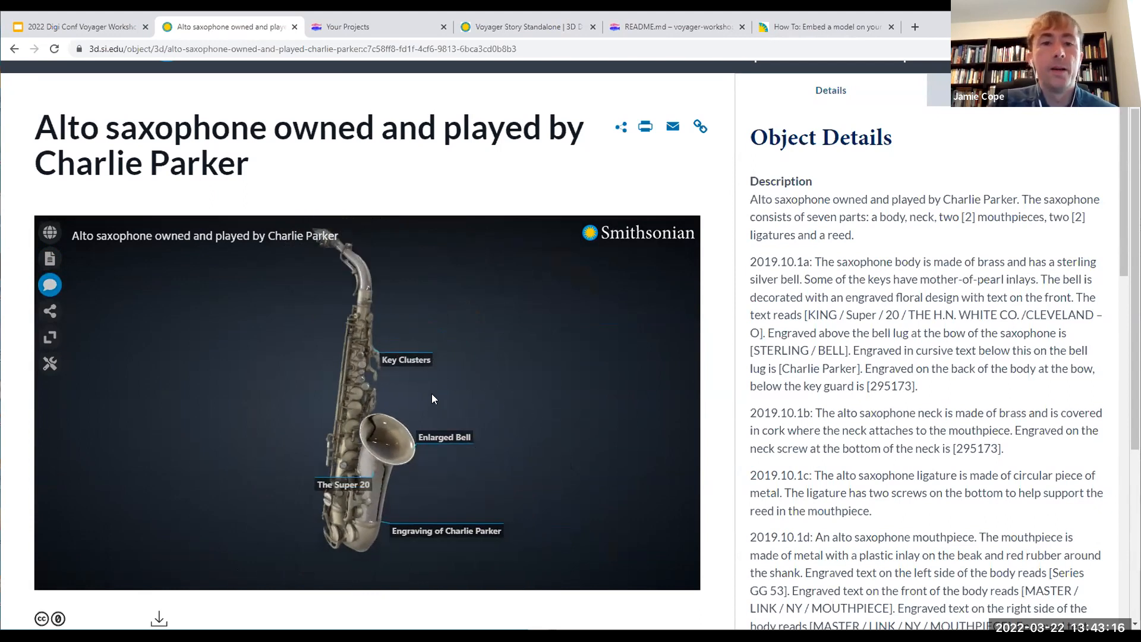
Step: Expand the Key Clusters annotation to view its link to further reading, and collapse it again
left_click(419, 366)
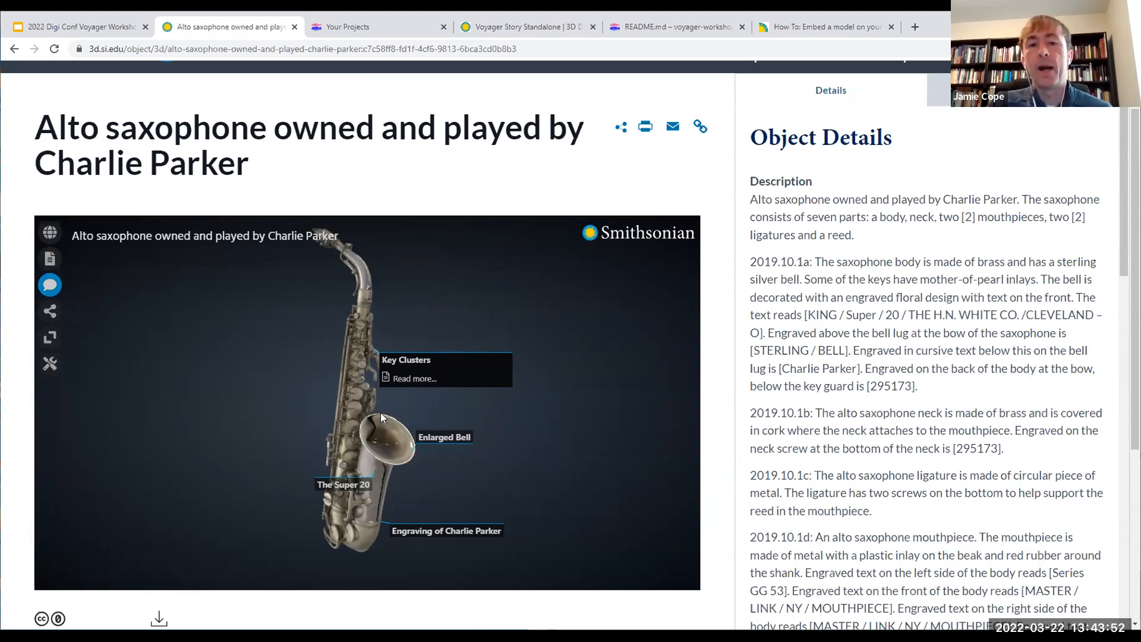
mouse_move(561, 450)
left_mouse_down()
mouse_move(389, 459)
mouse_move(545, 461)
left_mouse_up()
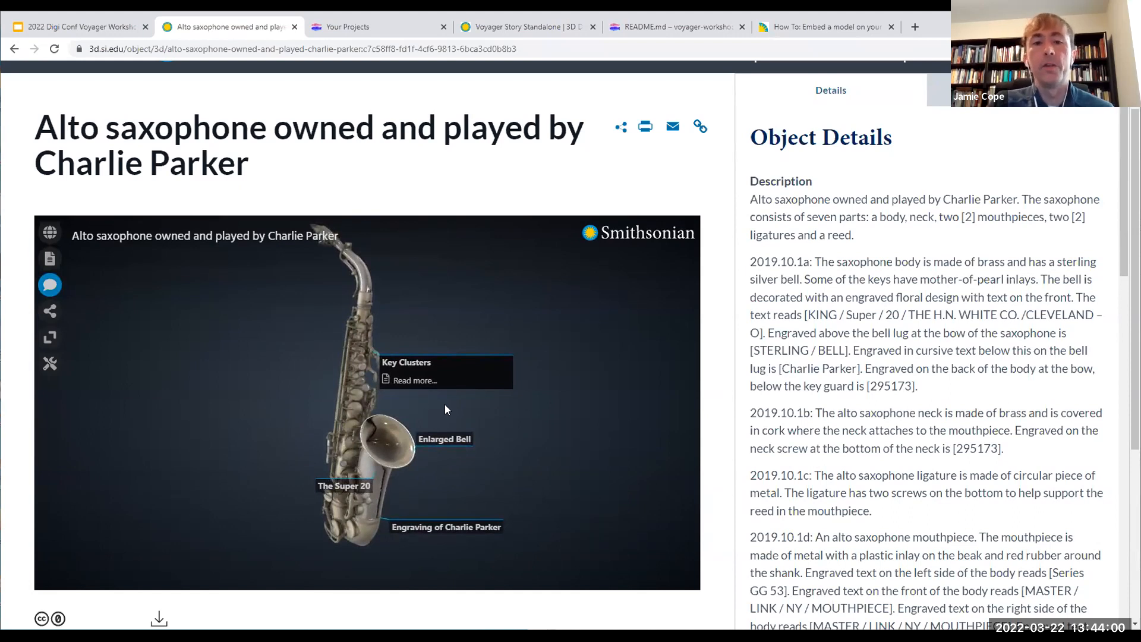
left_click(476, 409)
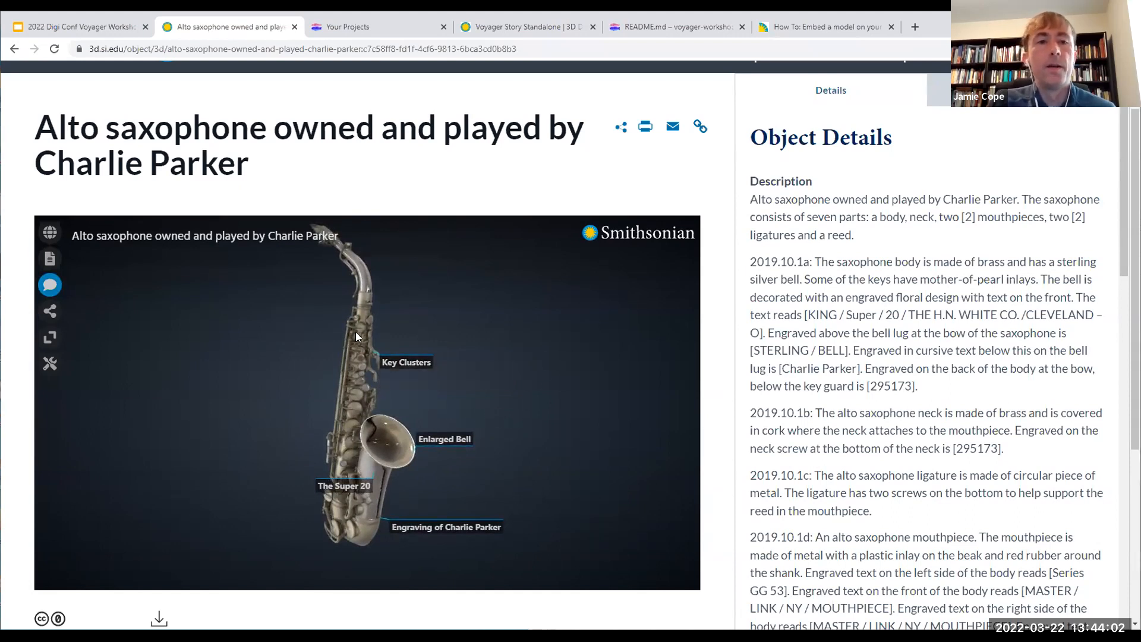
Step: View the sharing options and embed code for the saxophone experience, and close them
left_click(50, 311)
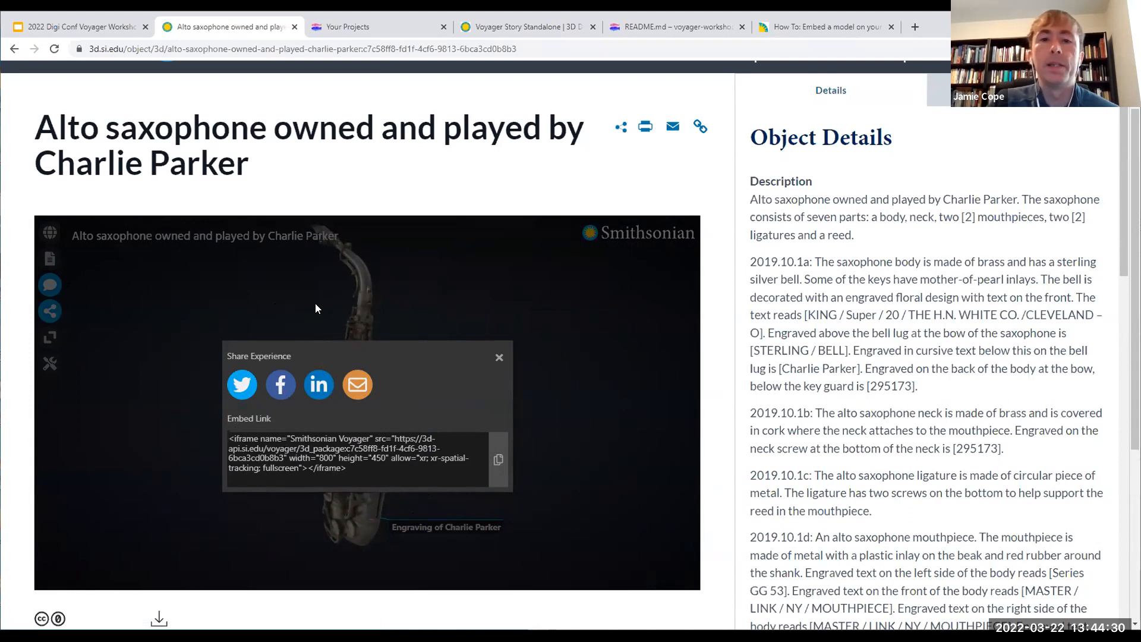
left_click(499, 358)
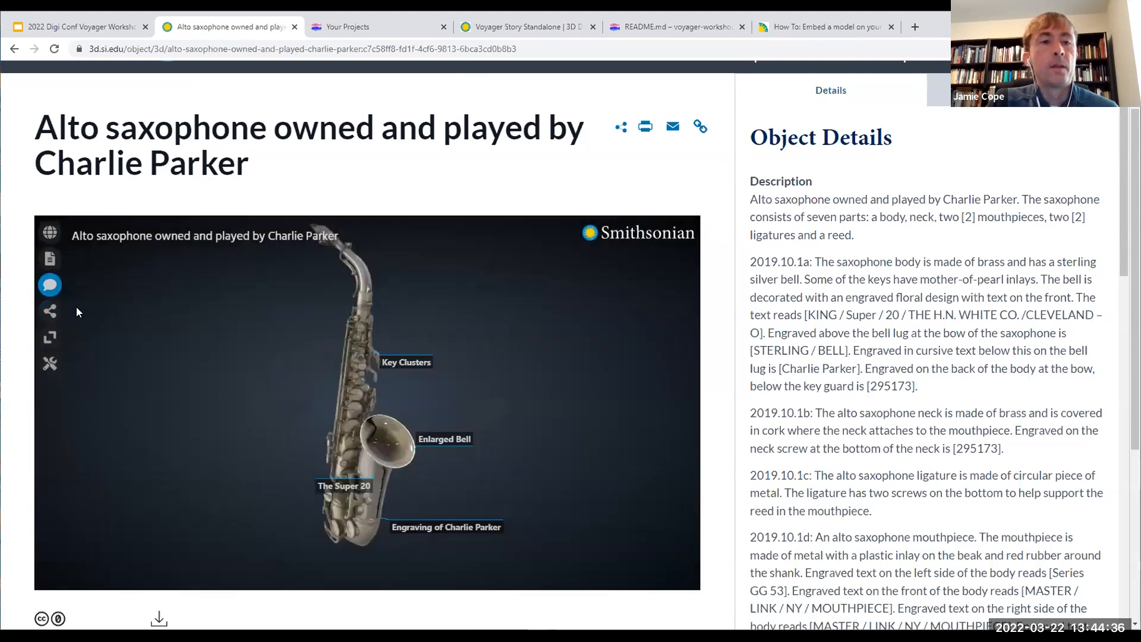
Step: Hide the annotations and view the saxophone in full screen before returning to the object page
left_click(57, 291)
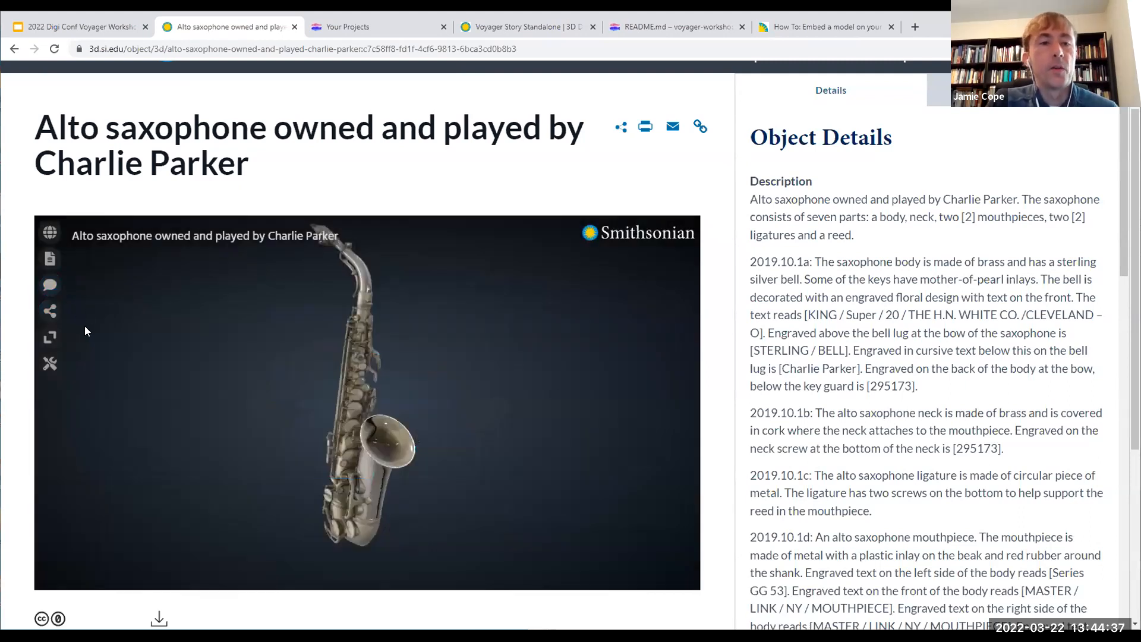
left_click(50, 337)
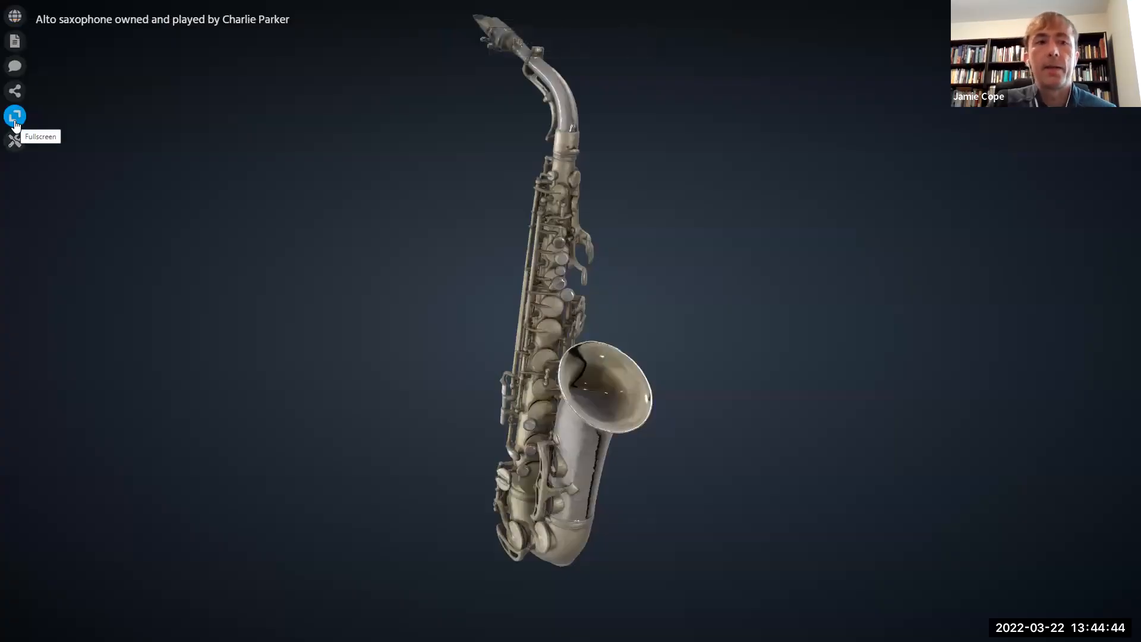
key("Escape")
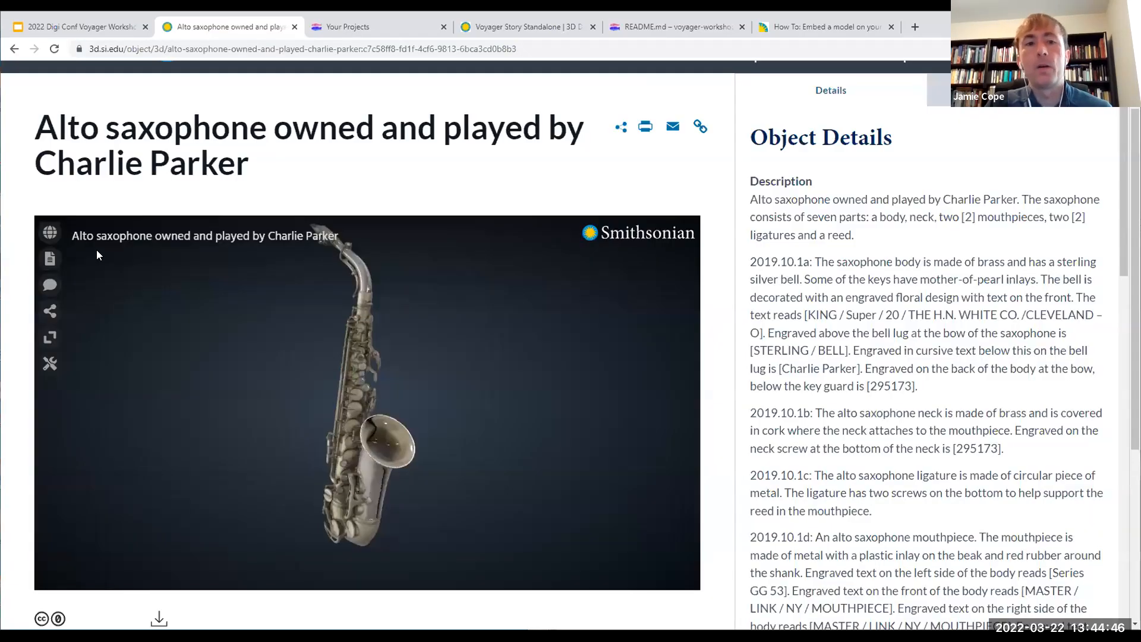
Step: Open the viewer's tools and bring up the View options followed by the Material options
left_click(51, 366)
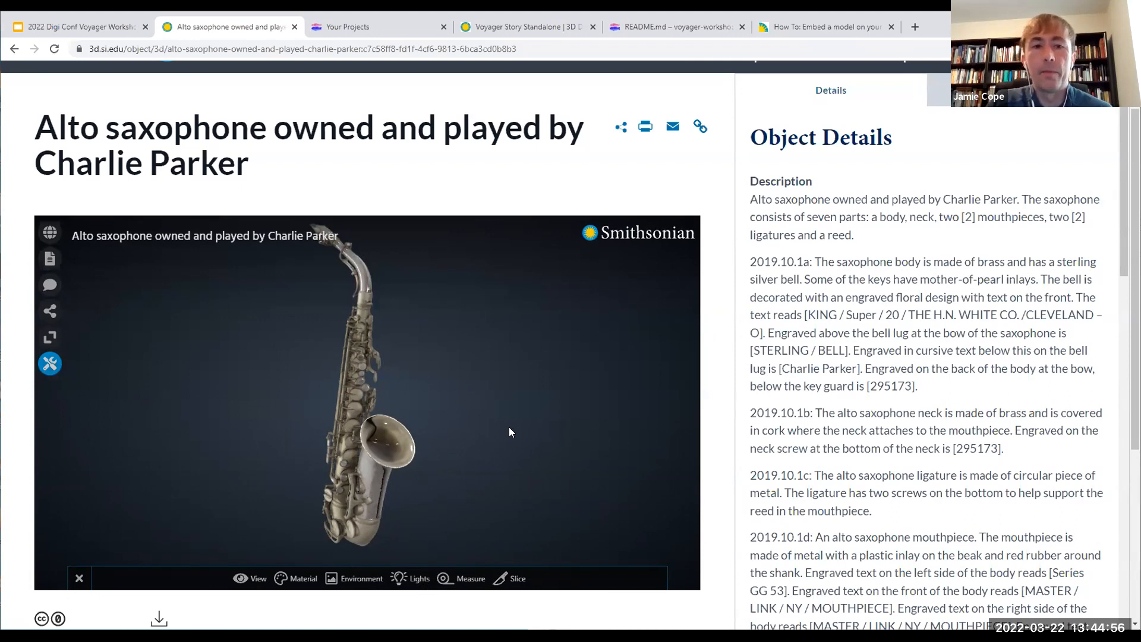
left_click(254, 581)
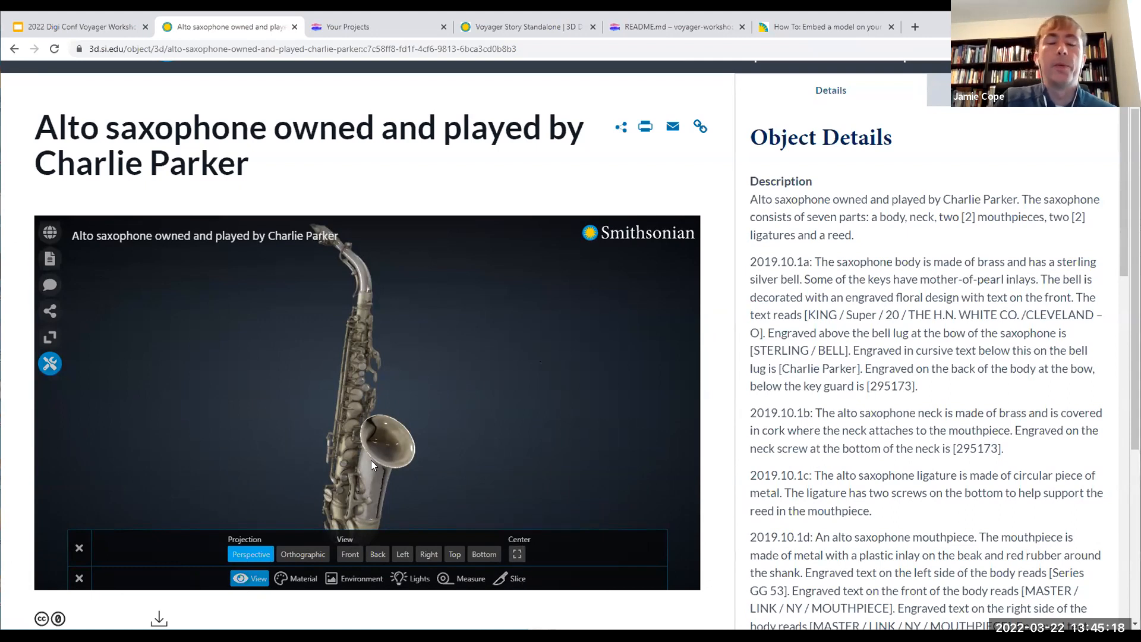
left_click(298, 583)
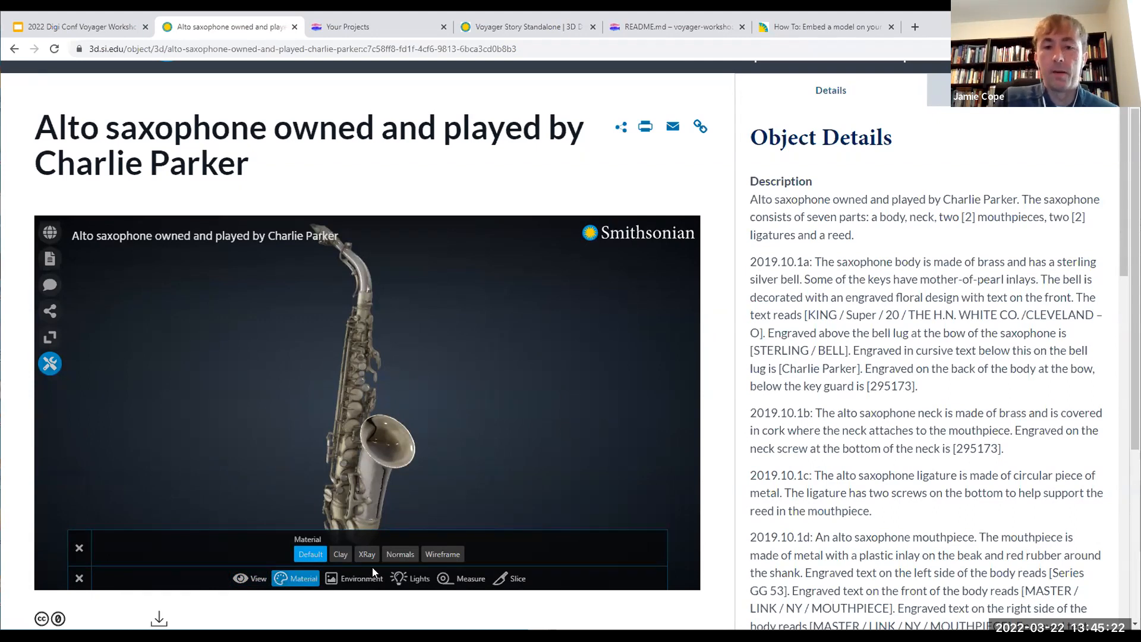
Step: Apply the Clay material to the saxophone and examine the geometry of its bell and lower bow
left_click_drag(388, 457, 412, 456)
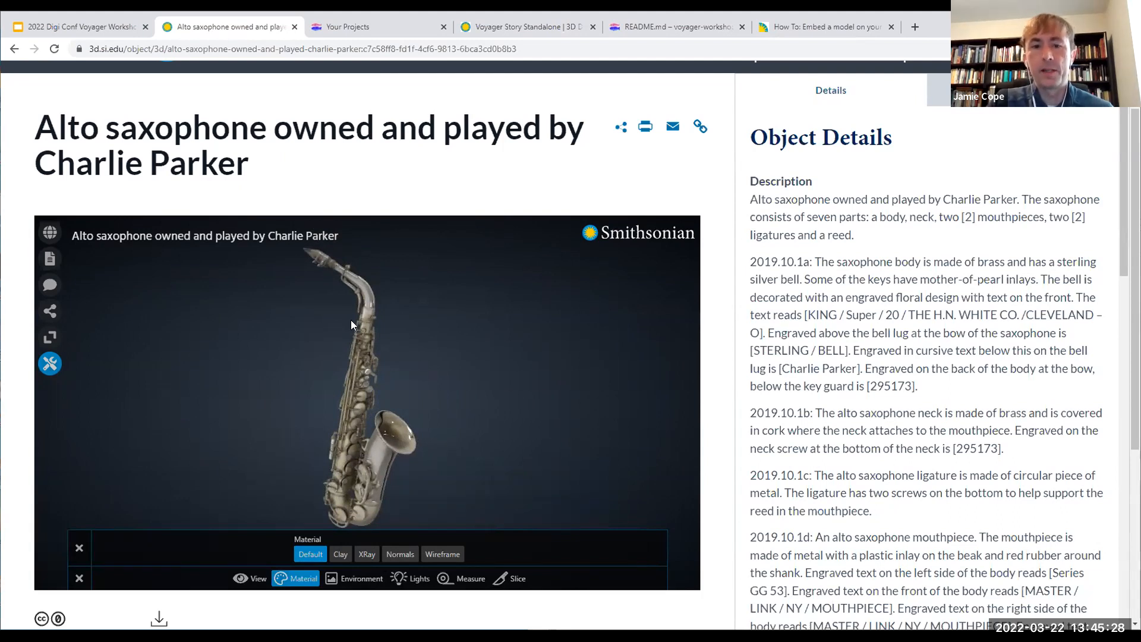
left_click(341, 554)
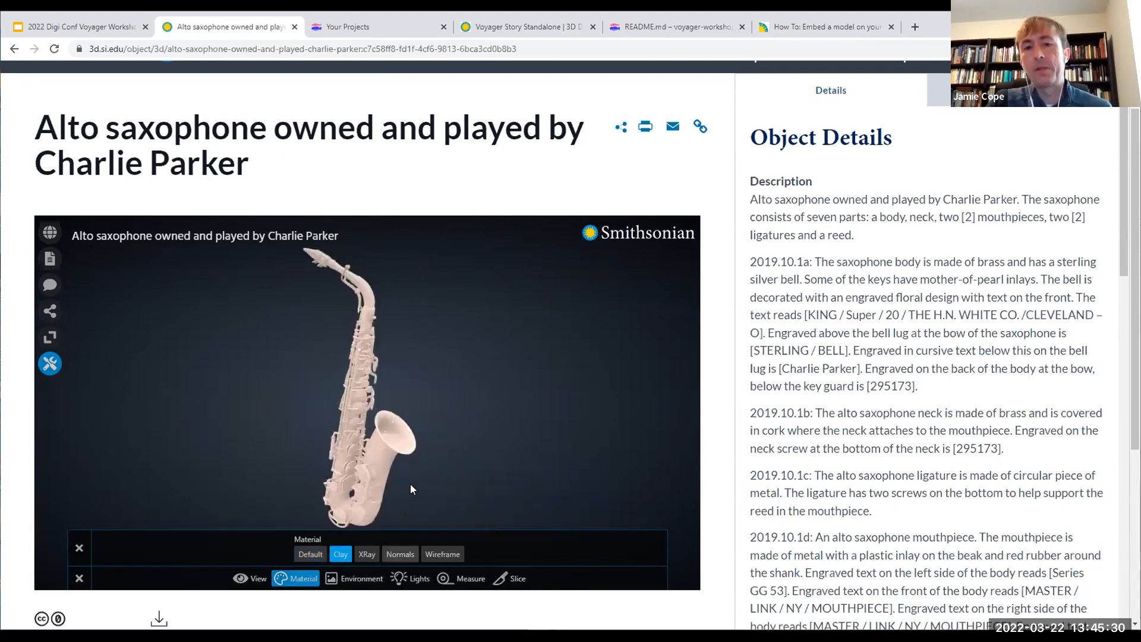
left_click_drag(421, 446, 203, 414)
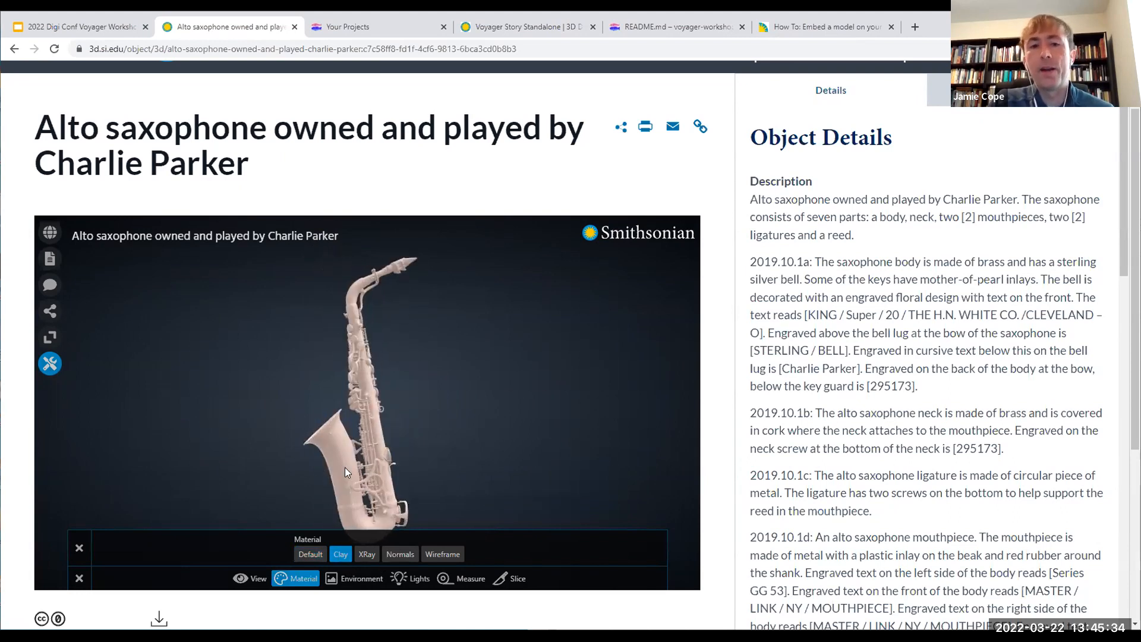
scroll(354, 477, "up", 10)
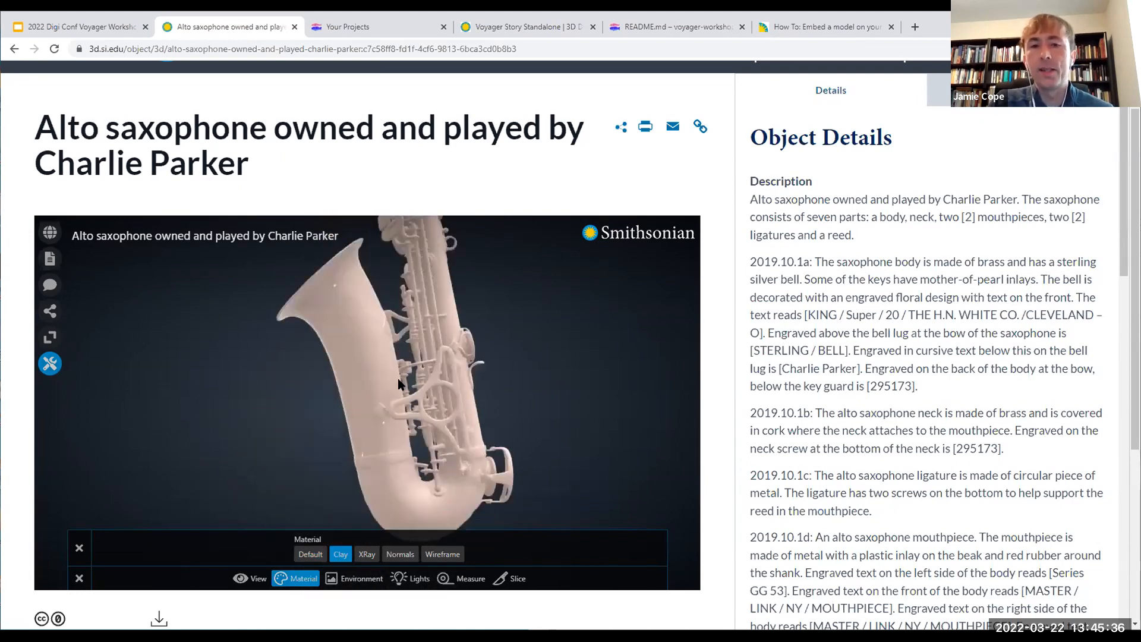
scroll(392, 430, "up", 4)
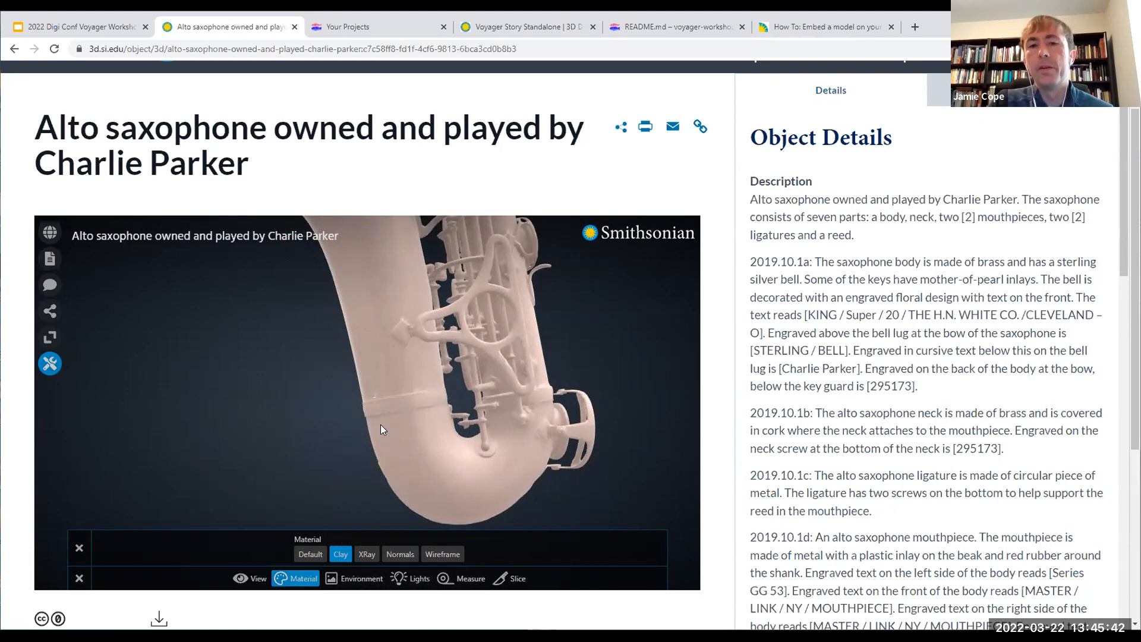
left_click_drag(367, 437, 452, 438)
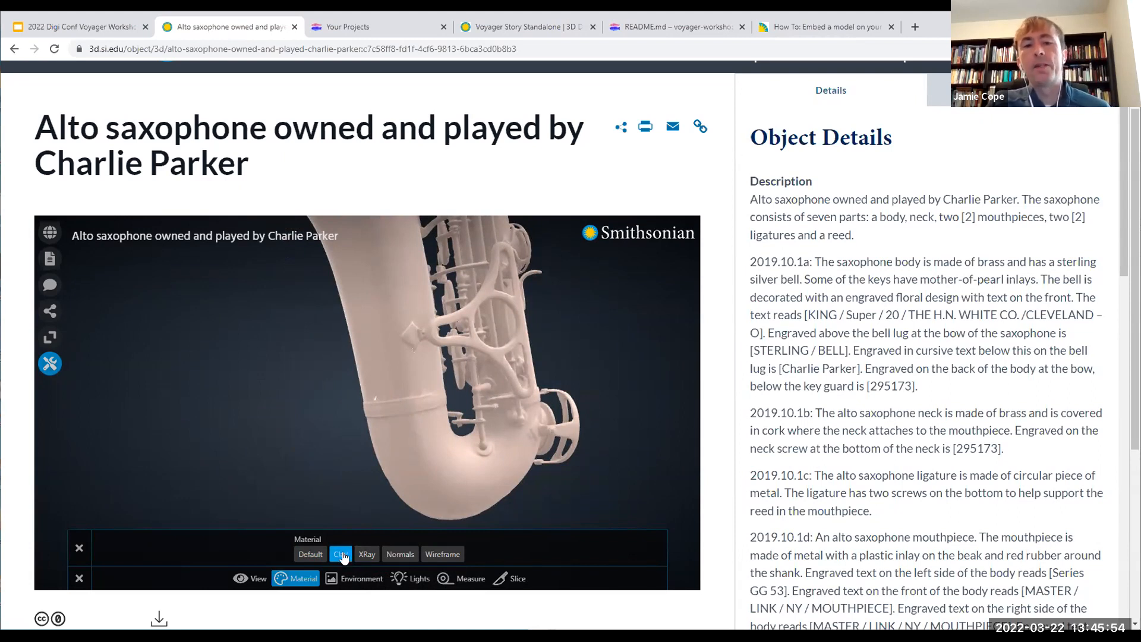
left_click_drag(388, 380, 388, 410)
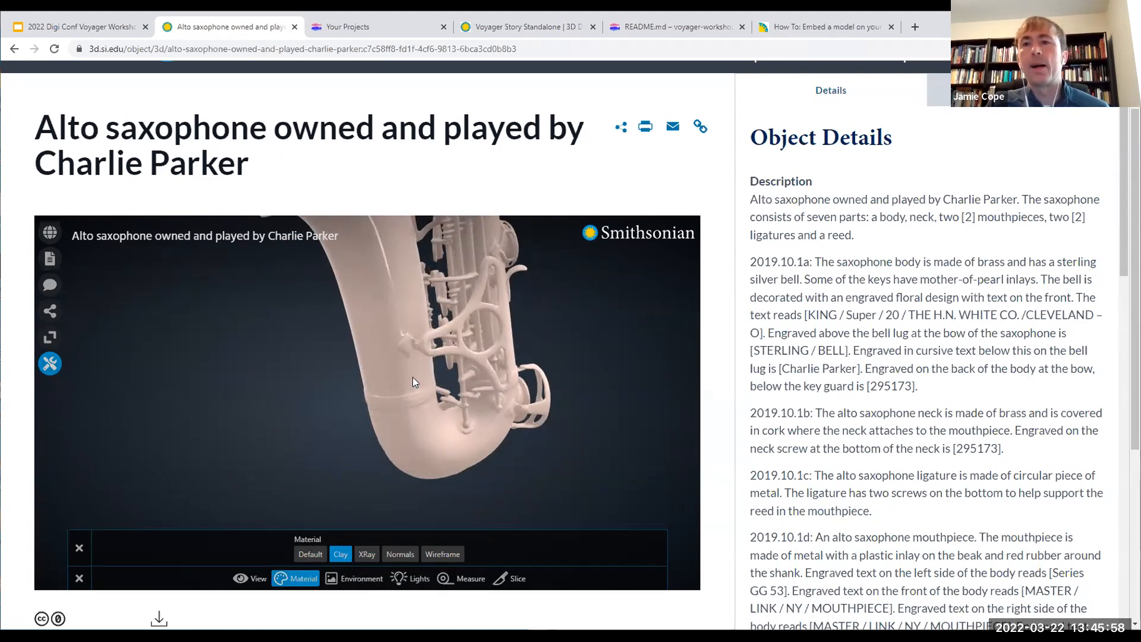
left_click_drag(434, 309, 399, 334)
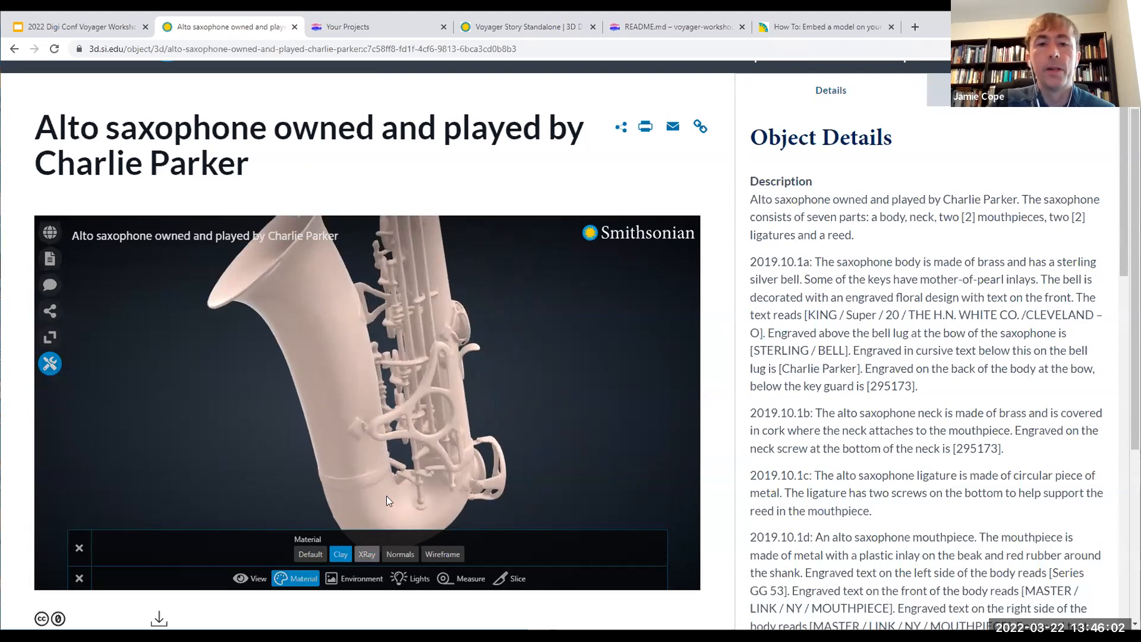
Step: Switch the saxophone's material to XRay and bring the whole instrument into view
scroll(406, 442, "down", 5)
left_click(368, 554)
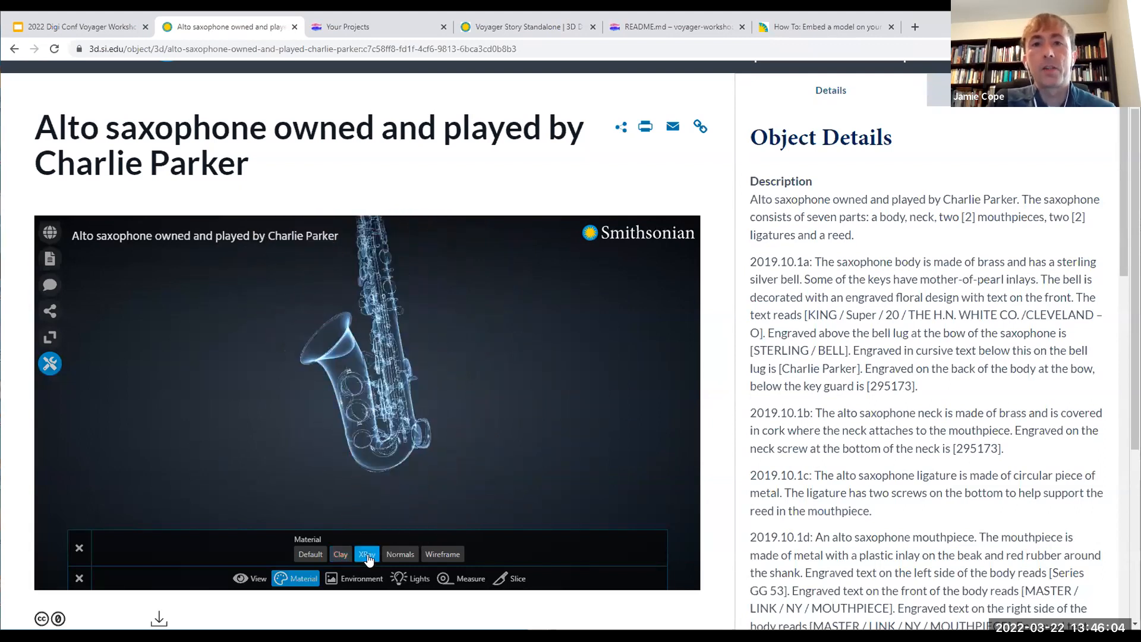
left_click_drag(428, 335, 423, 374)
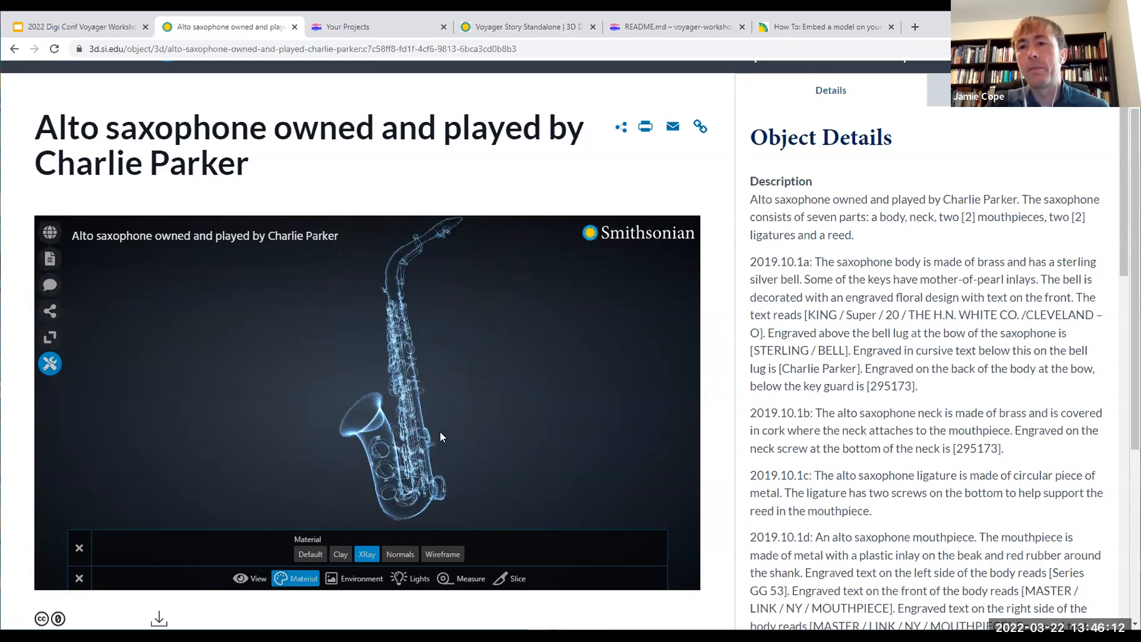
Step: Apply the Normals material to the saxophone and view its bell and keys up close
mouse_move(421, 452)
left_mouse_down()
mouse_move(546, 454)
mouse_move(412, 445)
mouse_move(452, 424)
mouse_move(438, 417)
mouse_move(366, 433)
mouse_move(481, 448)
mouse_move(390, 449)
left_mouse_up()
left_click(400, 555)
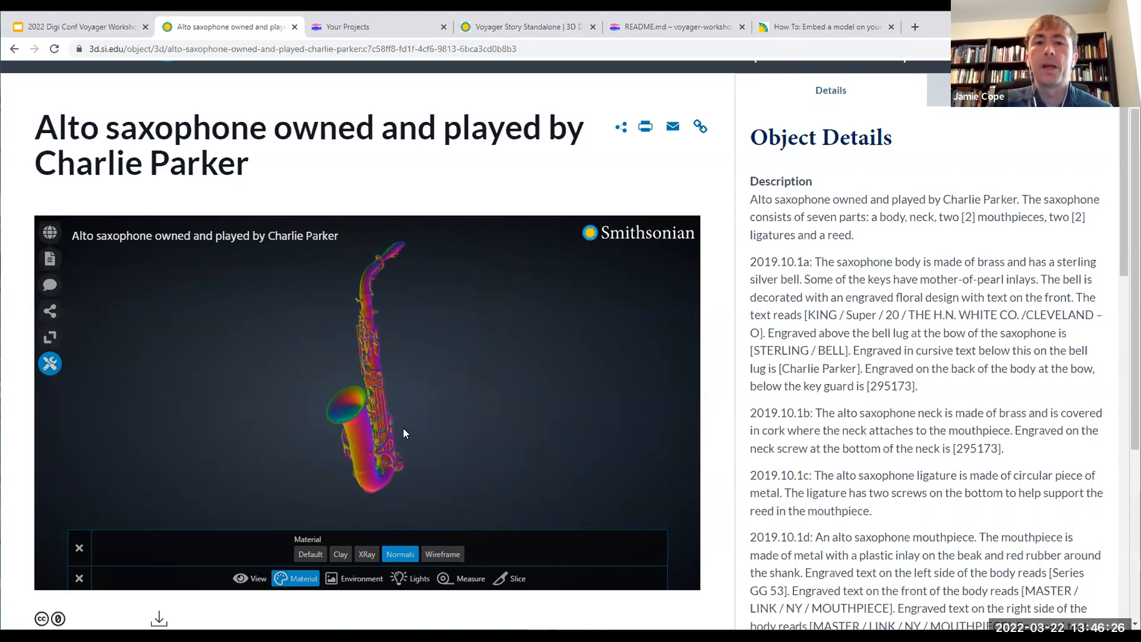
scroll(383, 446, "up", 5)
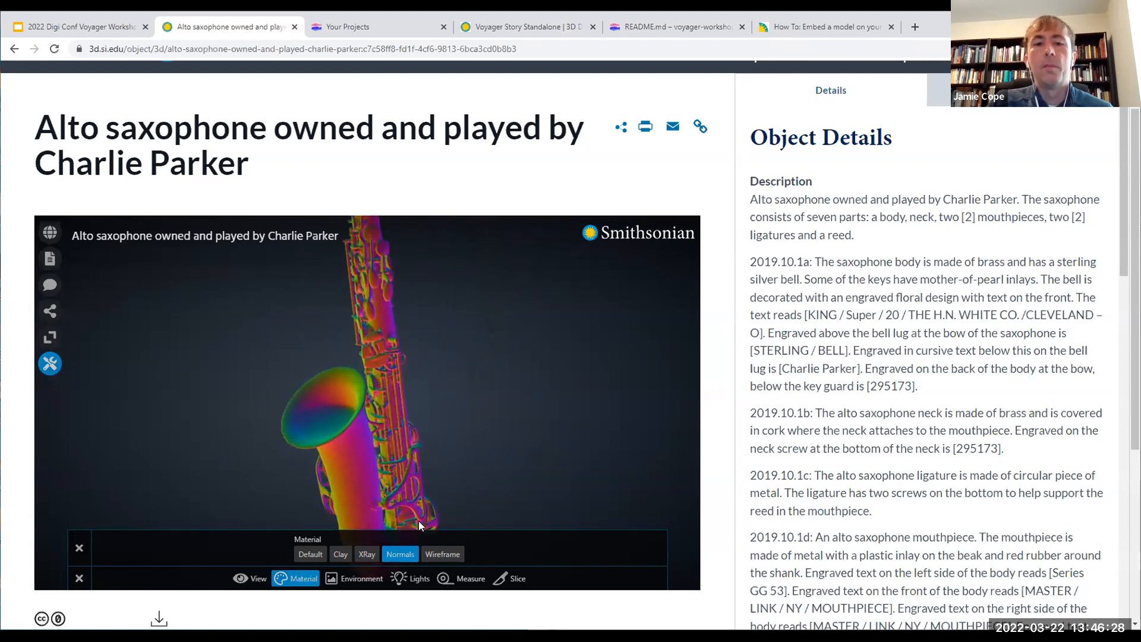
Step: Switch the saxophone's material to Wireframe and examine the mesh of the bell and keywork from several sides
left_click(448, 556)
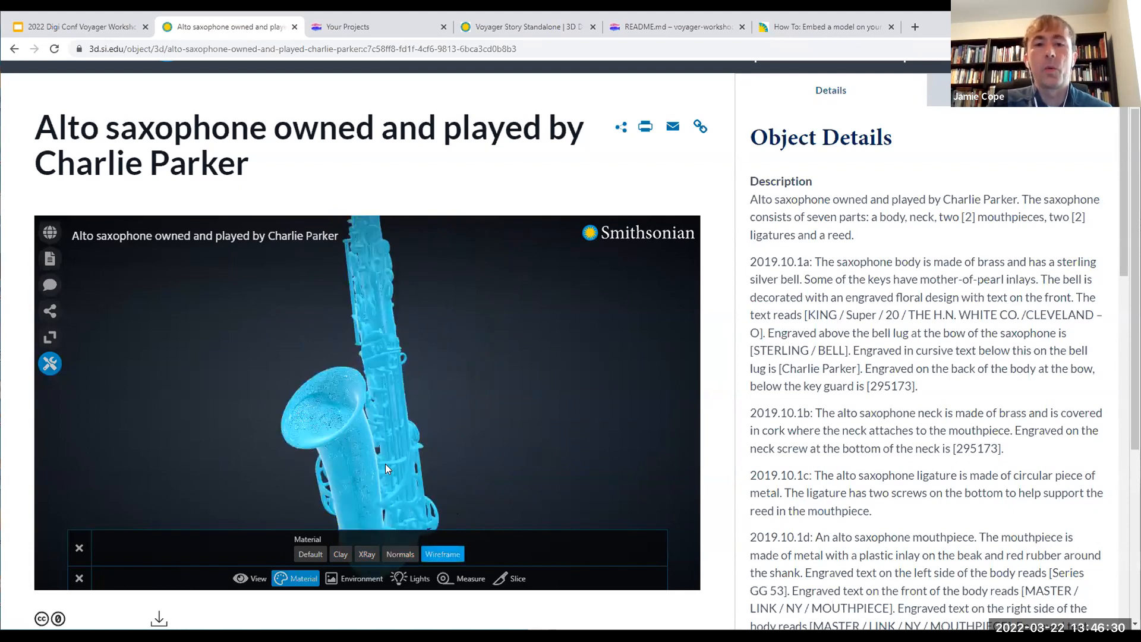
scroll(365, 448, "up", 5)
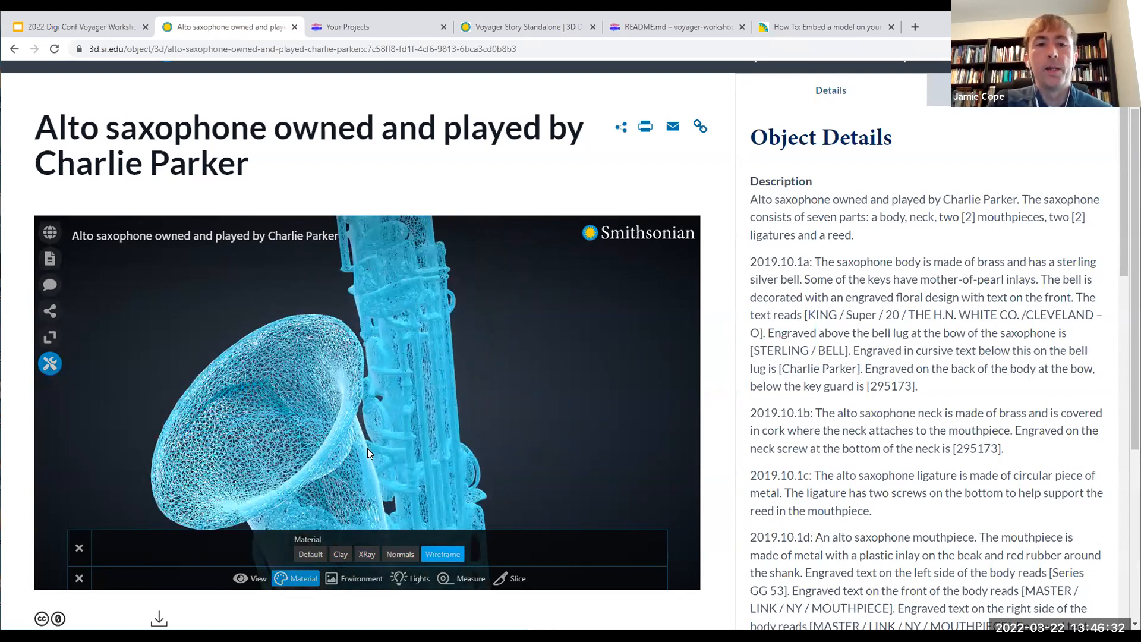
scroll(367, 448, "up", 5)
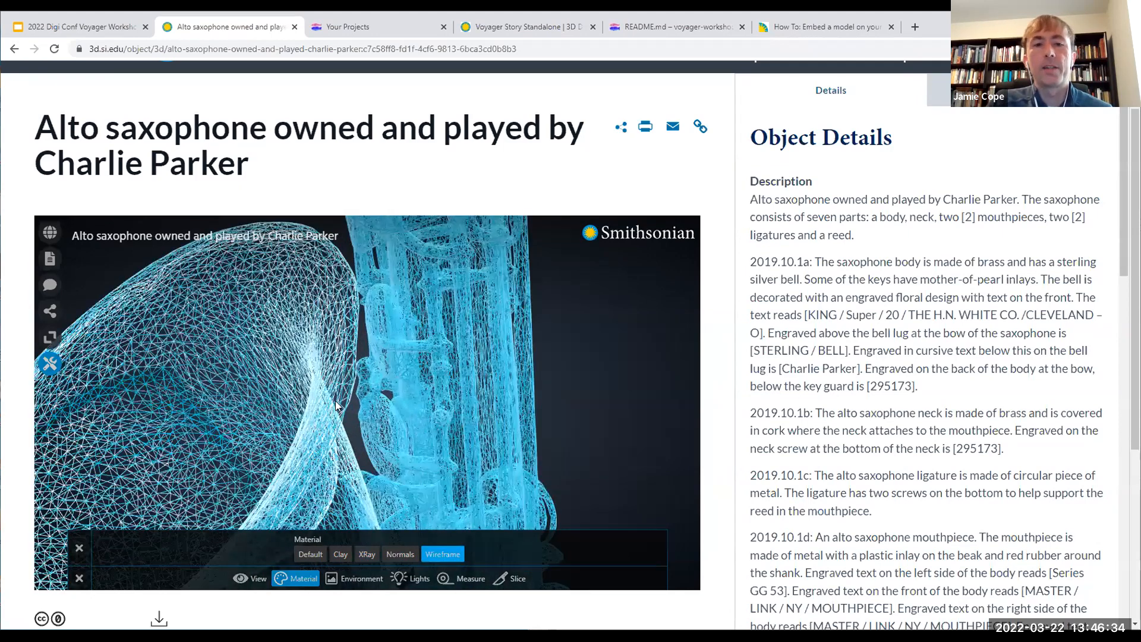
scroll(441, 401, "up", 5)
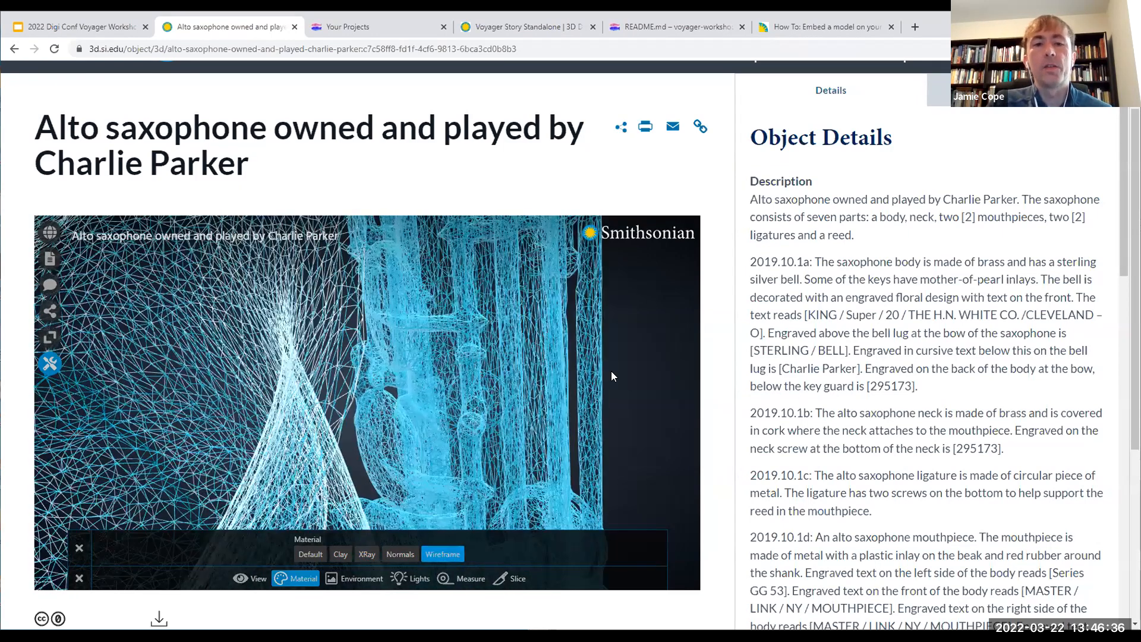
left_click_drag(613, 375, 382, 329)
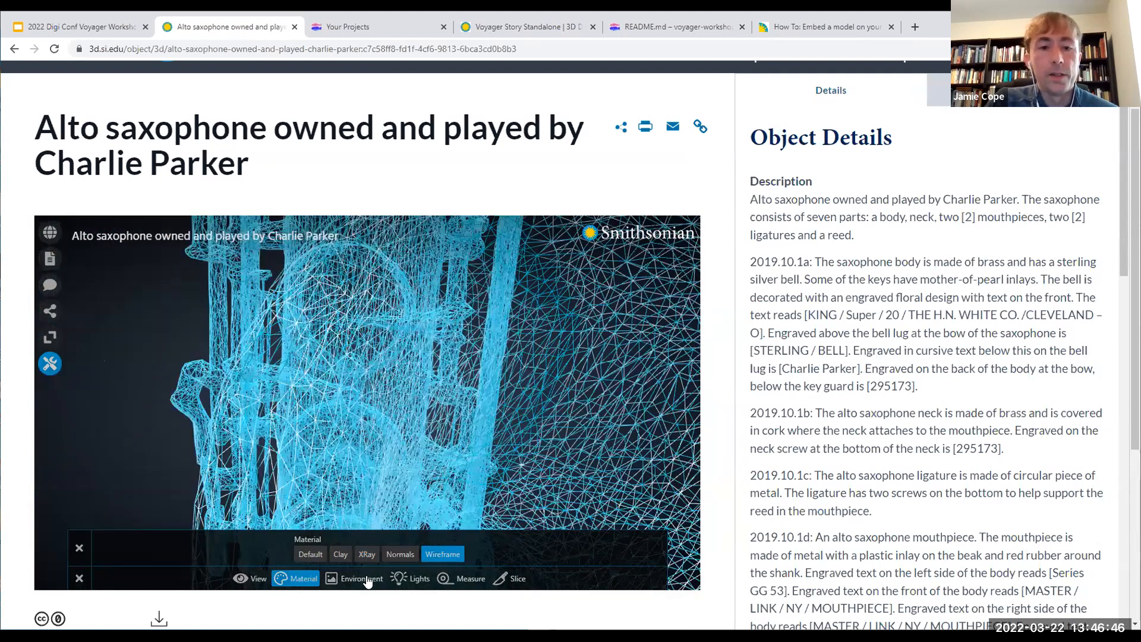
Step: Bring up the Environment options and lighten the first colour of the radial background to a medium blue
left_click(364, 580)
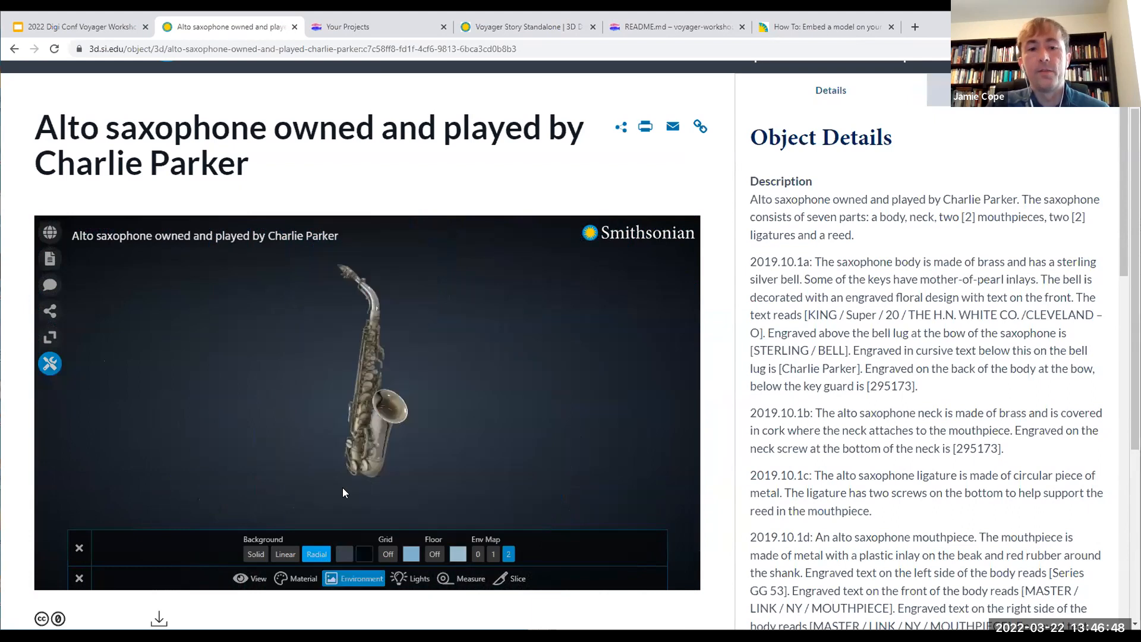
left_click(345, 555)
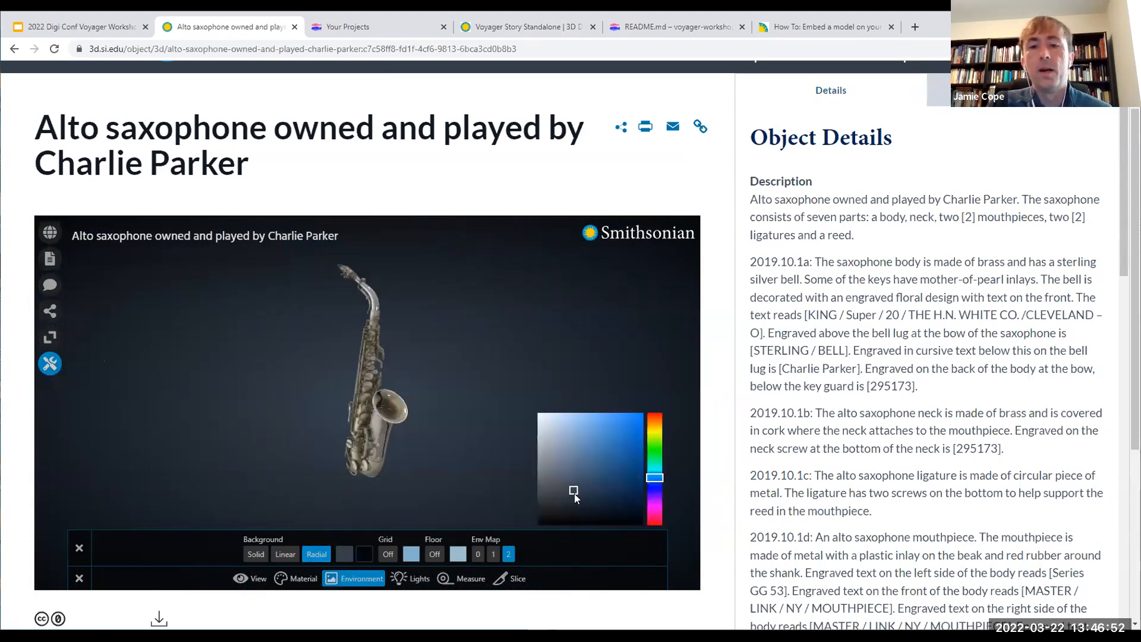
left_click_drag(575, 490, 586, 454)
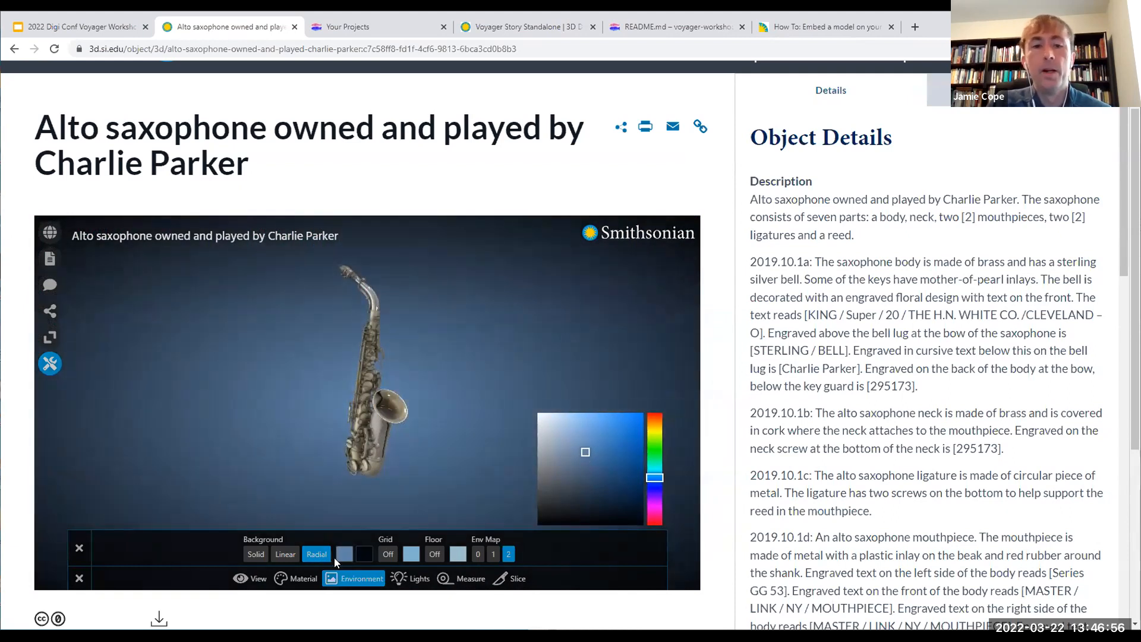
left_click(402, 531)
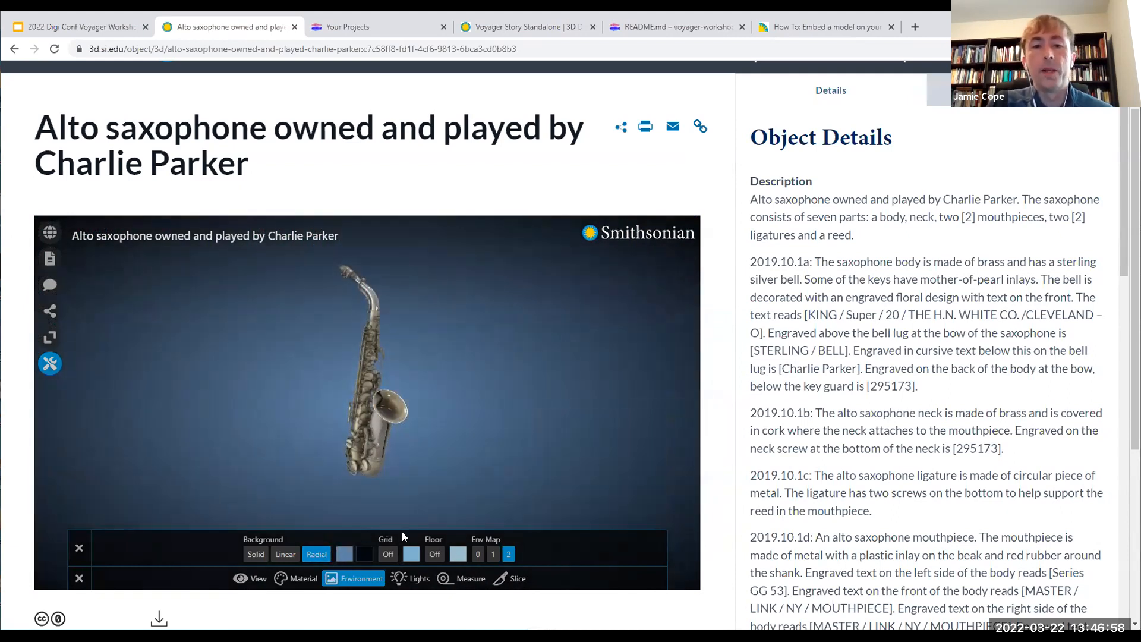
Step: Preview the grid beneath the saxophone and hide it, and do the same with the floor
left_click(388, 554)
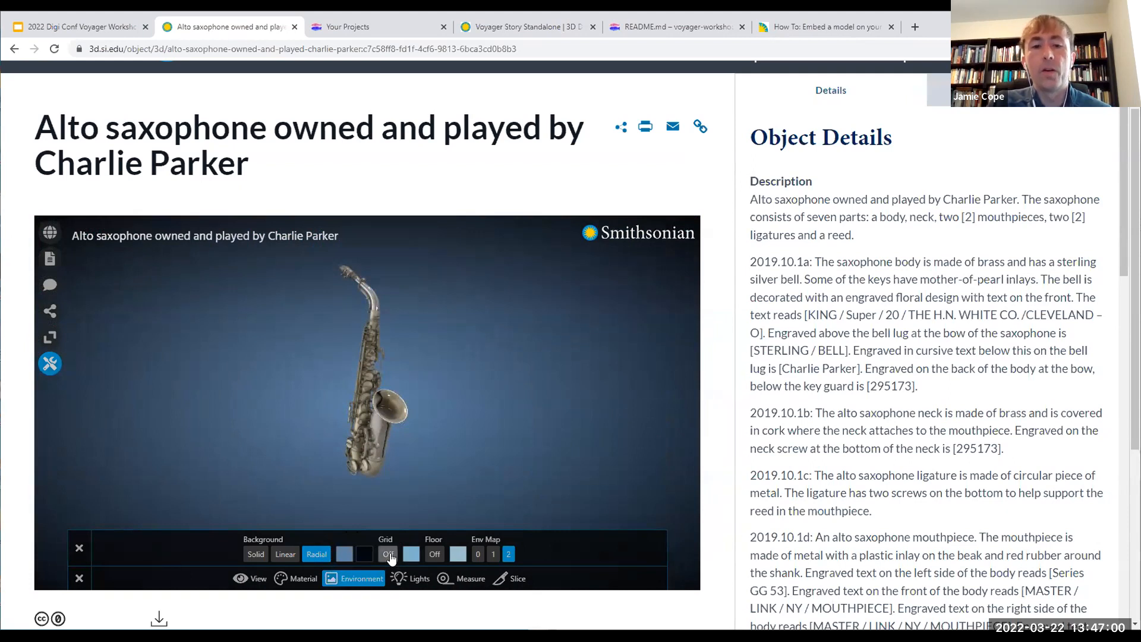
scroll(489, 458, "down", 3)
scroll(489, 461, "up", 4)
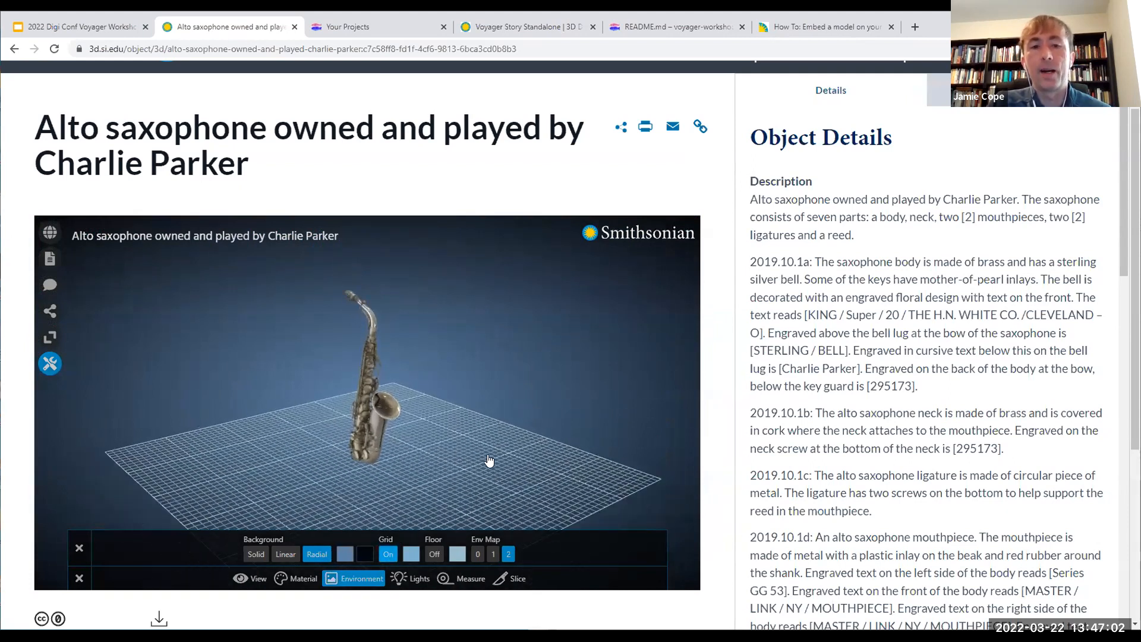
left_click(389, 556)
left_click(434, 554)
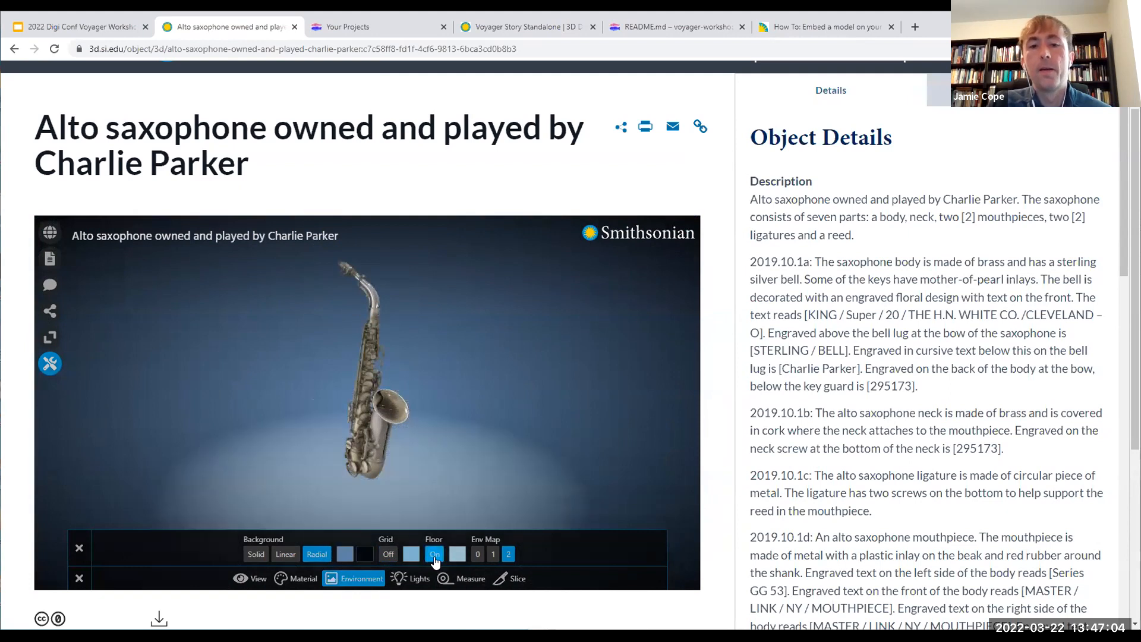
left_click(434, 554)
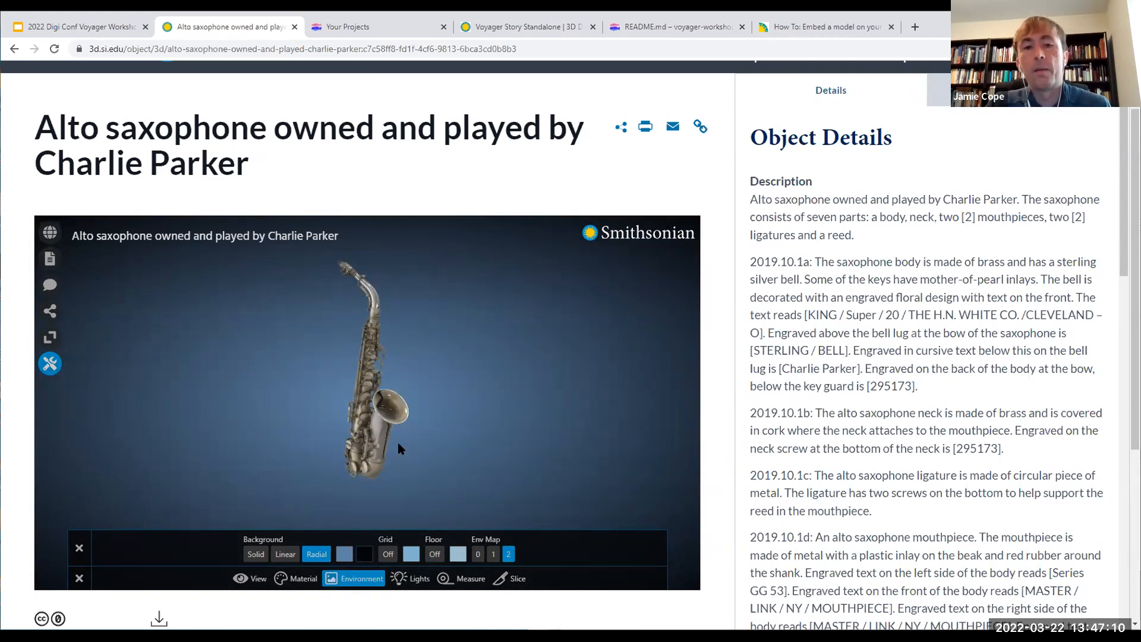
Step: Compare the reflections on the rotating saxophone under environment maps 2 and 1, and return to map 2
left_click_drag(401, 436, 360, 442)
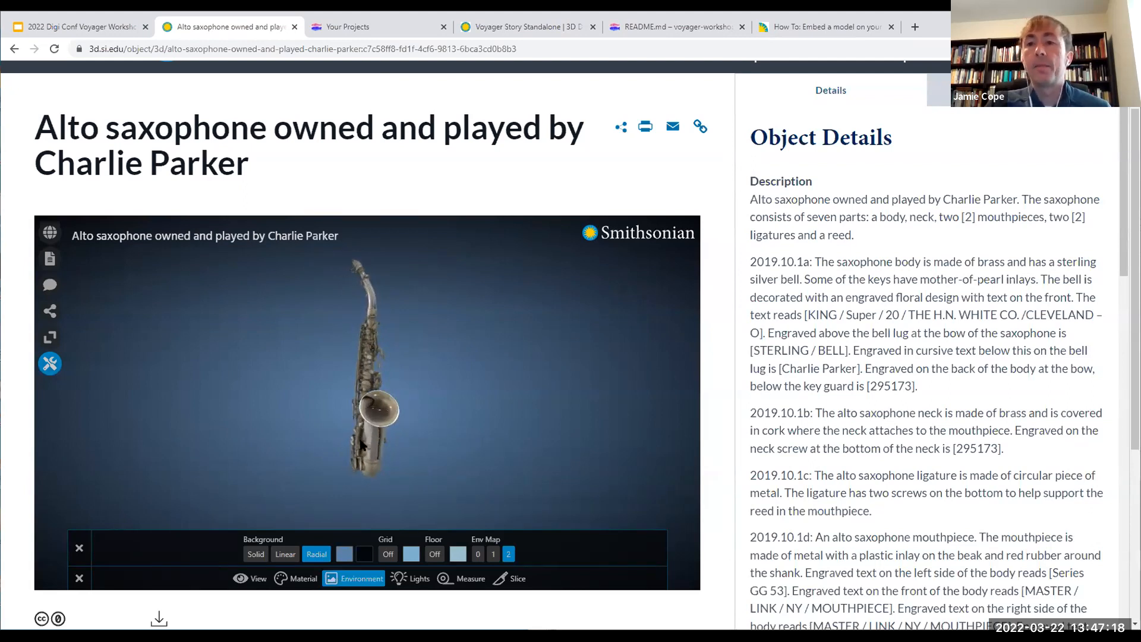
left_click_drag(360, 442, 420, 442)
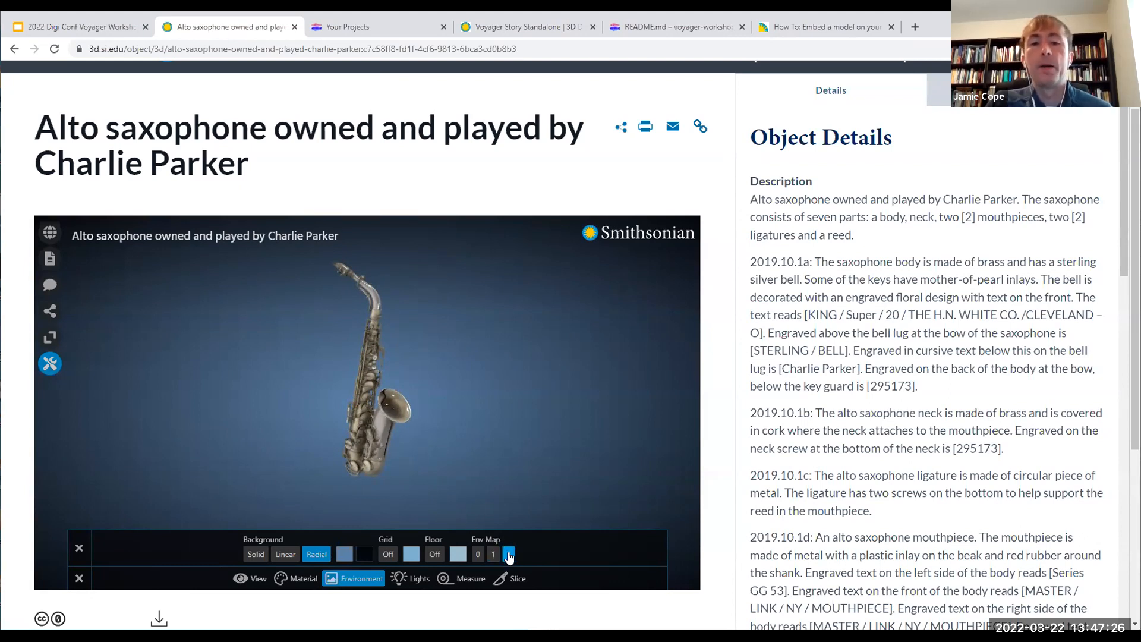
left_click_drag(444, 455, 395, 460)
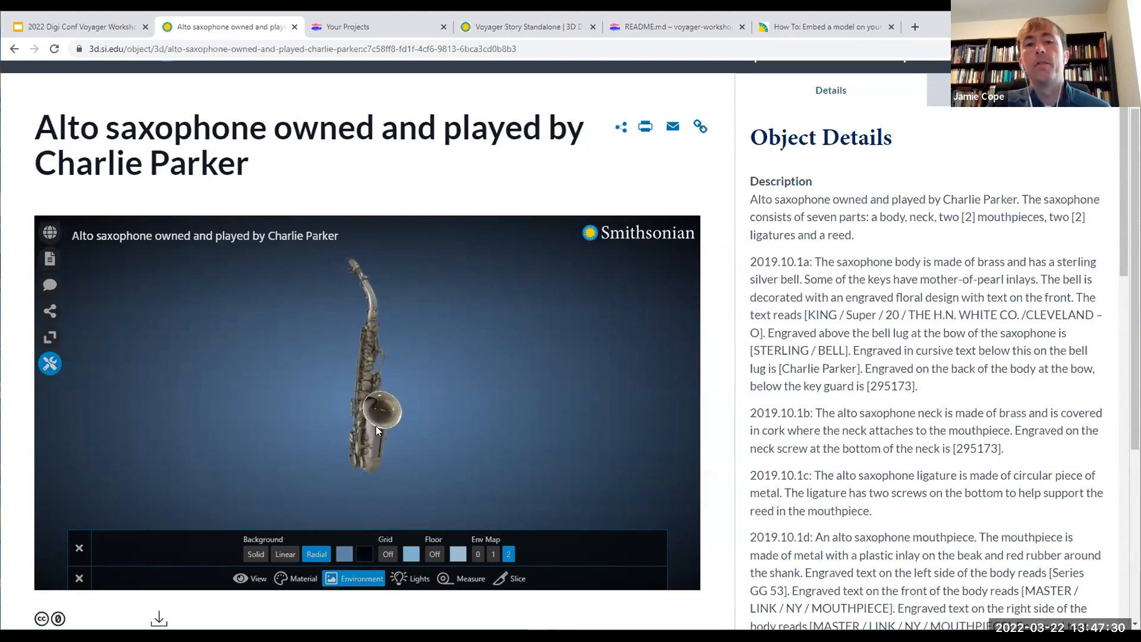
left_click_drag(436, 423, 420, 429)
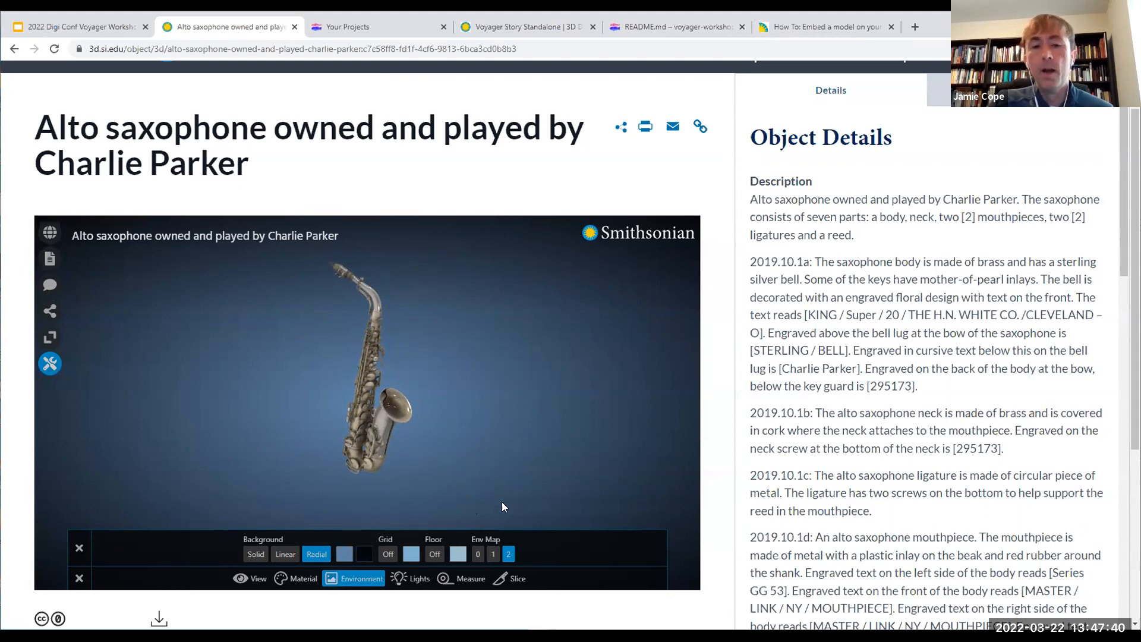
left_click(493, 555)
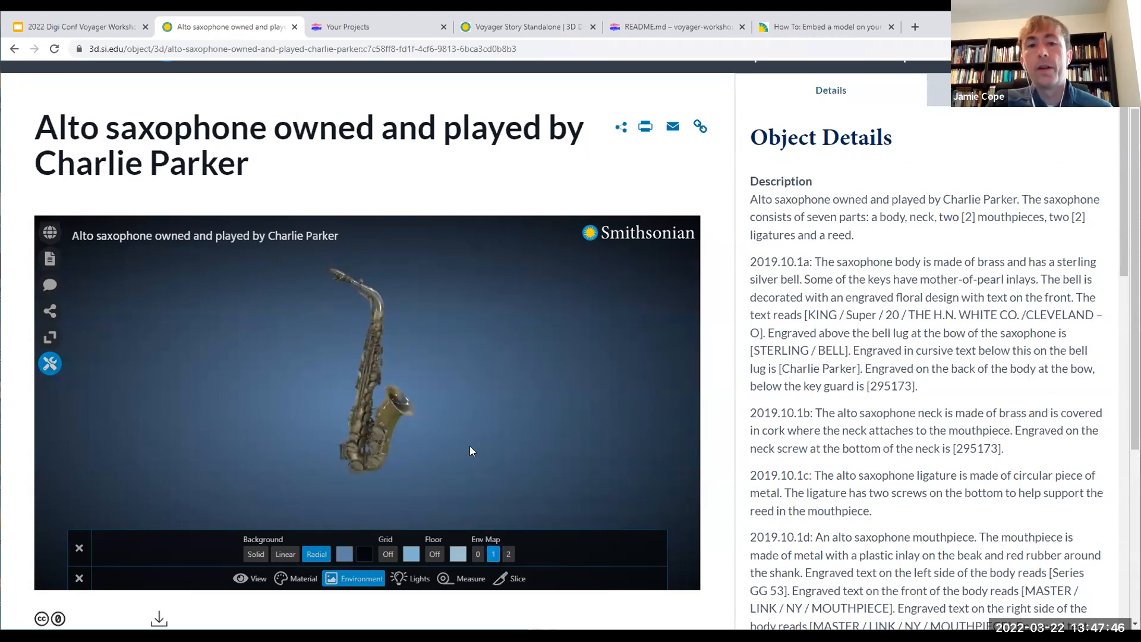
left_click_drag(465, 440, 431, 441)
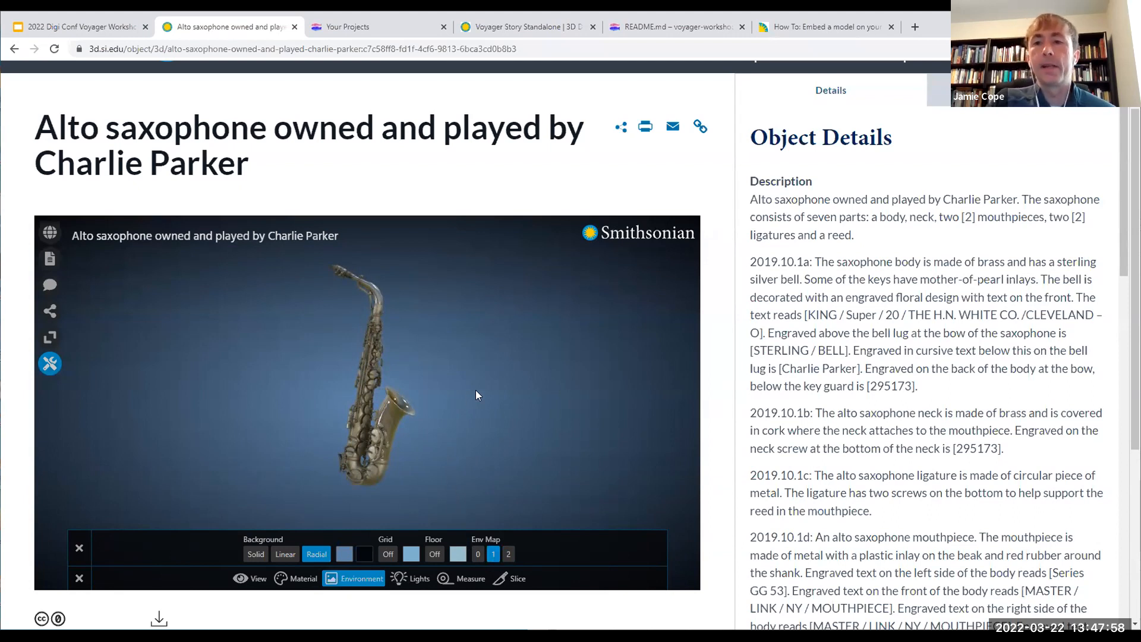
left_click_drag(456, 433, 395, 433)
left_click(508, 554)
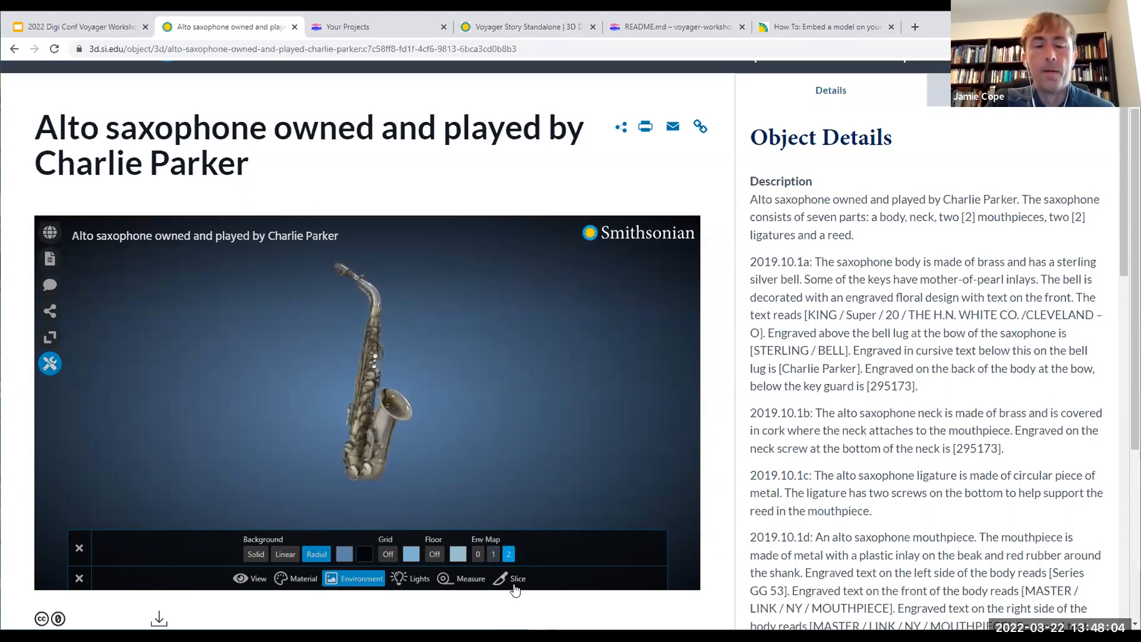
Step: View the Lights options, and measure a distance down the saxophone's bell section with the Tape Tool before switching it off
left_click(409, 579)
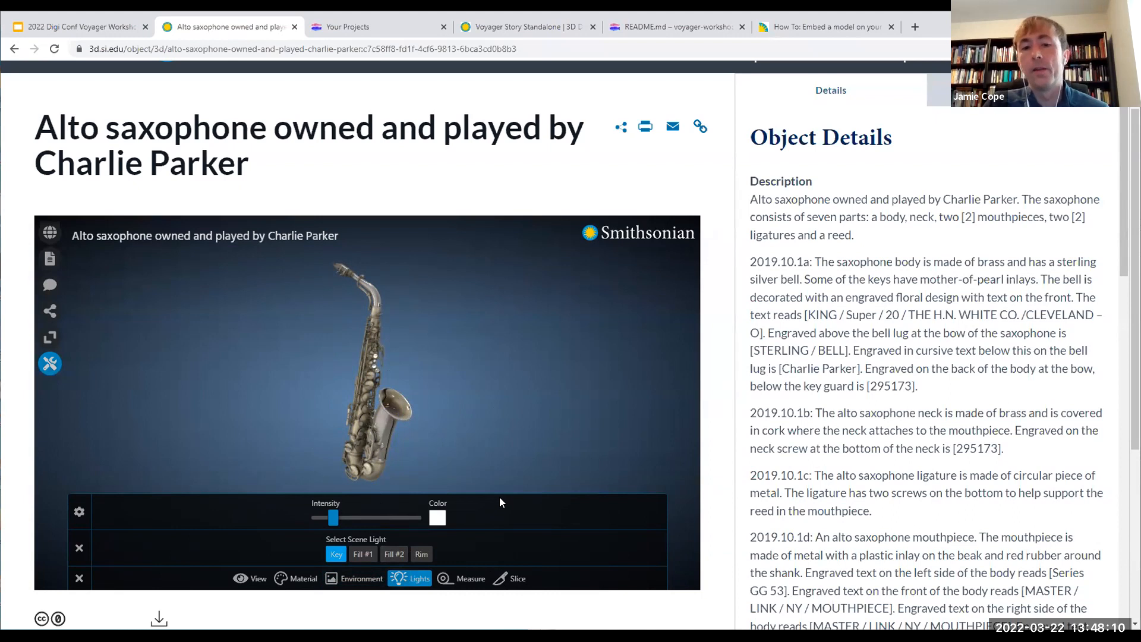
left_click(467, 579)
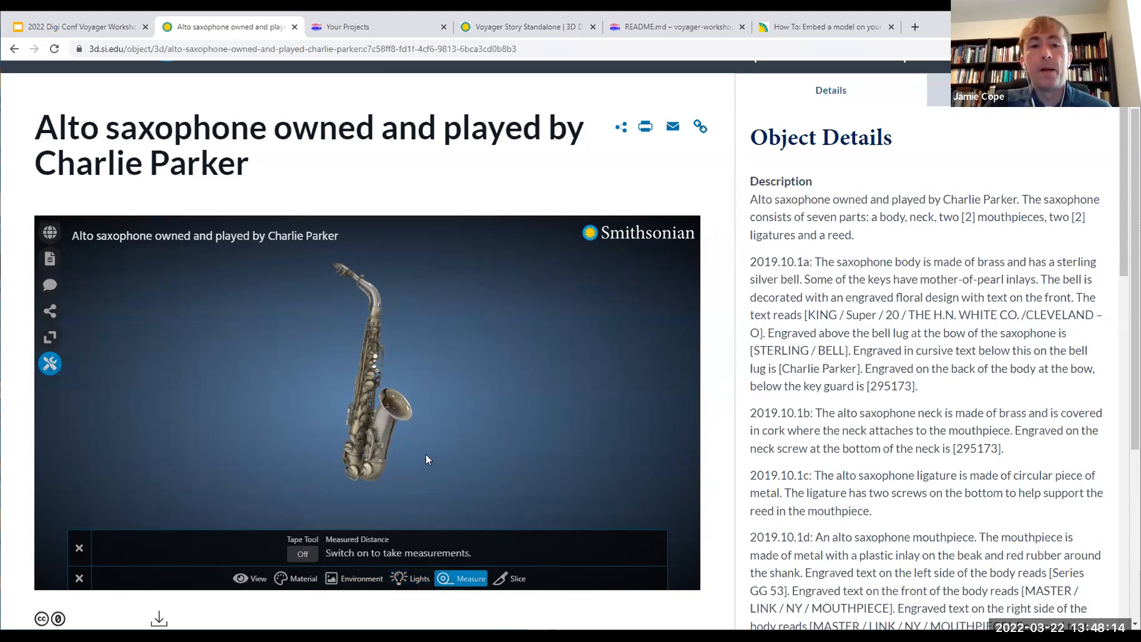
scroll(404, 454, "up", 2)
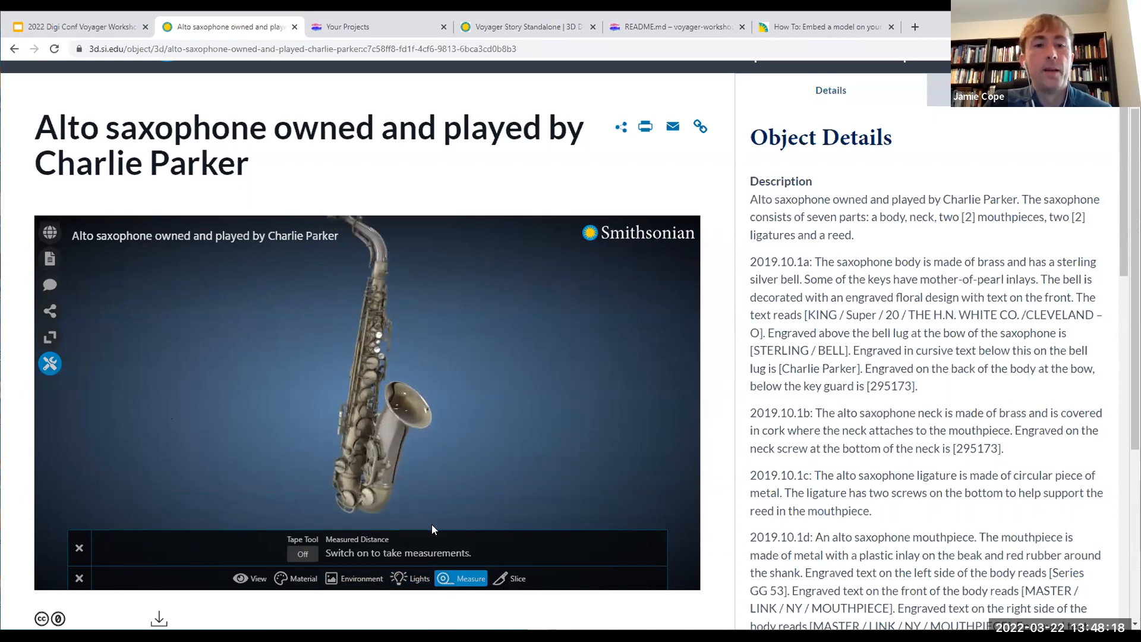
left_click(302, 554)
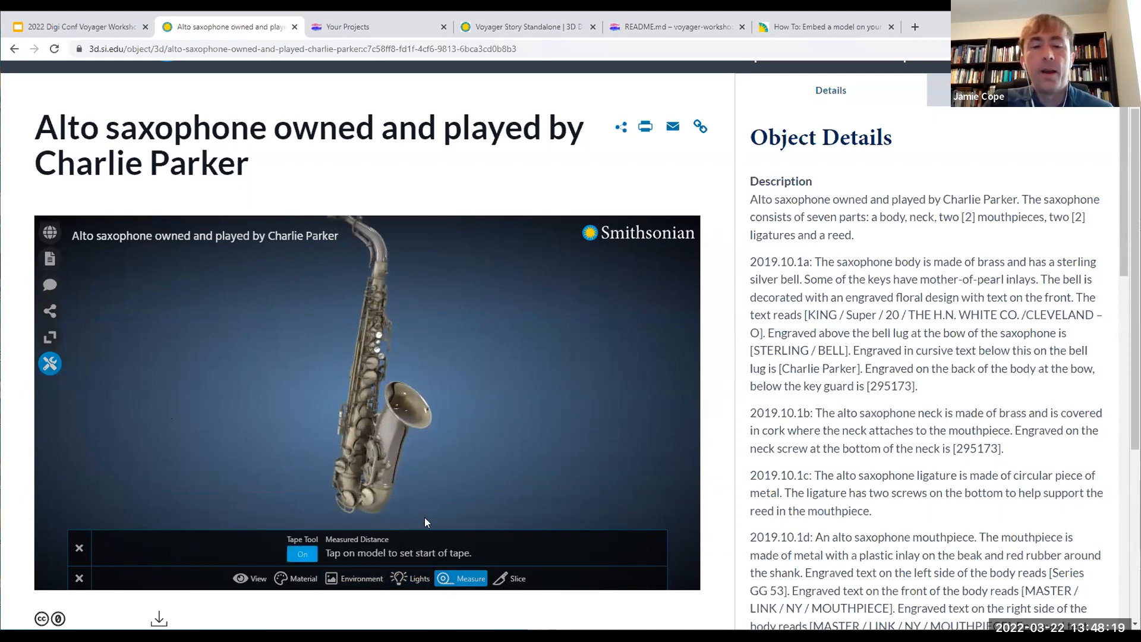
left_click(392, 421)
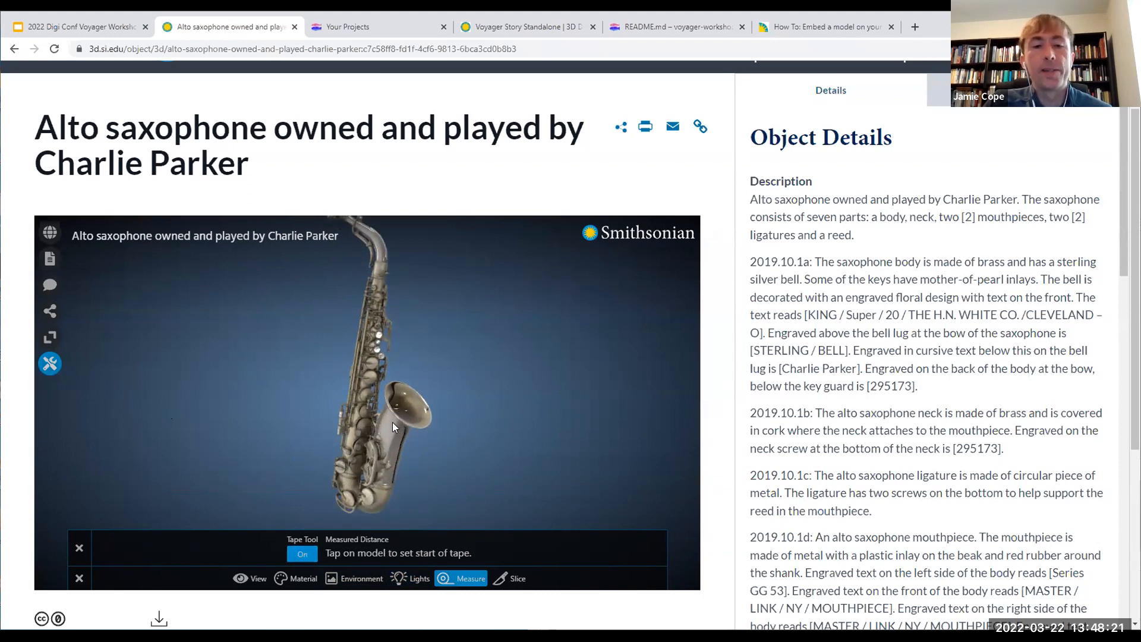
left_click(397, 455)
scroll(420, 442, "up", 3)
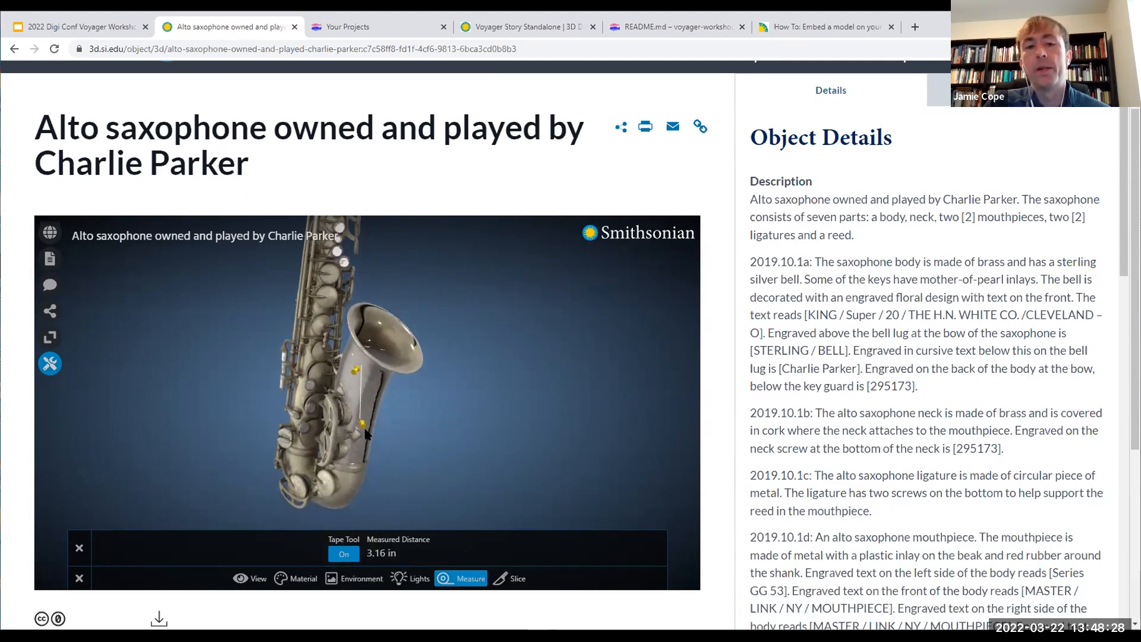
left_click(343, 554)
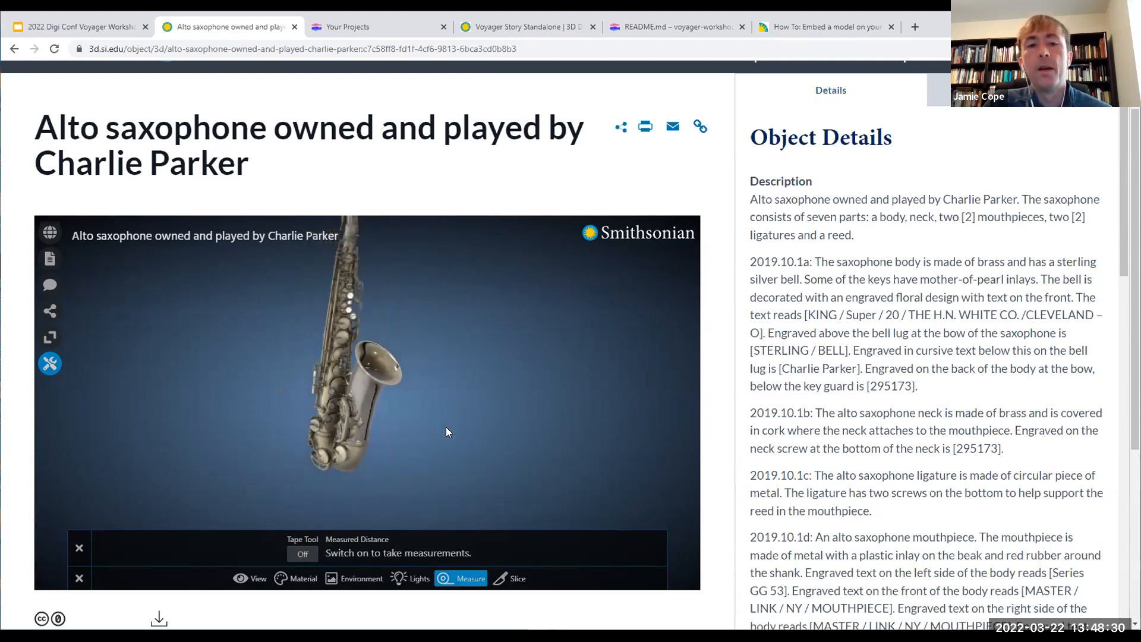
Step: Bring up the Slice options, set the slicing axis to Z and turn on the Slice Tool
left_click(510, 580)
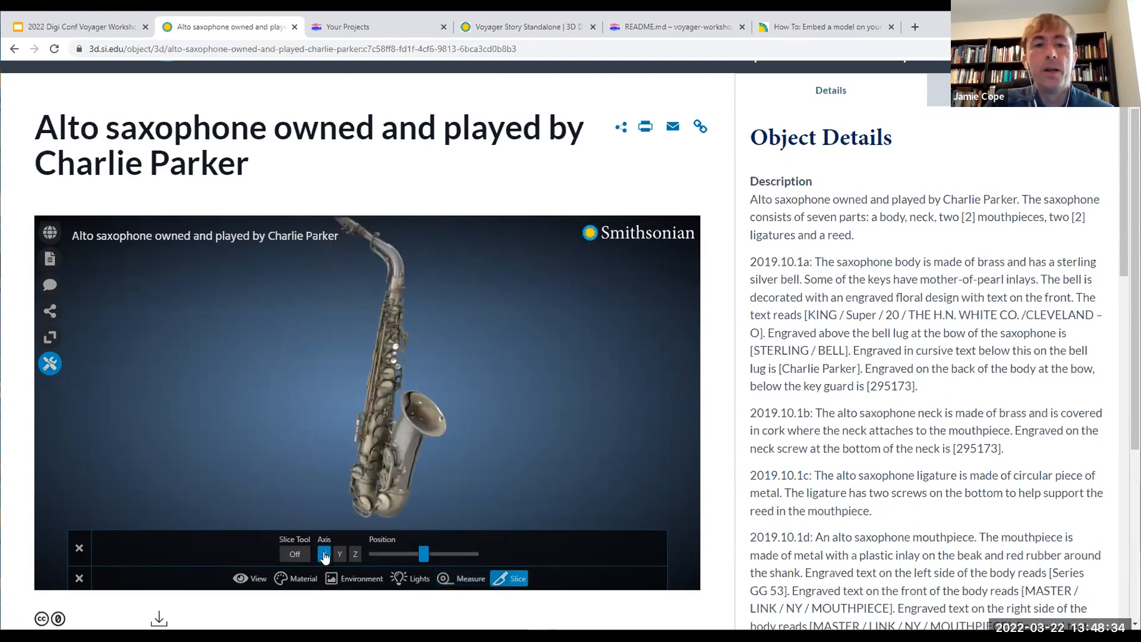
left_click(355, 555)
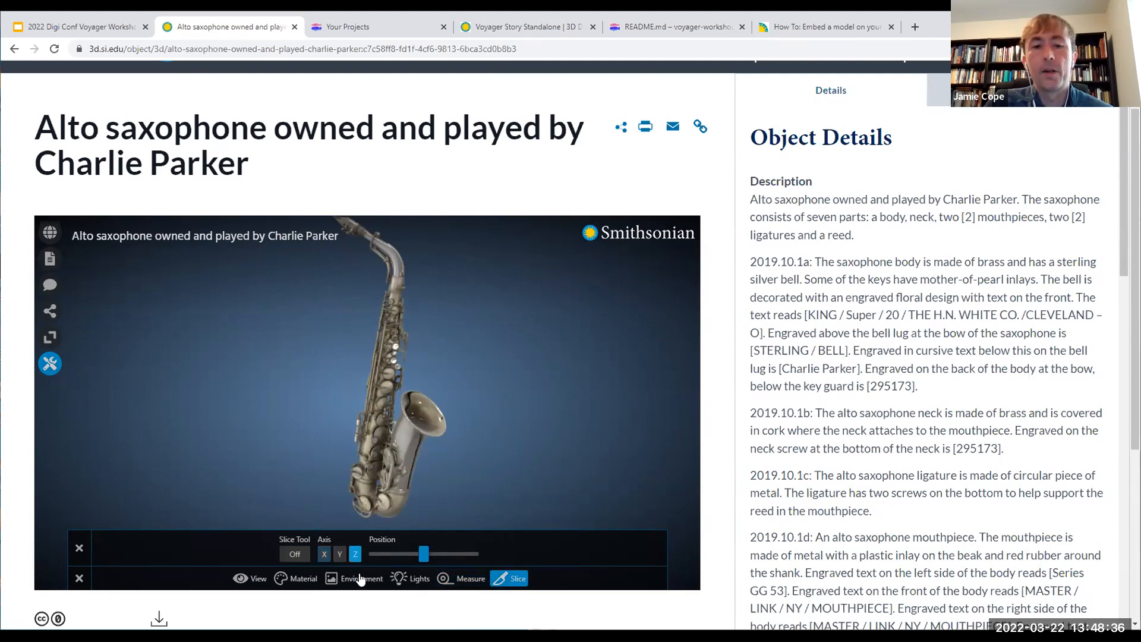
left_click(296, 555)
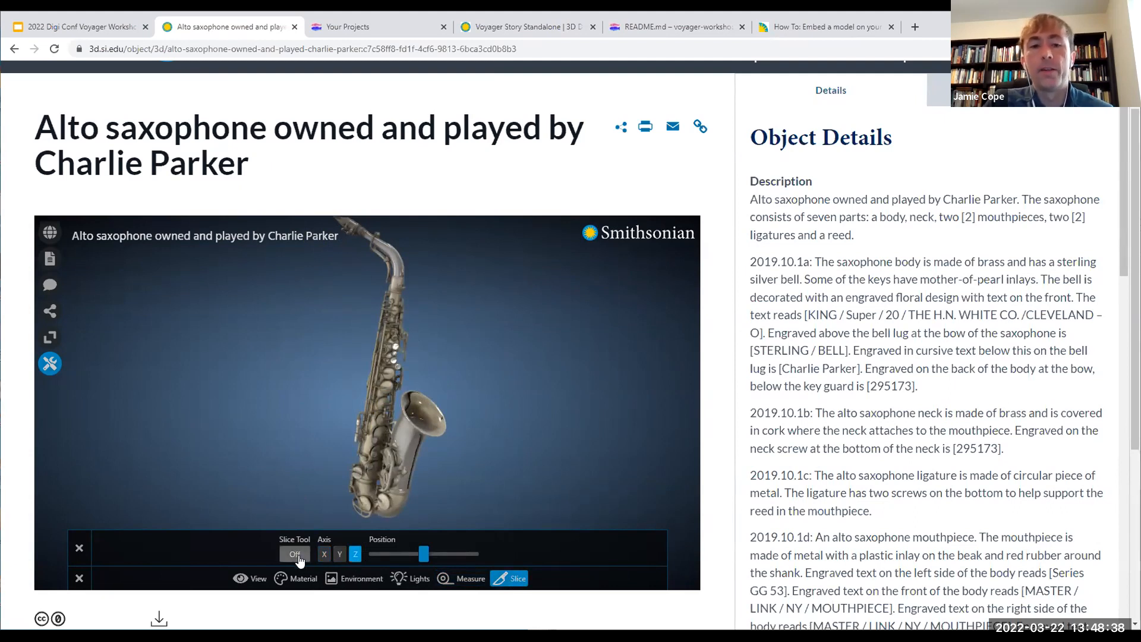
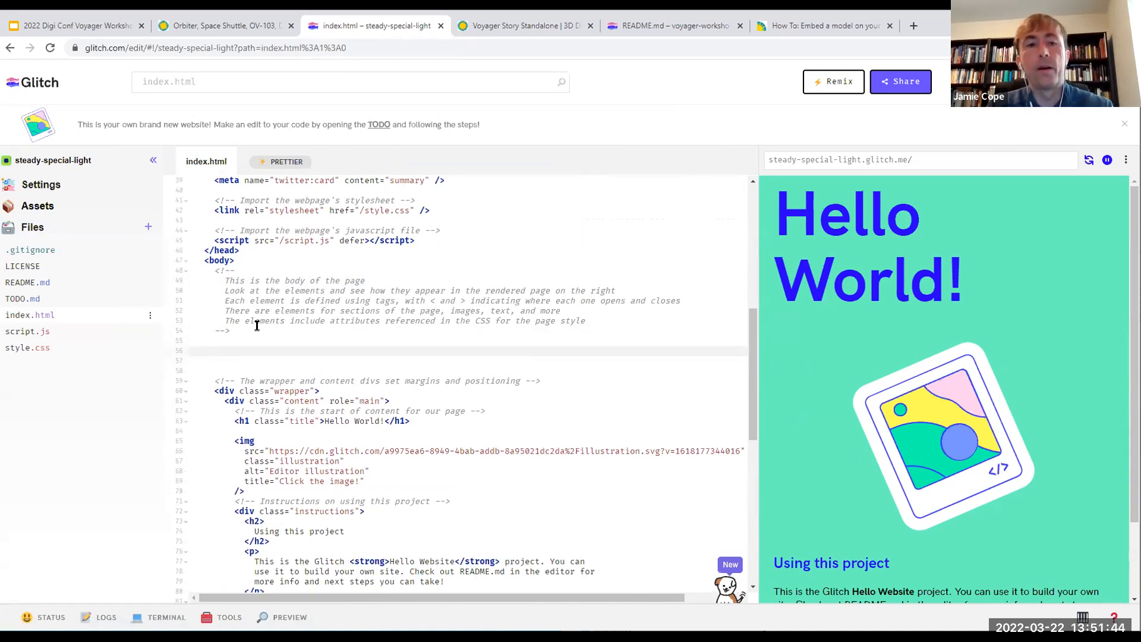
Step: Paste the Smithsonian Voyager iframe embed code into the body of index.html and rotate the Space Shuttle in the page preview
key("ctrl+v")
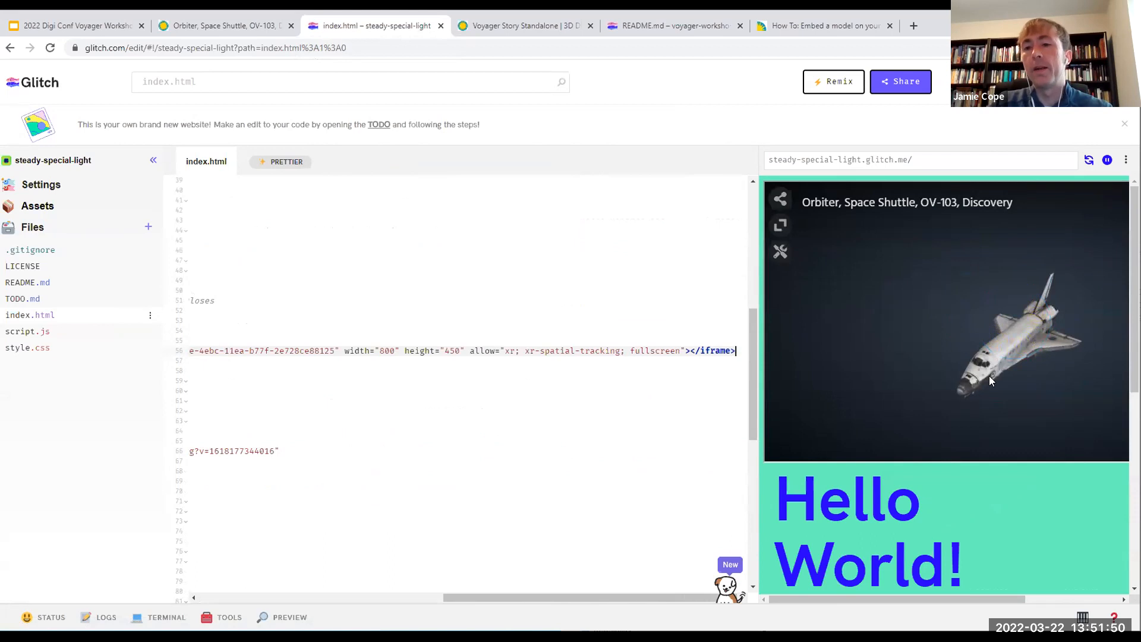
left_click_drag(994, 354, 967, 372)
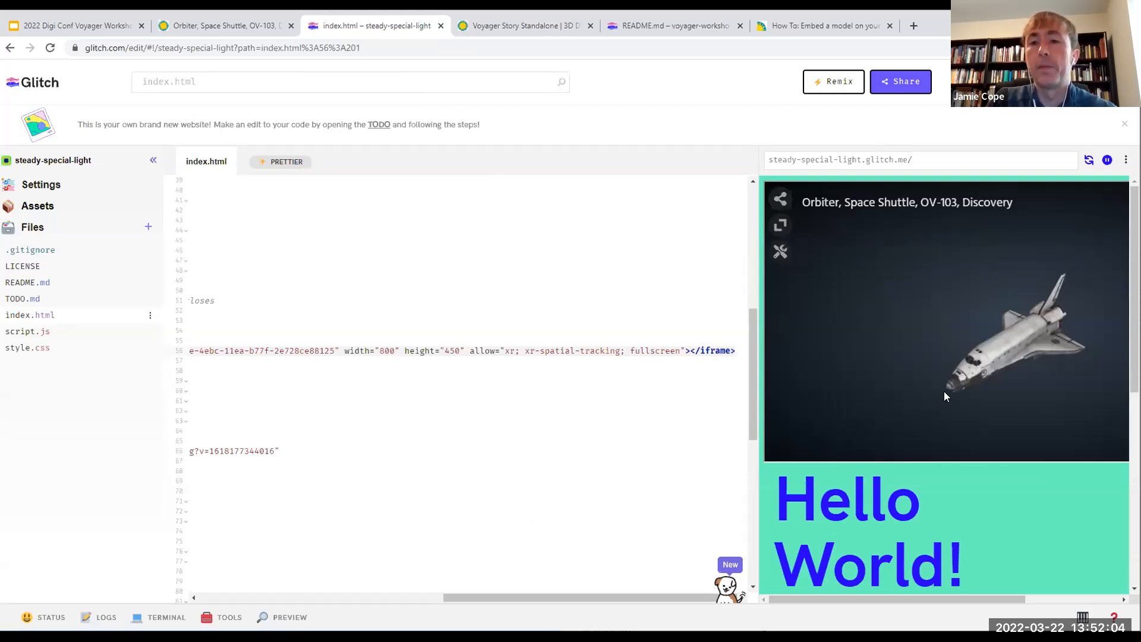
Step: Examine the embedded iframe line in index.html and highlight its src attribute with the 3d-api.si.edu address
left_click_drag(660, 597, 481, 611)
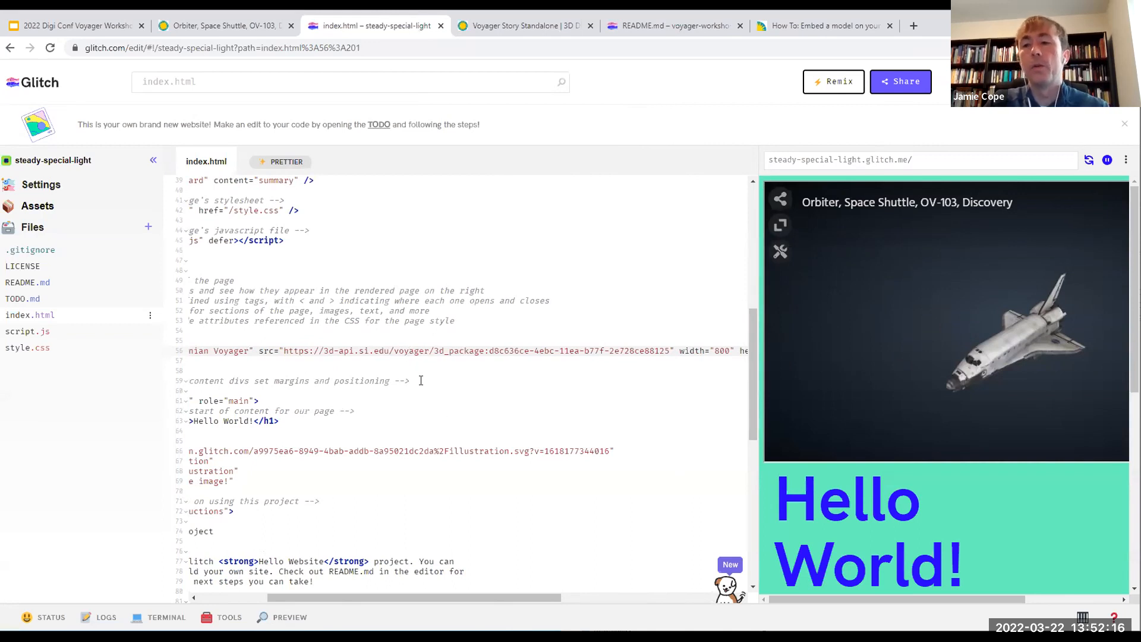
left_click_drag(481, 597, 416, 597)
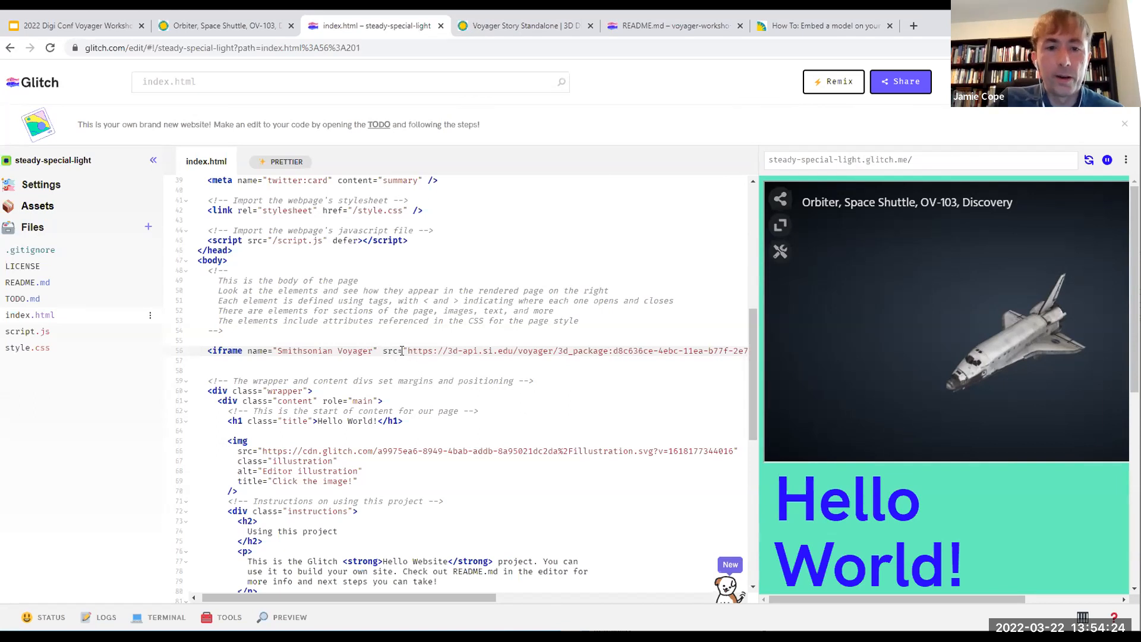
left_click_drag(411, 595, 450, 597)
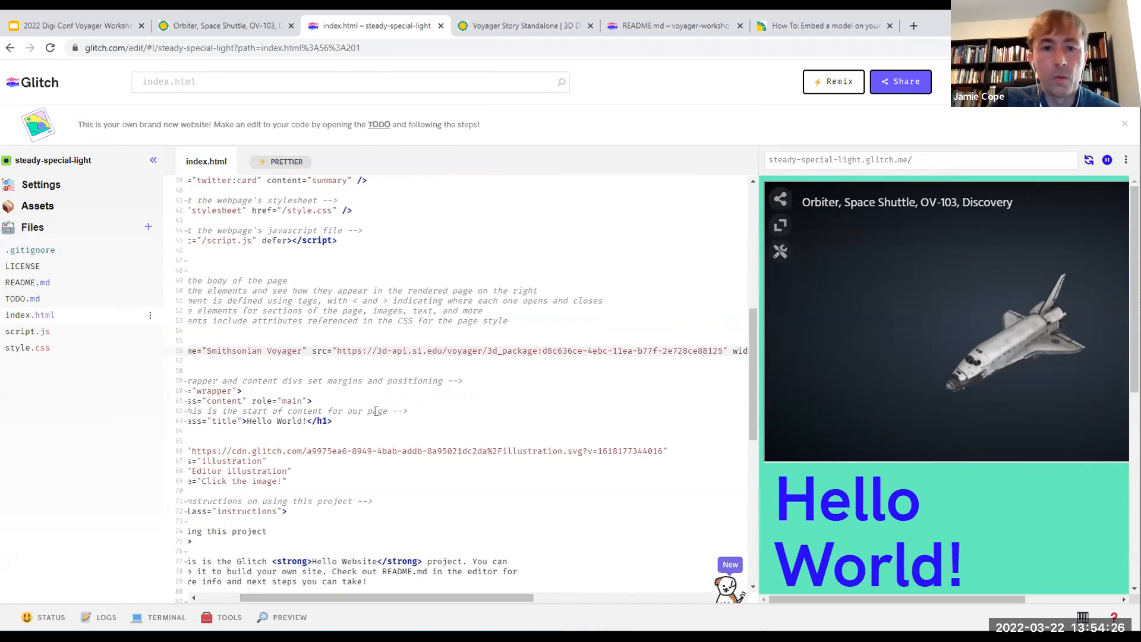
left_click_drag(312, 353, 691, 362)
left_click_drag(529, 591, 529, 585)
left_click_drag(749, 393, 745, 314)
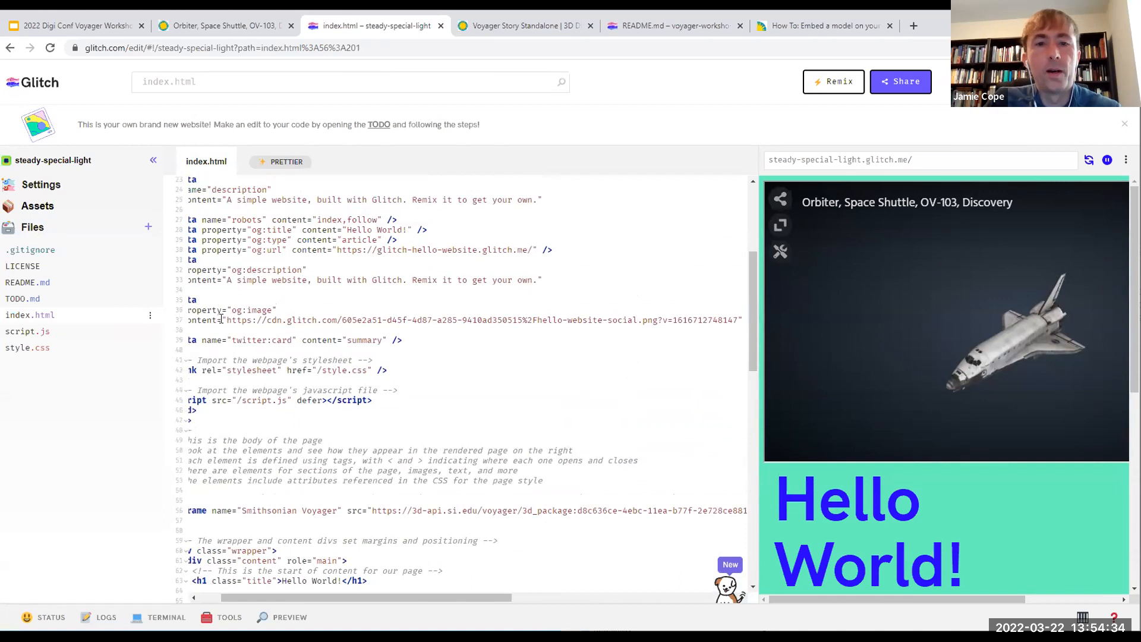
left_click_drag(347, 510, 728, 510)
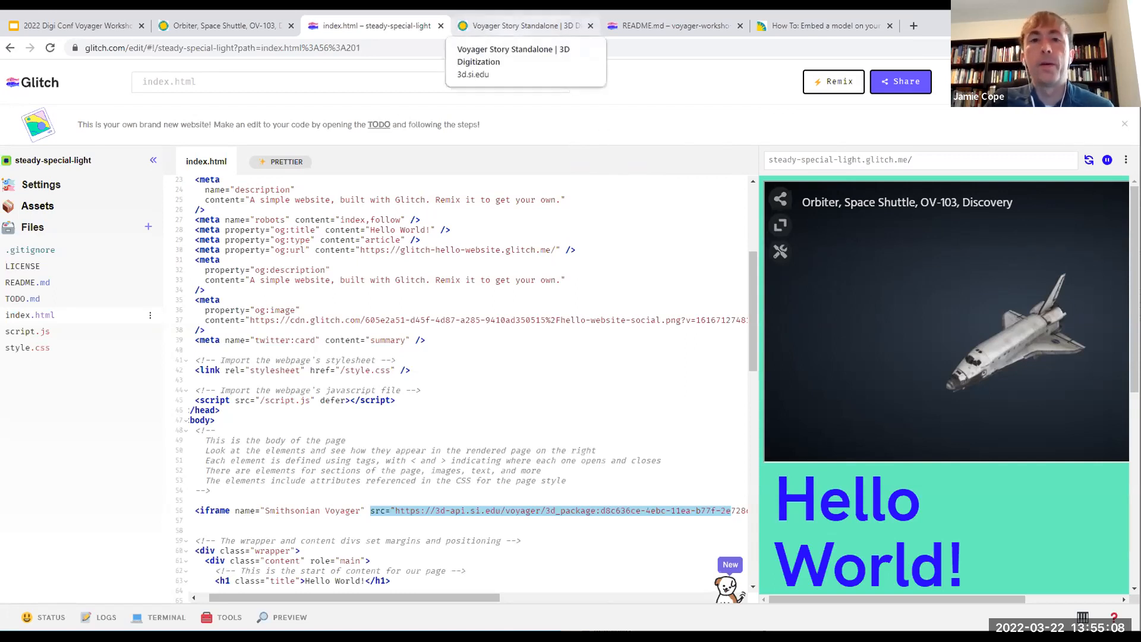
Step: Switch to the Voyager Story Standalone page, highlight its web address and bring the whole editor into view
left_click(517, 26)
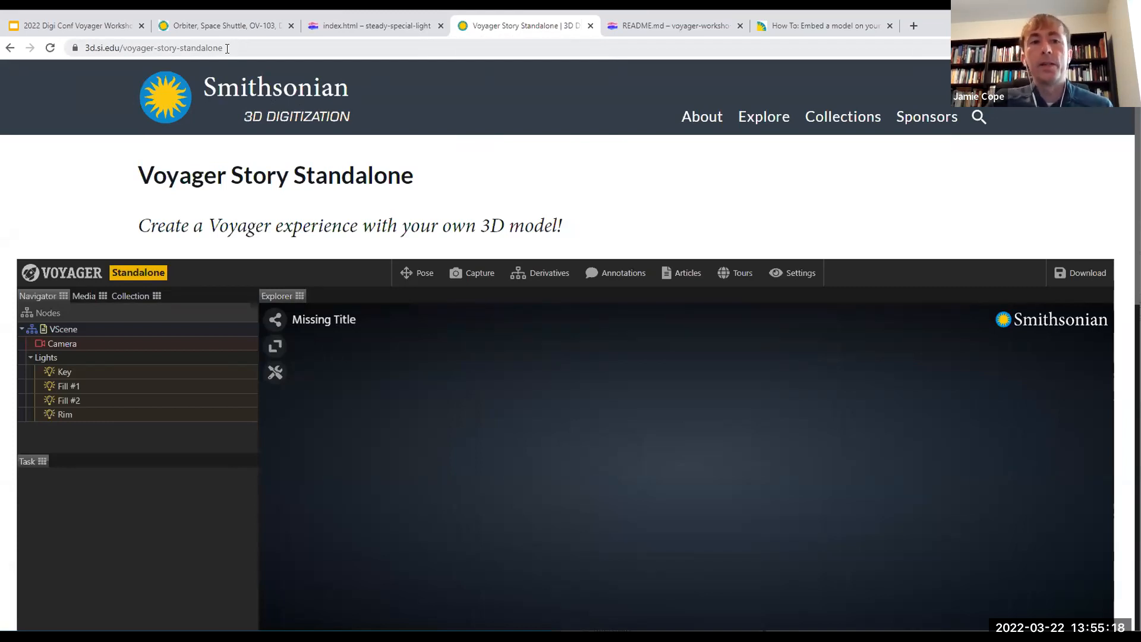
left_click_drag(226, 48, 78, 47)
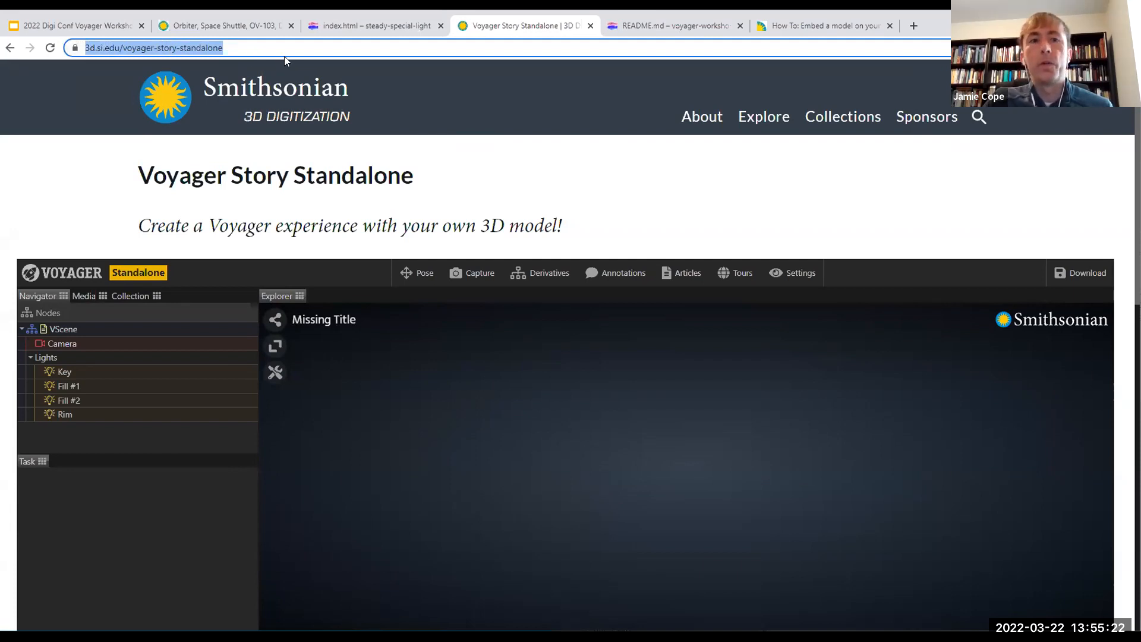
left_click(278, 48)
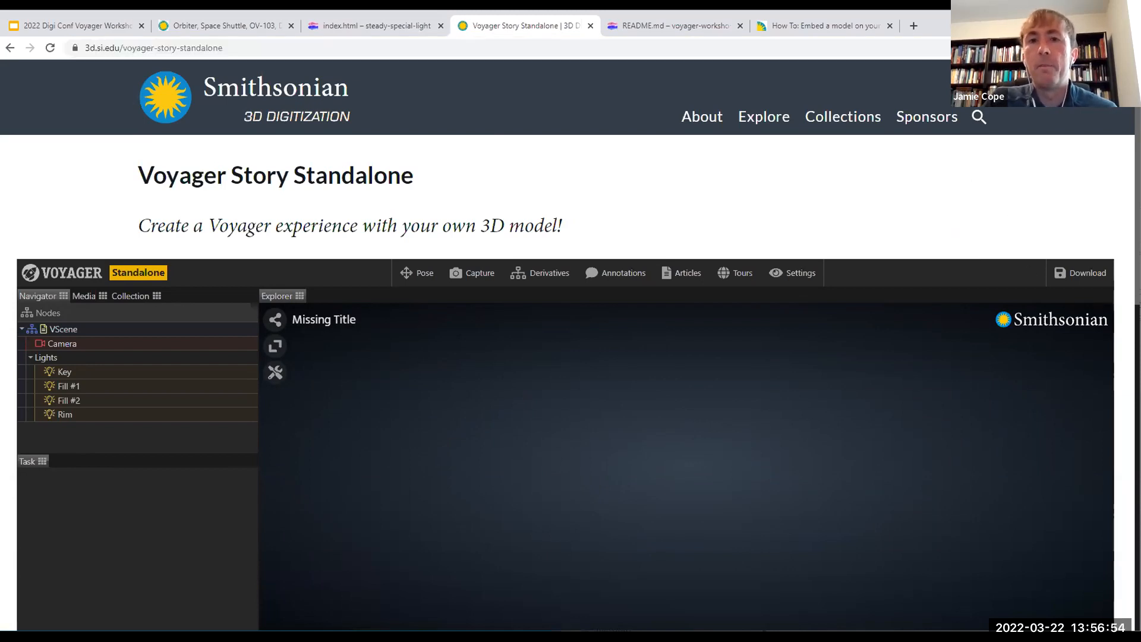
scroll(564, 344, "down", 3)
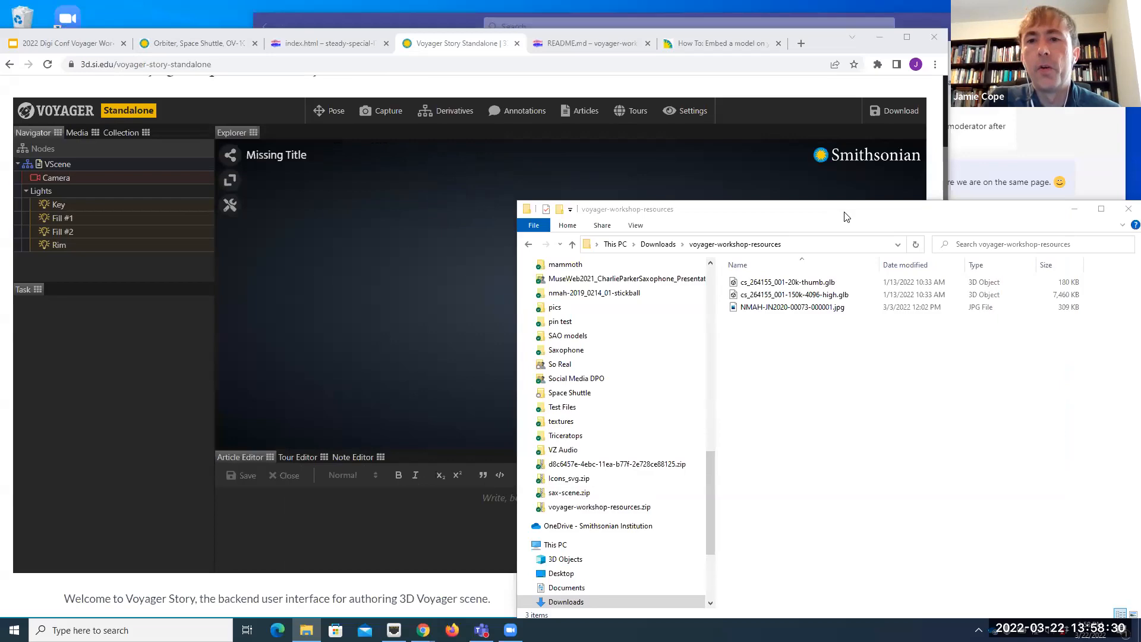
Step: Add cs_264155_001-20k-thumb.glb from the voyager-workshop-resources folder to the empty Voyager Story scene
left_click(844, 211)
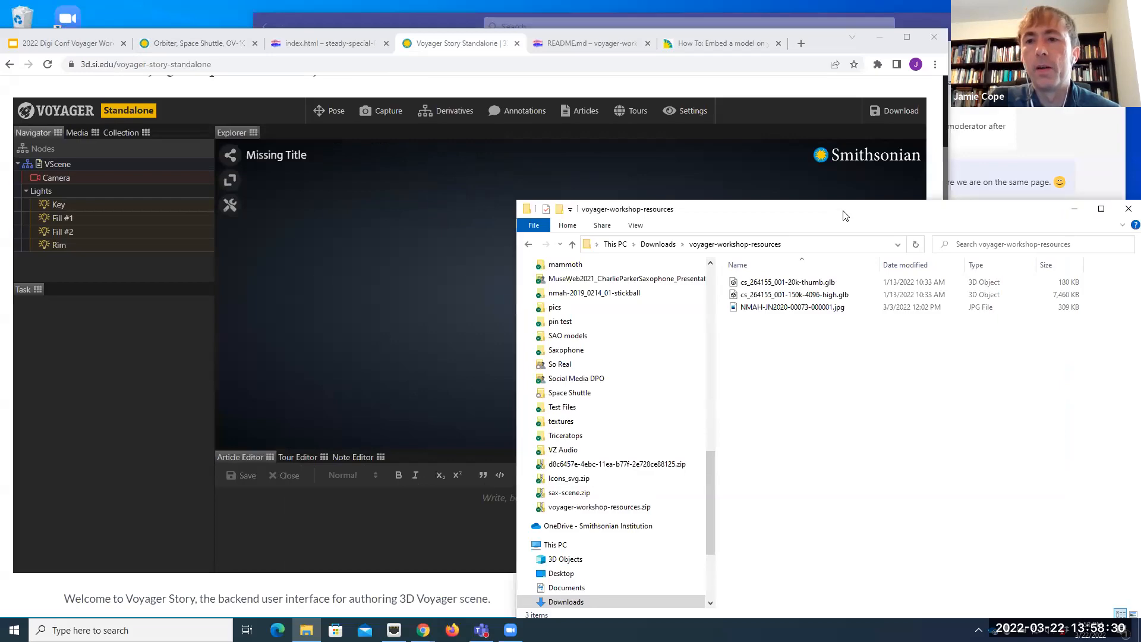
left_click_drag(841, 215, 838, 210)
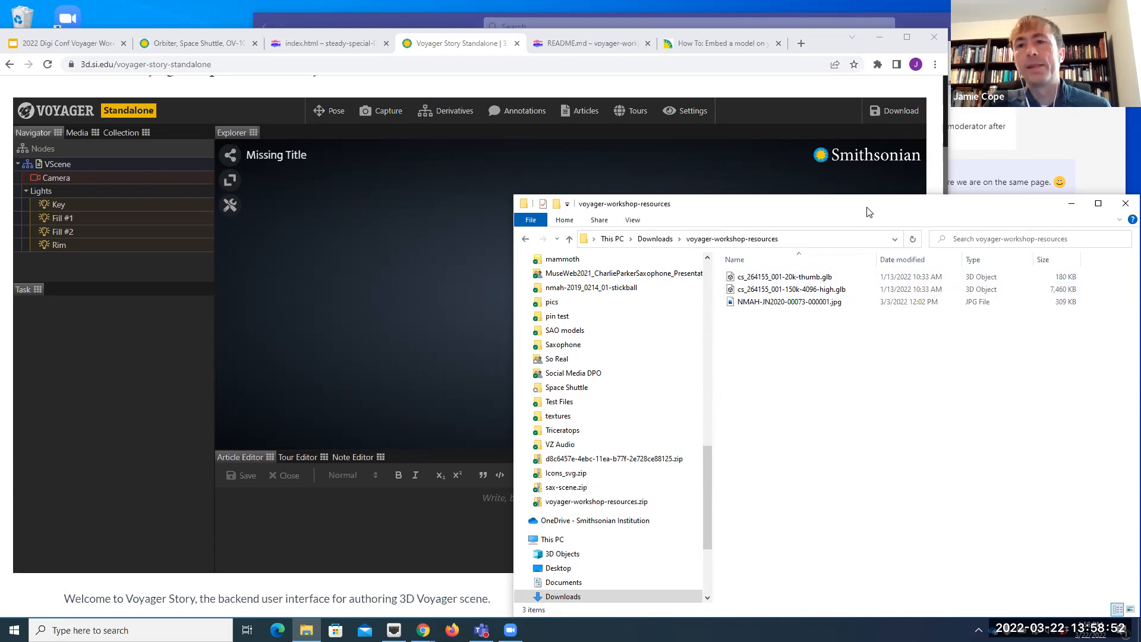
left_click_drag(868, 211, 868, 208)
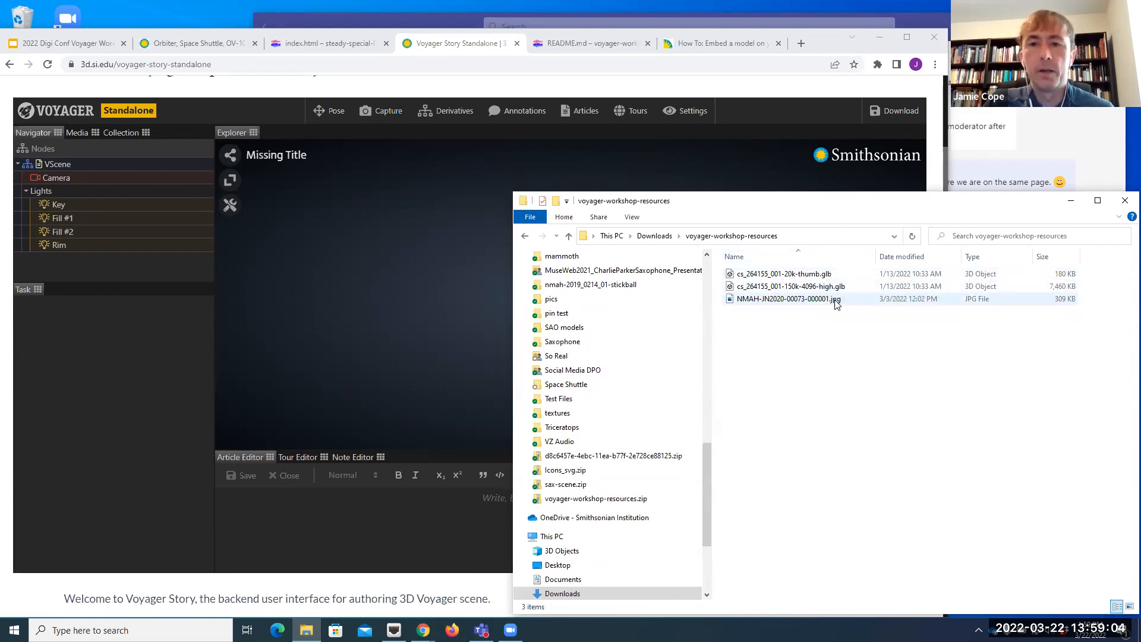
left_click(809, 278)
left_click_drag(809, 279, 425, 291)
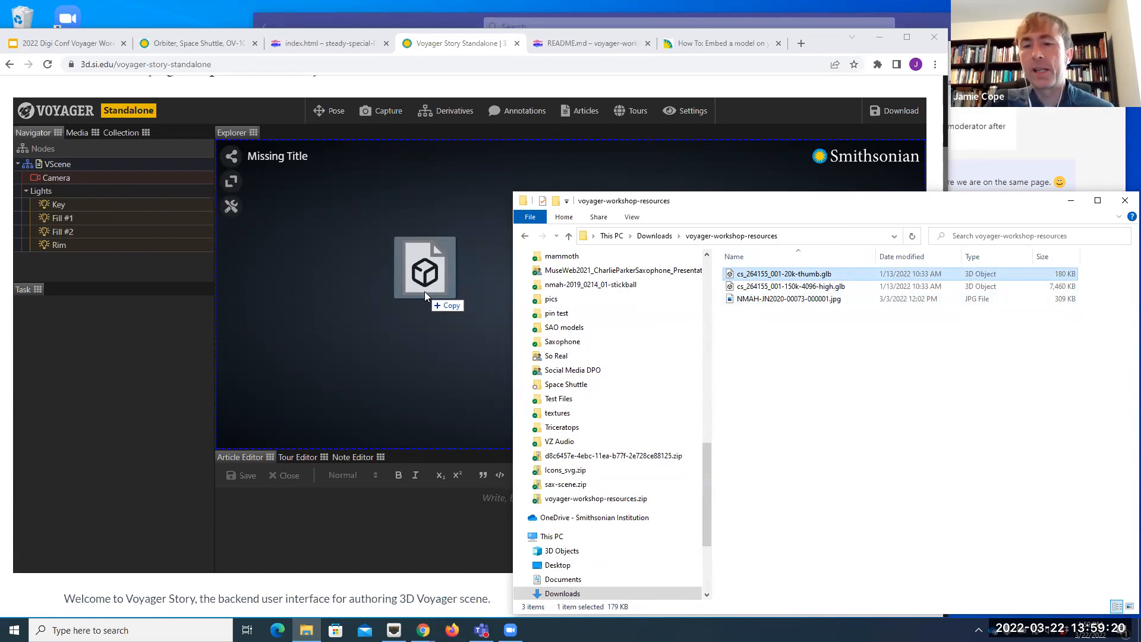
left_click_drag(424, 291, 424, 292)
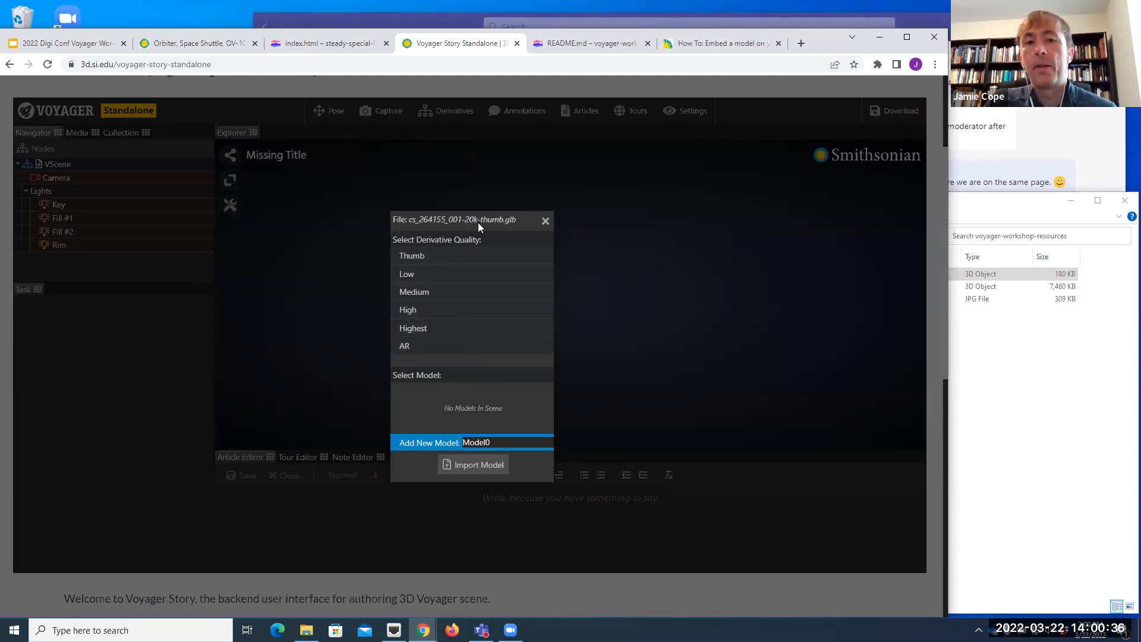
Step: Import the file at Thumb derivative quality as a new model named Dress, and rotate it in the scene
left_click(456, 261)
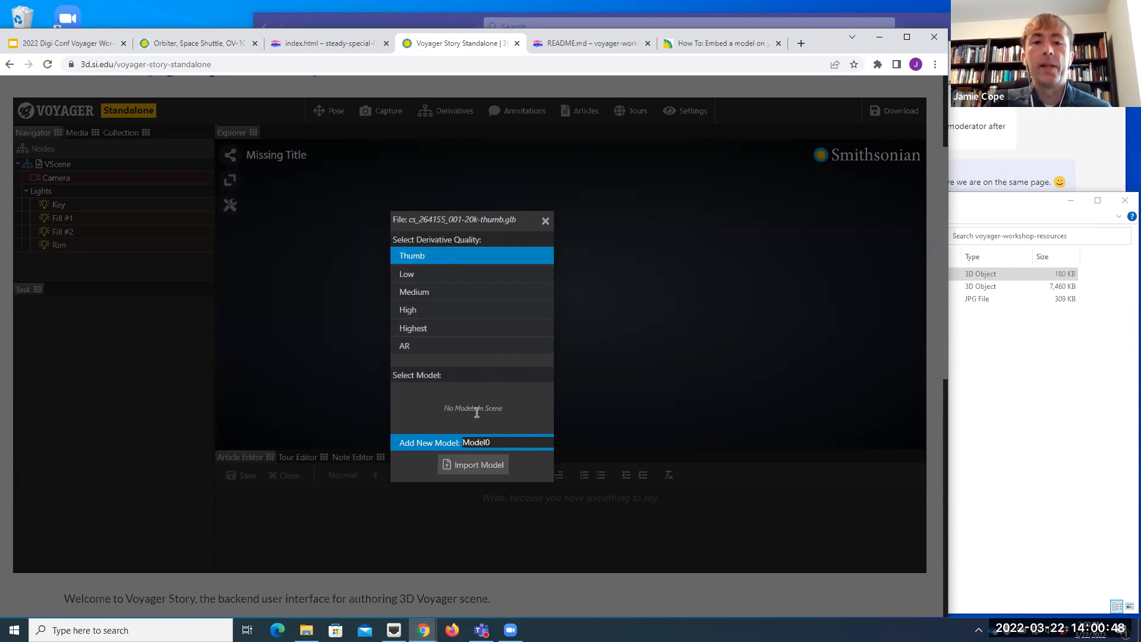
left_click_drag(446, 409, 502, 409)
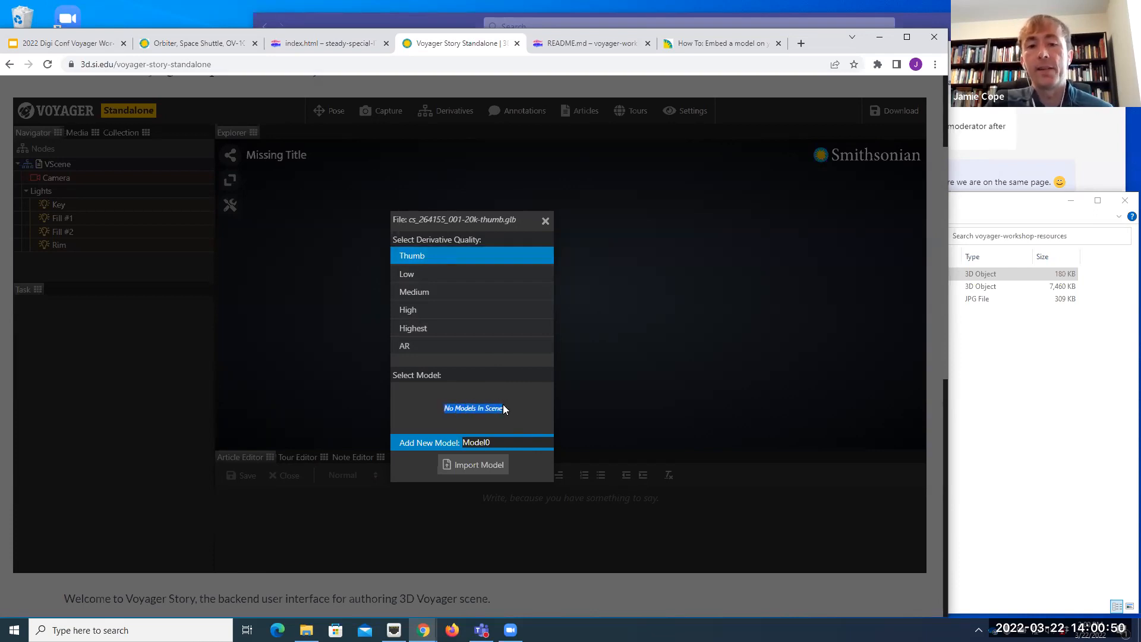
left_click(512, 401)
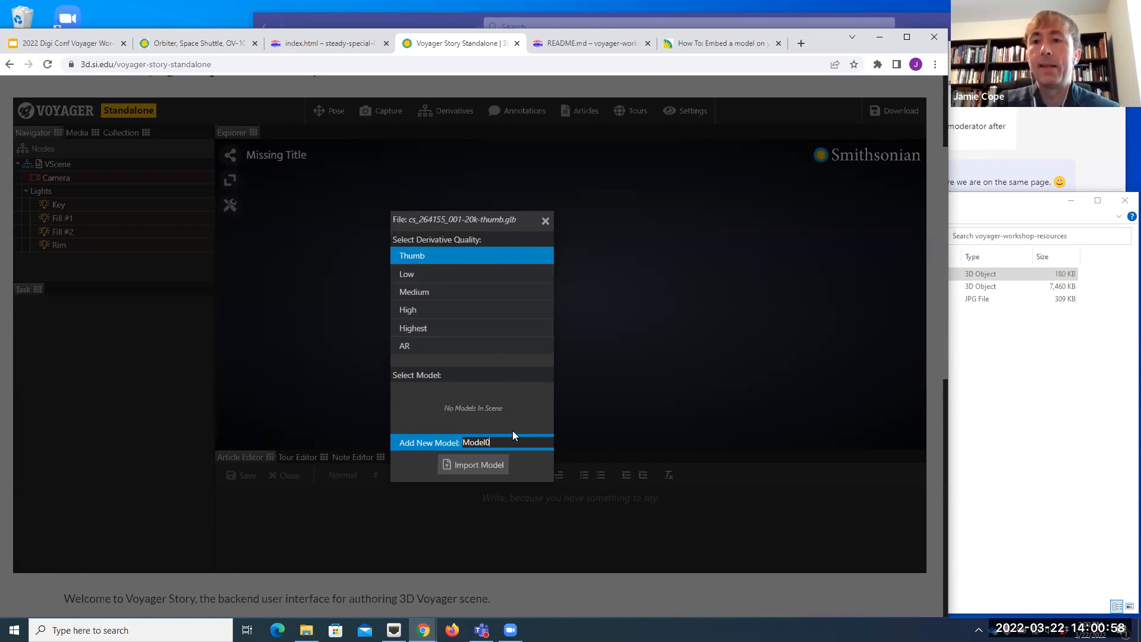
key("BackSpace")
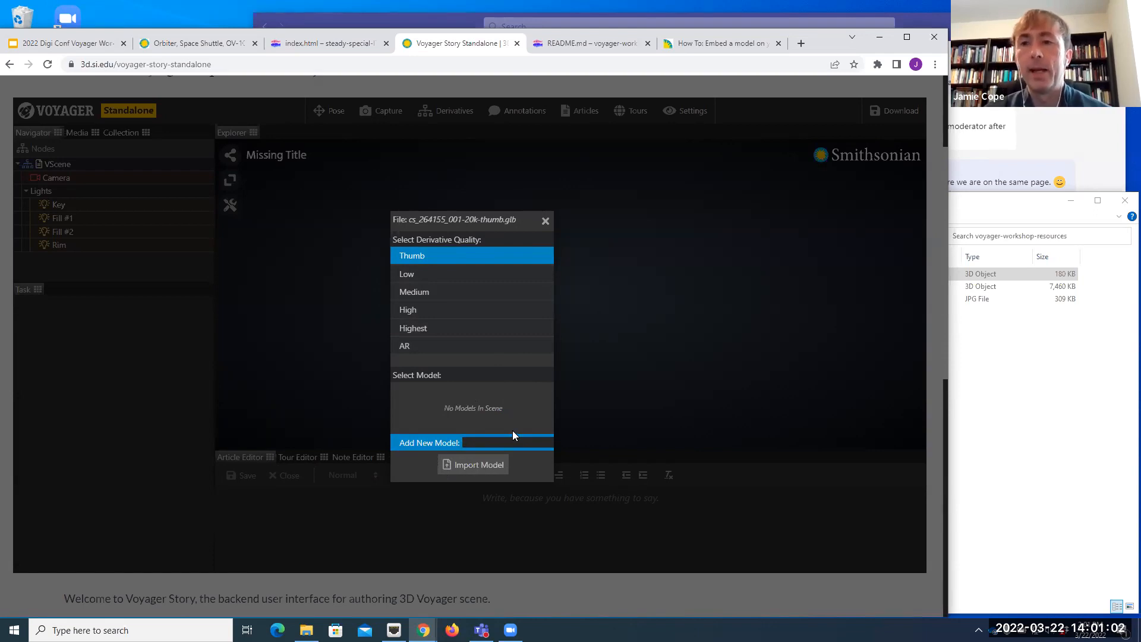
type("Dress")
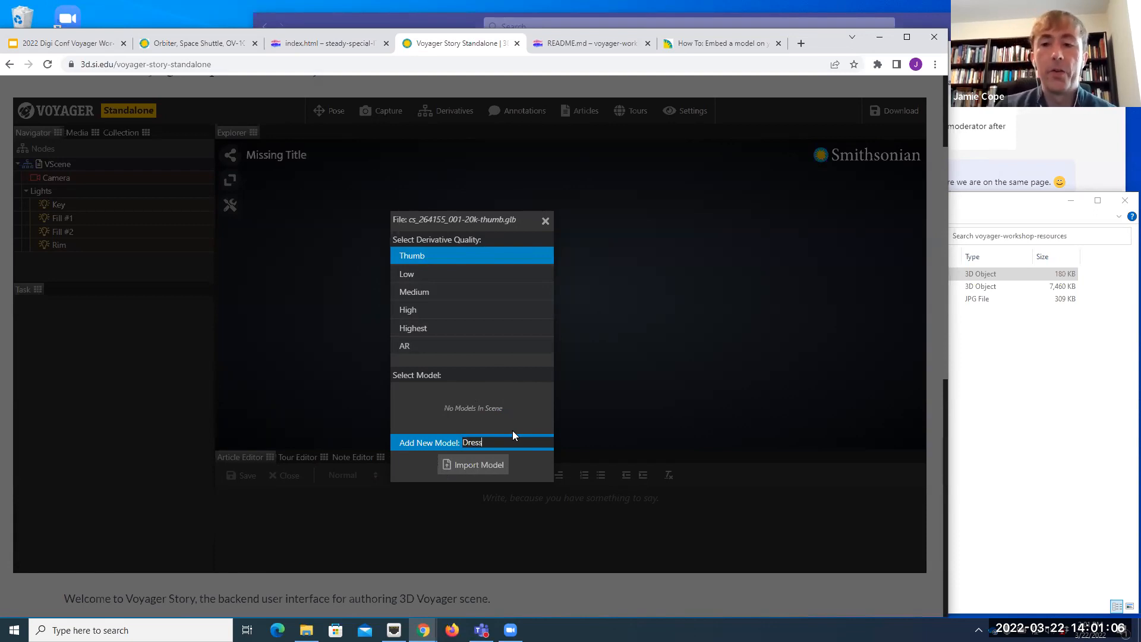
left_click(481, 469)
left_click_drag(606, 331, 667, 354)
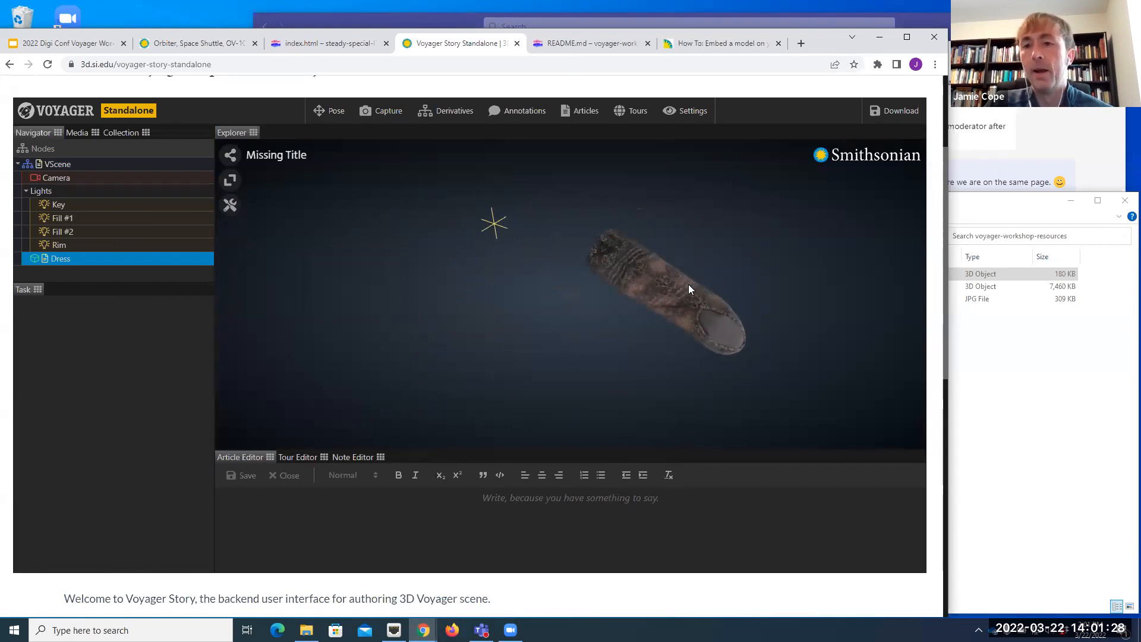
mouse_move(688, 255)
left_mouse_down()
mouse_move(679, 266)
mouse_move(671, 254)
mouse_move(687, 229)
mouse_move(728, 266)
mouse_move(715, 312)
mouse_move(678, 319)
mouse_move(667, 308)
mouse_move(695, 261)
left_mouse_up()
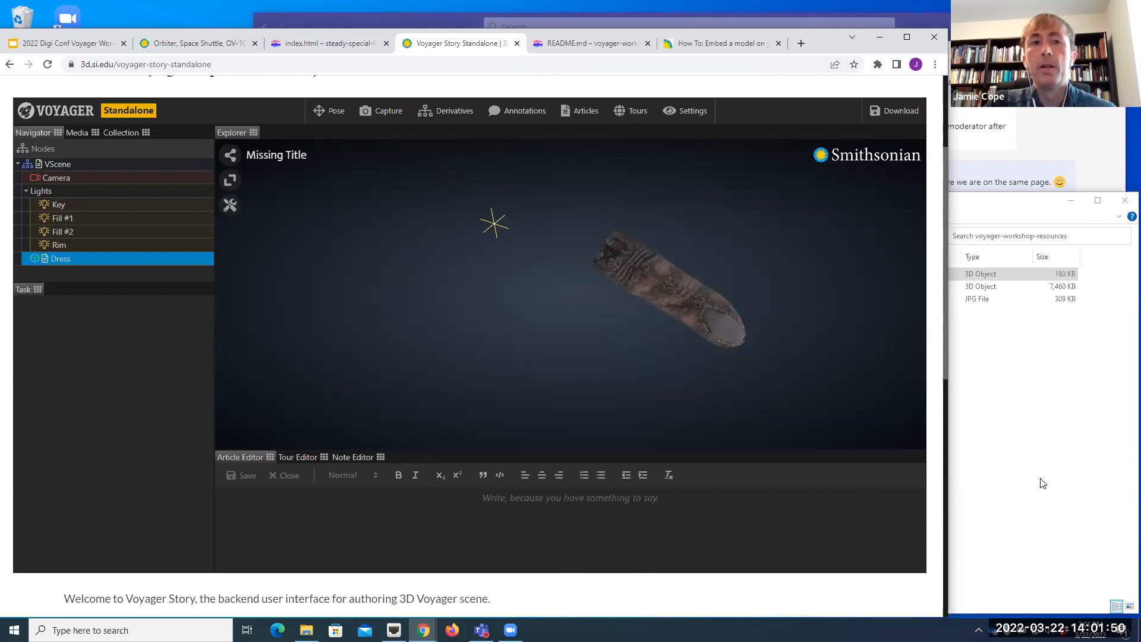
Step: Import cs_264155_001-150k-4096-high.glb from the resources folder into the existing Dress model as its High quality derivative
left_click(1045, 498)
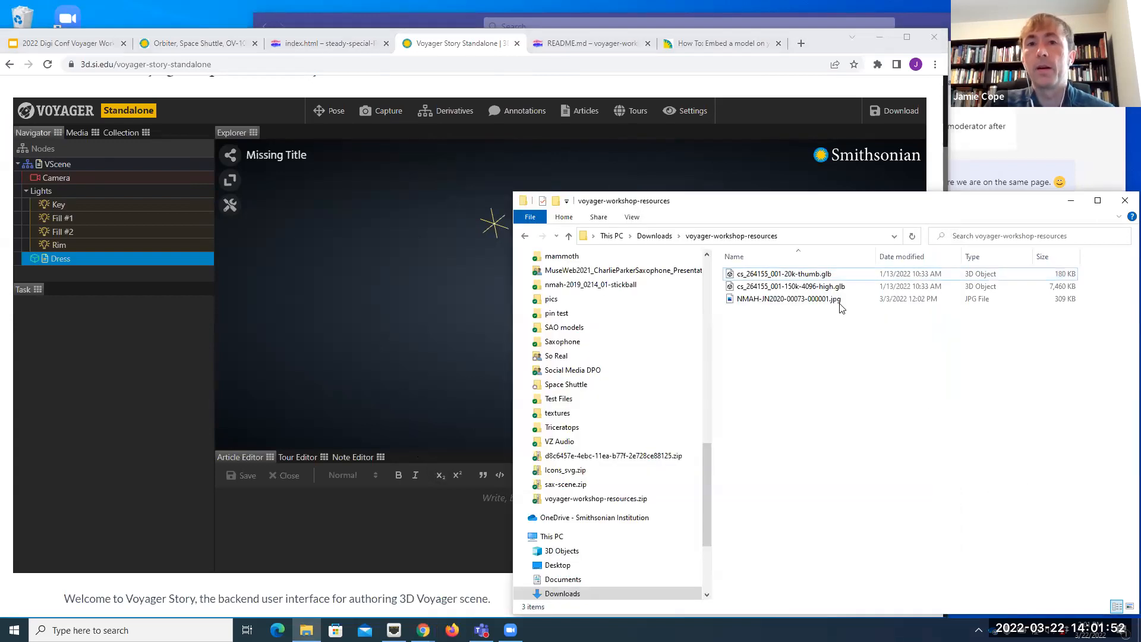
left_click(809, 288)
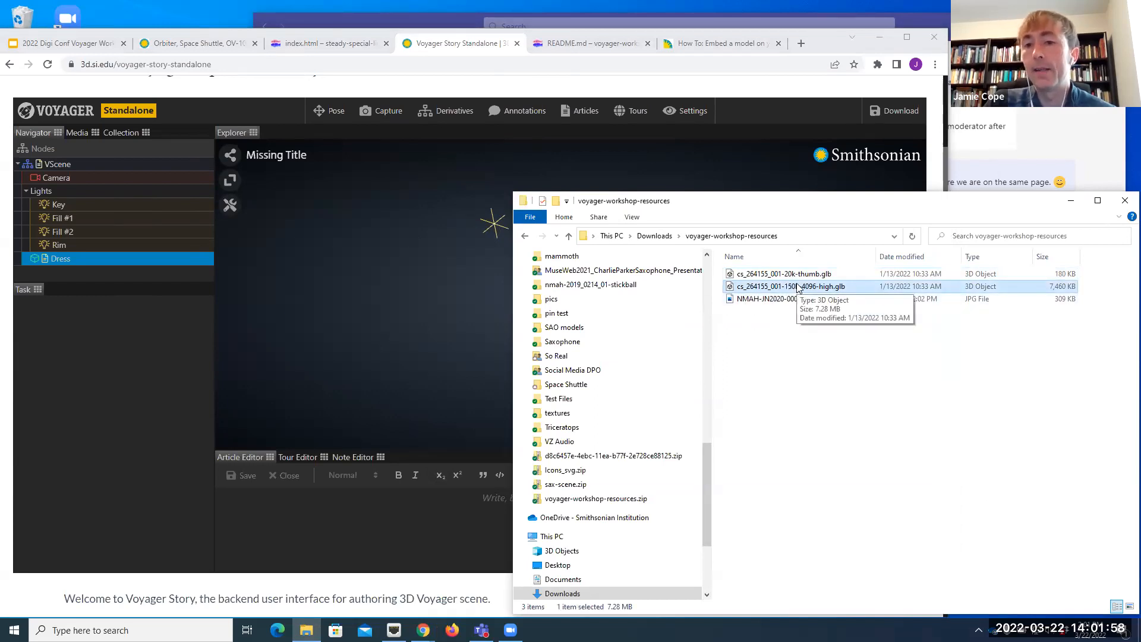
left_click_drag(803, 288, 411, 313)
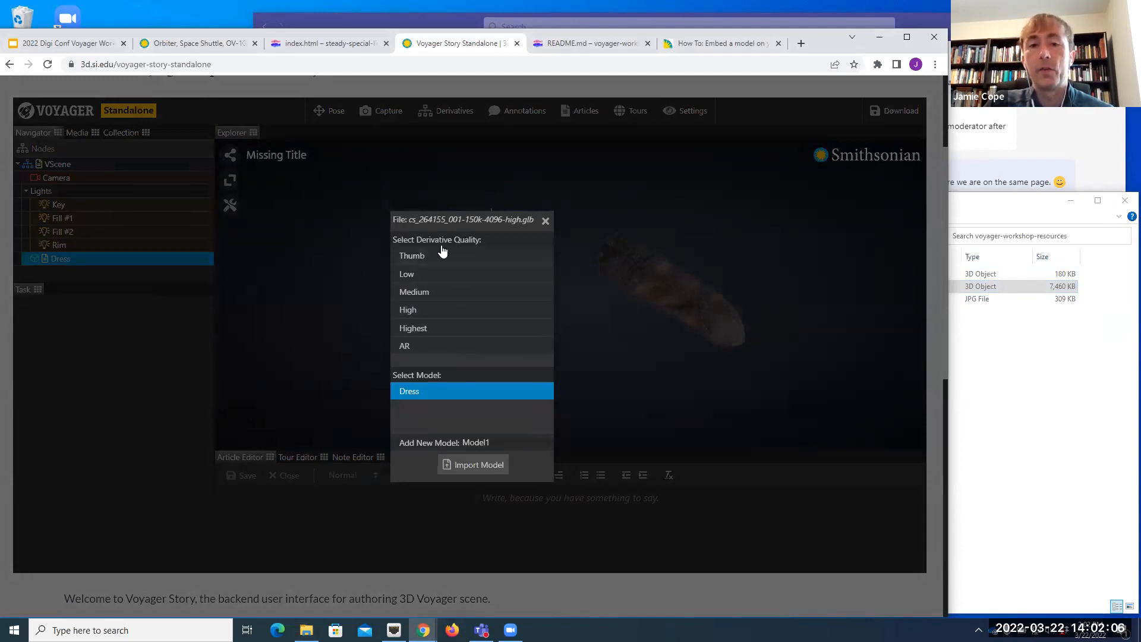
left_click(416, 311)
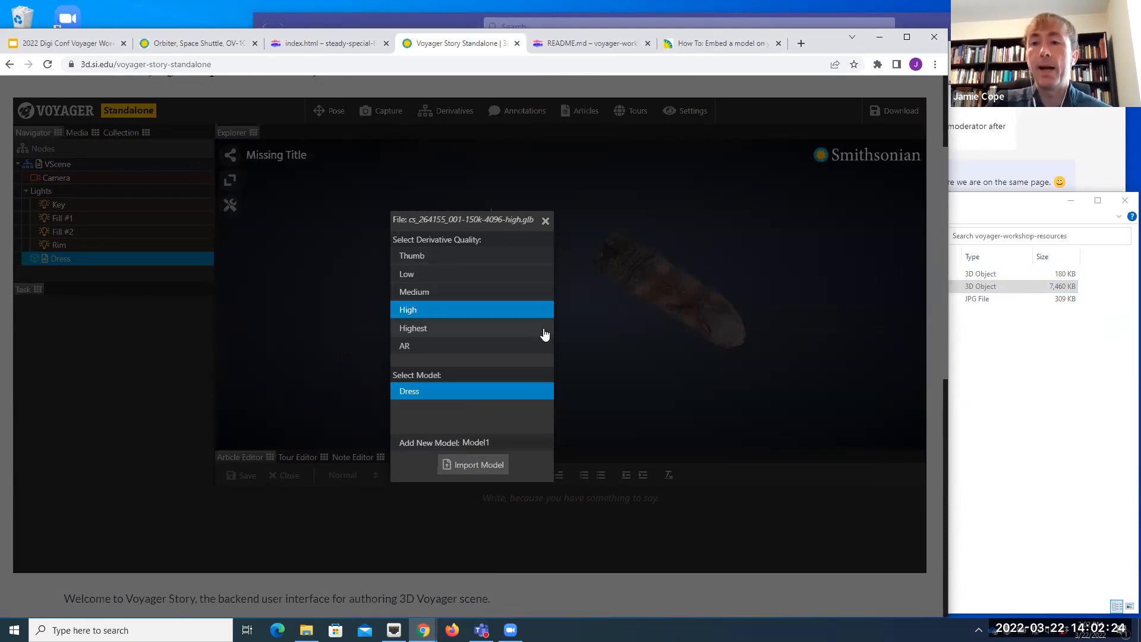
left_click(408, 451)
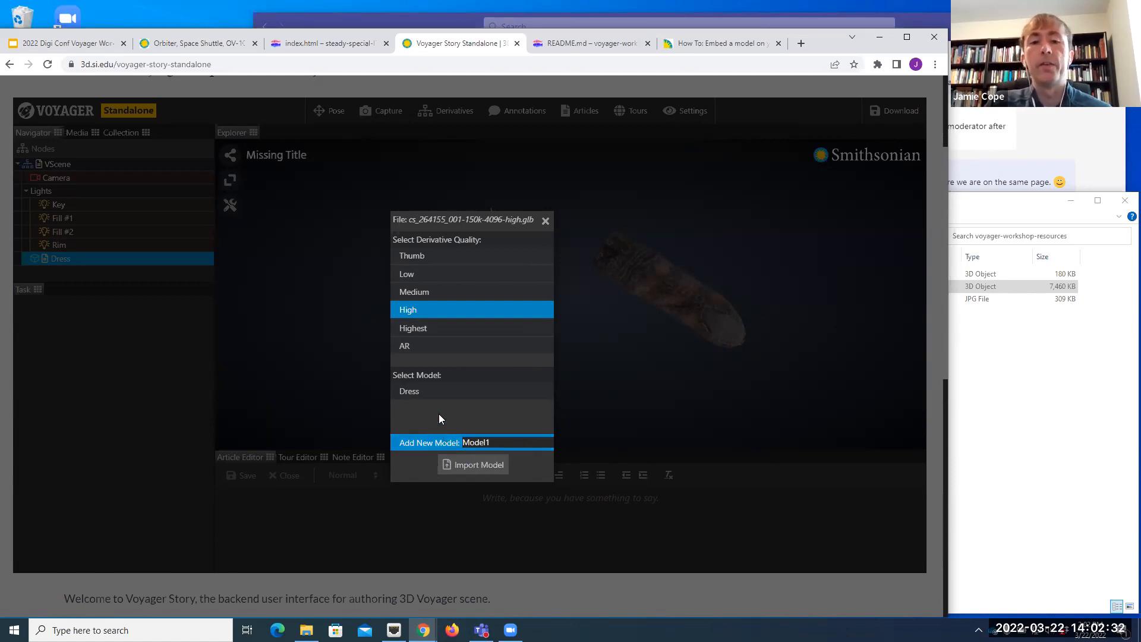
left_click(438, 398)
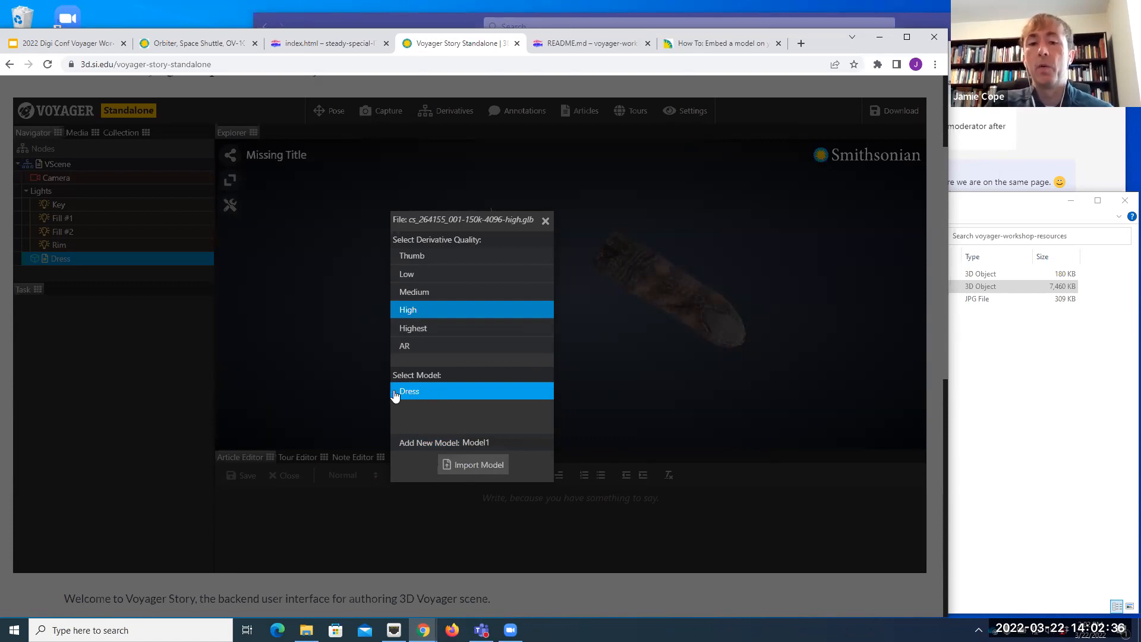
left_click(482, 470)
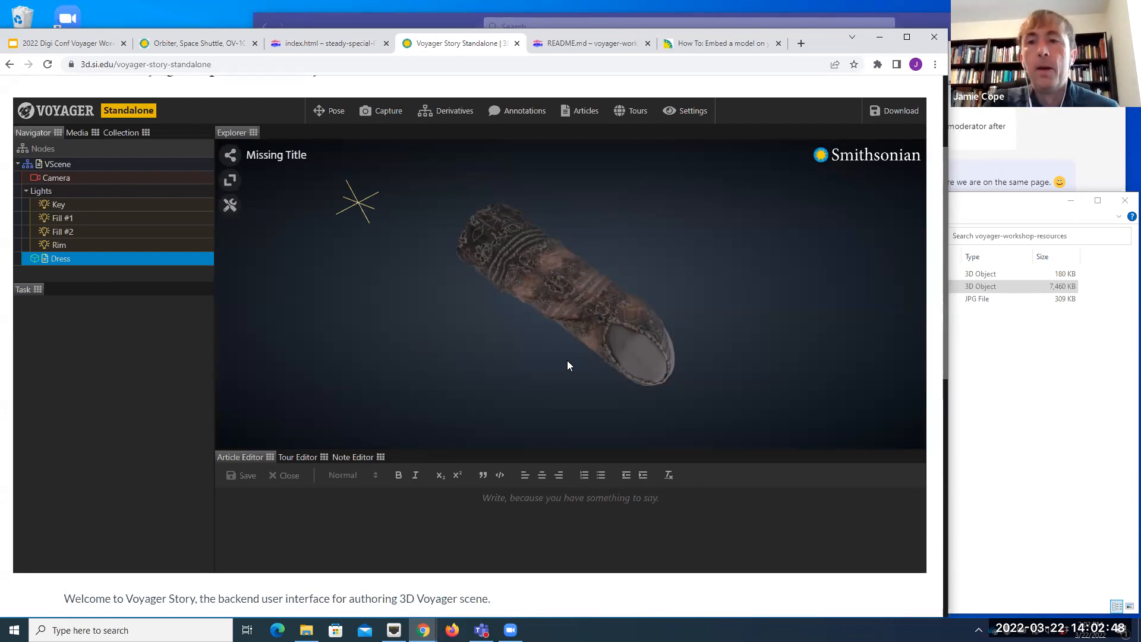
Step: Set the scene's collection title to Flapper Dress
left_click(123, 134)
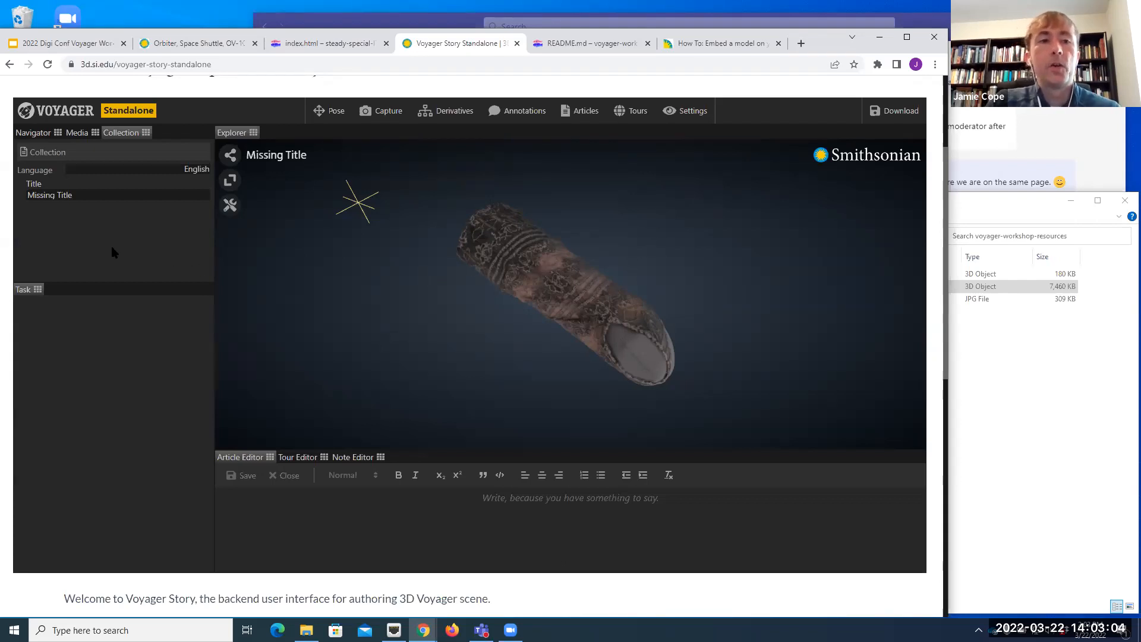
left_click(89, 198)
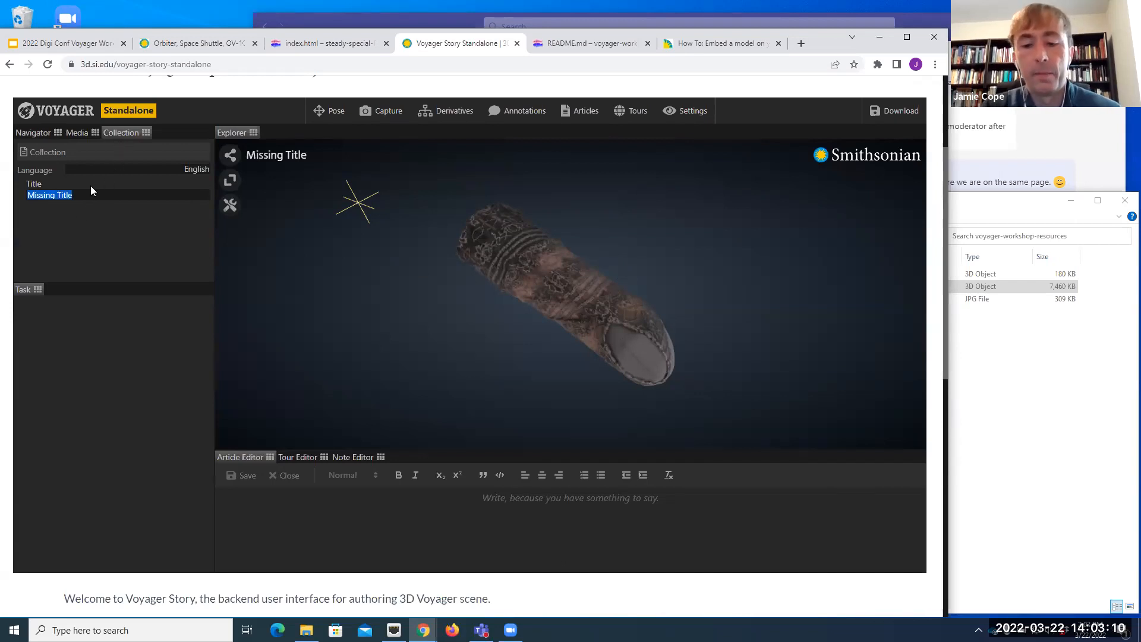
type("Flapper ")
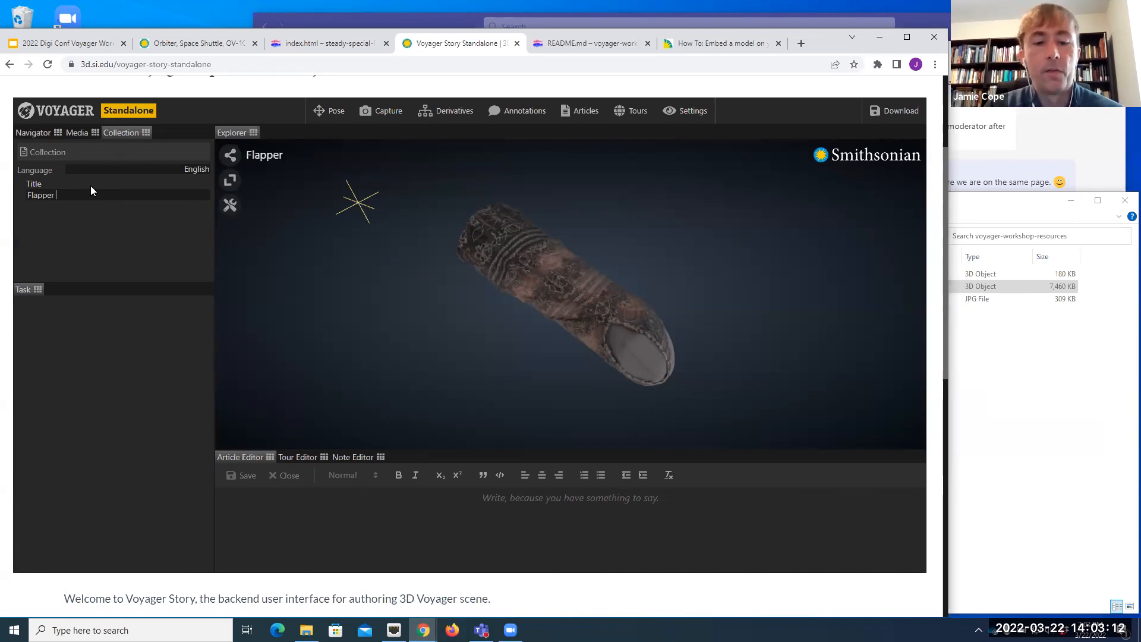
type("Dress")
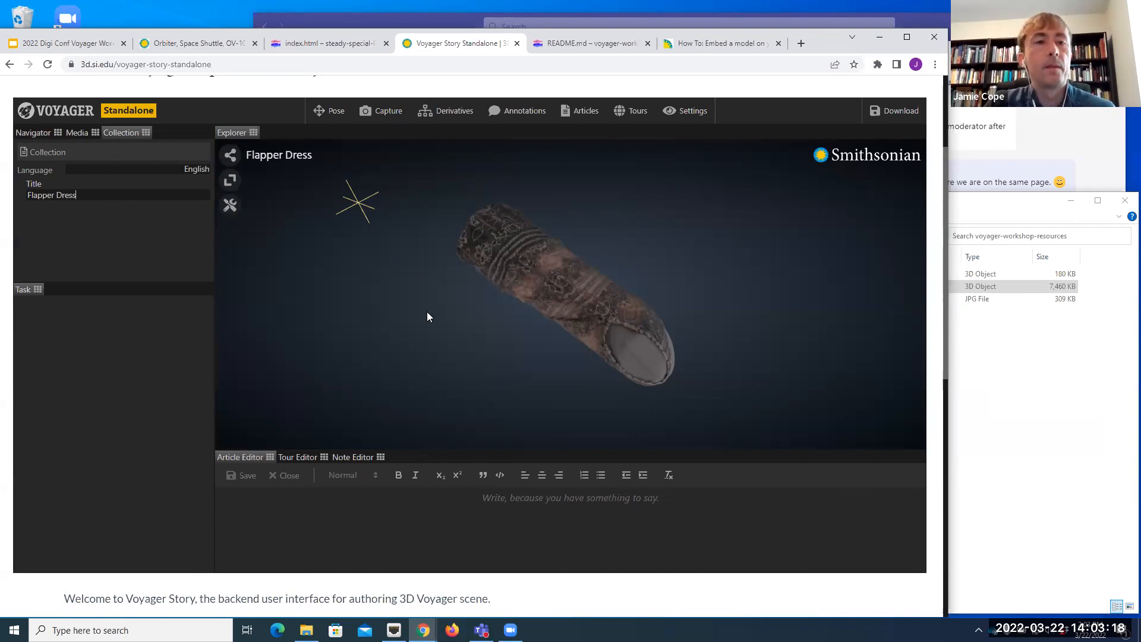
Step: Center the Dress model within the scene using the Pose task
left_click(39, 133)
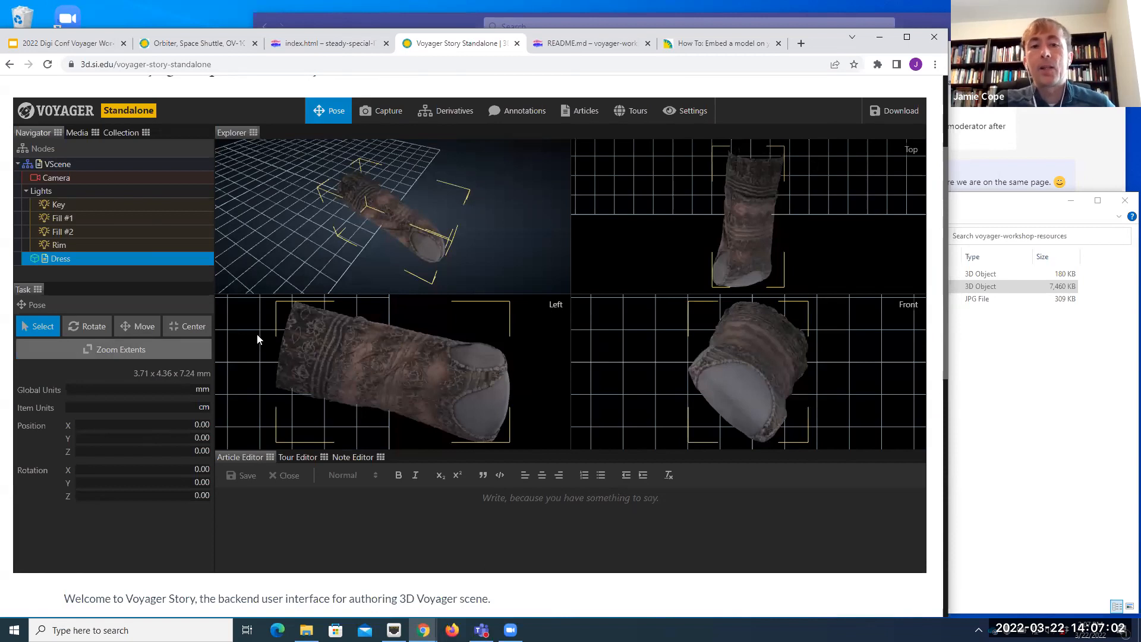
left_click(199, 330)
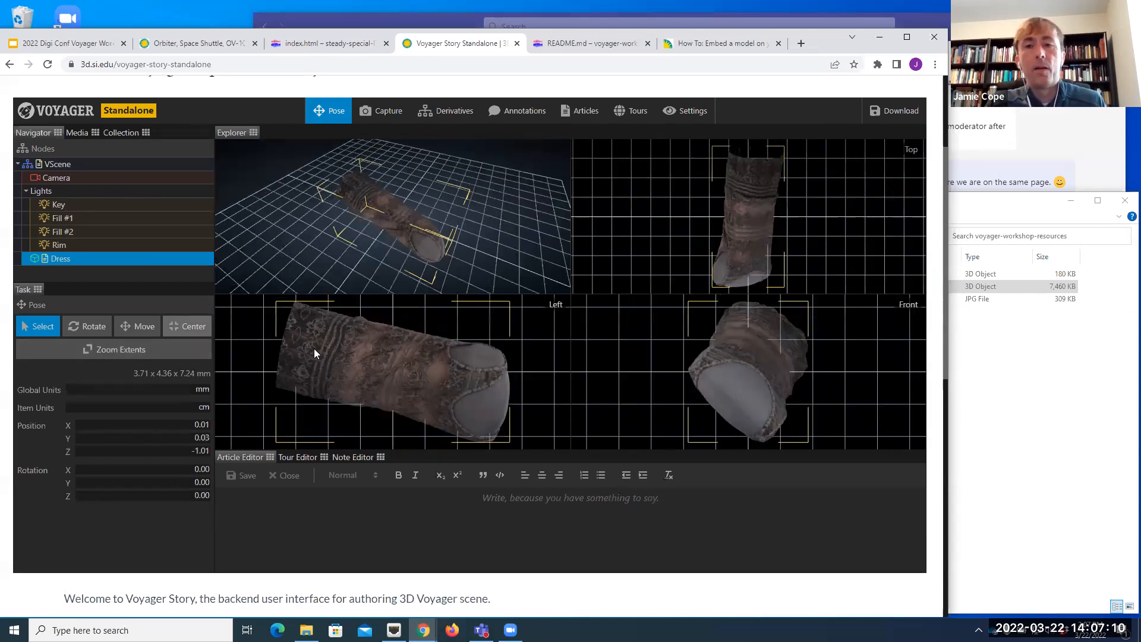
mouse_move(364, 263)
left_mouse_down()
mouse_move(408, 262)
mouse_move(440, 242)
mouse_move(420, 262)
mouse_move(370, 261)
left_mouse_up()
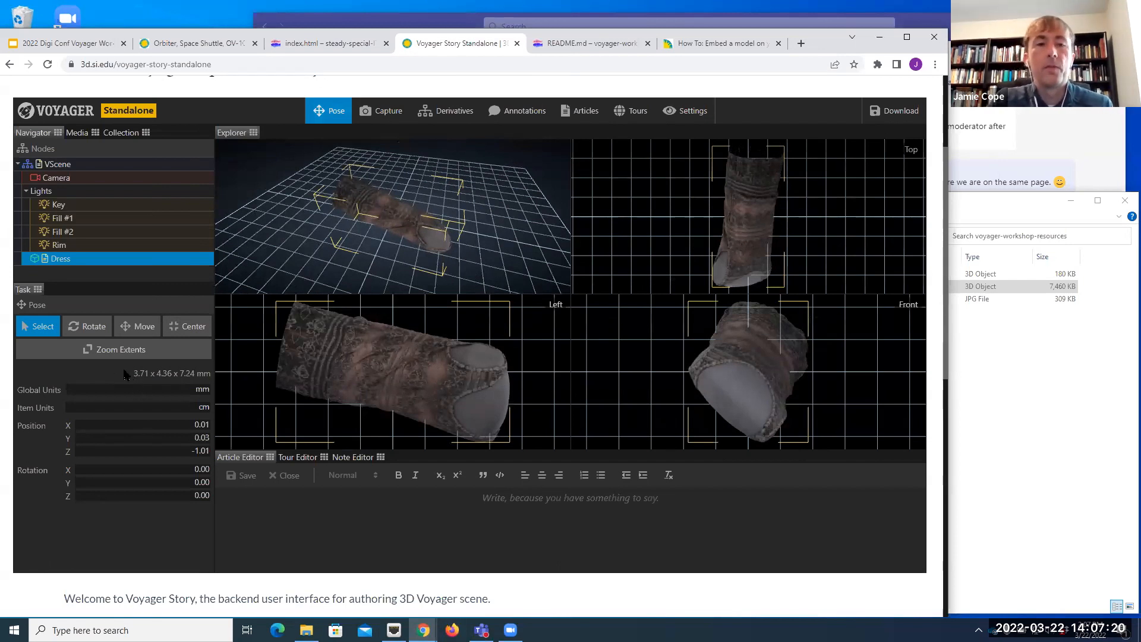
Step: Rotate the Dress model in the left, front and top views until it stands upright and faces the front
left_click(92, 328)
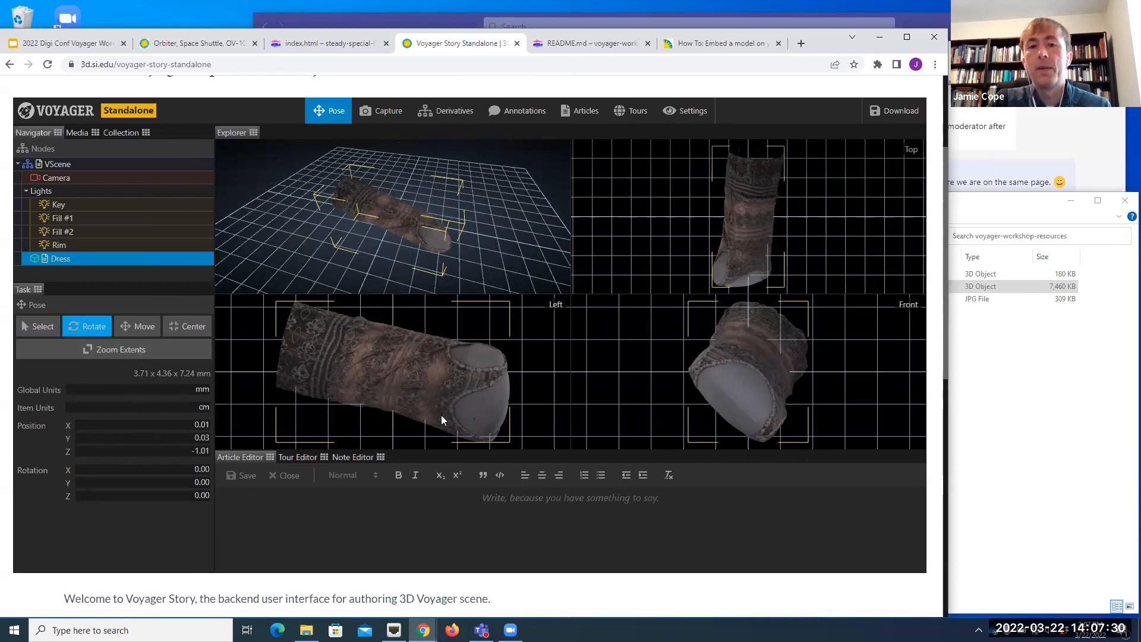
left_click(530, 378)
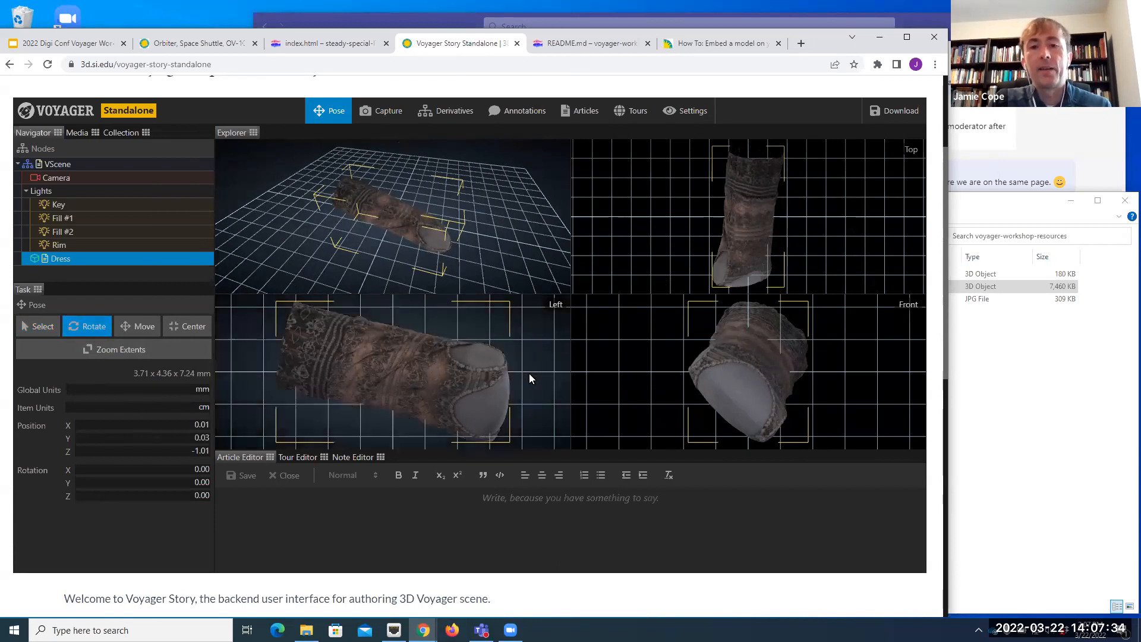
left_click_drag(530, 375, 372, 366)
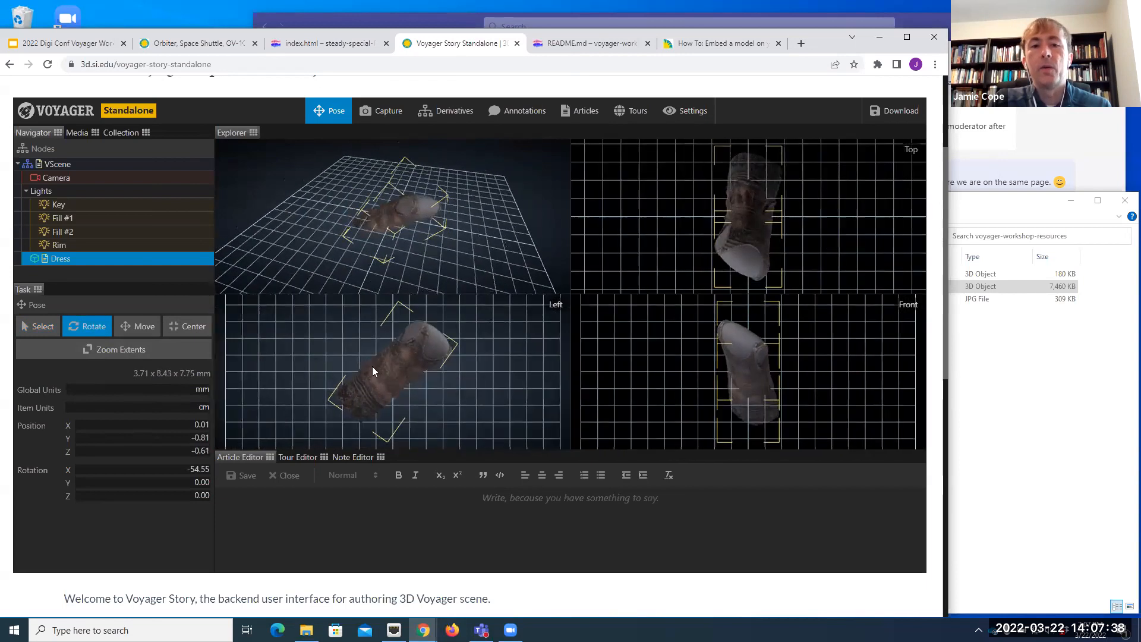
left_click_drag(532, 368, 270, 372)
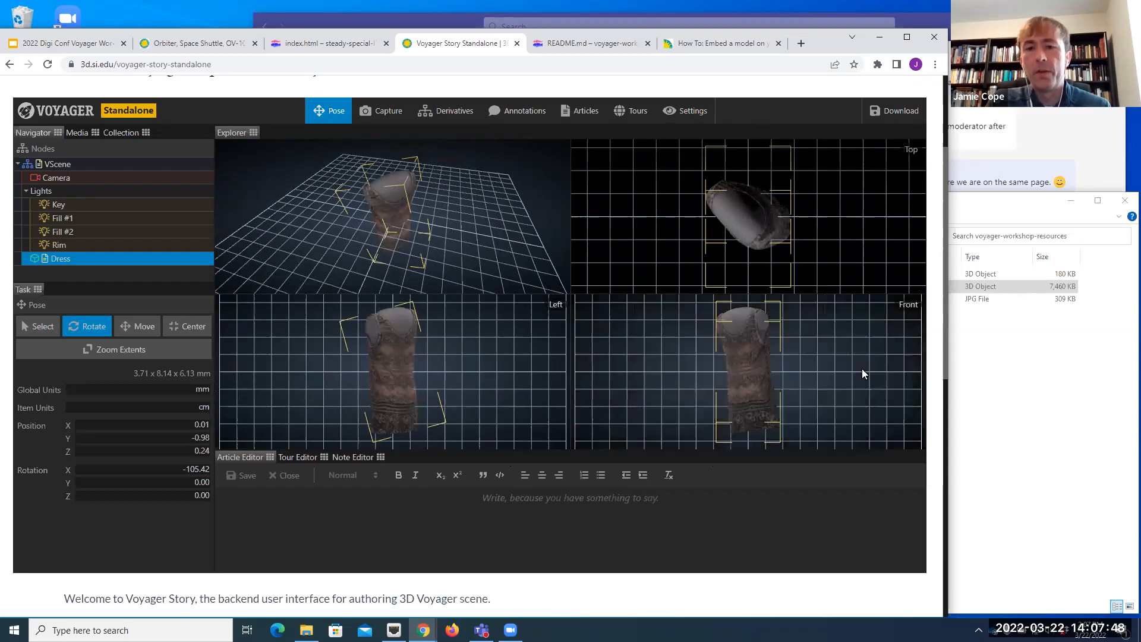
left_click_drag(862, 369, 899, 376)
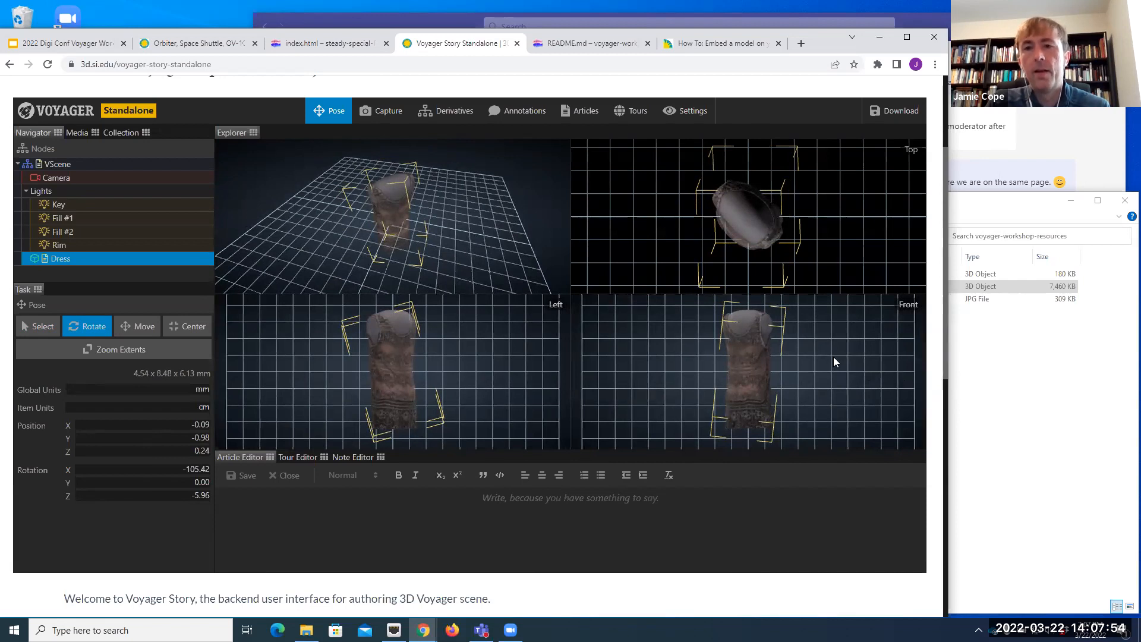
left_click_drag(867, 221, 615, 263)
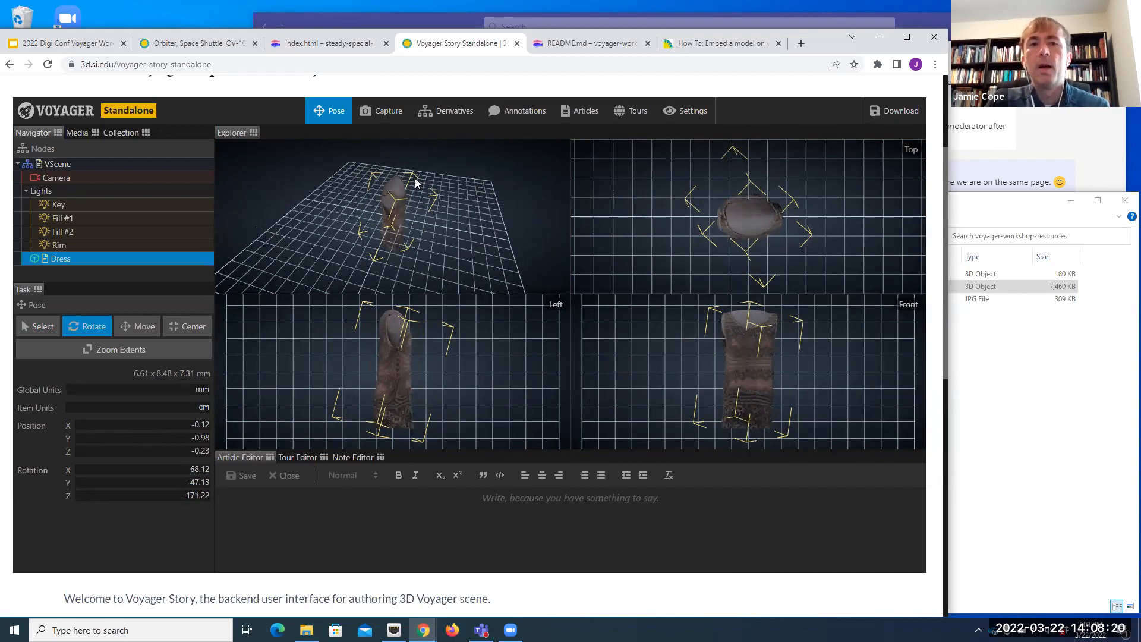
Step: Inspect the surface detail of the dress's Web3D - High derivative up close
left_click(447, 113)
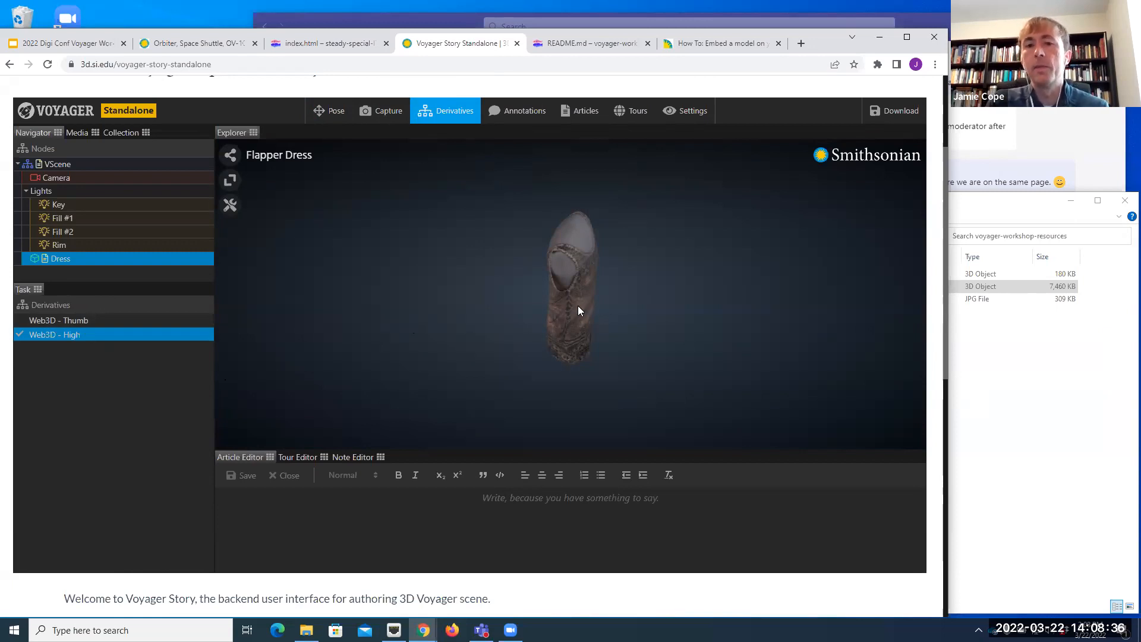
scroll(582, 308, "up", 10)
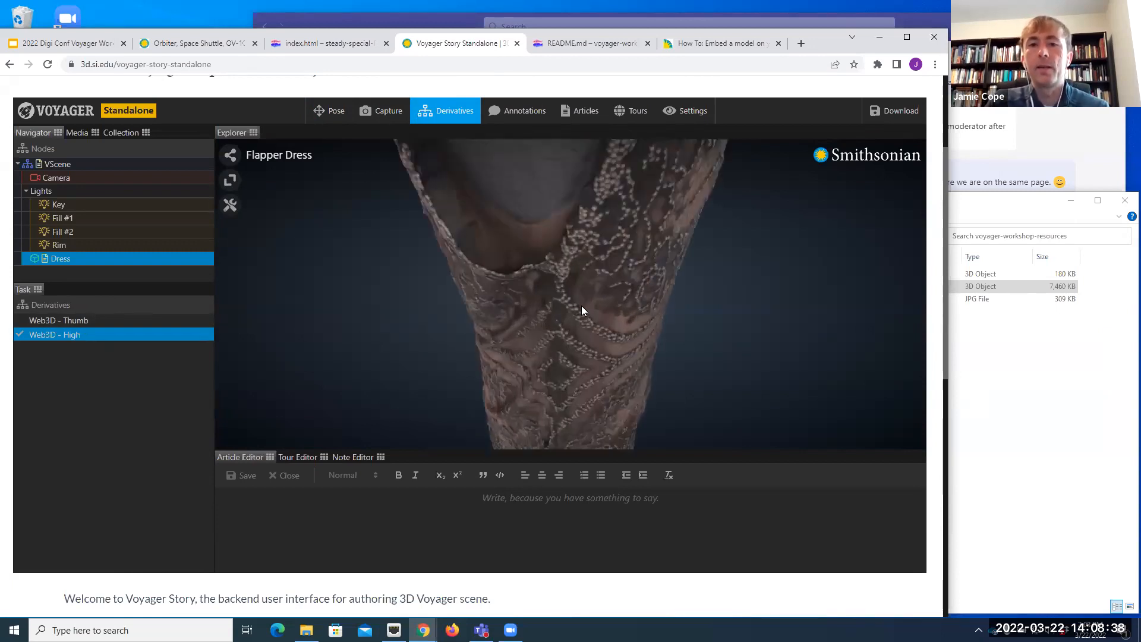
left_click_drag(541, 306, 529, 260)
left_click_drag(562, 331, 525, 334)
Step: Examine the dress's Web3D - Thumb derivative up close from several angles, and switch back to Web3D - High
left_click(188, 320)
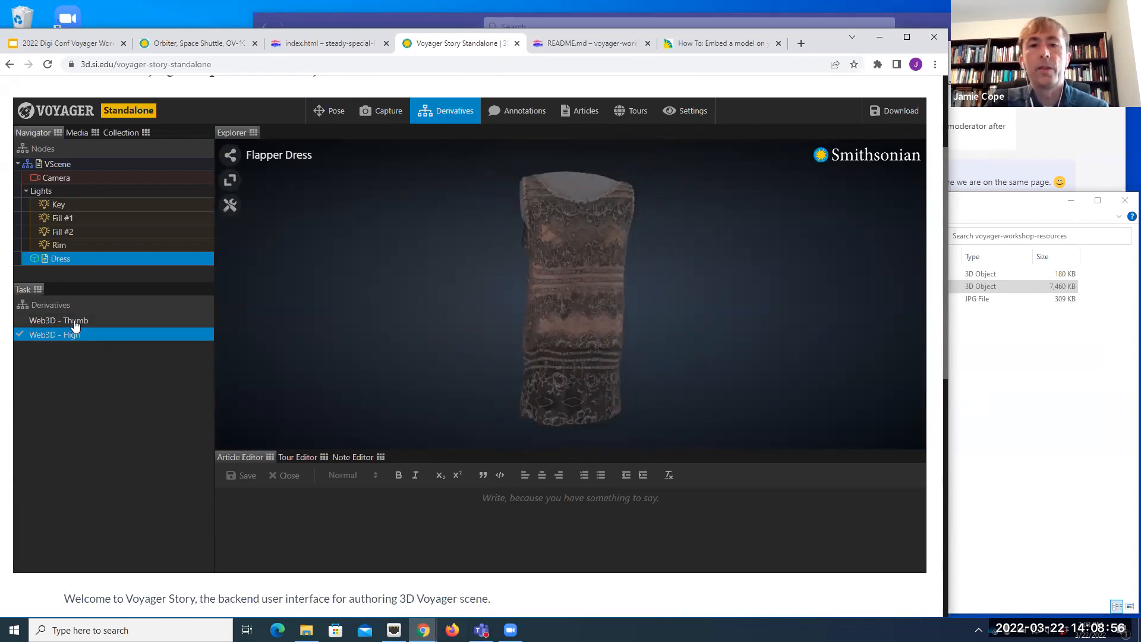
scroll(584, 313, "up", 10)
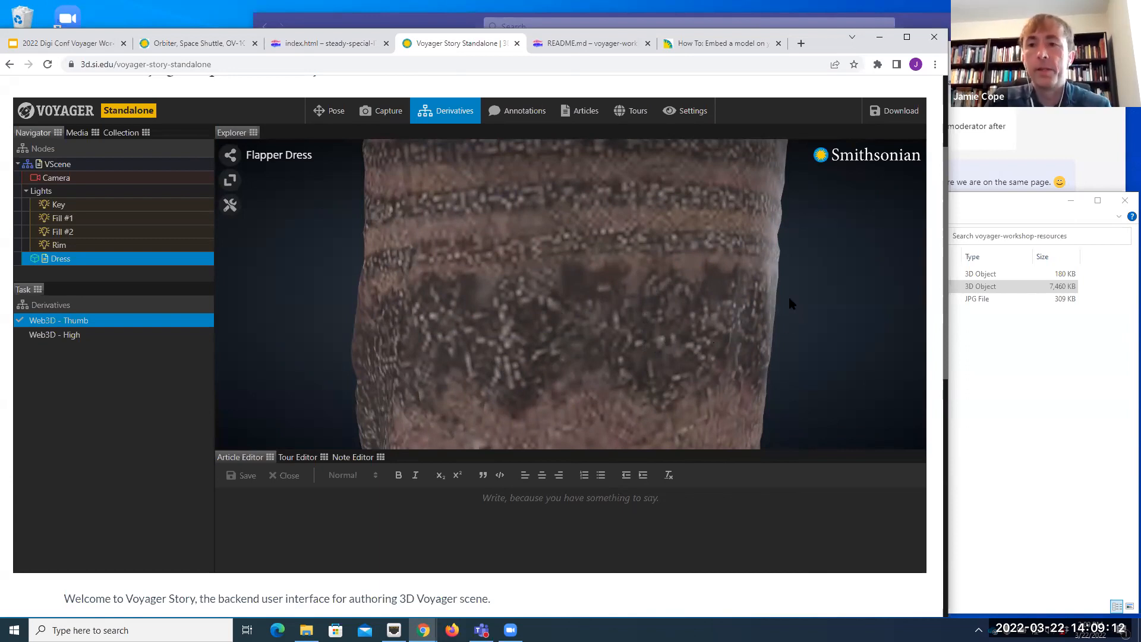
scroll(610, 257, "down", 5)
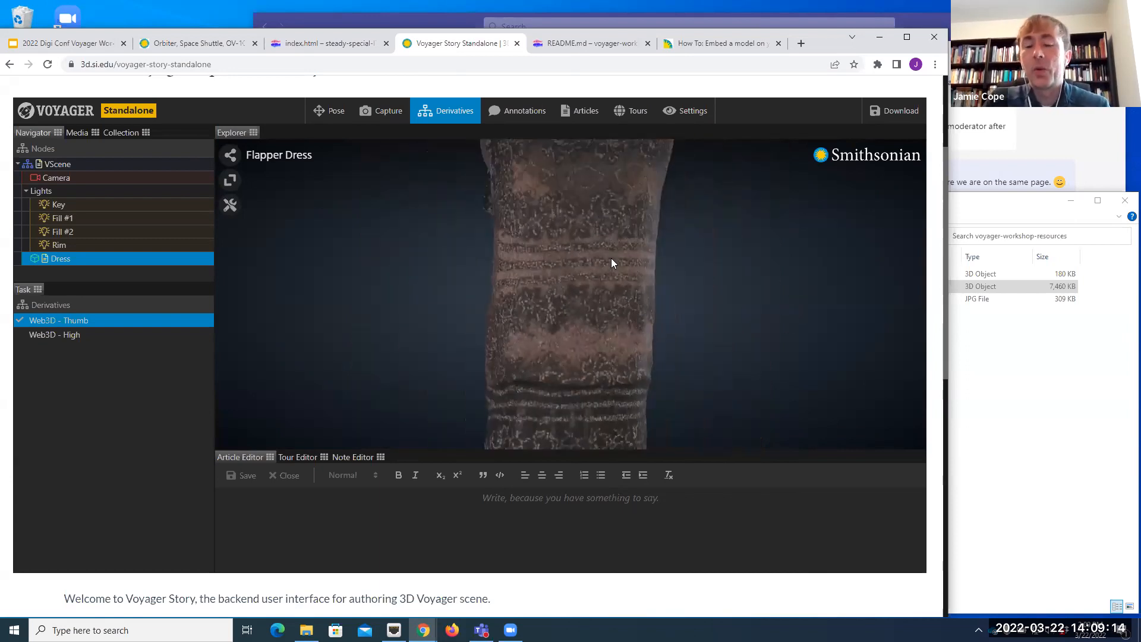
left_click_drag(582, 279, 752, 367)
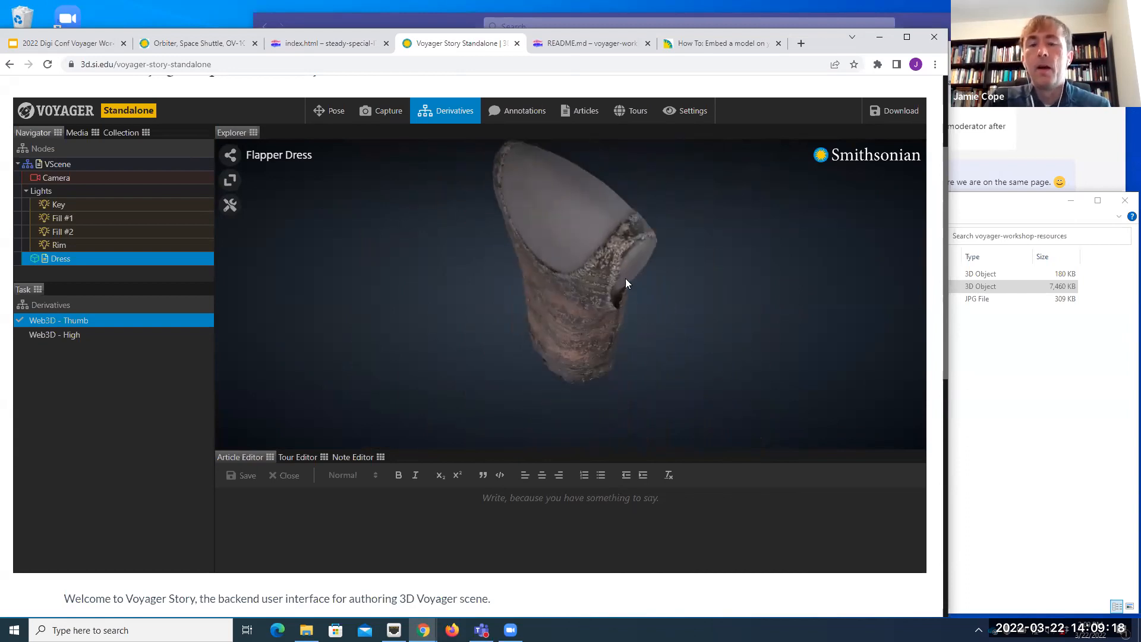
scroll(625, 279, "up", 10)
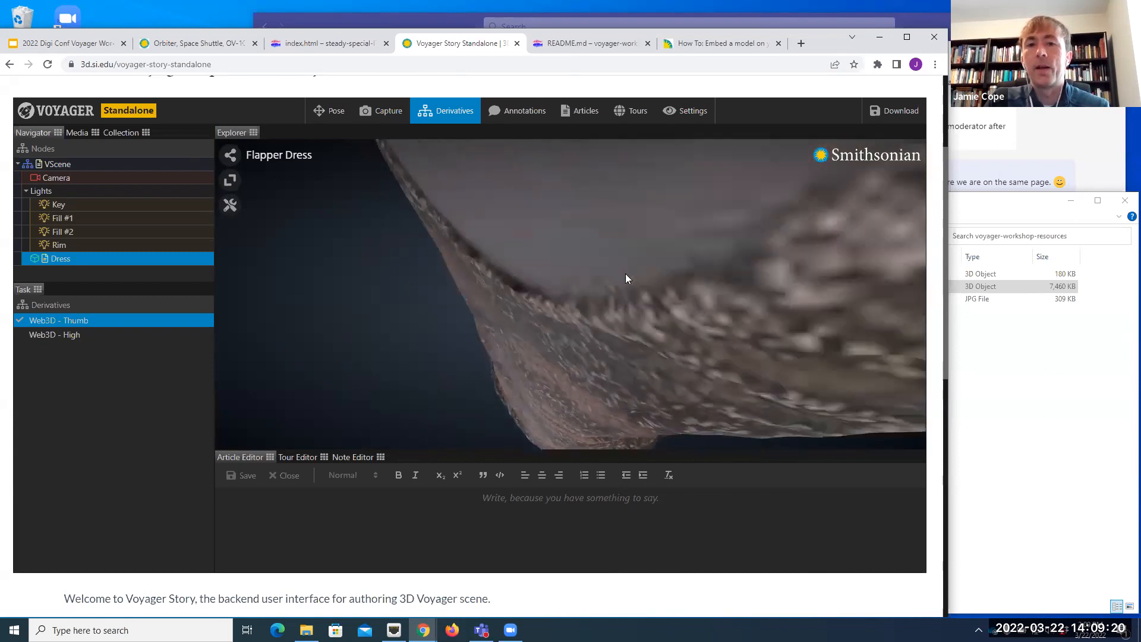
scroll(627, 275, "up", 3)
scroll(630, 259, "down", 6)
scroll(627, 259, "up", 4)
left_click_drag(646, 310, 700, 310)
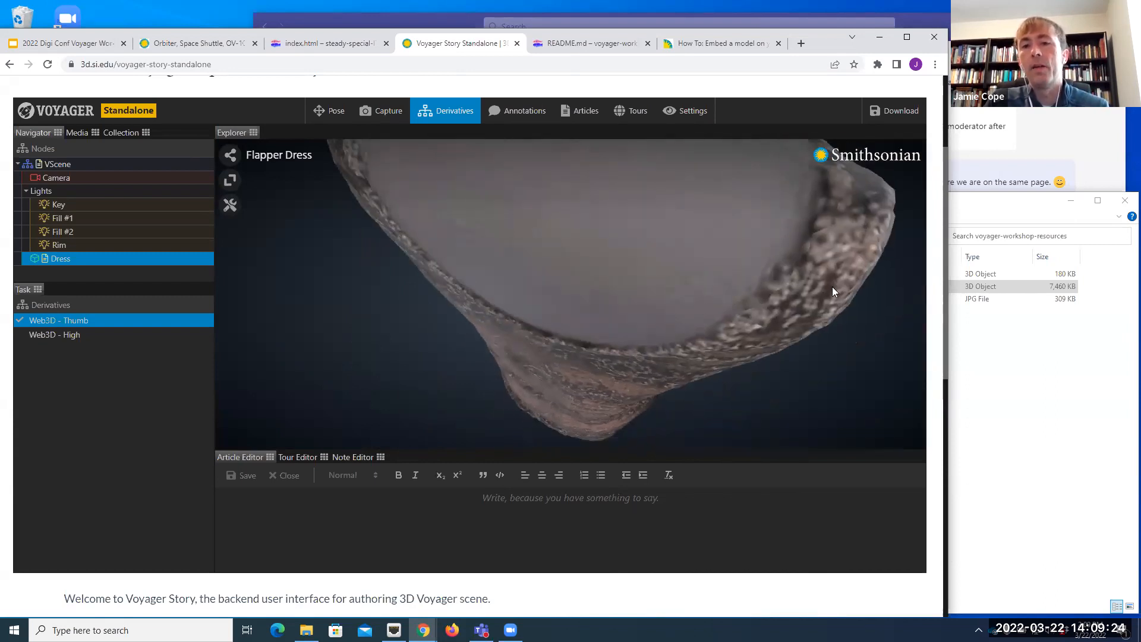
left_click_drag(454, 230, 482, 247)
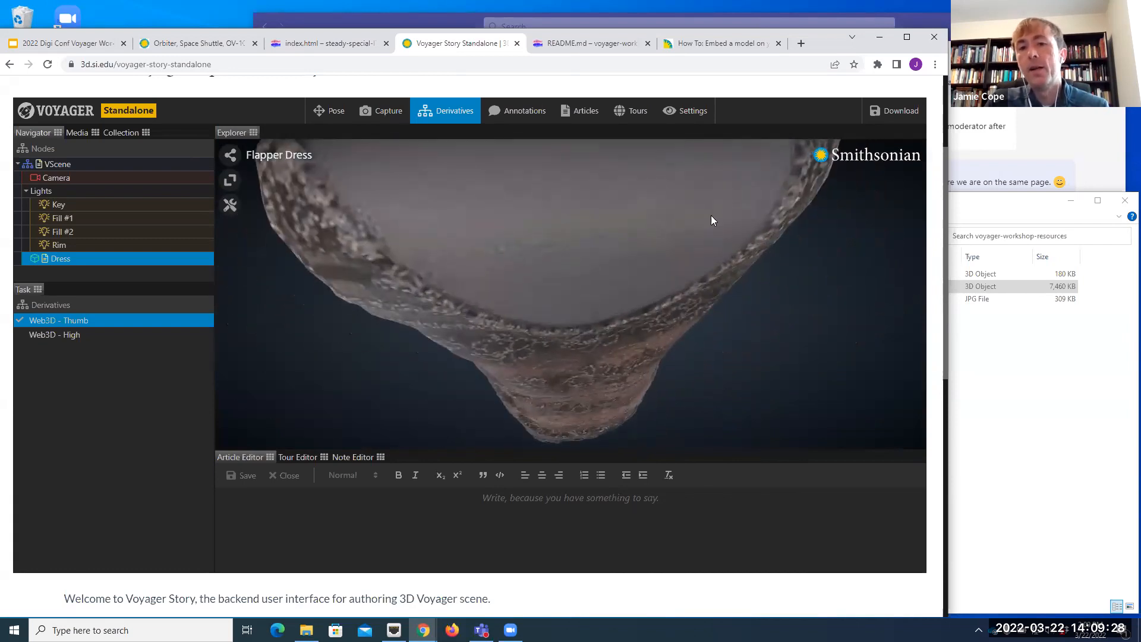
left_click_drag(415, 259, 648, 283)
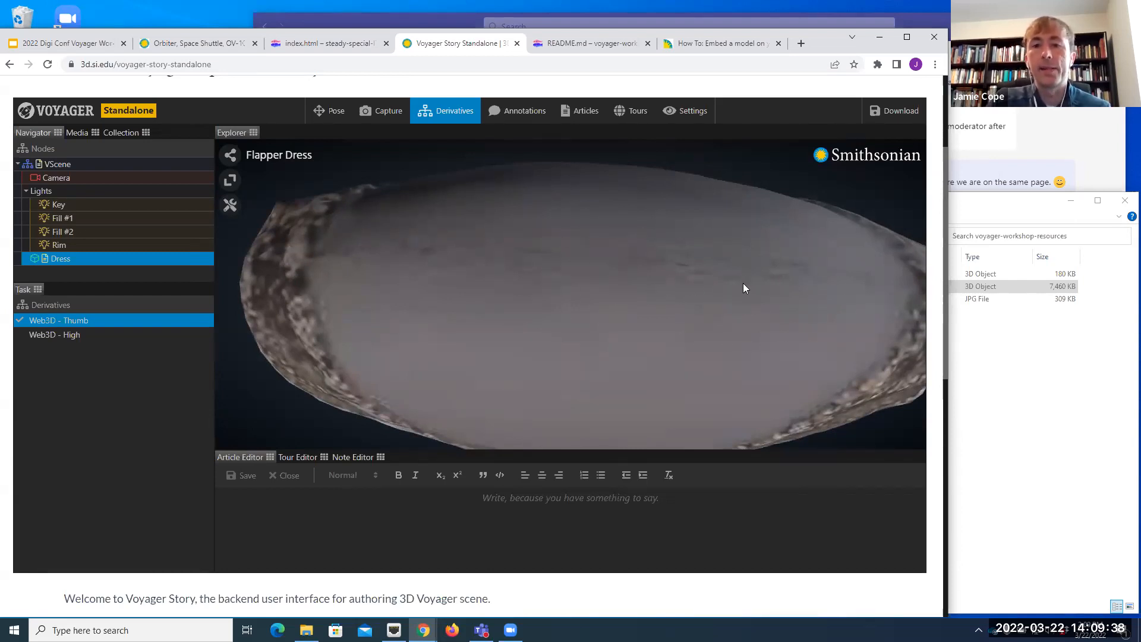
left_click_drag(632, 266, 775, 316)
scroll(617, 289, "down", 5)
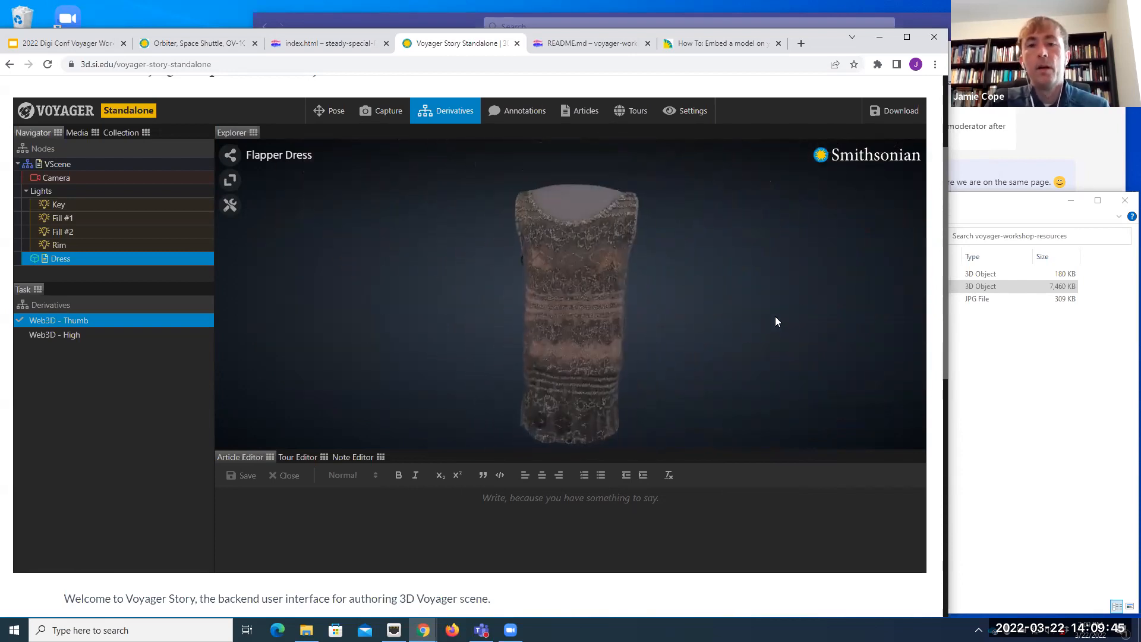
left_click(75, 338)
left_click_drag(560, 267, 629, 386)
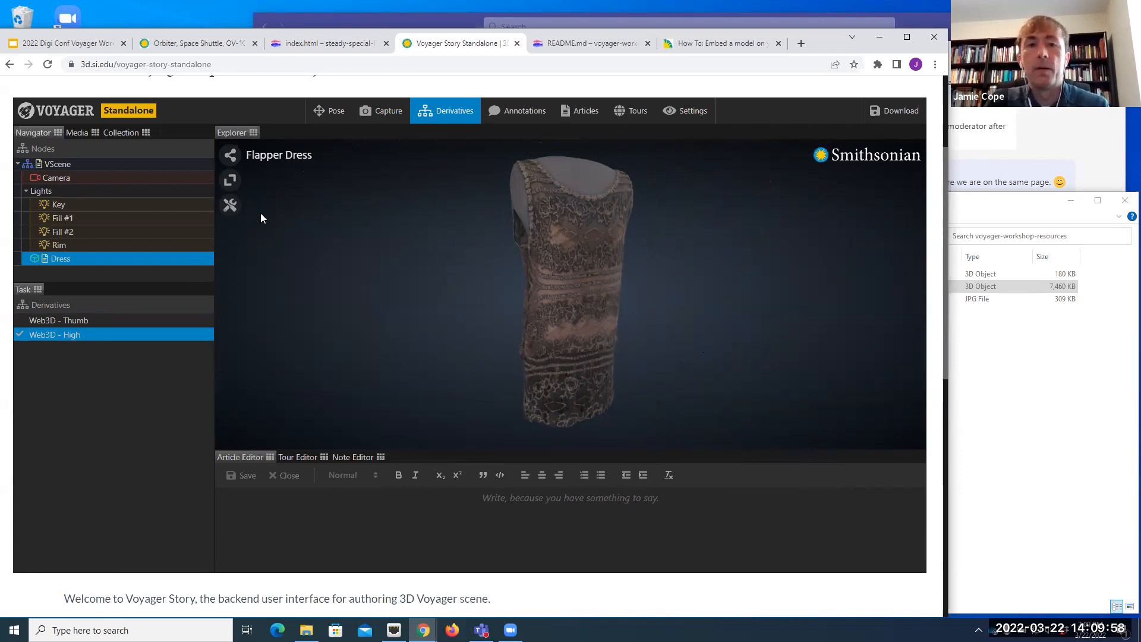
Step: Measure the dress's width across the waist with the tape tool, and close the viewer tools
left_click(230, 207)
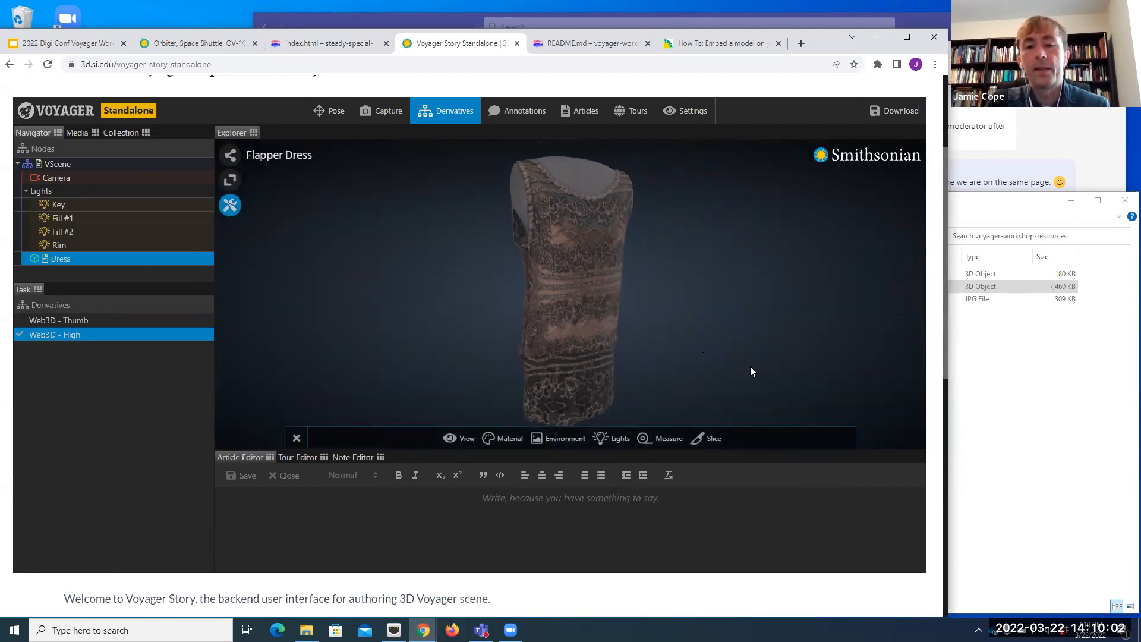
left_click(665, 447)
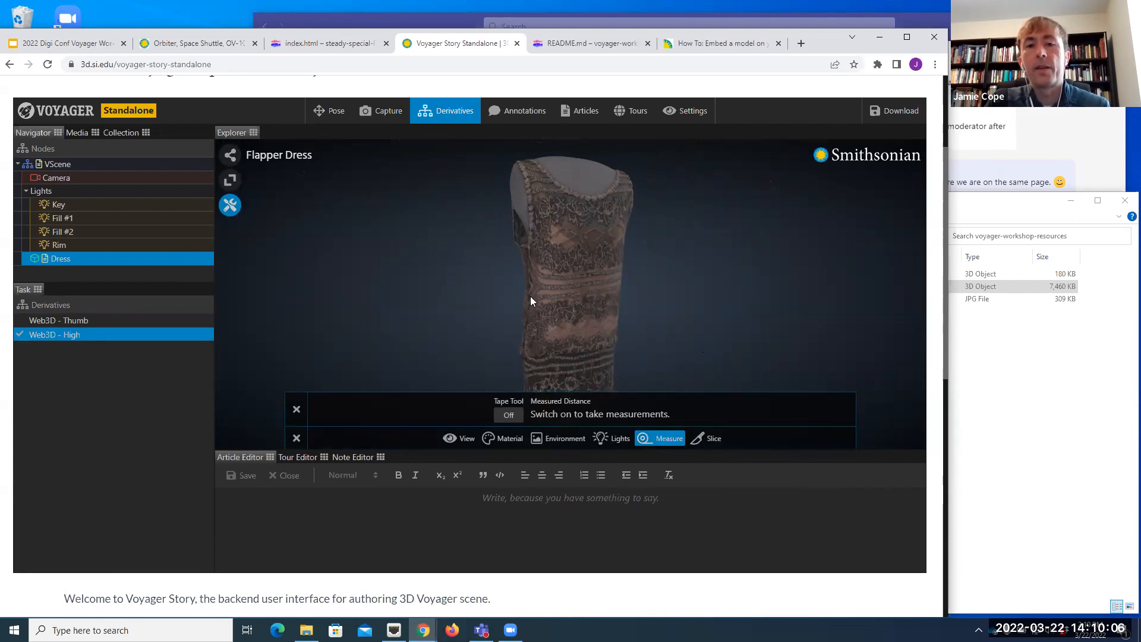
left_click(508, 415)
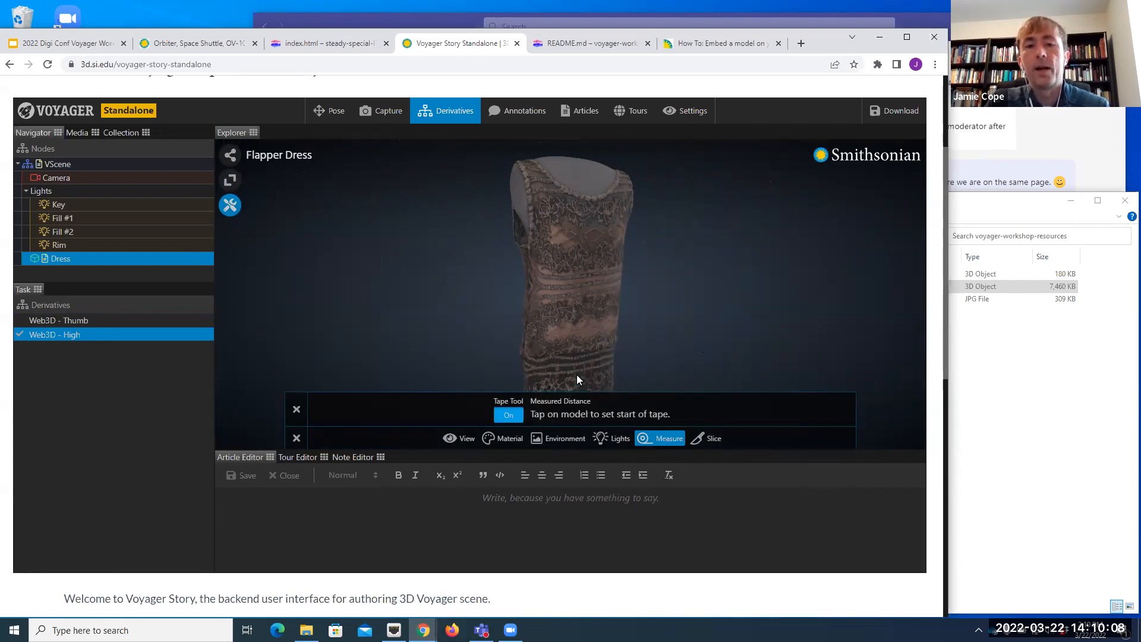
left_click(530, 298)
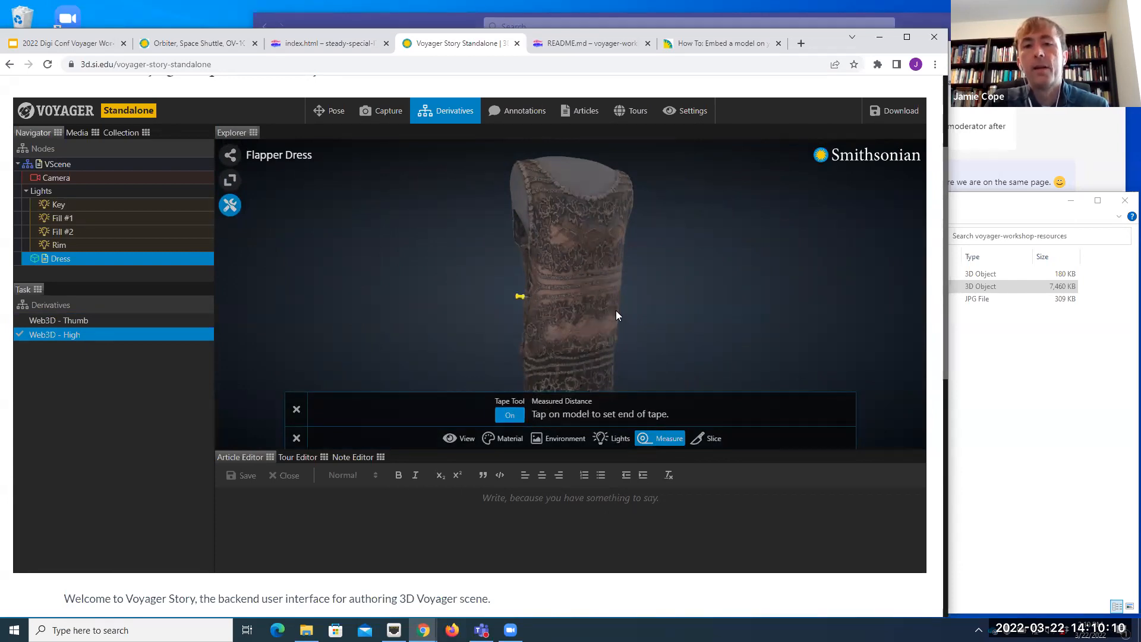
left_click(625, 296)
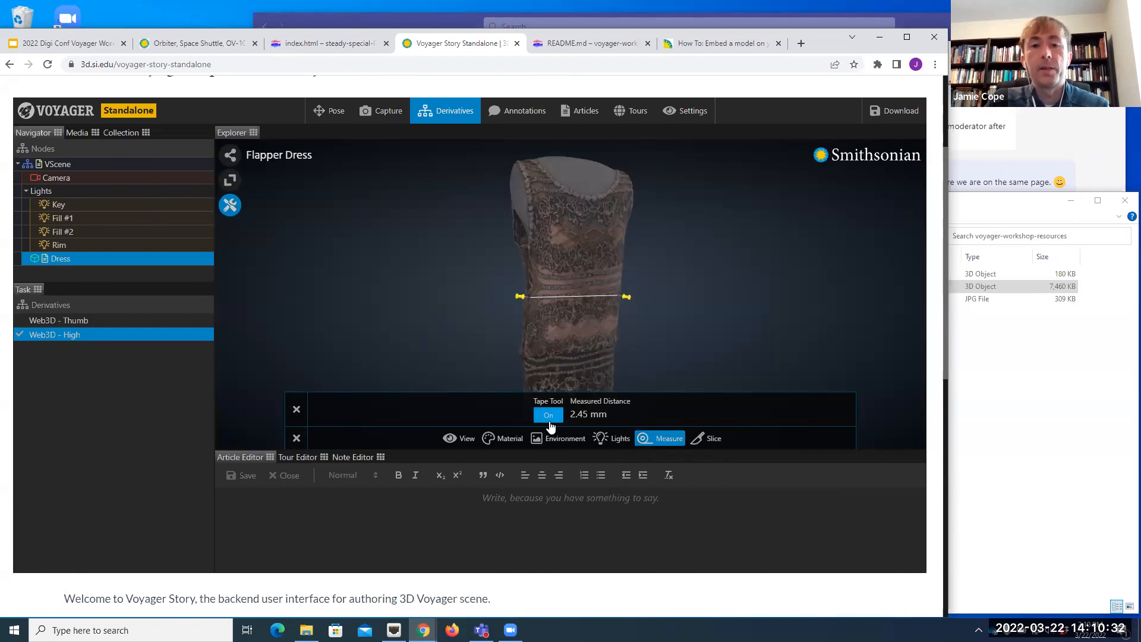
left_click(297, 438)
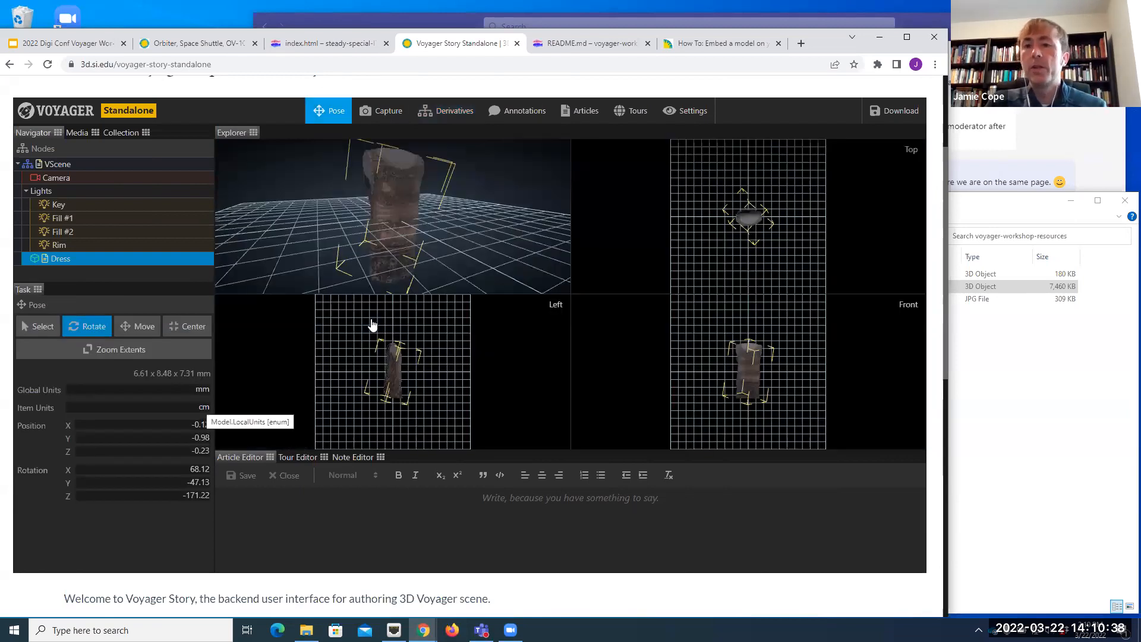
Step: Set the Dress model's item units to m and recenter it in the scene
left_click(203, 410)
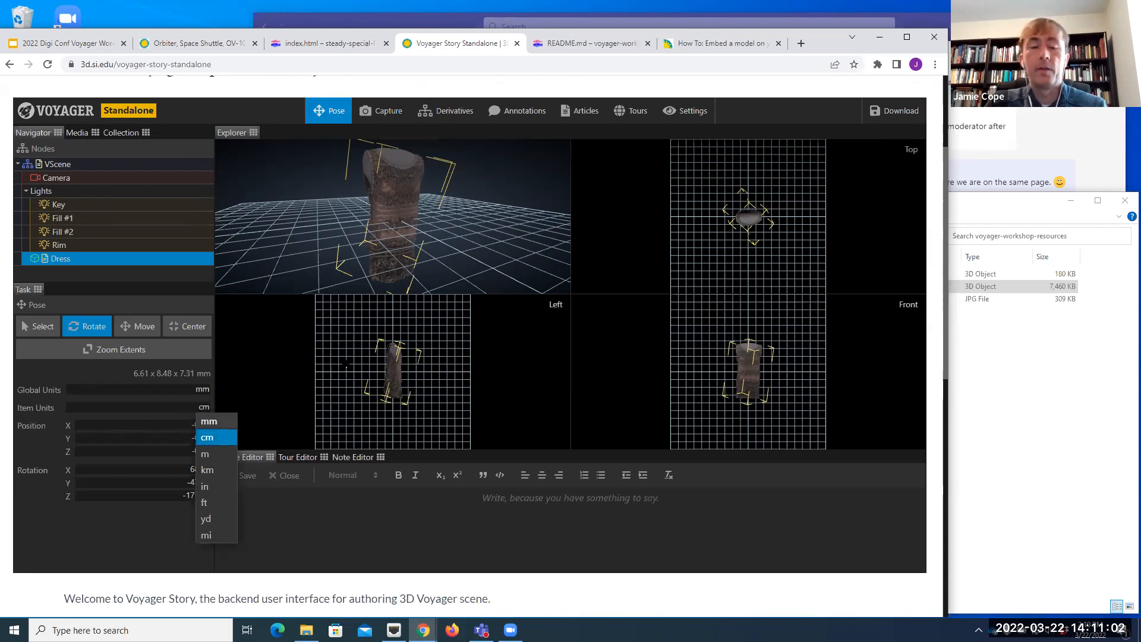
left_click(204, 453)
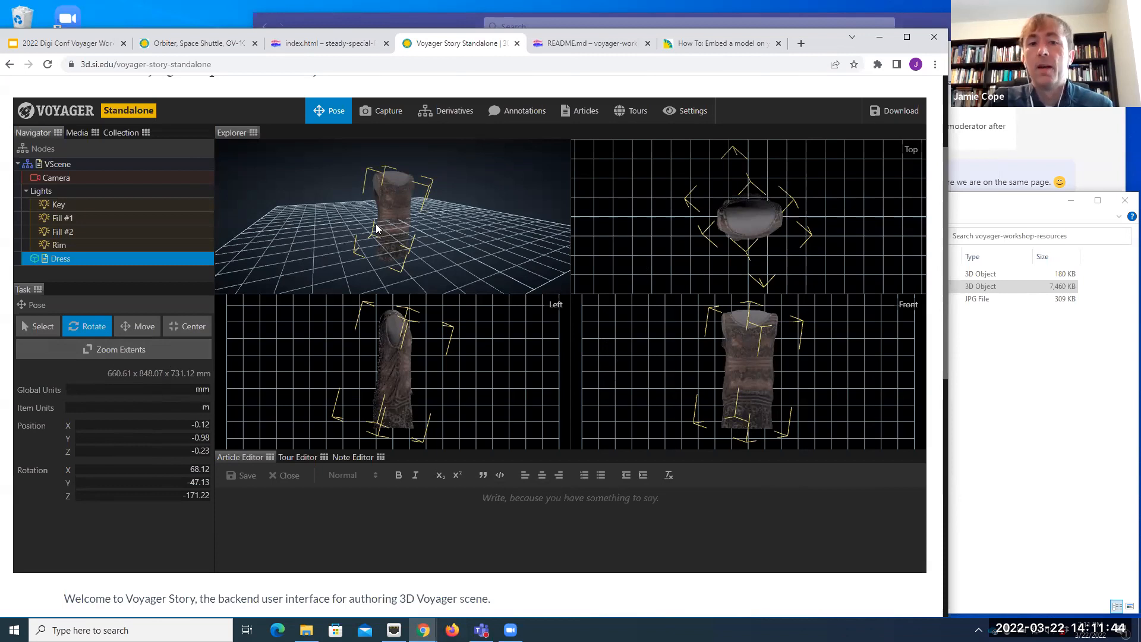
left_click(193, 330)
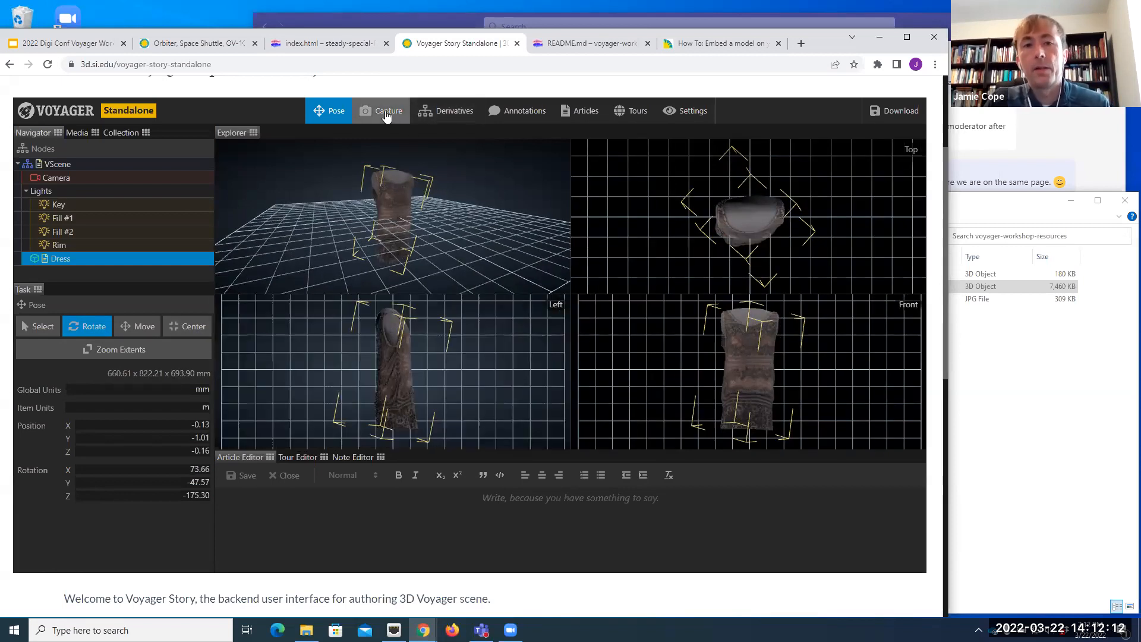
Step: Capture an enlarged, angled view of the dress as the scene state, and restore that state after orbiting away
left_click(387, 115)
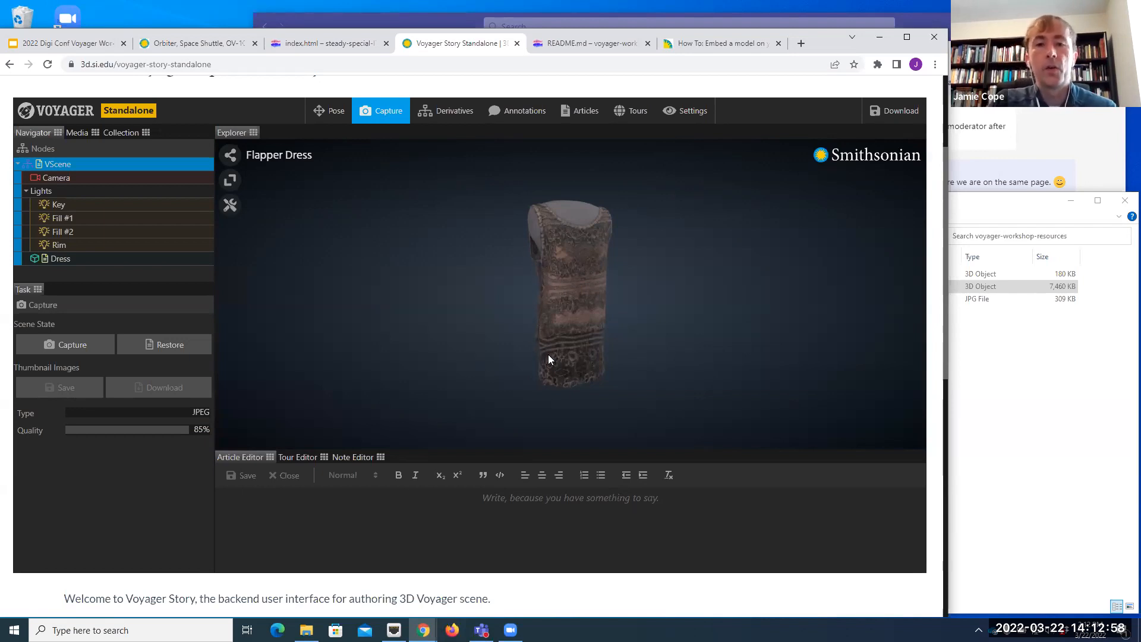
scroll(556, 344, "up", 3)
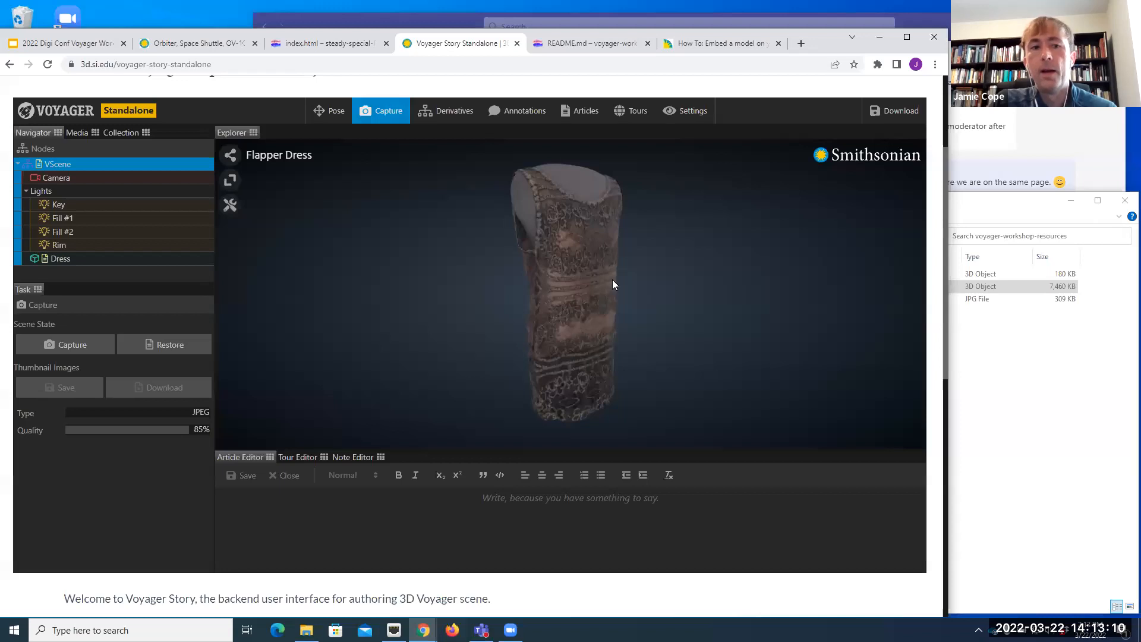
left_click_drag(612, 279, 583, 305)
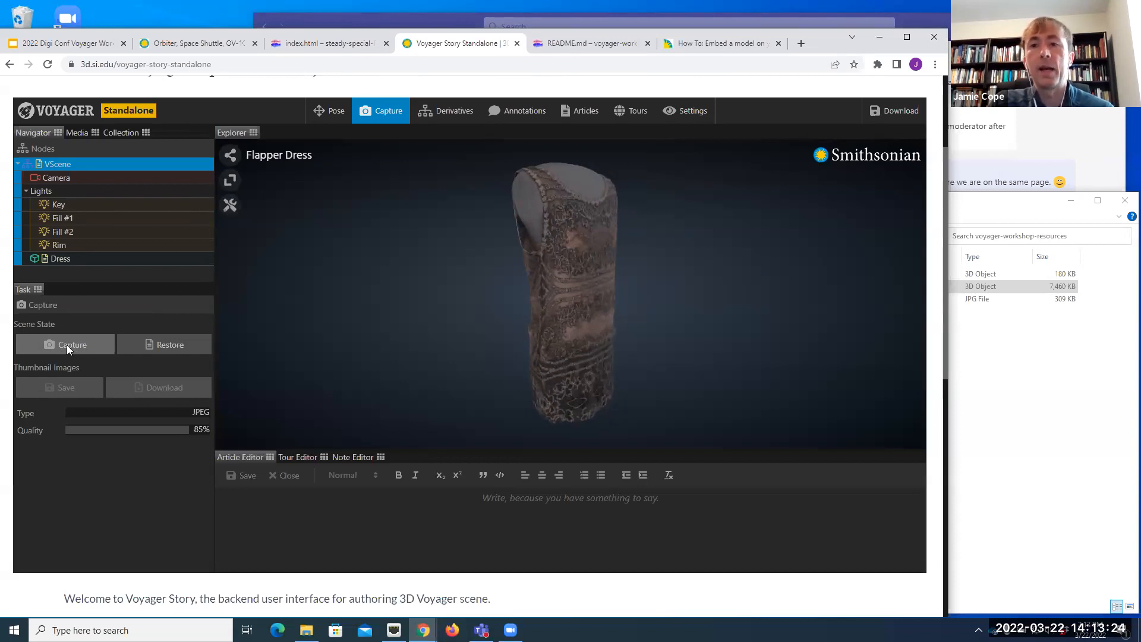
left_click(67, 344)
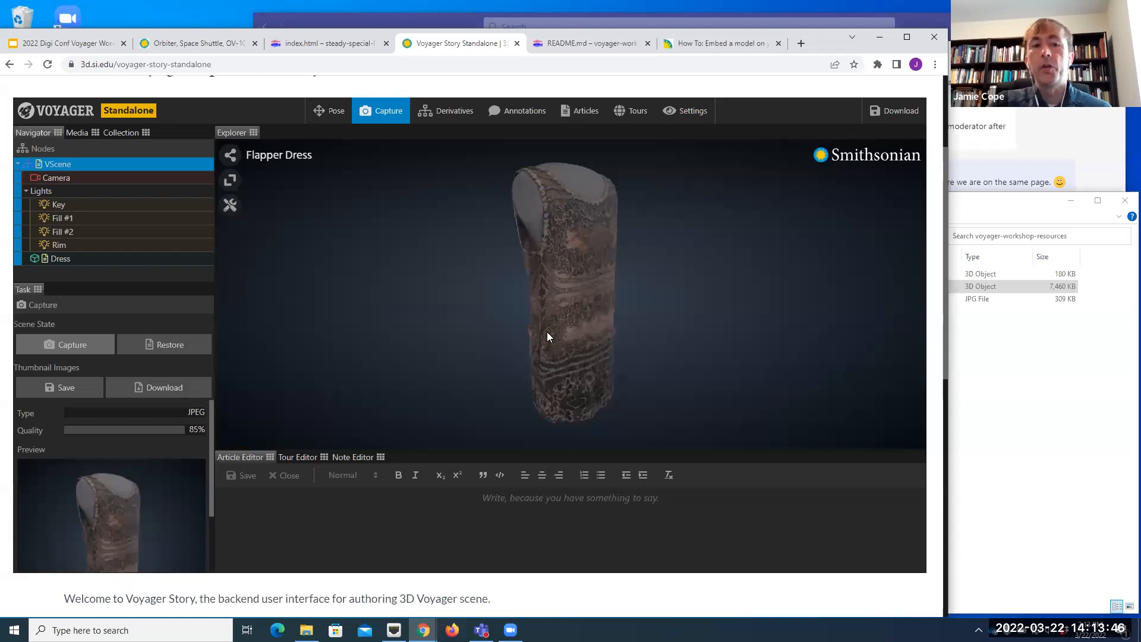
left_click_drag(546, 333, 412, 318)
left_click(171, 345)
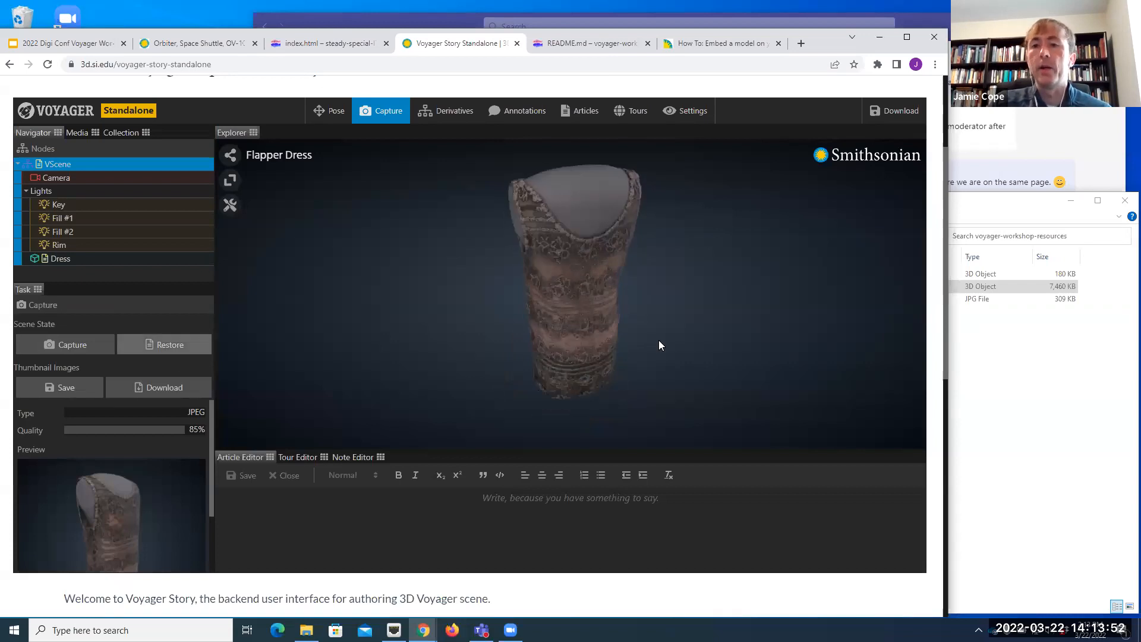
Step: Save the captured view of the dress as the scene's thumbnail images
left_click_drag(659, 340, 578, 360)
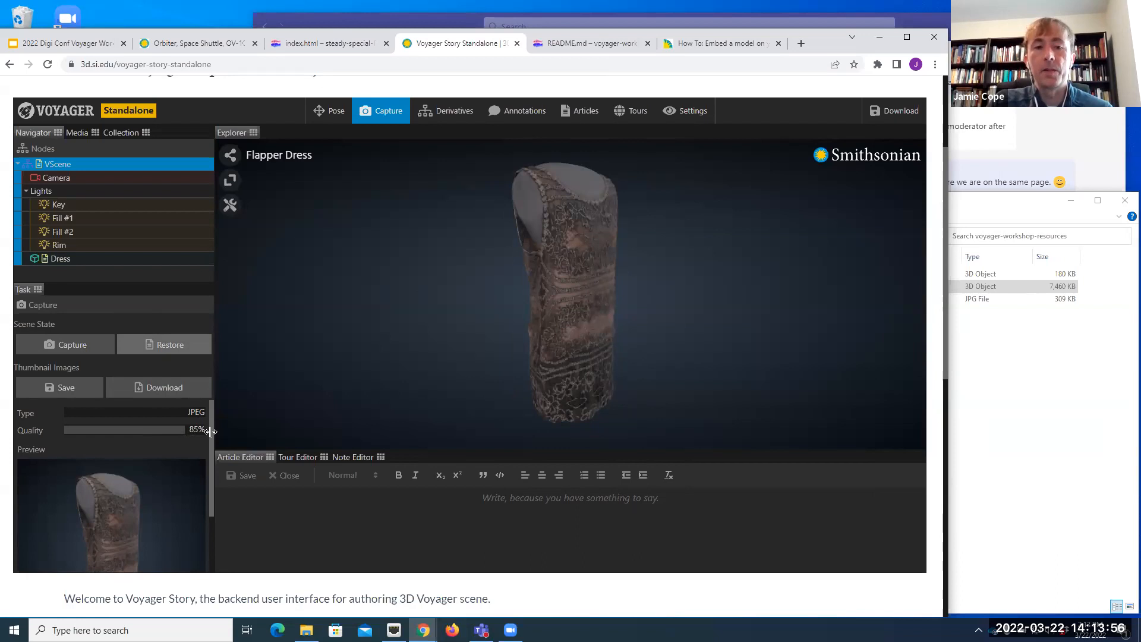
left_click(24, 389)
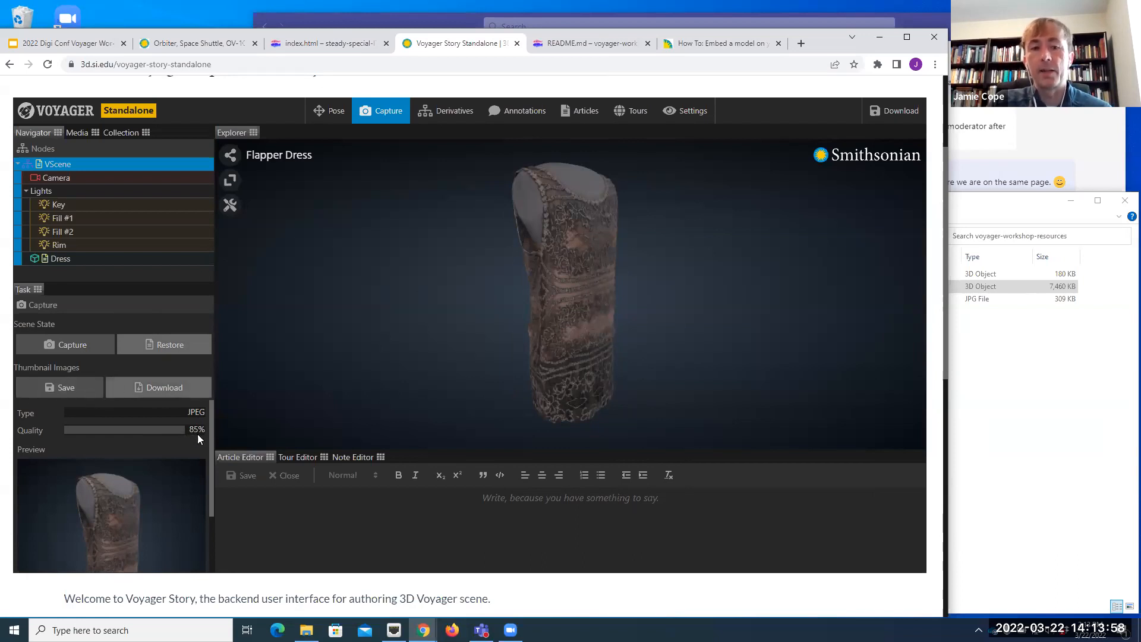
scroll(204, 467, "down", 1)
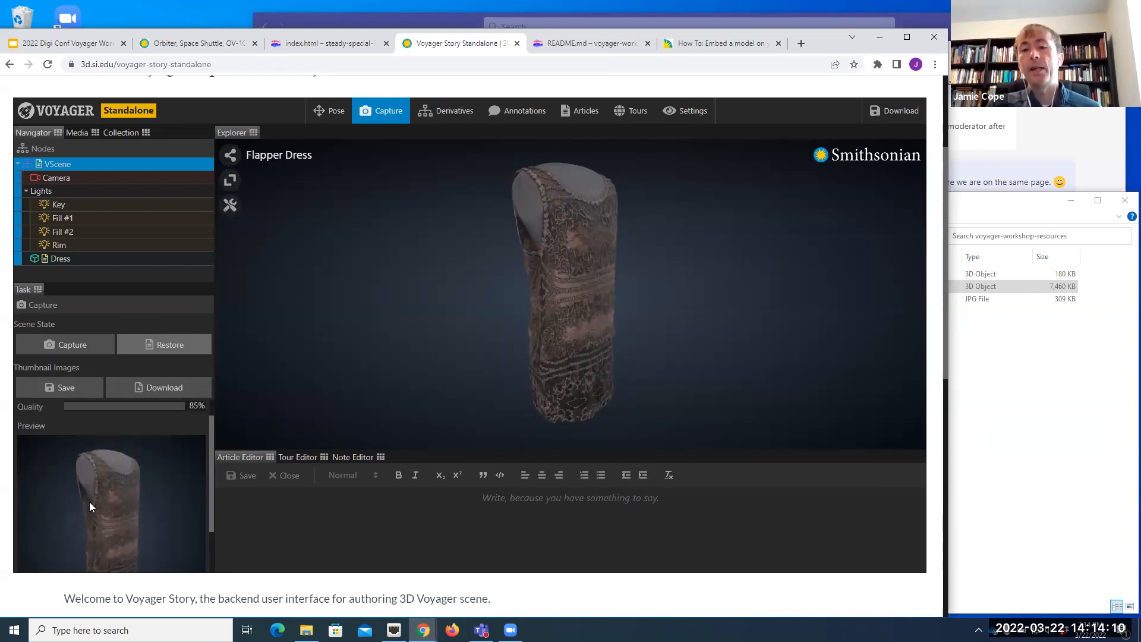
left_click(60, 388)
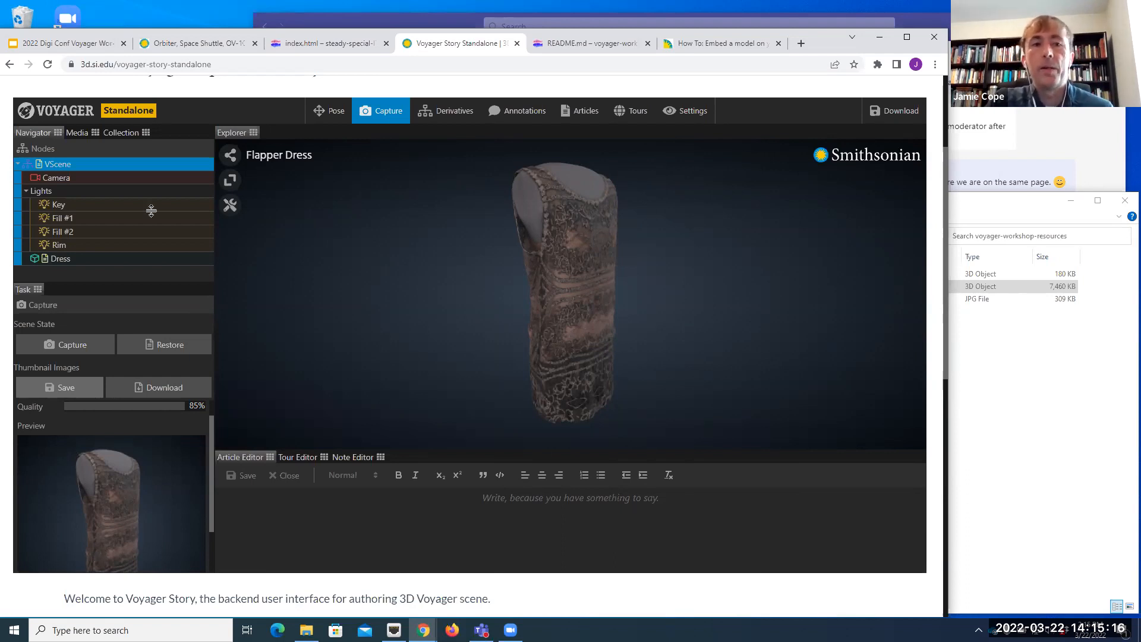
Step: Create an annotation on the Dress model at the shoulder strap beside the neckline
left_click(516, 111)
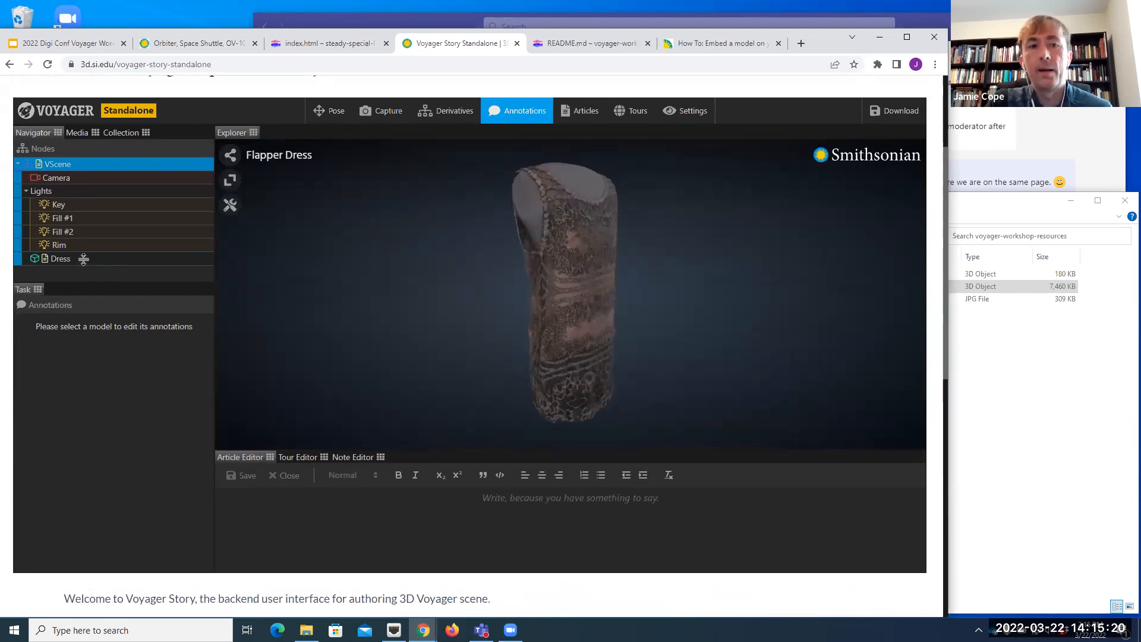
left_click(60, 259)
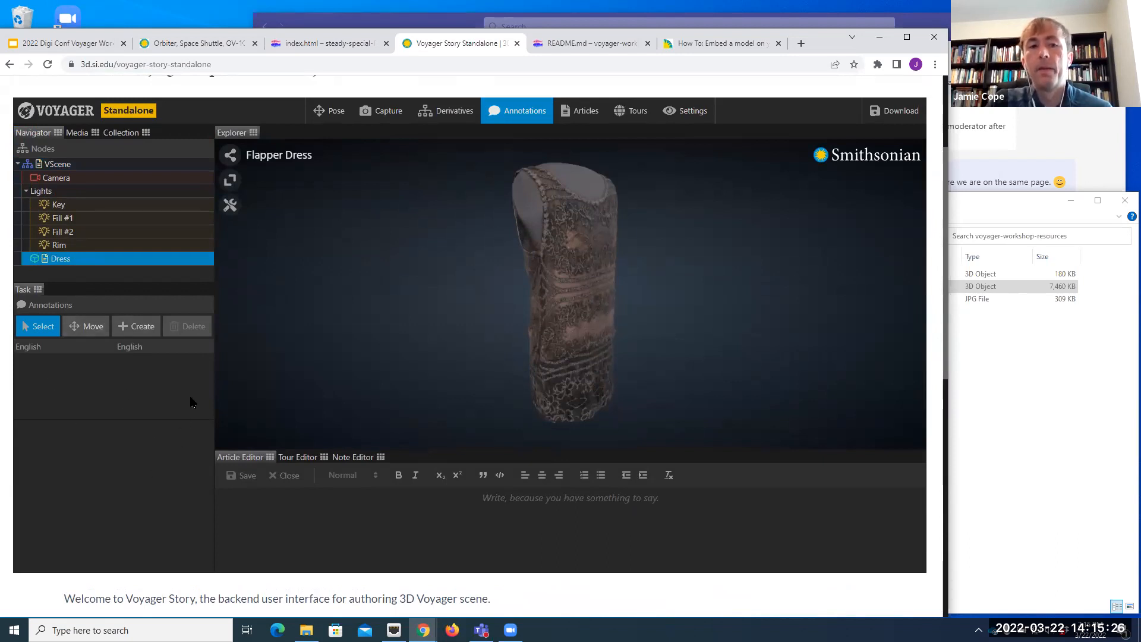
left_click(141, 332)
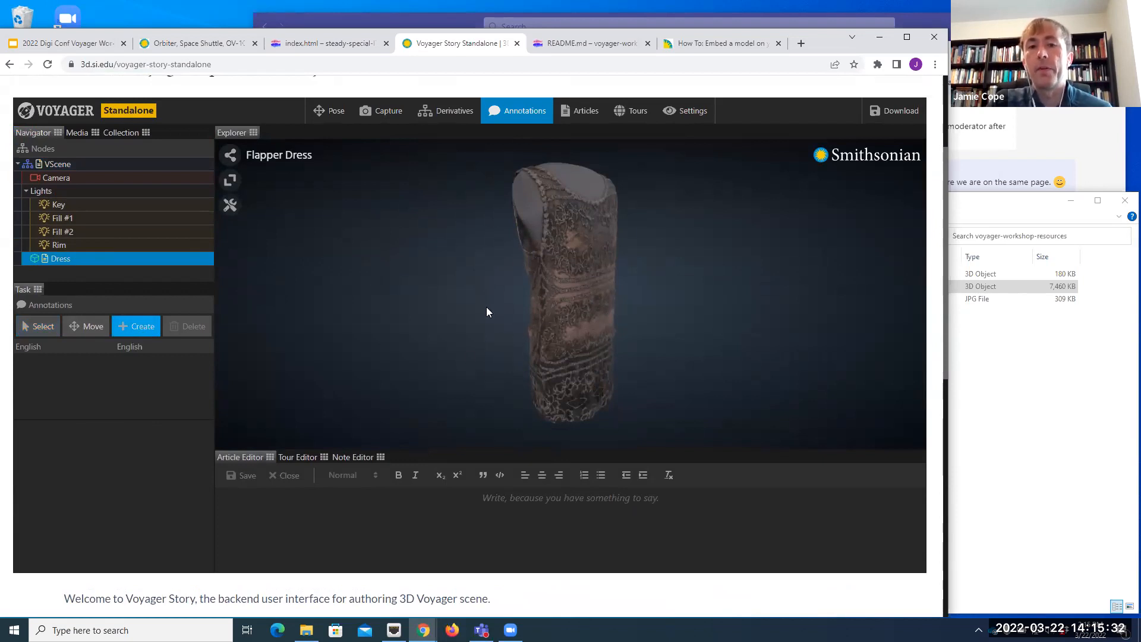
left_click_drag(479, 265, 515, 308)
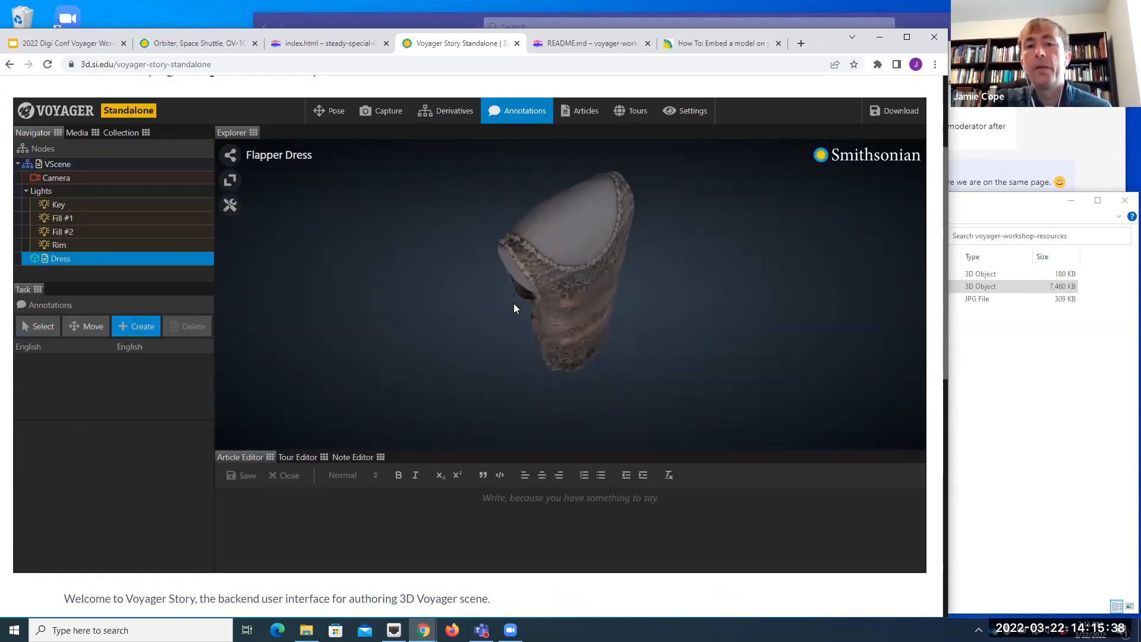
left_click(532, 262)
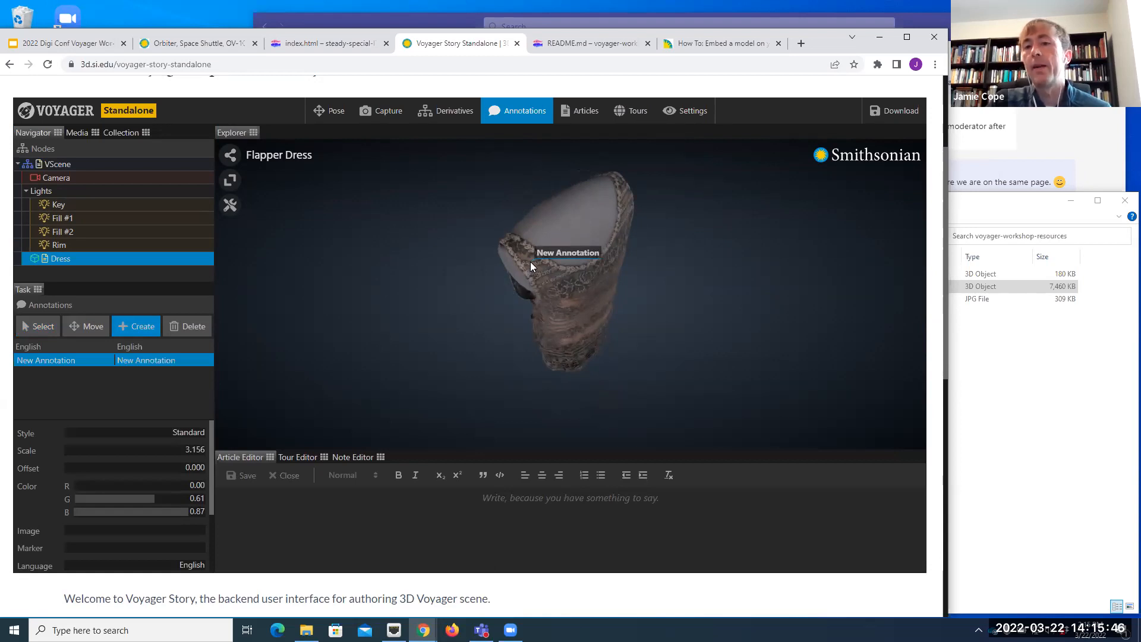
Step: Title the new annotation on the dress's shoulder "Shoulder strap"
mouse_move(345, 392)
left_mouse_down()
mouse_move(459, 354)
mouse_move(323, 384)
mouse_move(470, 368)
mouse_move(508, 351)
mouse_move(395, 332)
mouse_move(330, 342)
left_mouse_up()
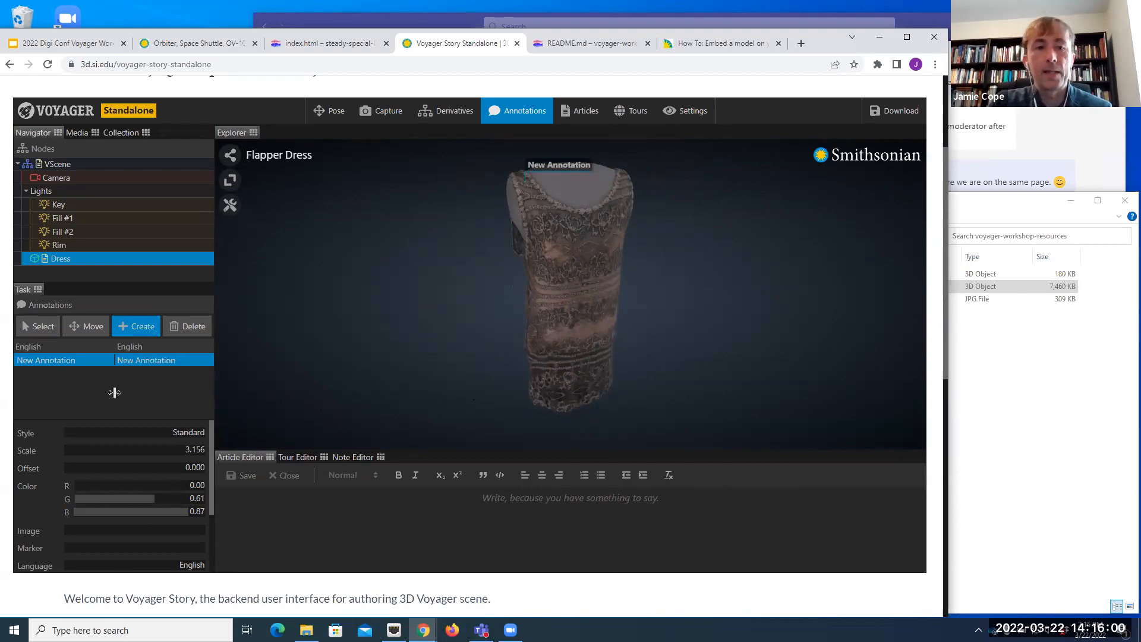
scroll(137, 469, "down", 3)
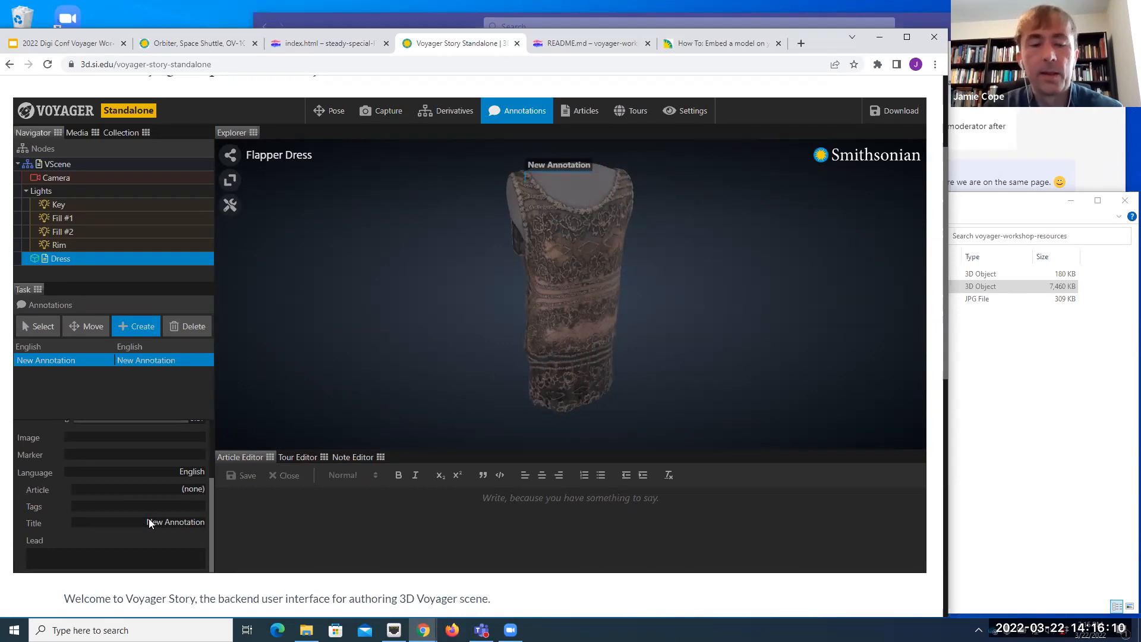
type("Shoulder strap")
key("Return")
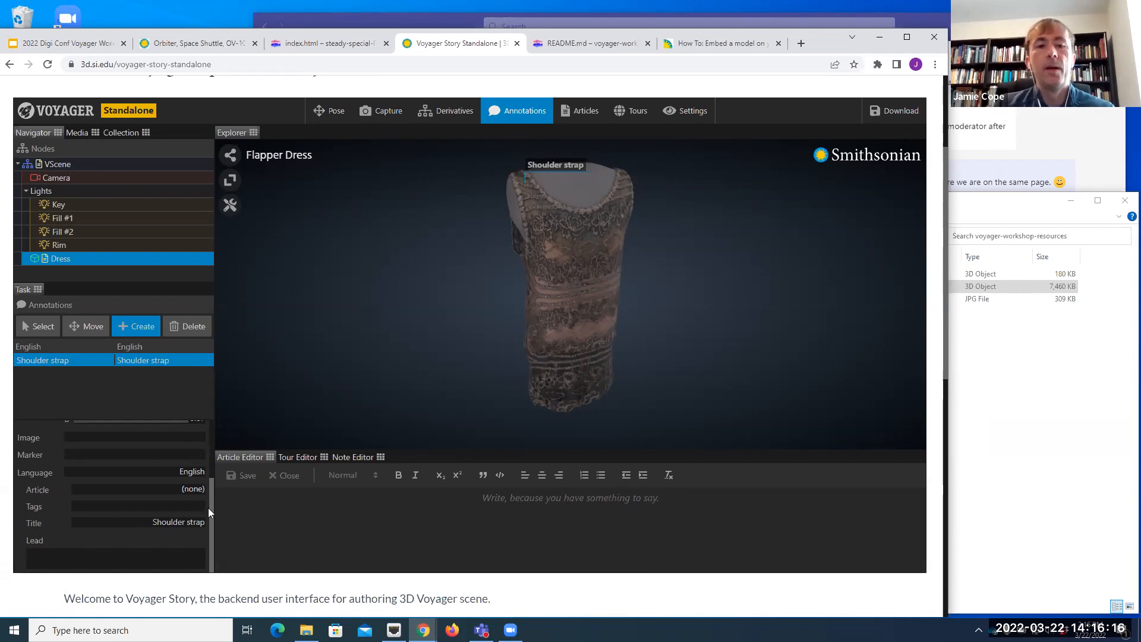
Step: Set the Shoulder strap annotation's style to Extended
scroll(210, 445, "up", 2)
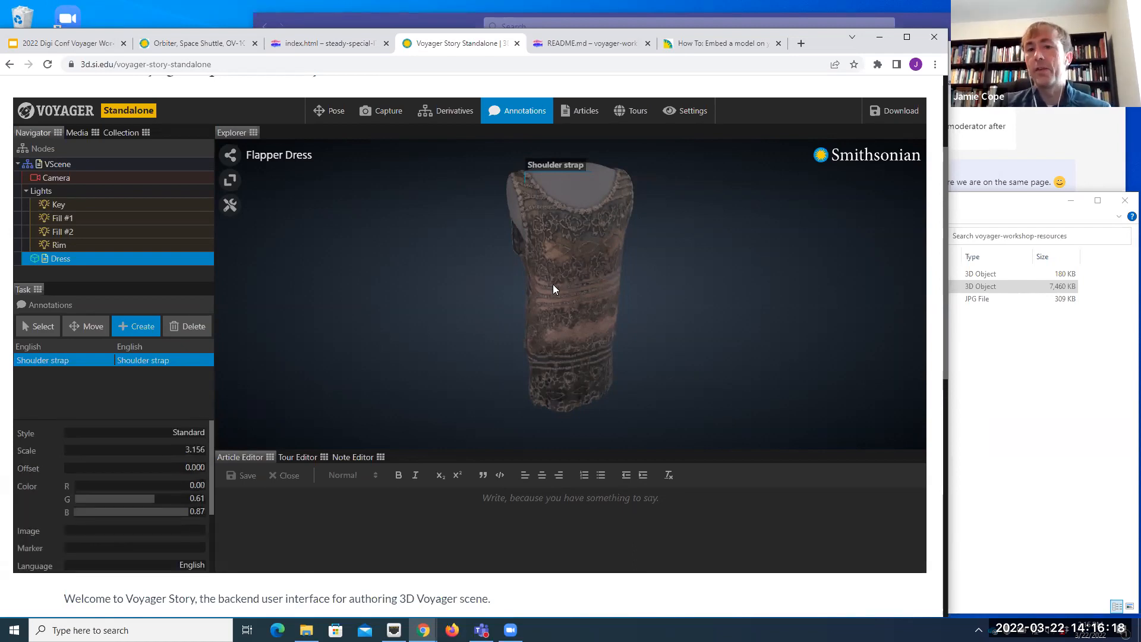
left_click_drag(697, 225, 678, 227)
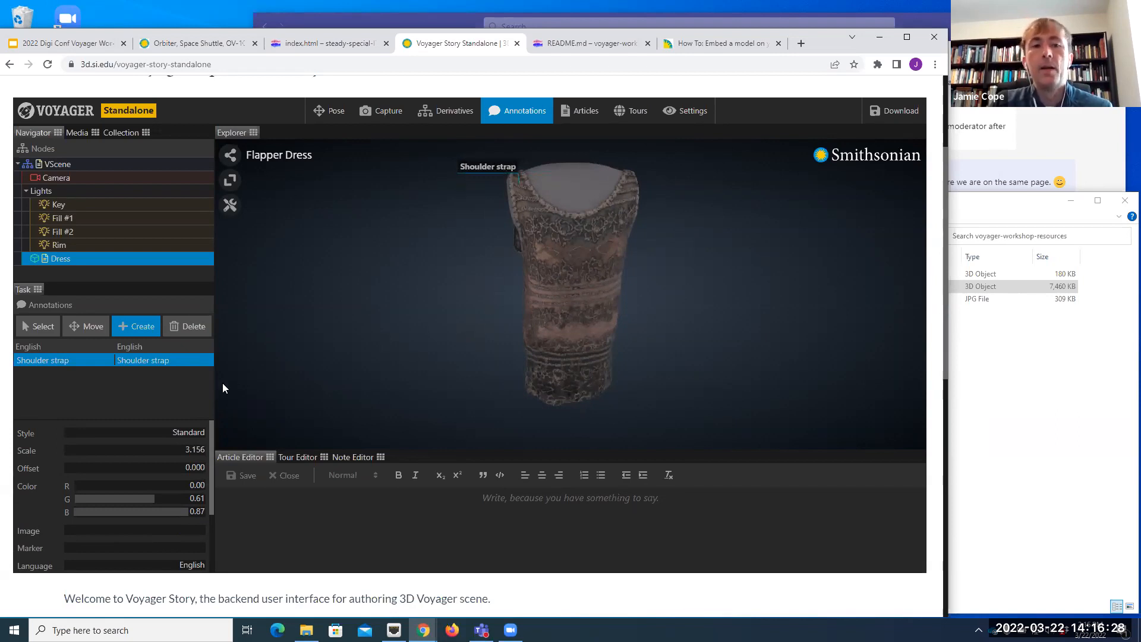
left_click(190, 435)
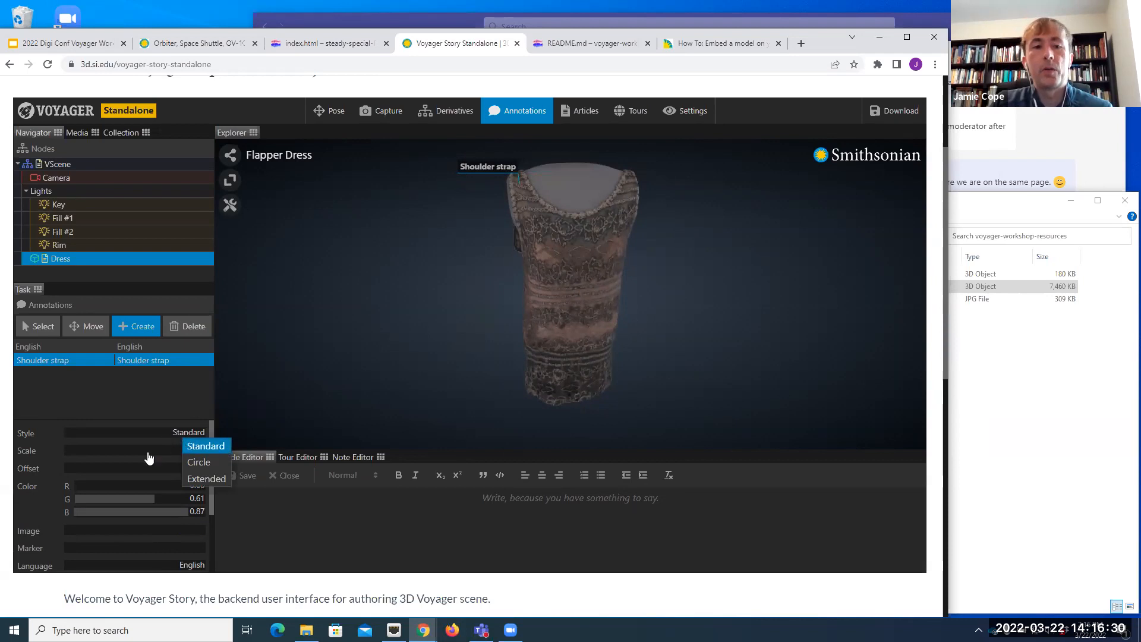
left_click(206, 479)
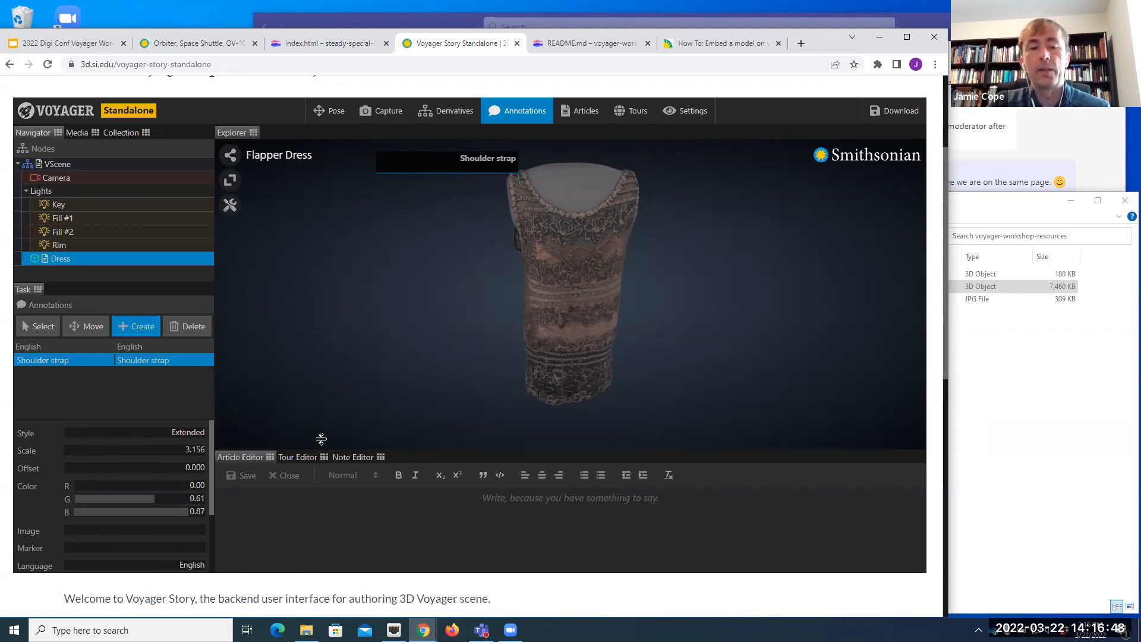
Step: Enter "This is the shoulder strap of the flapper dress." as the Shoulder strap annotation's lead text
scroll(104, 555, "down", 2)
left_click(102, 555)
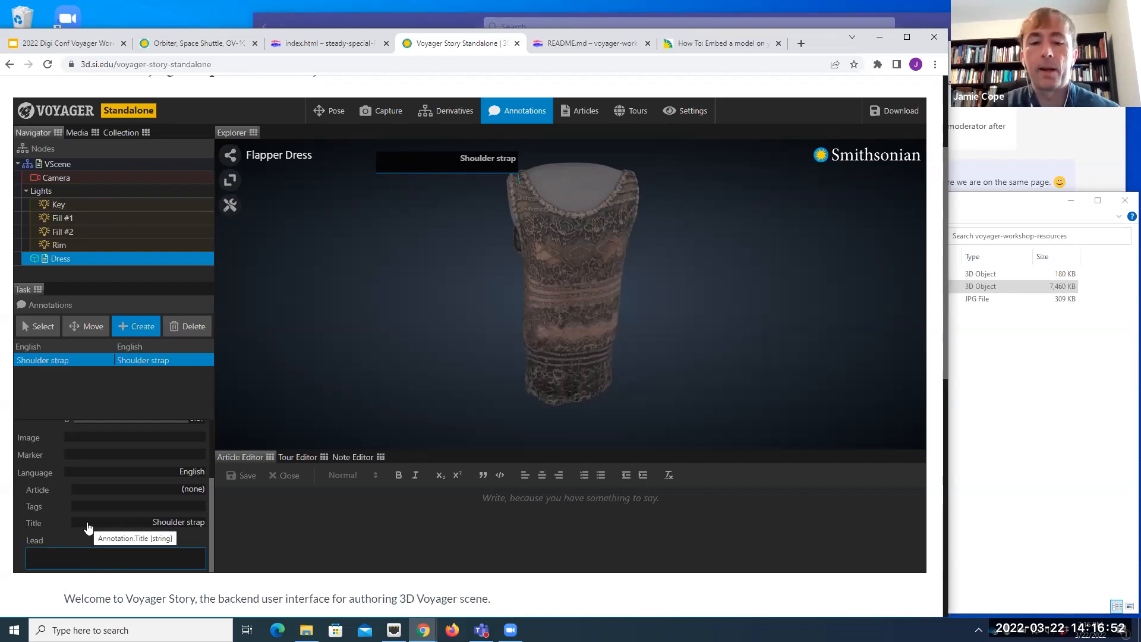
type("T")
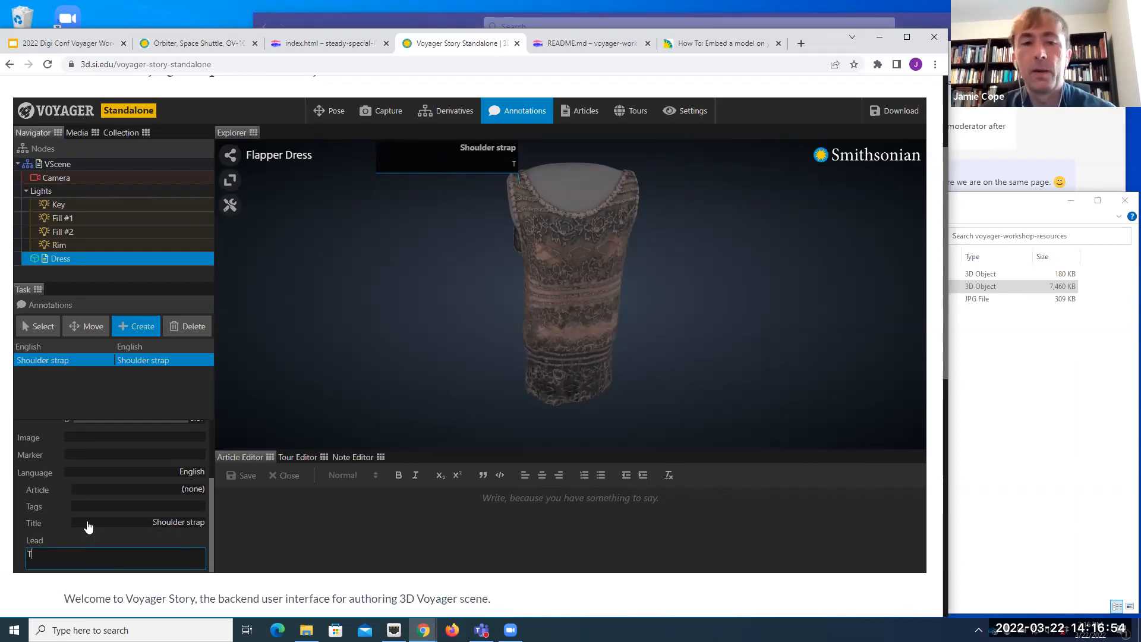
type("his is the ")
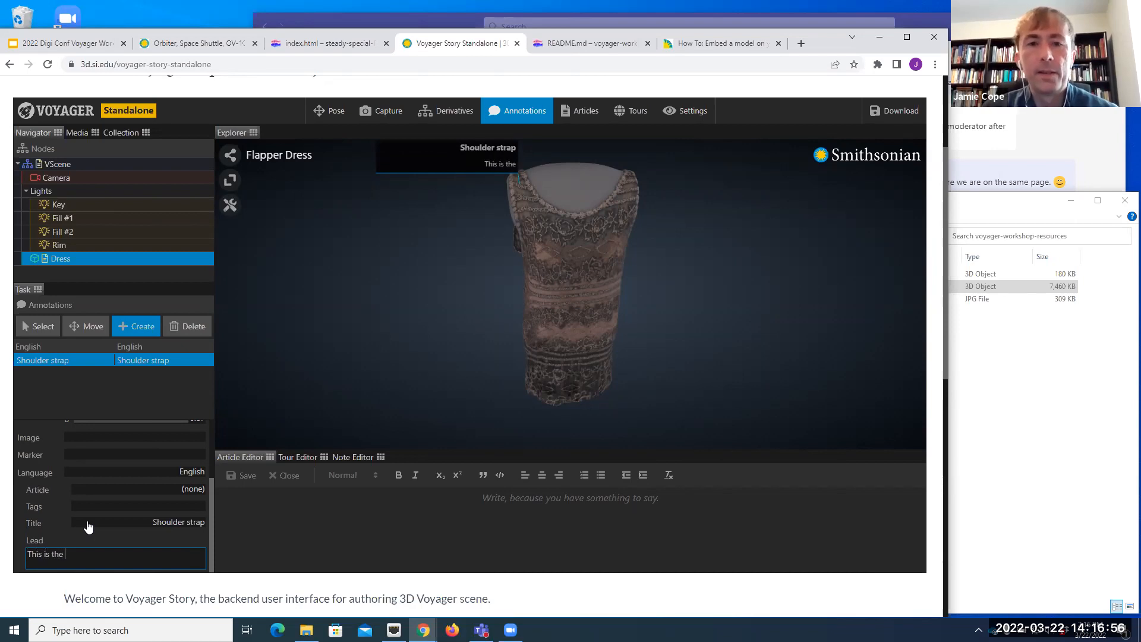
type("shoulder s")
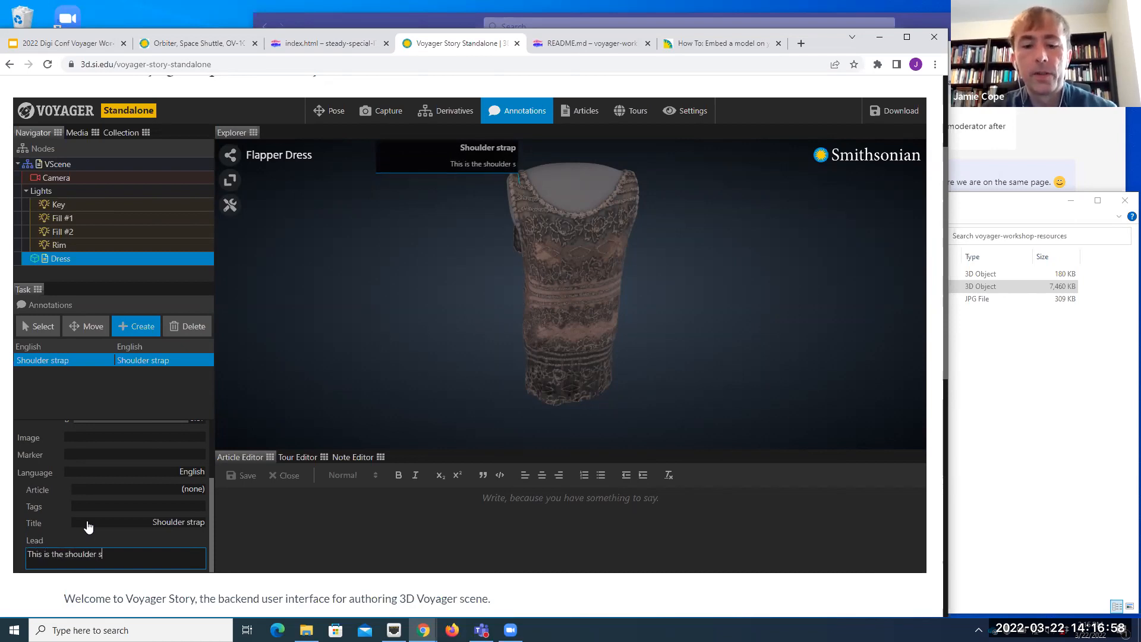
type("trap of the flapper")
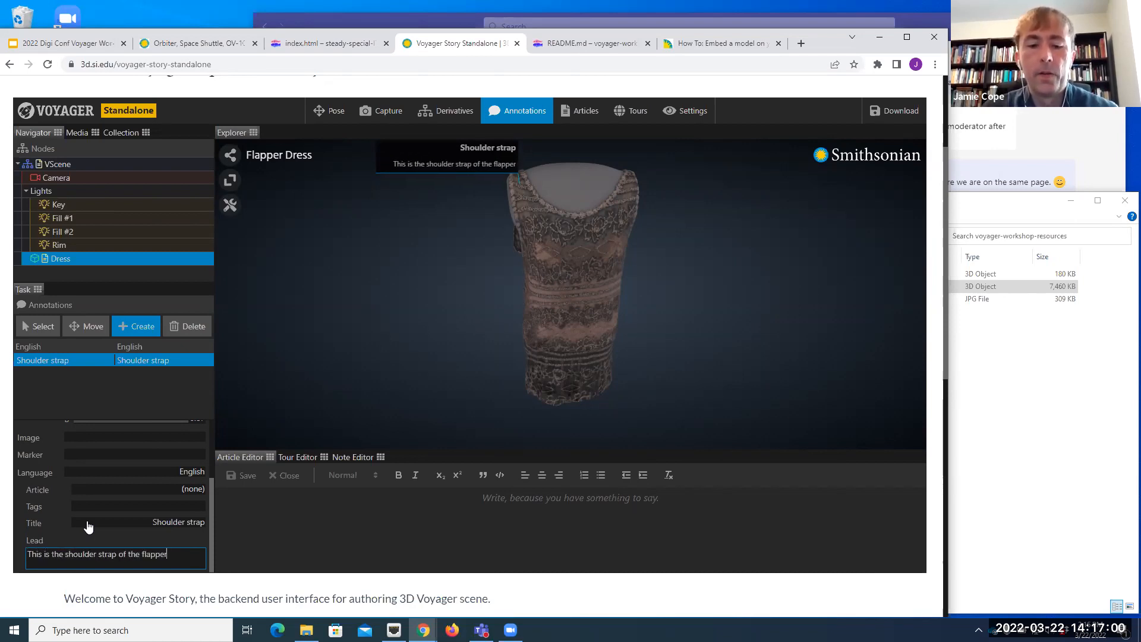
type(" dress.")
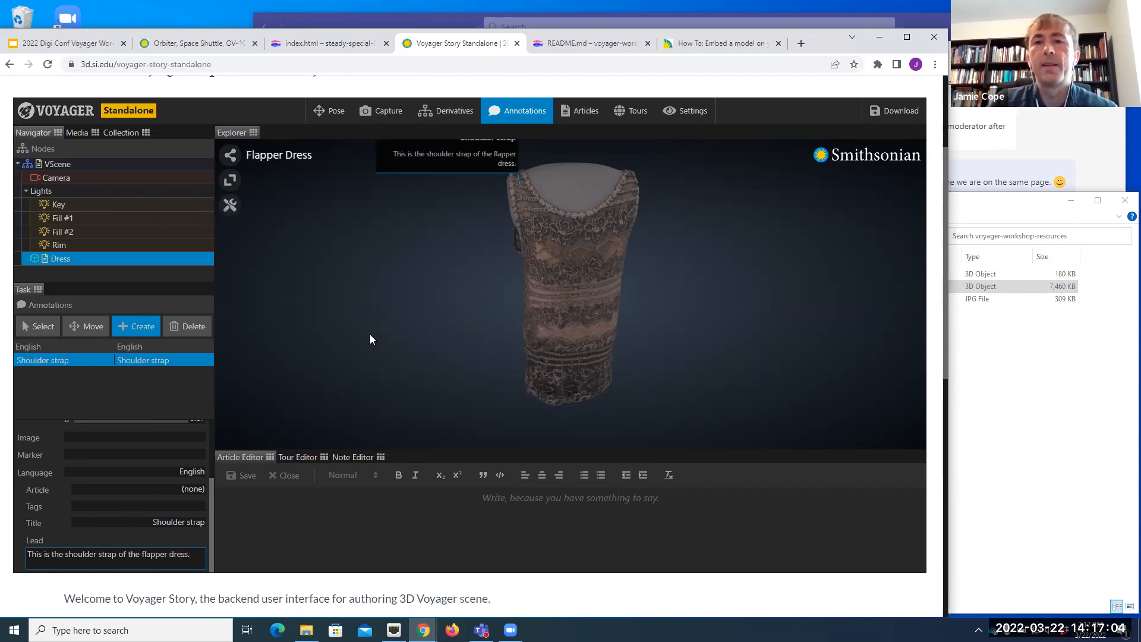
left_click(202, 536)
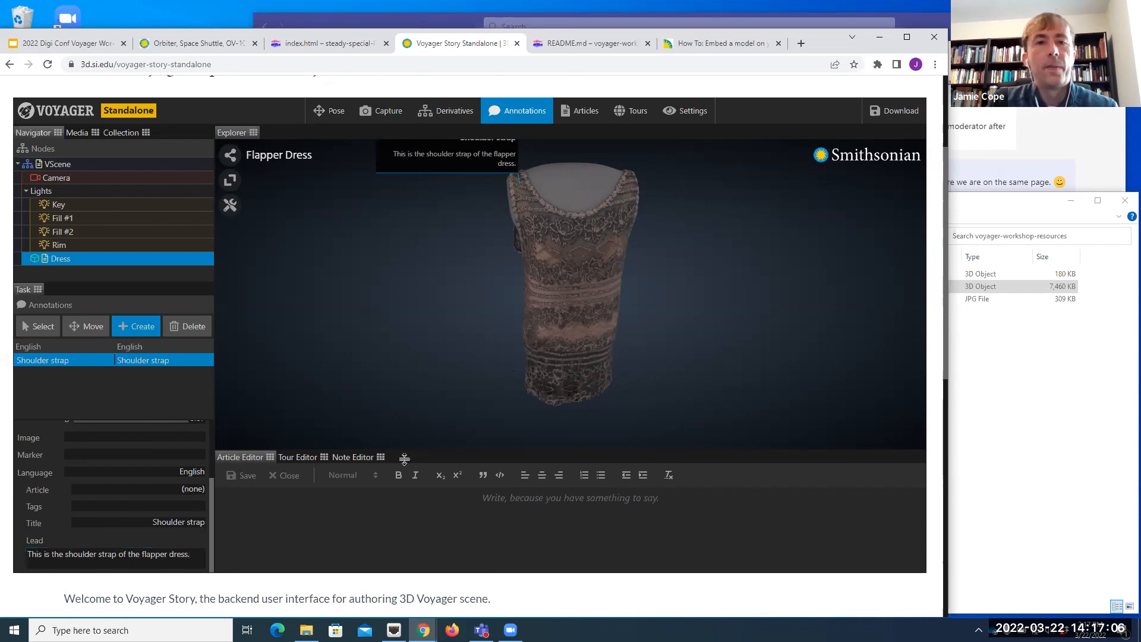
Step: Collapse and reopen the Shoulder strap annotation on the model to check how its title and lead display
right_click_drag(587, 226, 594, 240)
scroll(594, 240, "down", 1)
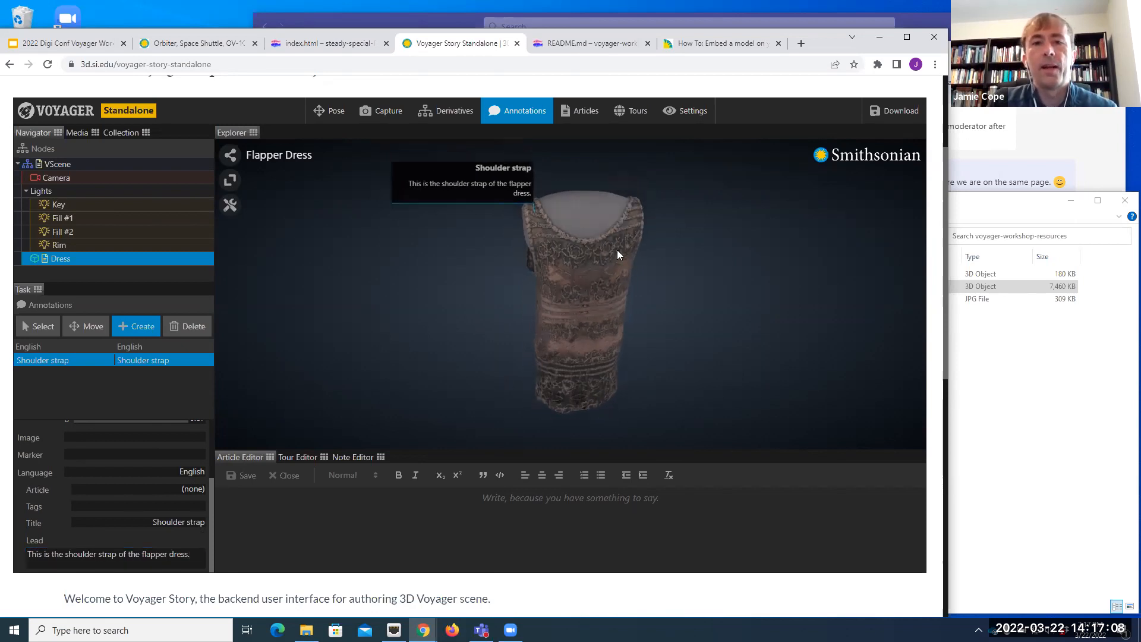
left_click(454, 290)
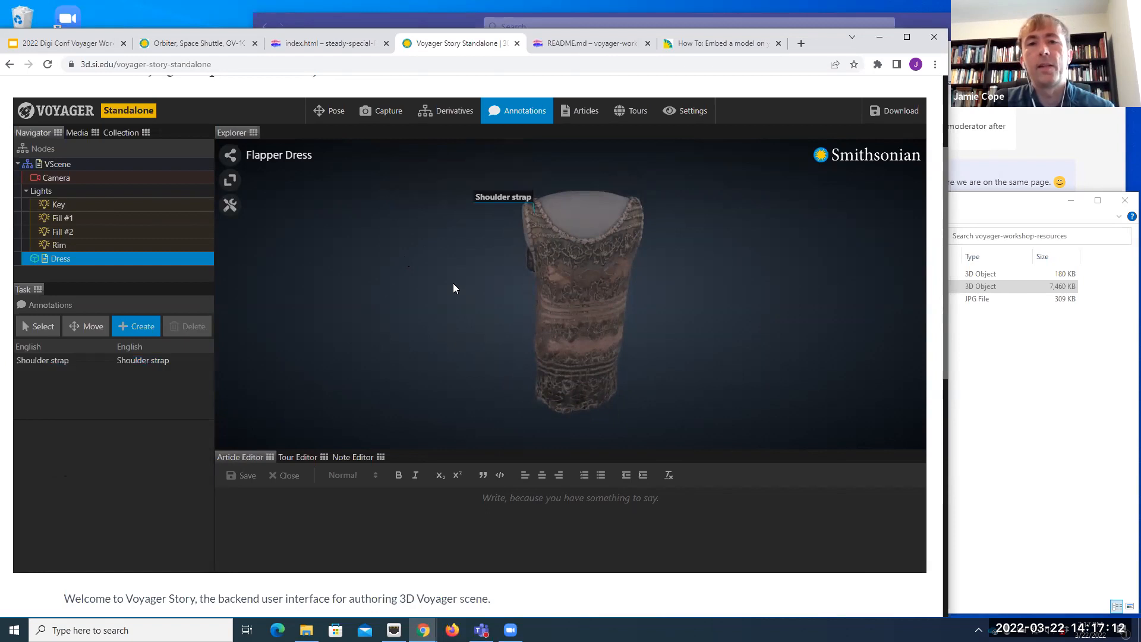
left_click(505, 199)
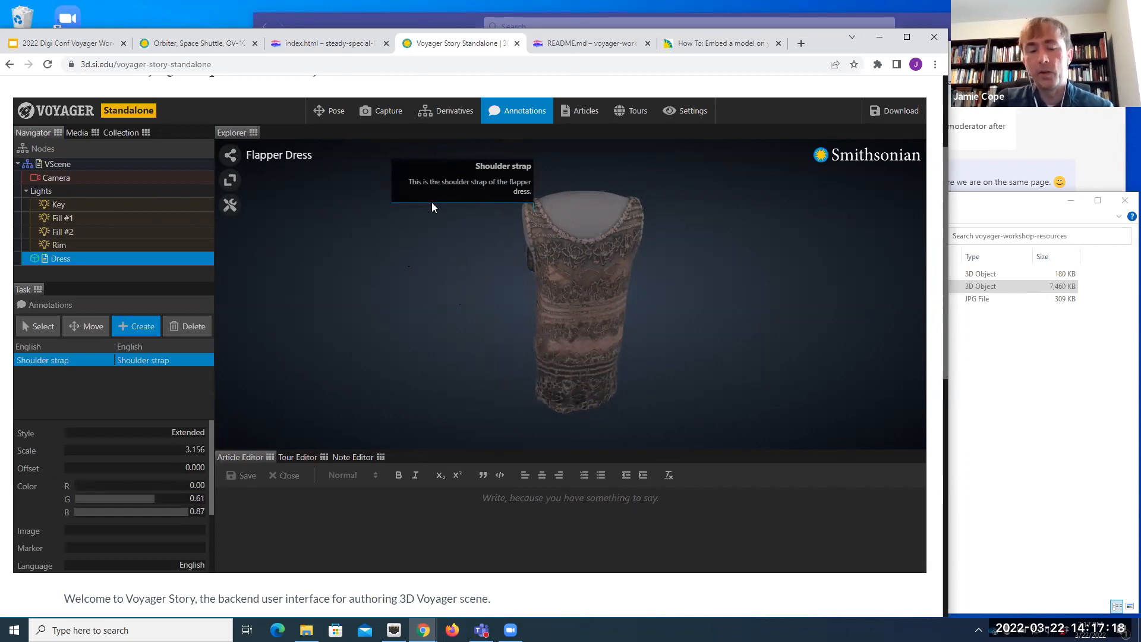
left_click(451, 246)
Step: Create a second annotation at the dress's lower edge and title it "Hem"
left_click_drag(676, 302, 644, 283)
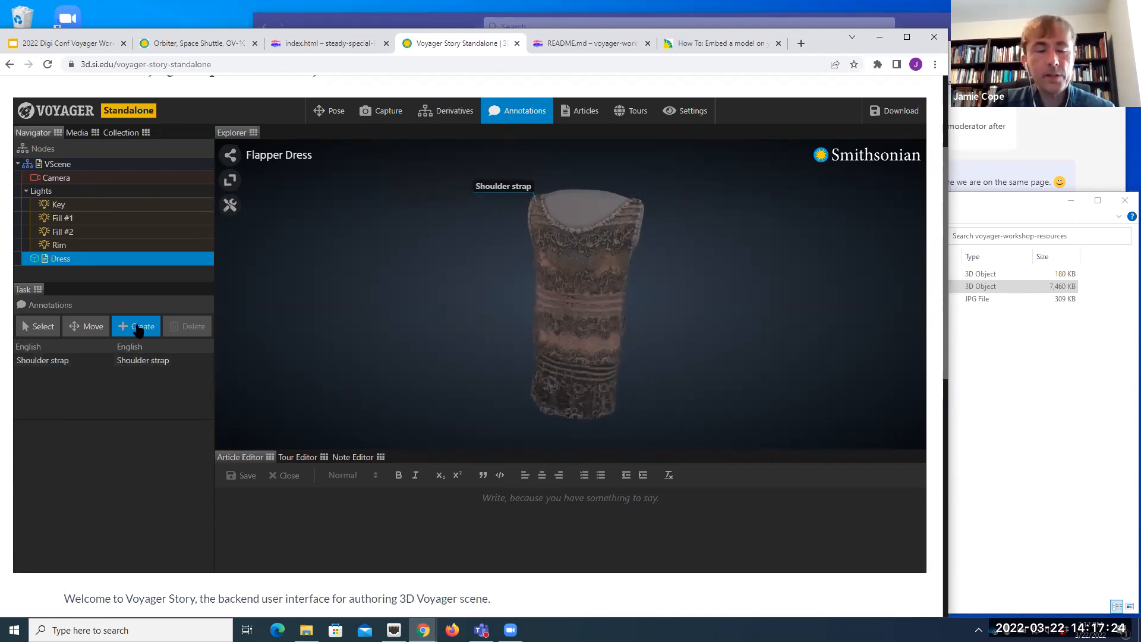
left_click_drag(704, 359, 653, 339)
scroll(655, 348, "up", 3)
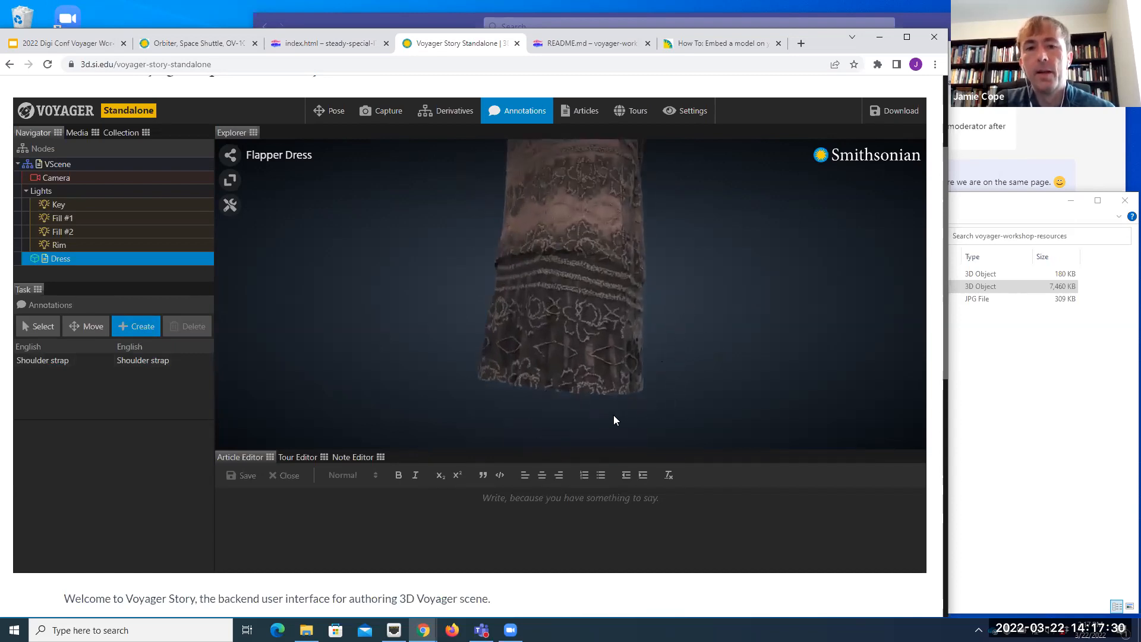
left_click(613, 381)
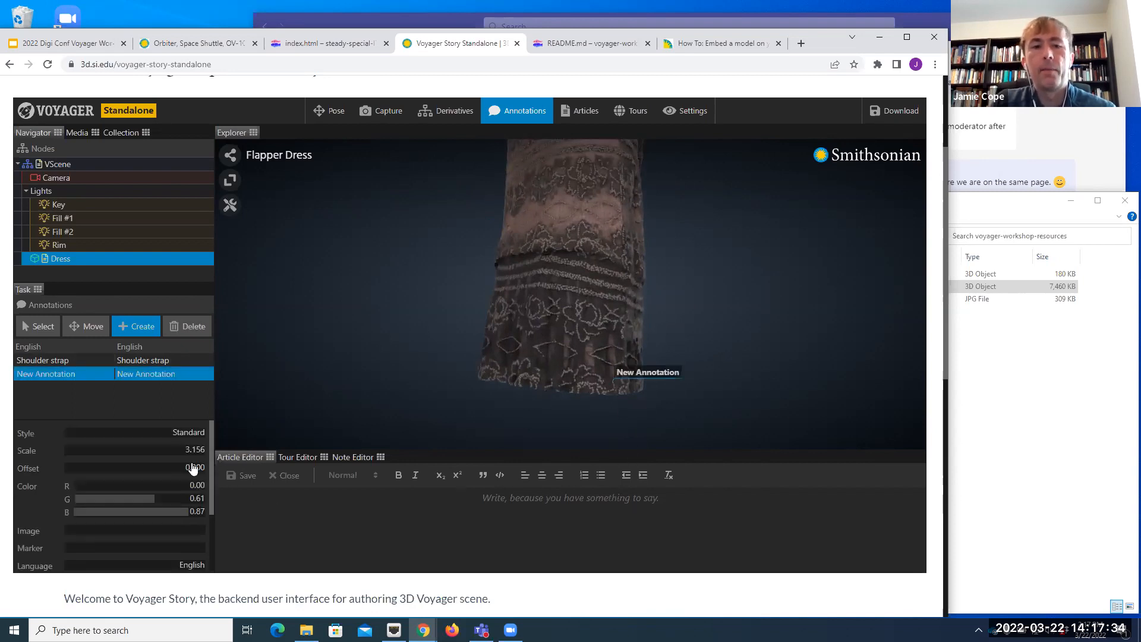
scroll(193, 469, "down", 3)
left_click(197, 524)
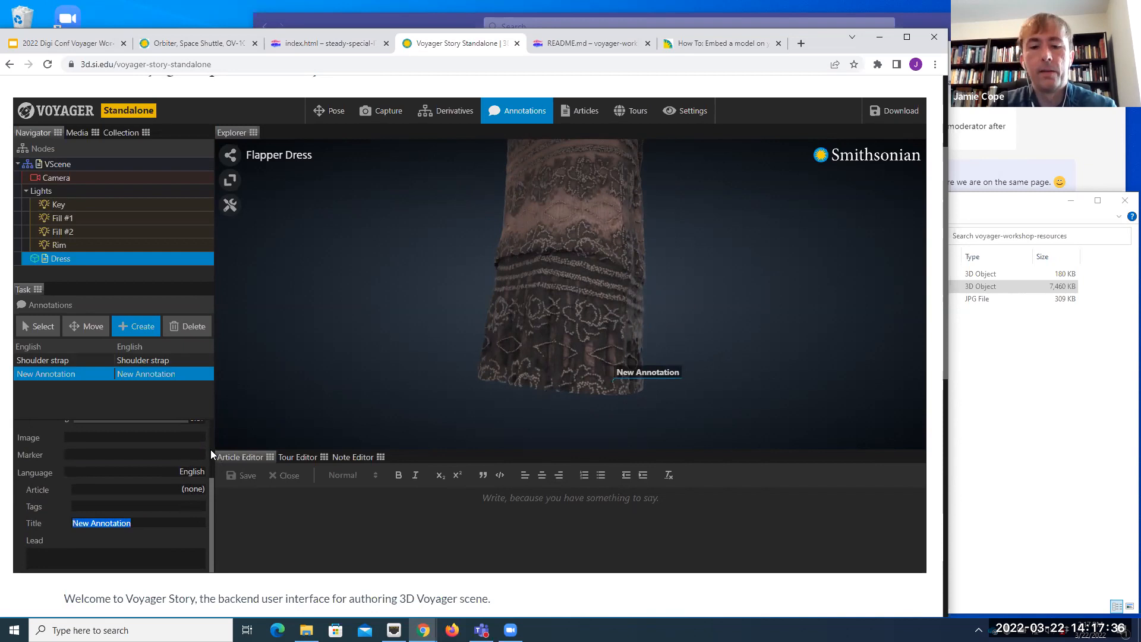
type("Hem")
key("Return")
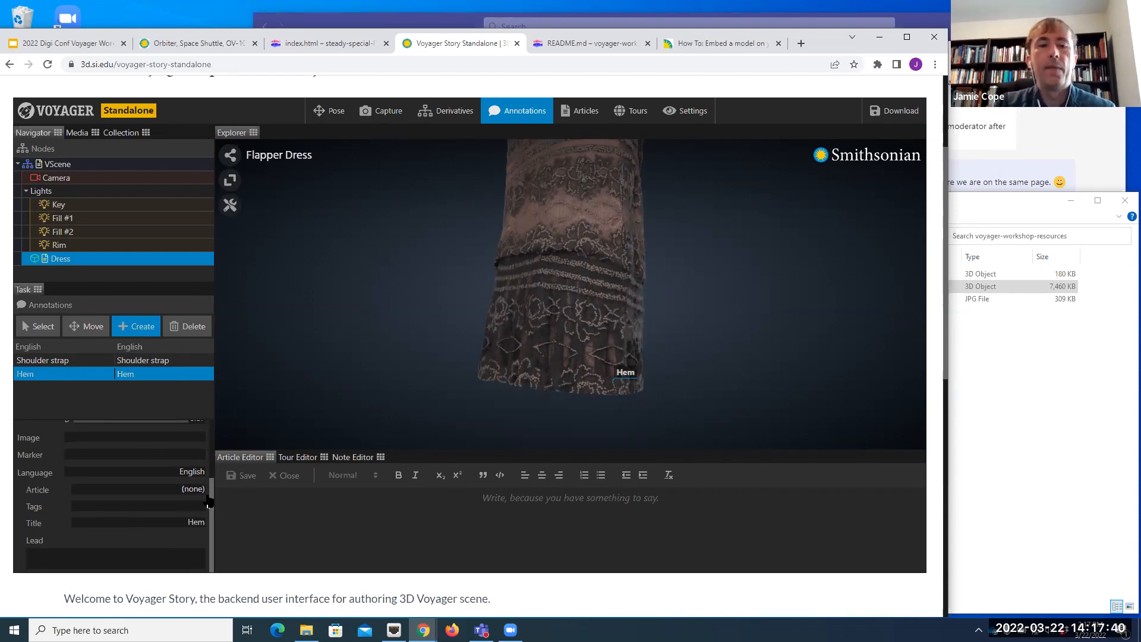
Step: Set the Hem annotation's style to Circle and check its marker from a slightly different angle
left_click_drag(210, 500, 210, 430)
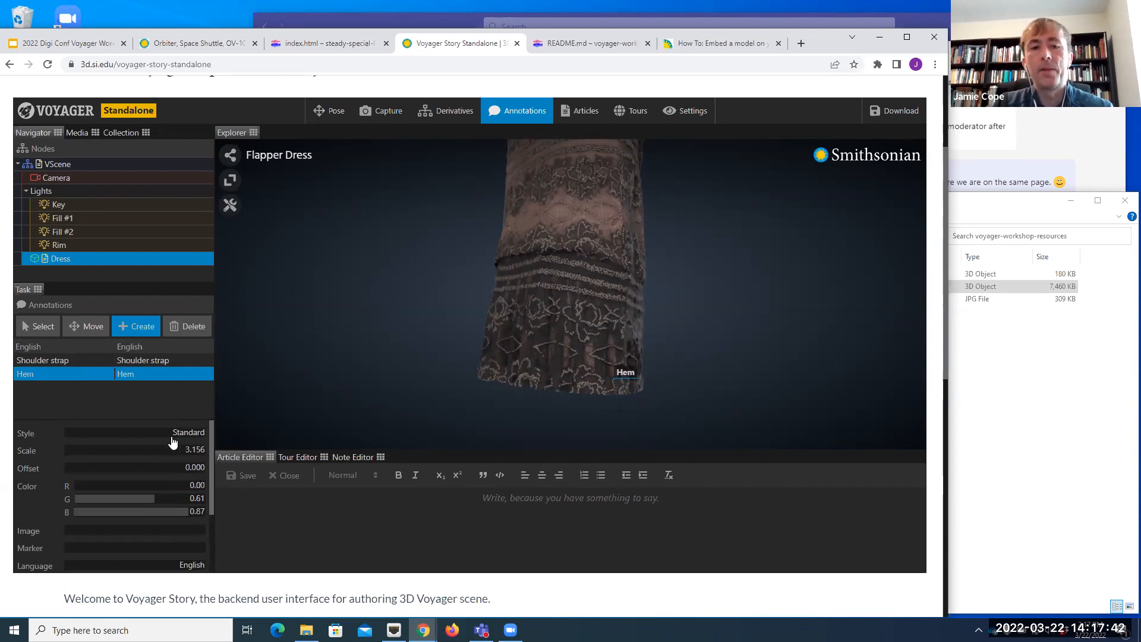
left_click(195, 438)
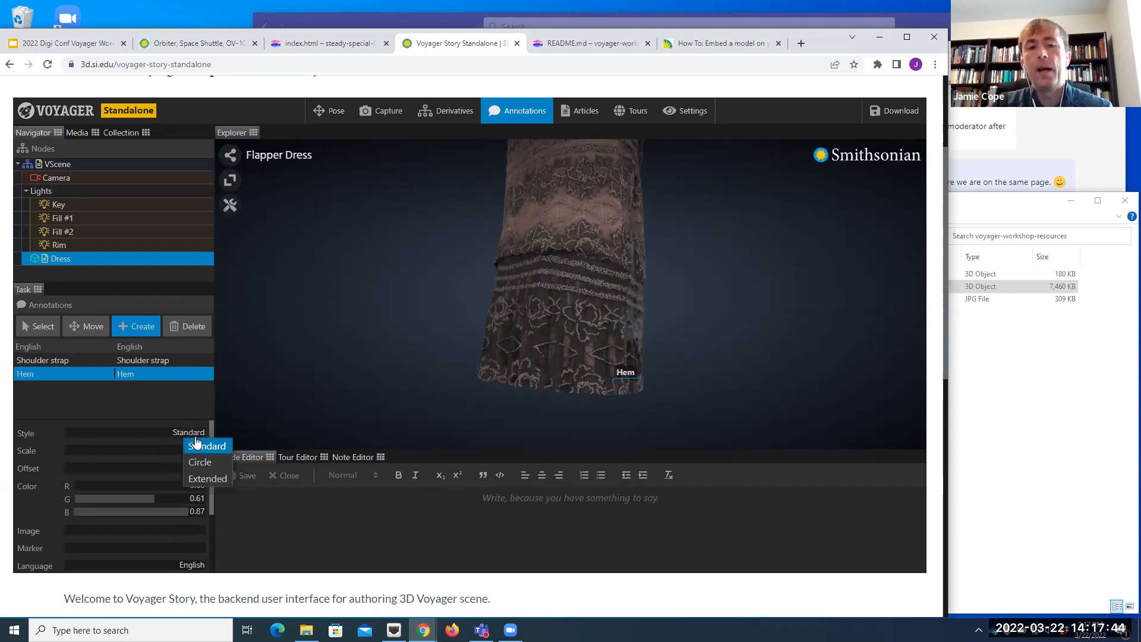
left_click(206, 464)
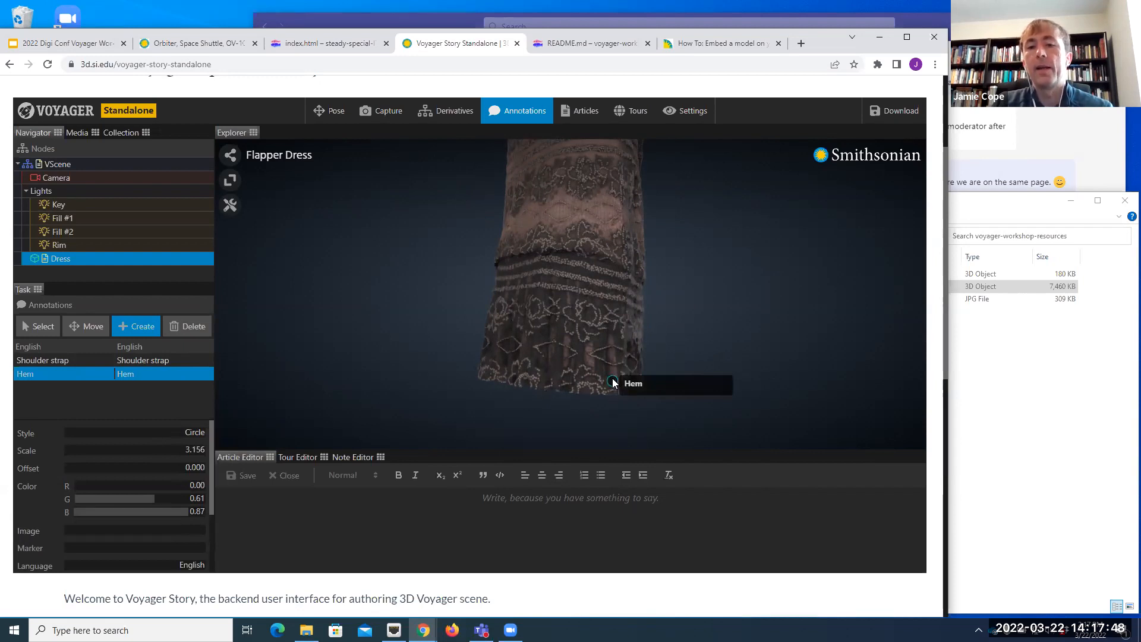
left_click_drag(605, 407, 626, 409)
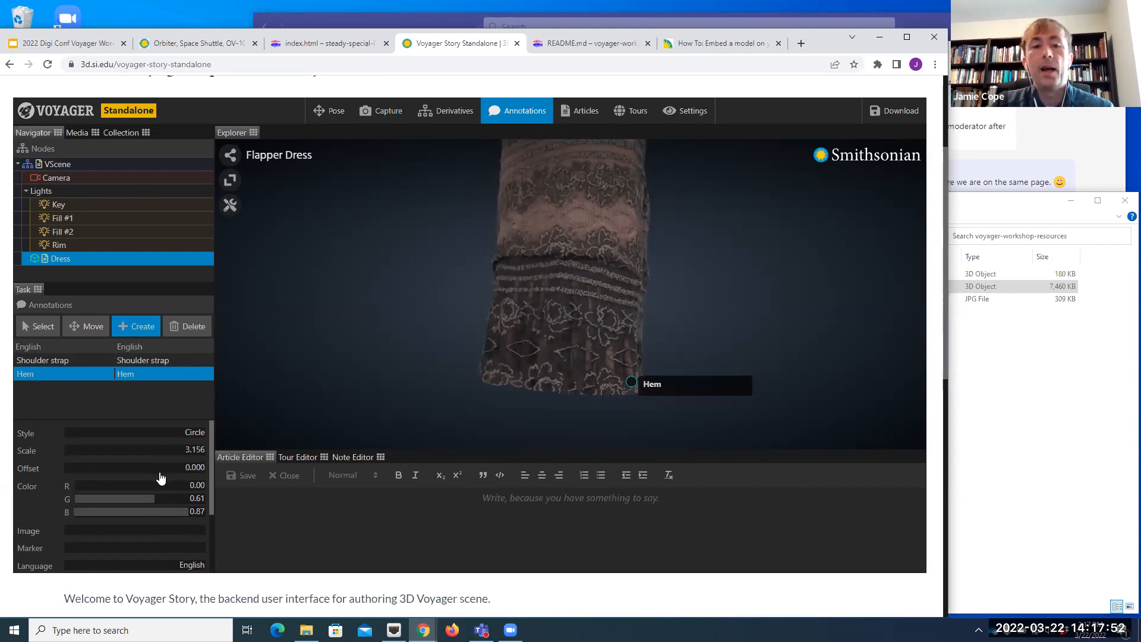
Step: Set the Hem annotation's marker to 2
scroll(149, 460, "down", 1)
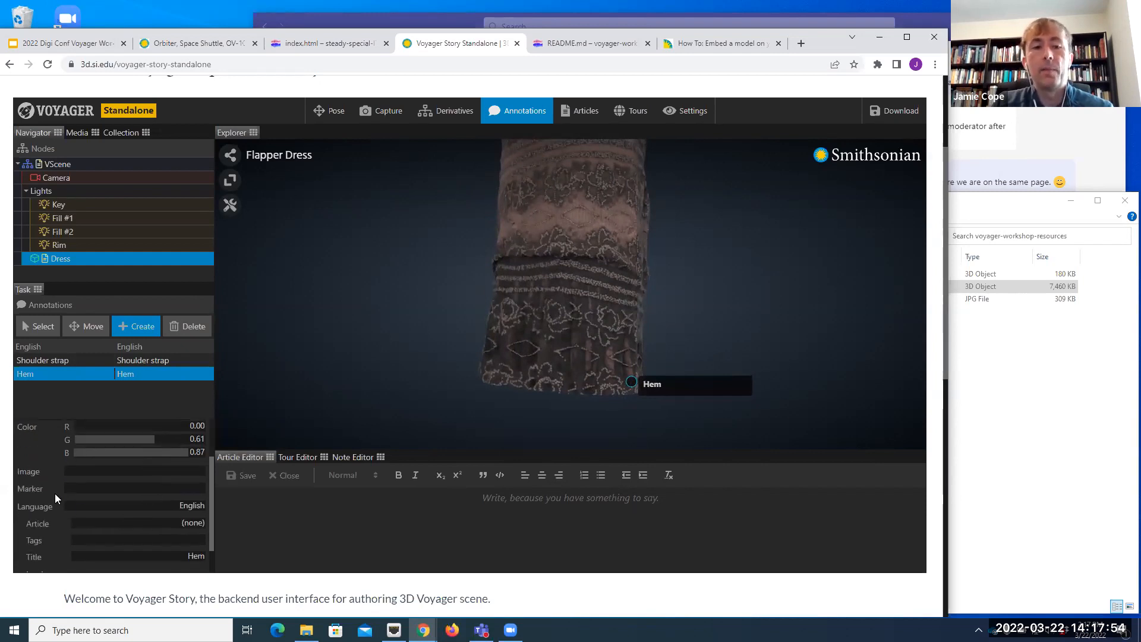
left_click(183, 489)
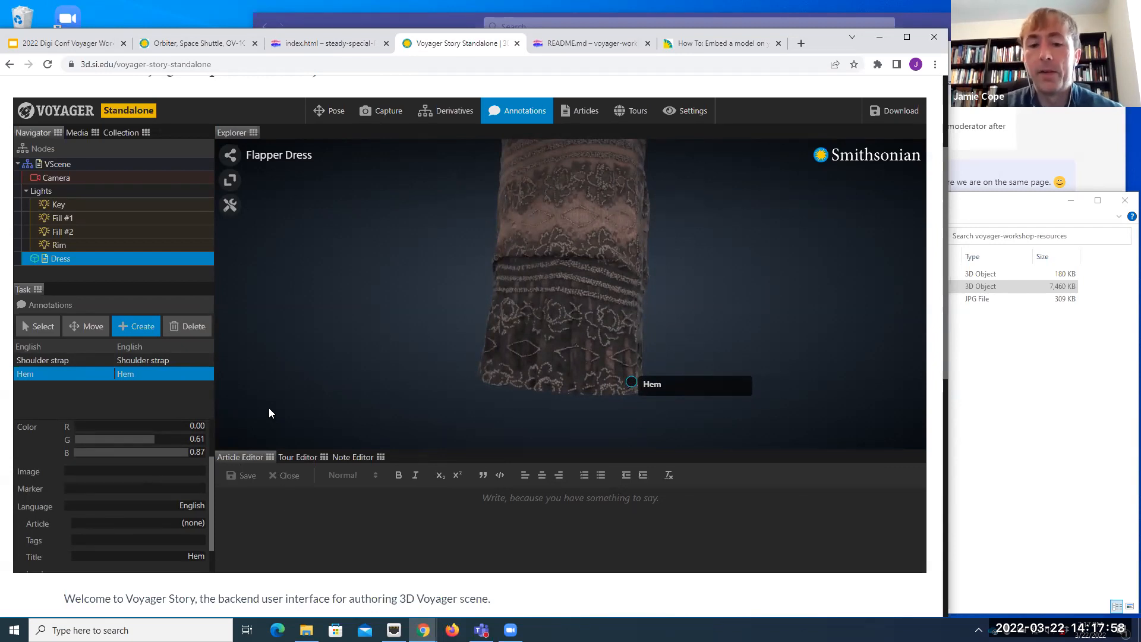
type("2")
key("Return")
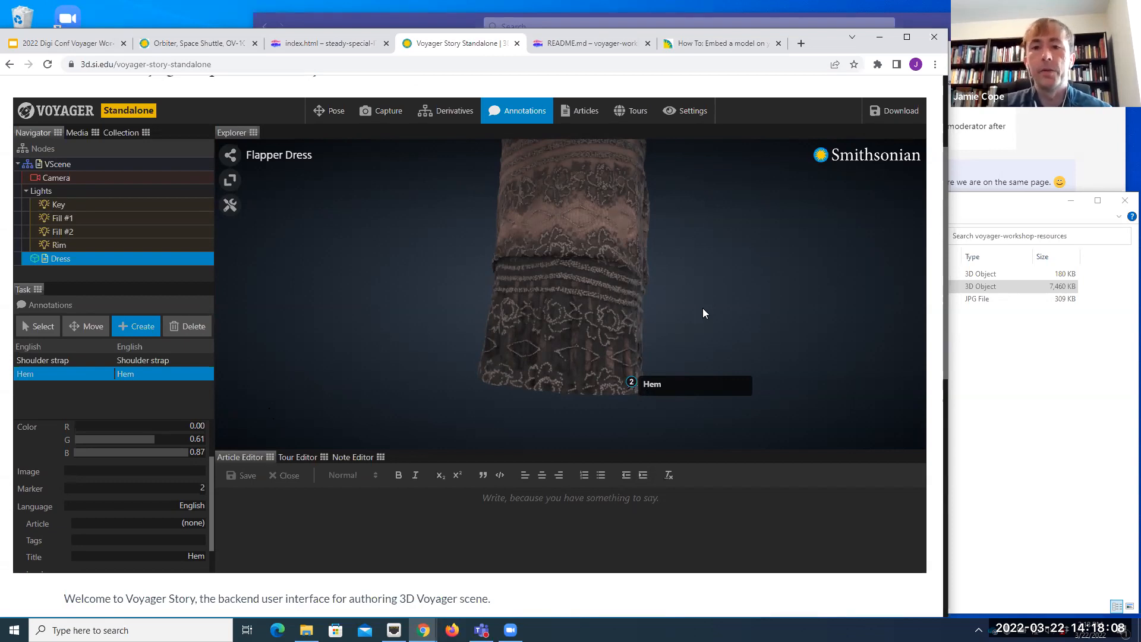
Step: Enter "This is the hem." as the Hem annotation's lead text
scroll(695, 262, "down", 3)
right_click_drag(690, 238, 711, 315)
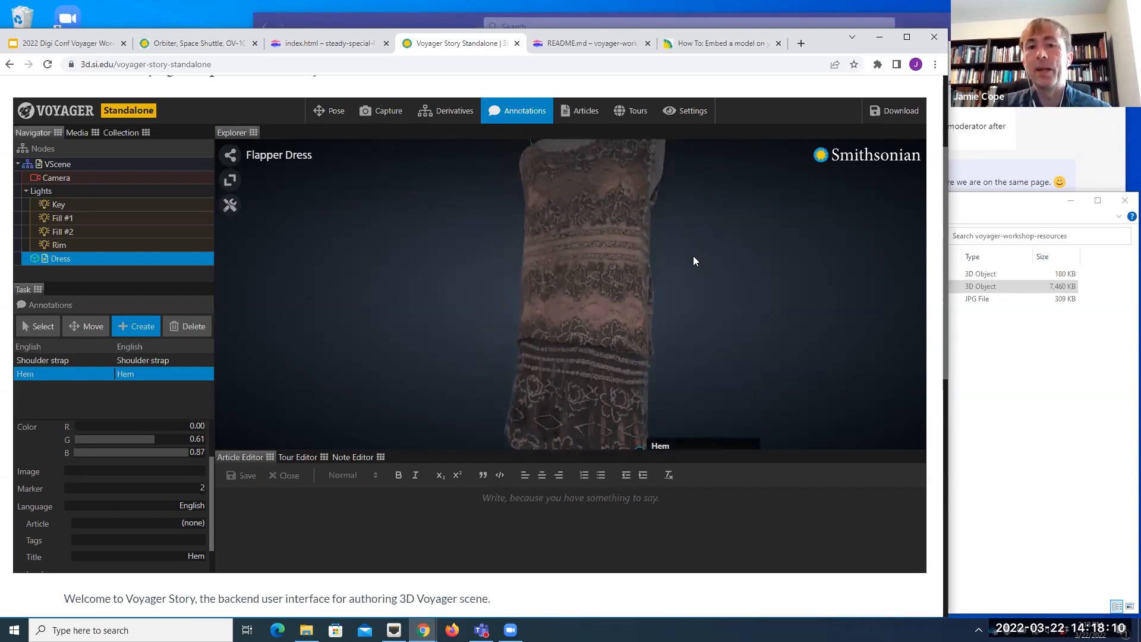
scroll(693, 255, "down", 3)
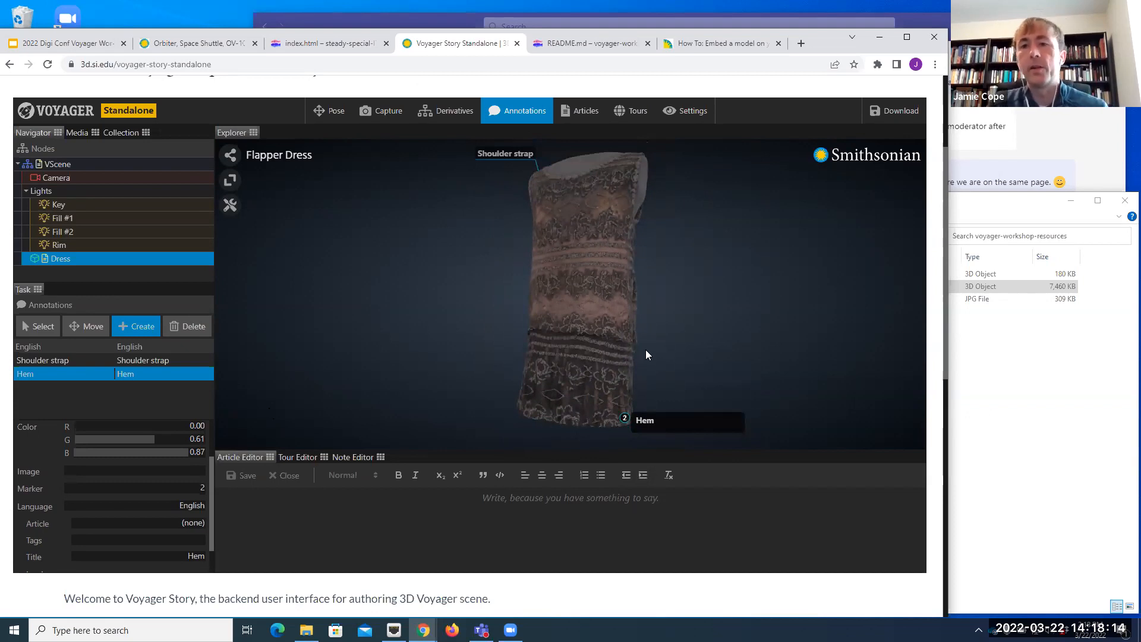
scroll(654, 325, "down", 1)
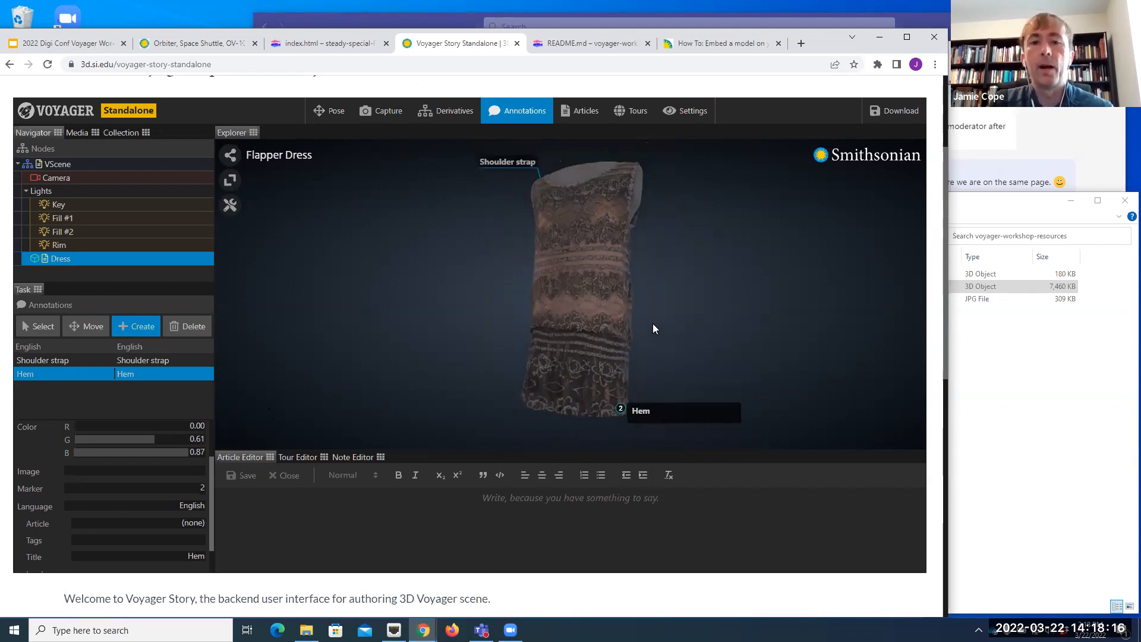
scroll(210, 488, "down", 1)
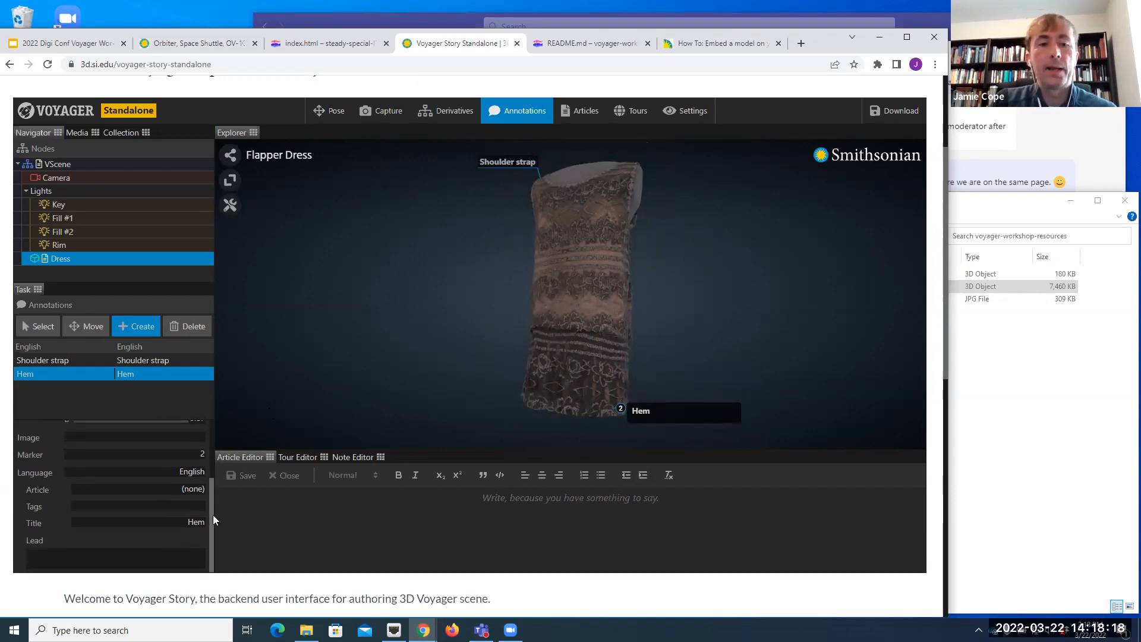
left_click(149, 555)
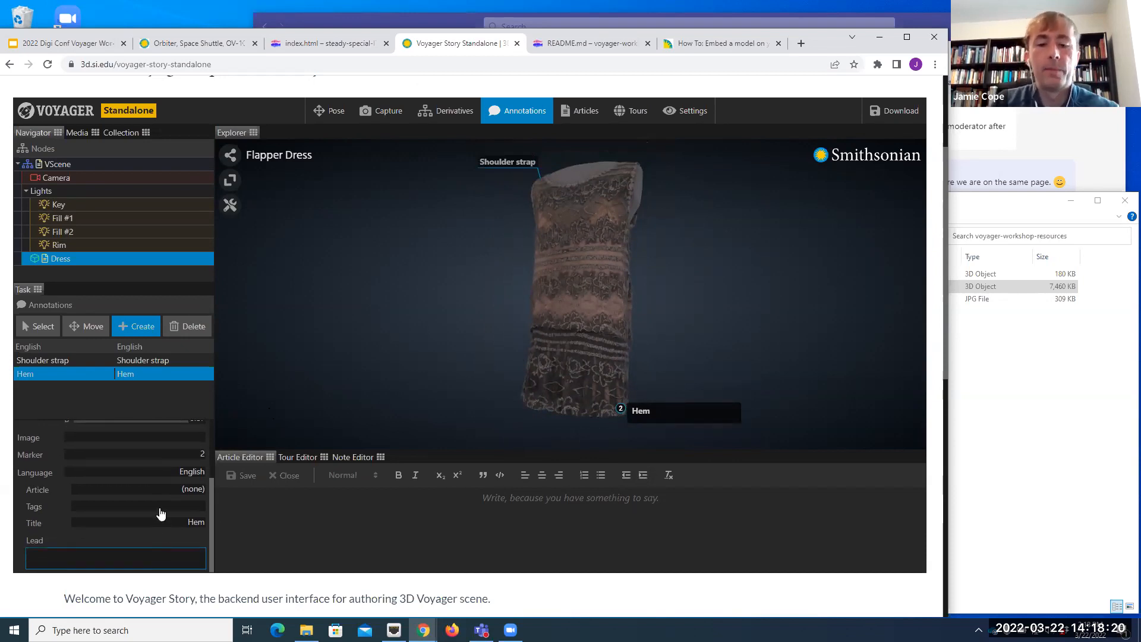
type("This is the hem.")
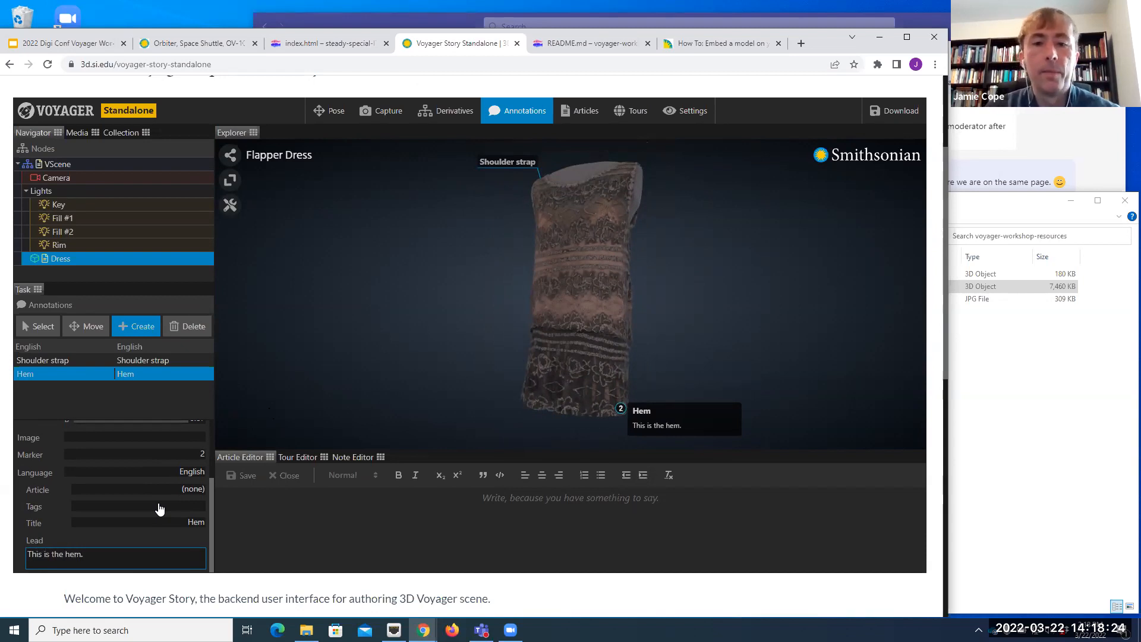
Step: Expand and collapse the Shoulder strap and Hem annotations on the model to compare how their Extended and Circle styles display
left_click(494, 262)
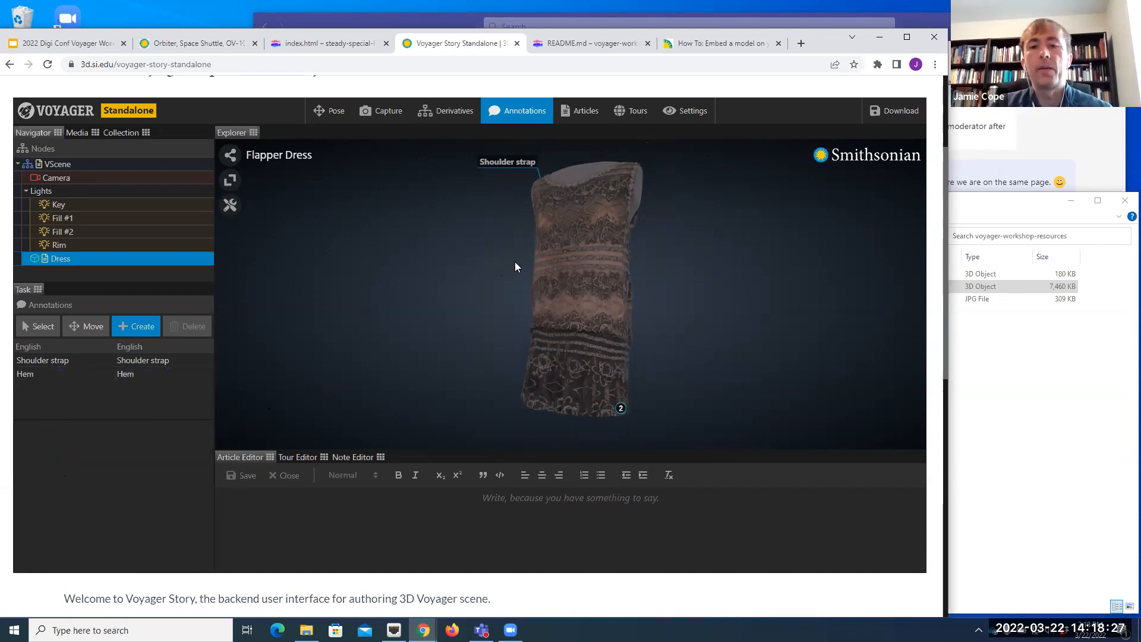
left_click(506, 166)
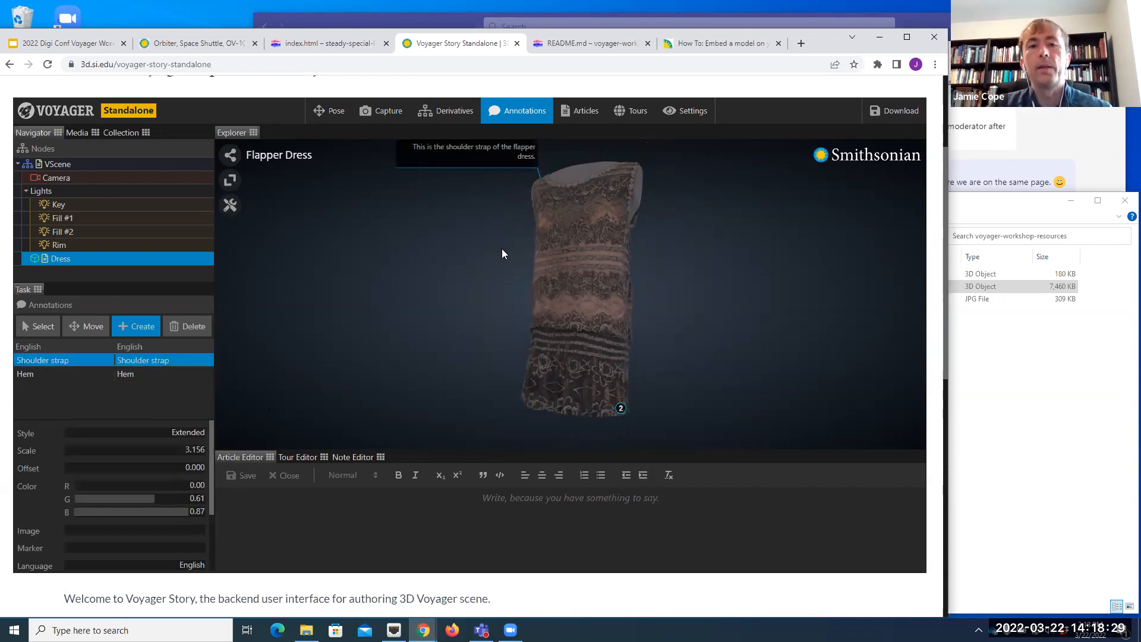
left_click(492, 280)
left_click(602, 403)
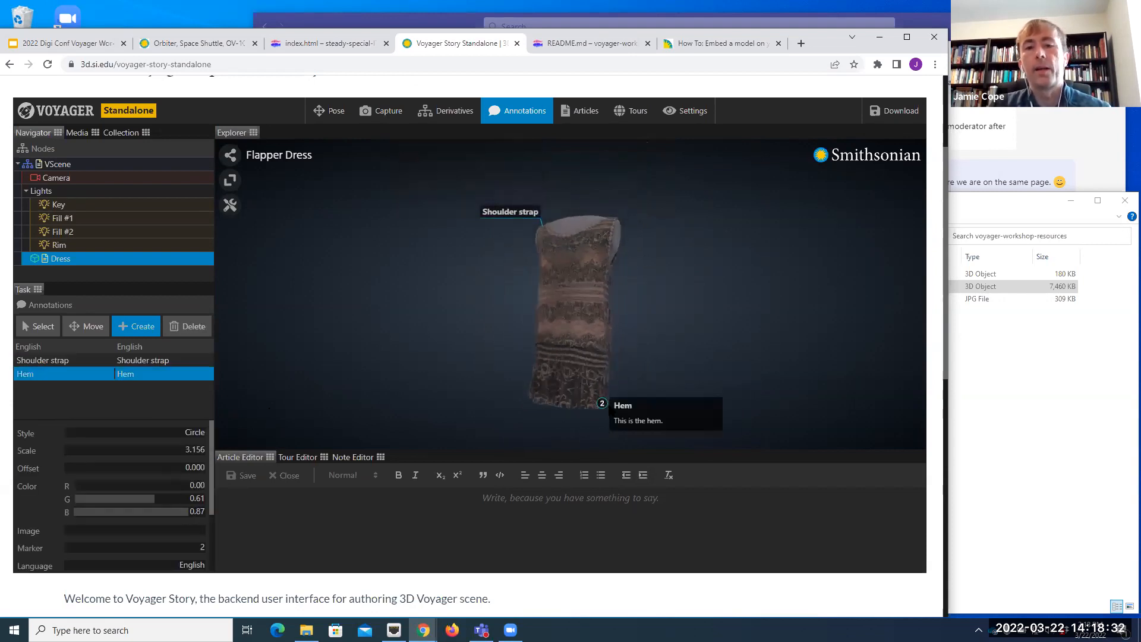
left_click(712, 317)
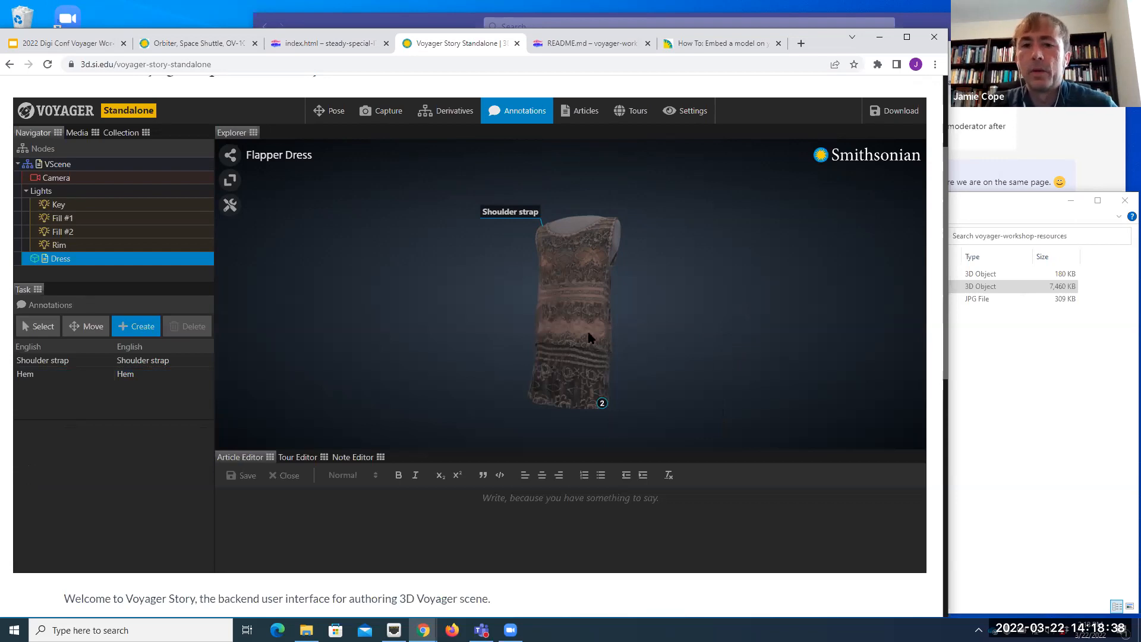
Step: Move the Shoulder strap annotation to the dress's opposite shoulder strap and check its placement from the front
mouse_move(580, 316)
left_mouse_down()
mouse_move(596, 338)
mouse_move(596, 327)
left_mouse_up()
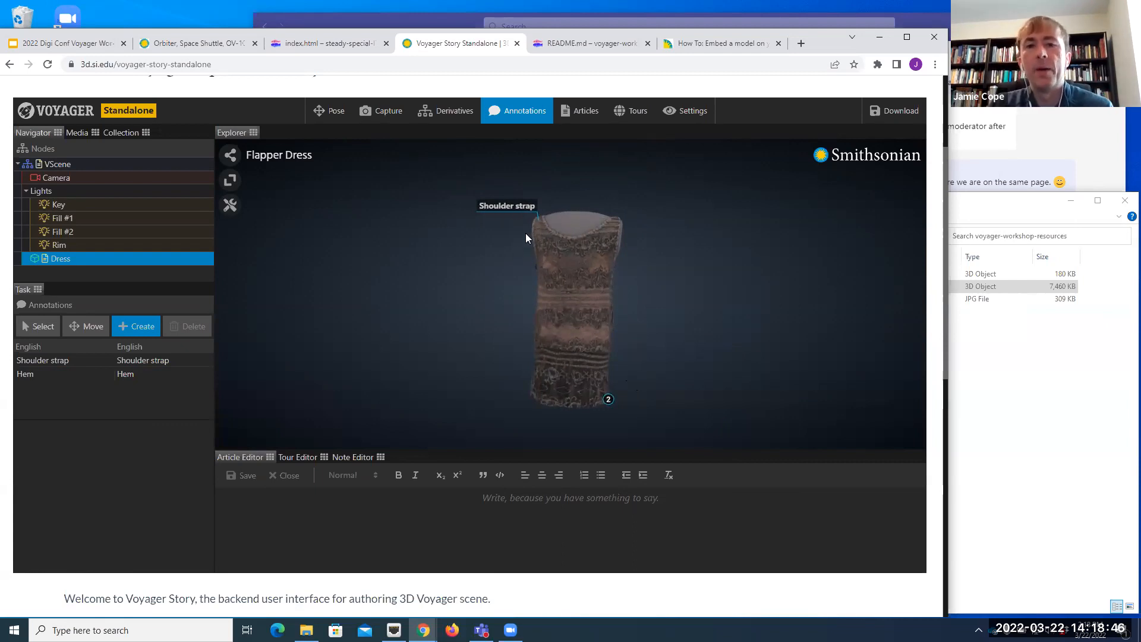
mouse_move(570, 231)
left_mouse_down()
mouse_move(595, 242)
mouse_move(594, 268)
mouse_move(570, 293)
mouse_move(585, 292)
left_mouse_up()
scroll(592, 272, "up", 3)
mouse_move(586, 276)
right_mouse_down()
mouse_move(580, 307)
mouse_move(566, 293)
mouse_move(587, 316)
right_mouse_up()
scroll(567, 293, "up", 3)
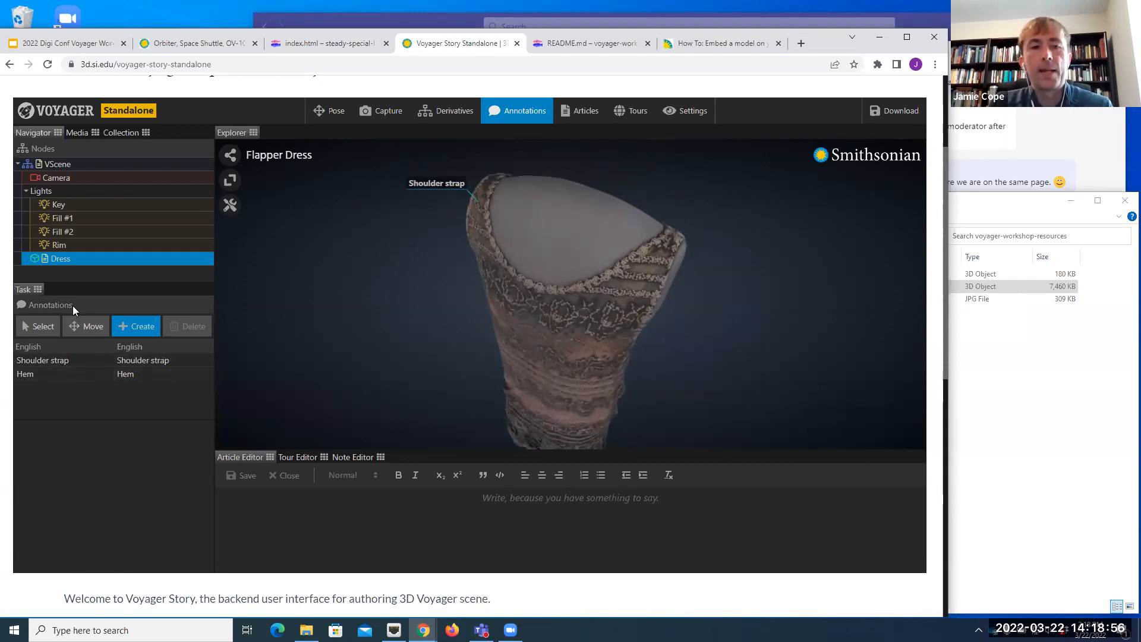
left_click(90, 329)
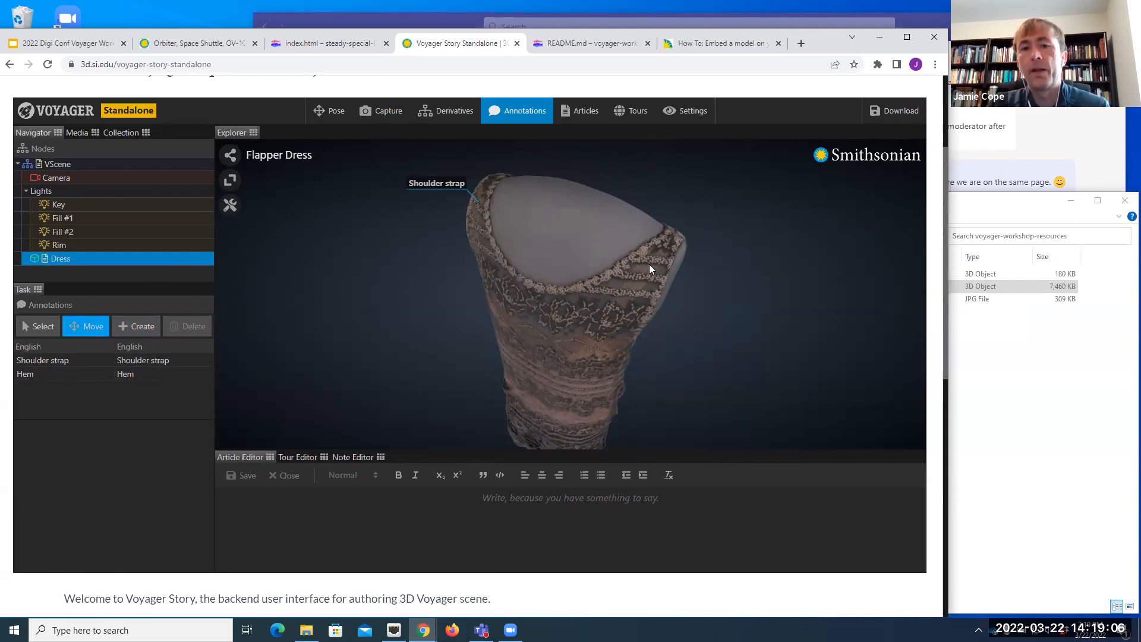
left_click_drag(649, 263, 649, 264)
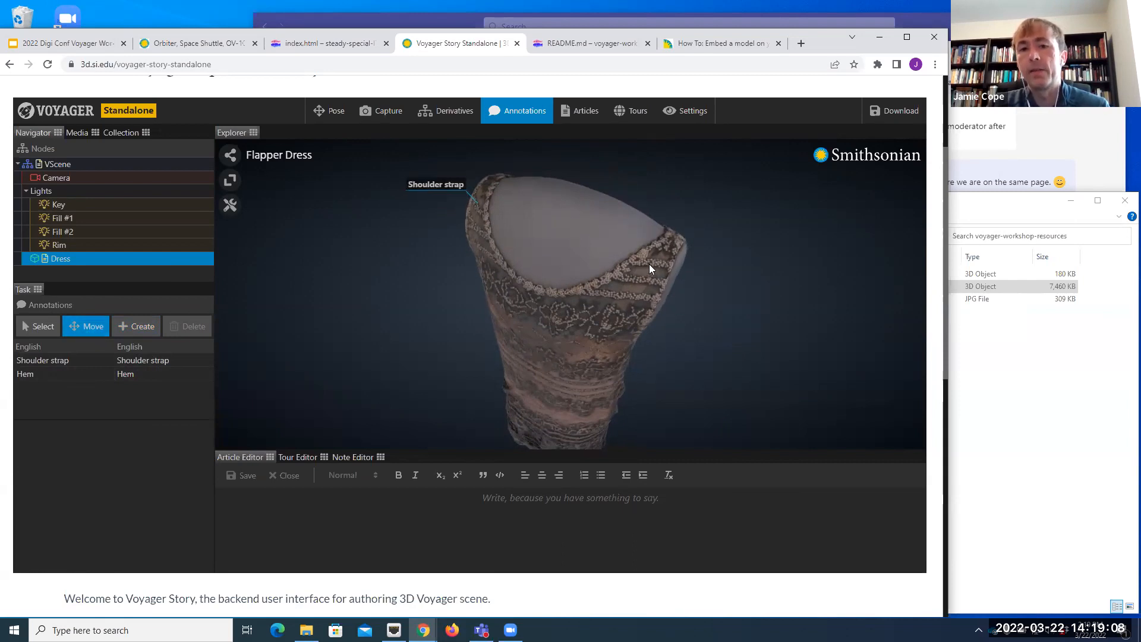
left_click(83, 364)
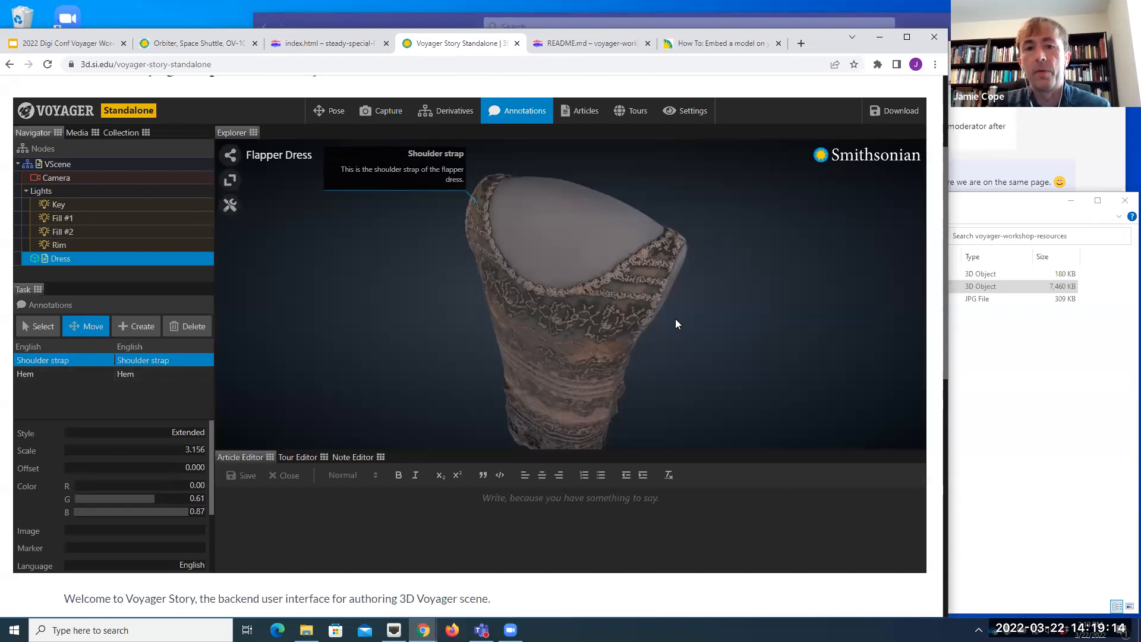
left_click(652, 267)
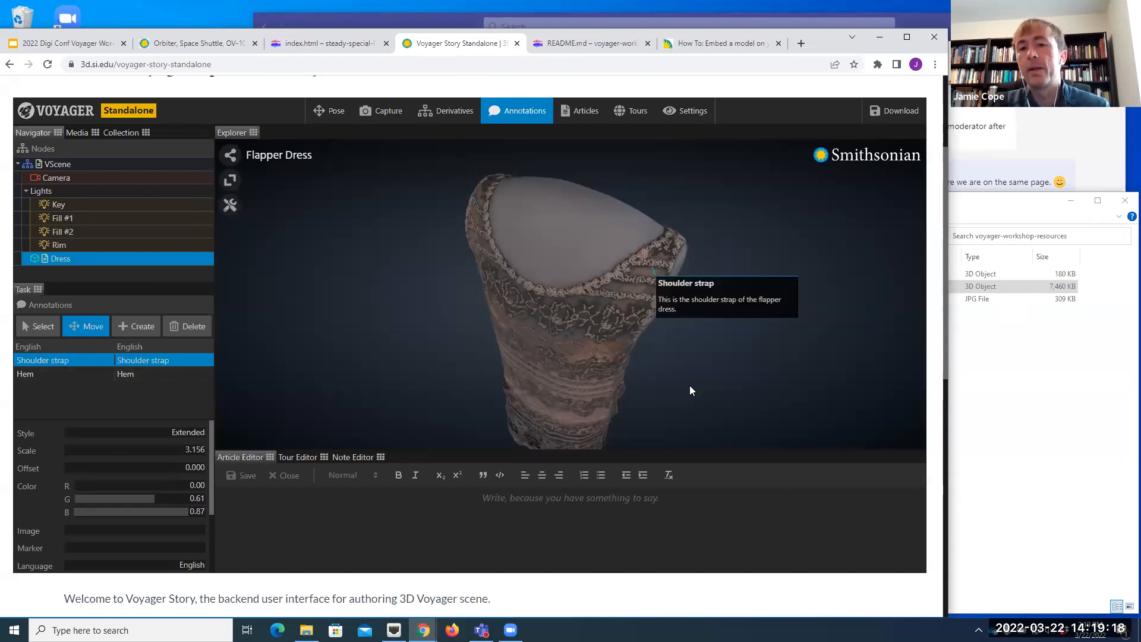
mouse_move(410, 394)
left_mouse_down()
mouse_move(436, 393)
mouse_move(754, 232)
left_mouse_up()
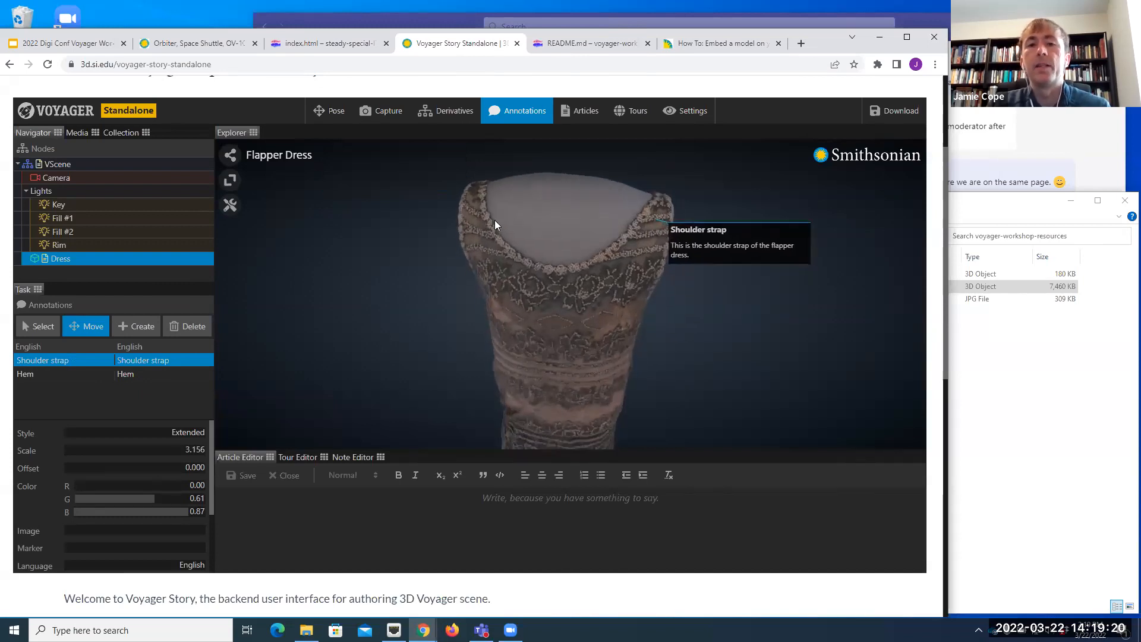
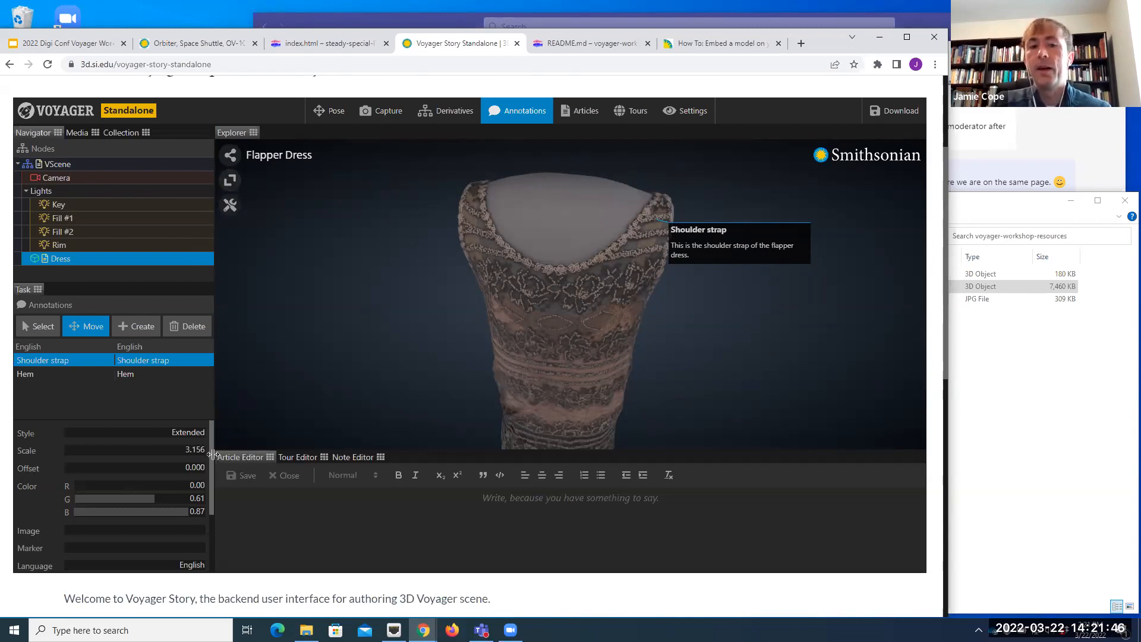
left_click_drag(209, 454, 217, 497)
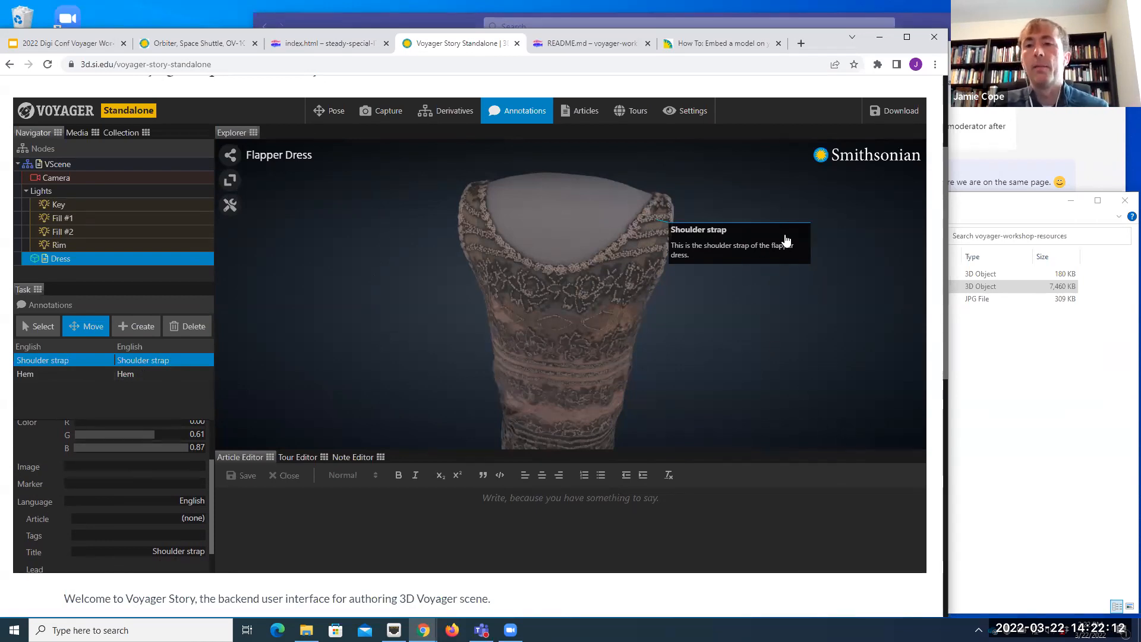
mouse_move(748, 331)
left_mouse_down()
mouse_move(735, 336)
mouse_move(751, 323)
left_mouse_up()
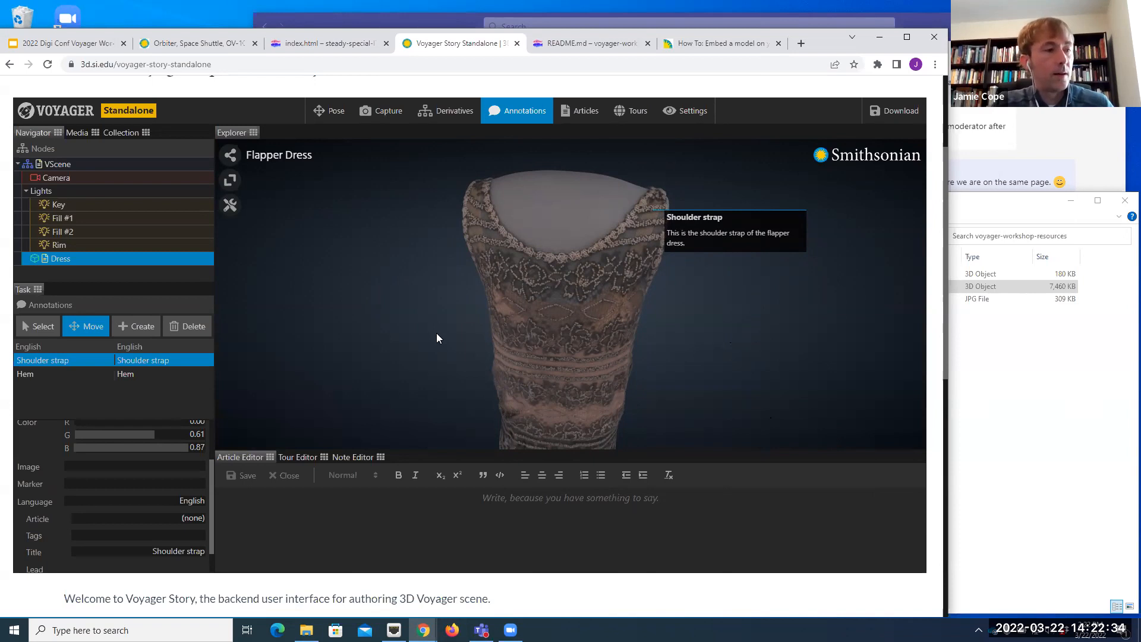
Step: Create a new article for the dress, enlarge the article editing area and title the article "Flapper Dress"
left_click(585, 114)
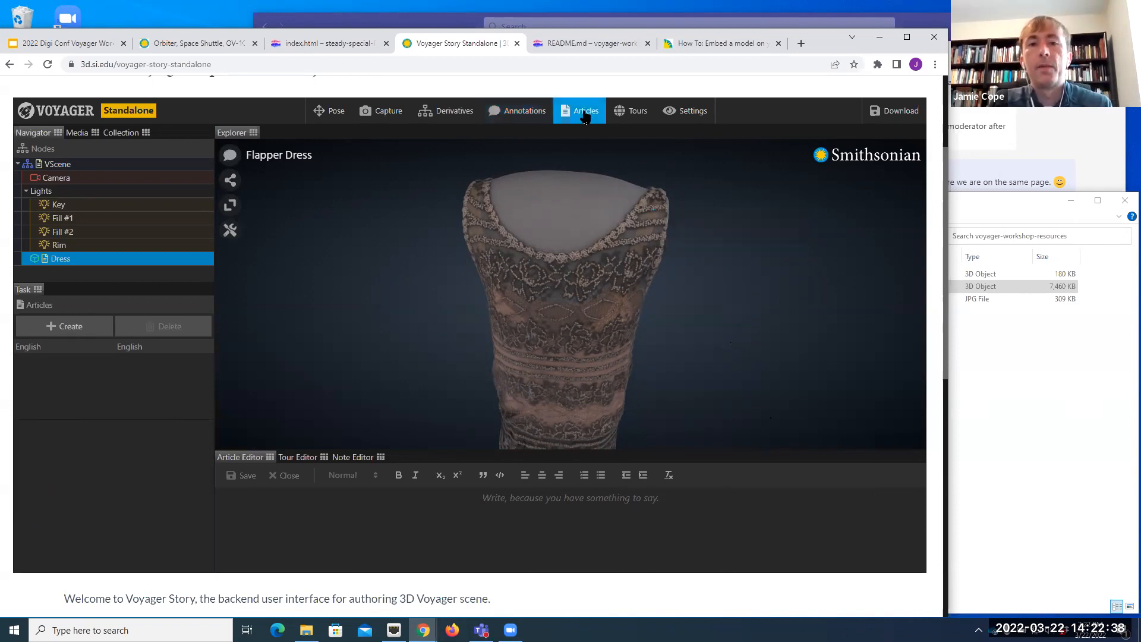
left_click(84, 330)
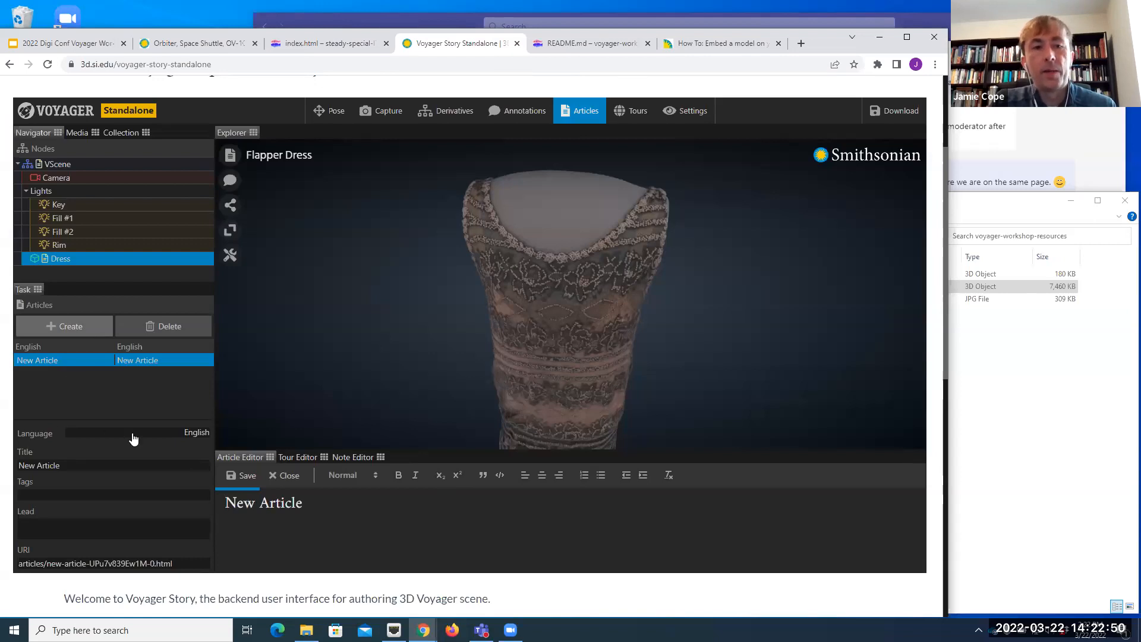
triple_click(70, 466)
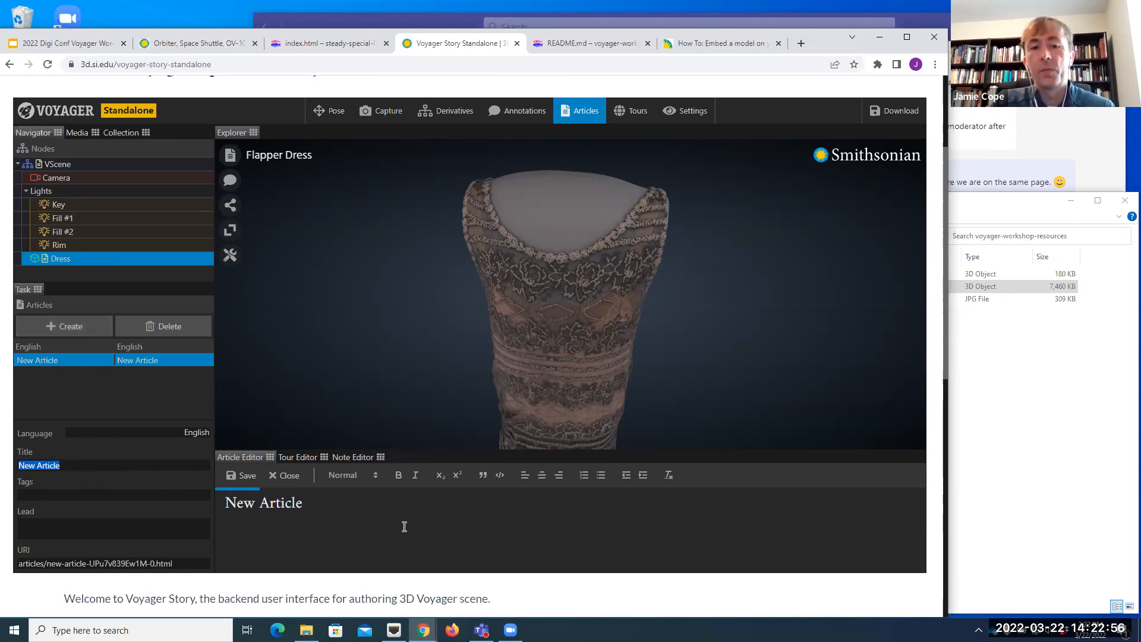
left_click_drag(431, 440, 430, 410)
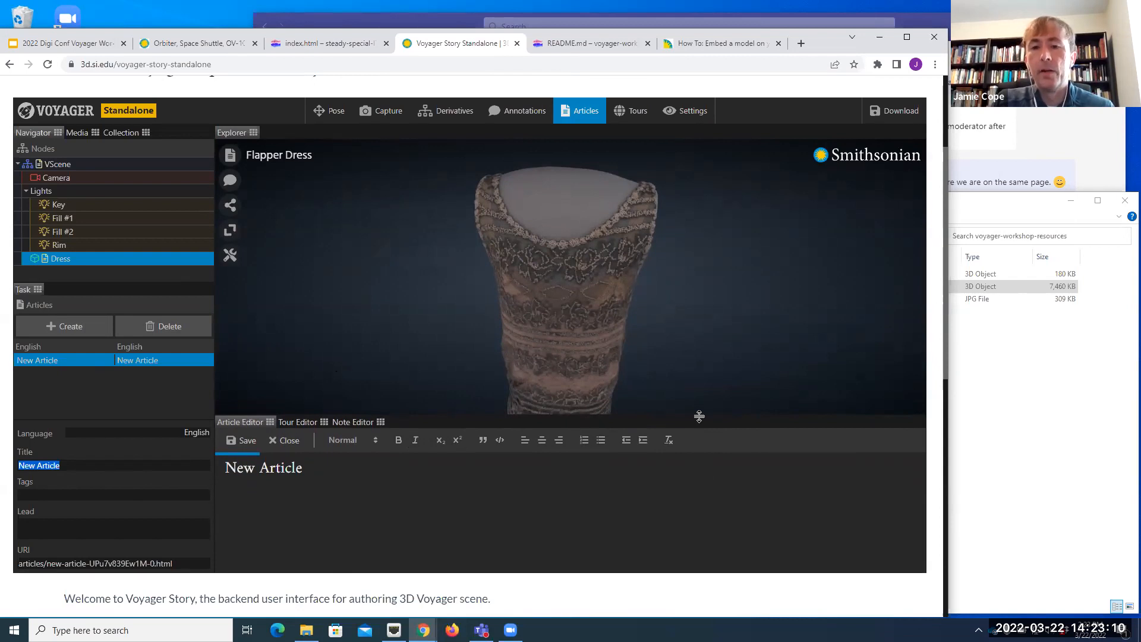
left_click_drag(698, 416, 700, 326)
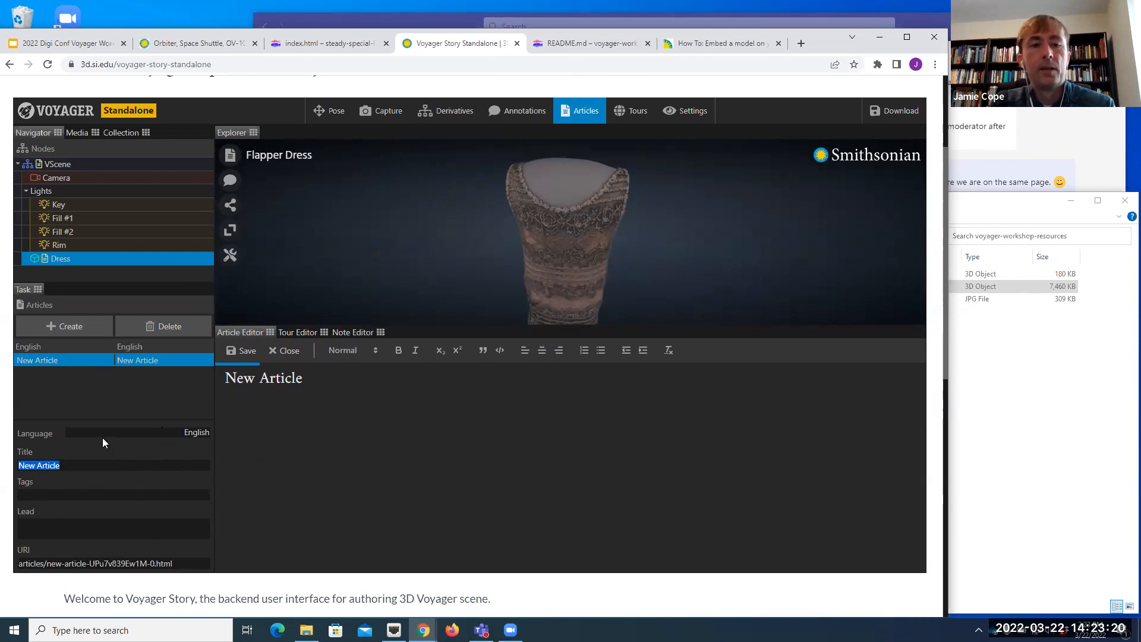
type("Flapper Dress")
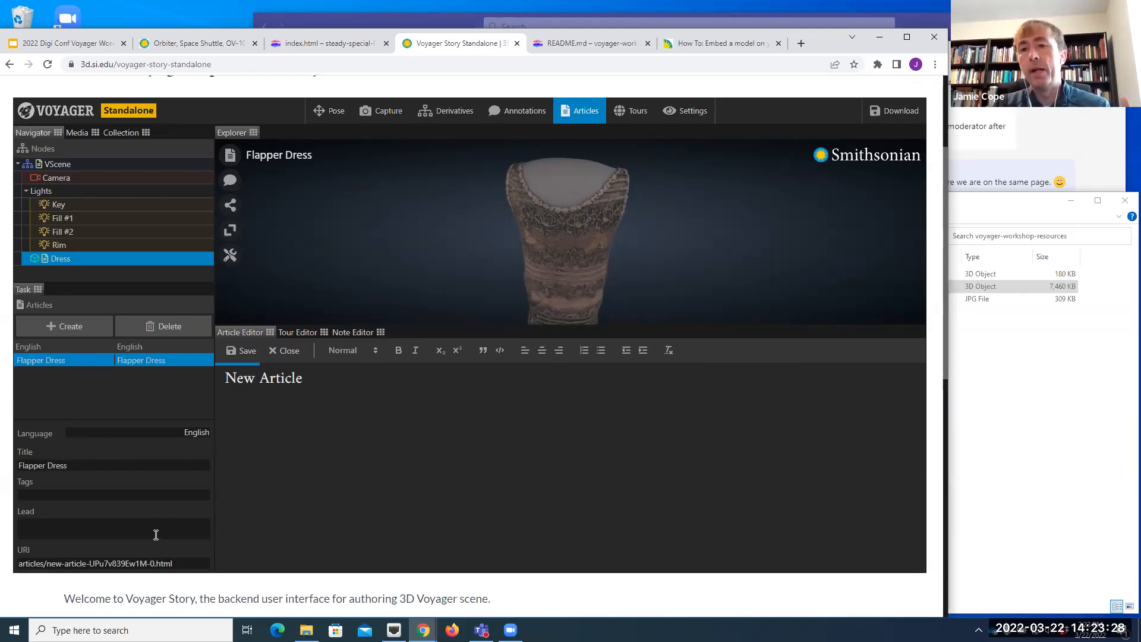
Step: Replace the default heading in the article's content with "Flapper Dress"
left_click_drag(308, 378, 220, 378)
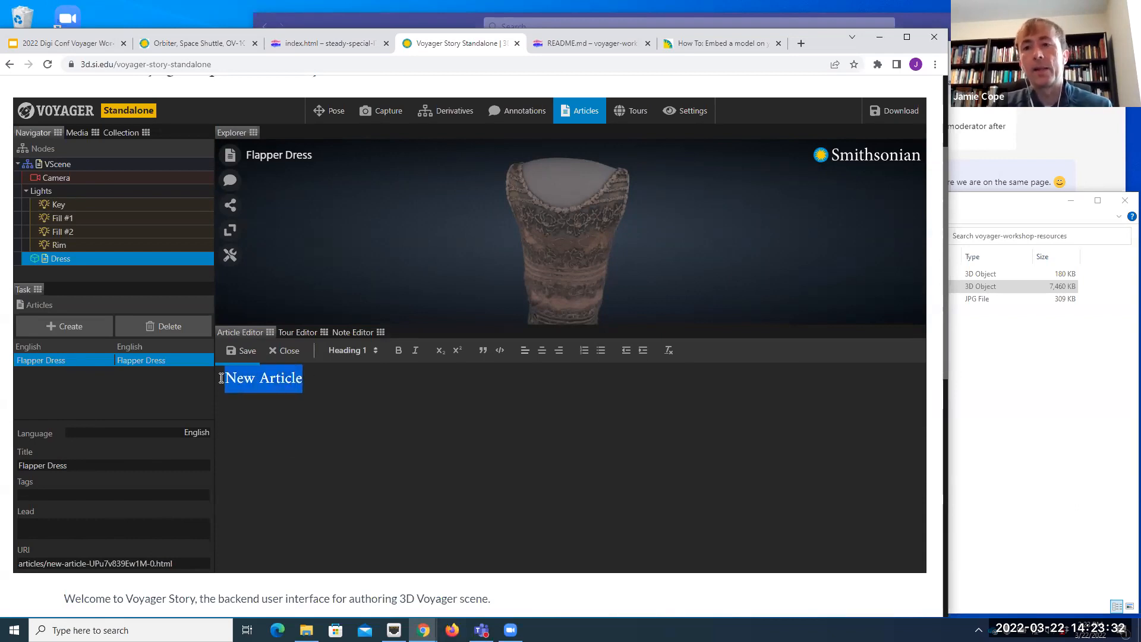
type("Flapp")
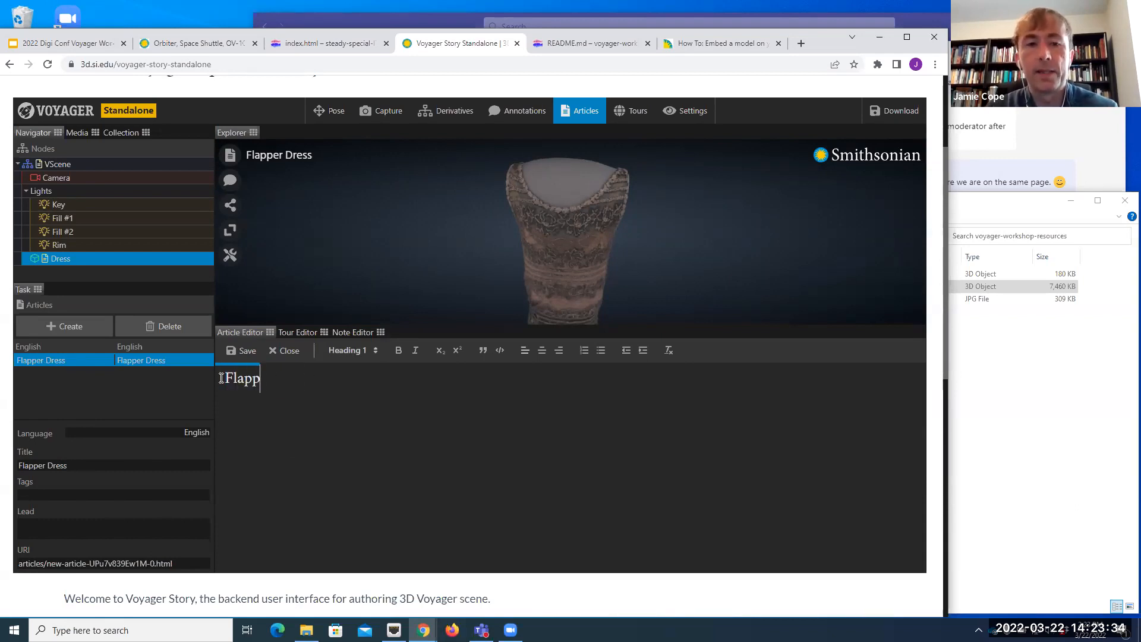
type("er Dress")
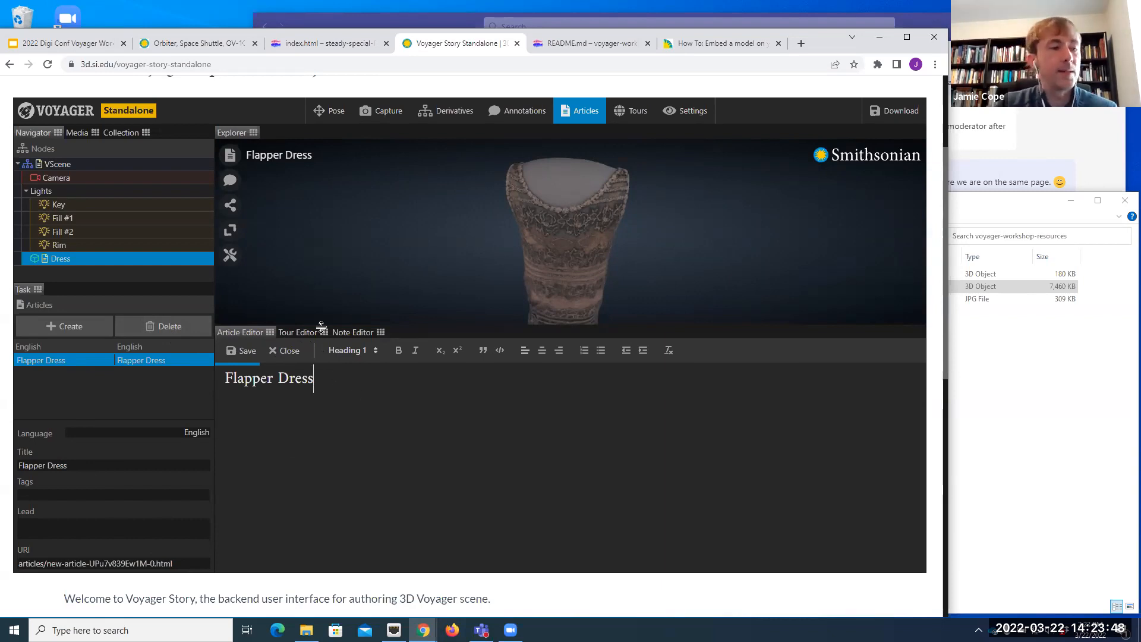
Step: Add the body text "1920s Flapper dress!!!!" below the article heading
key("Return")
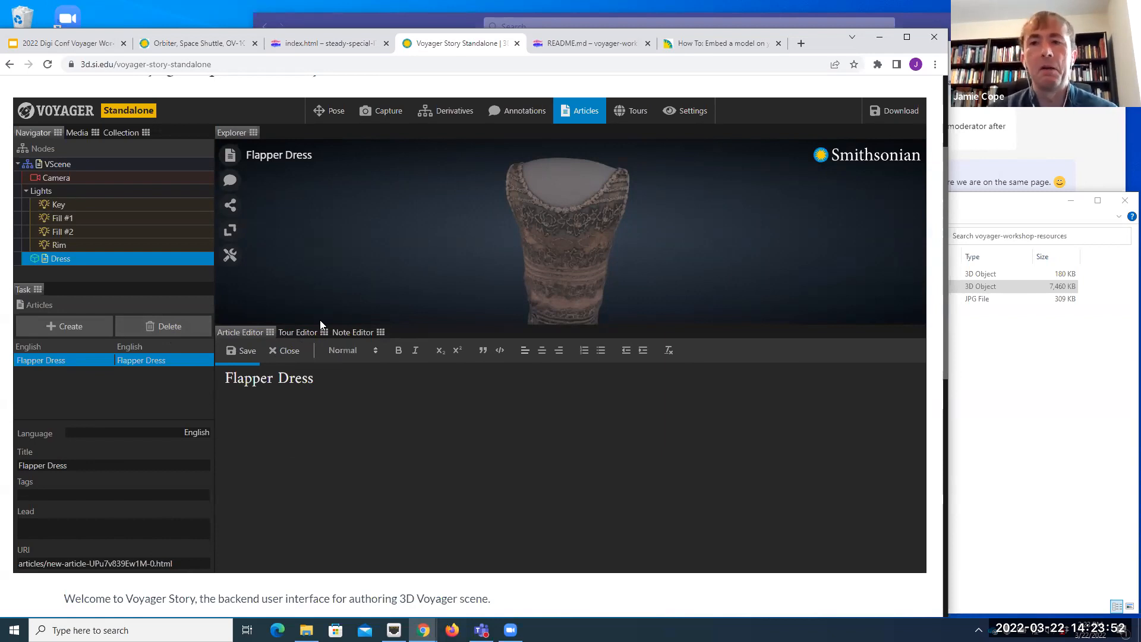
type("1920s Flapper dress")
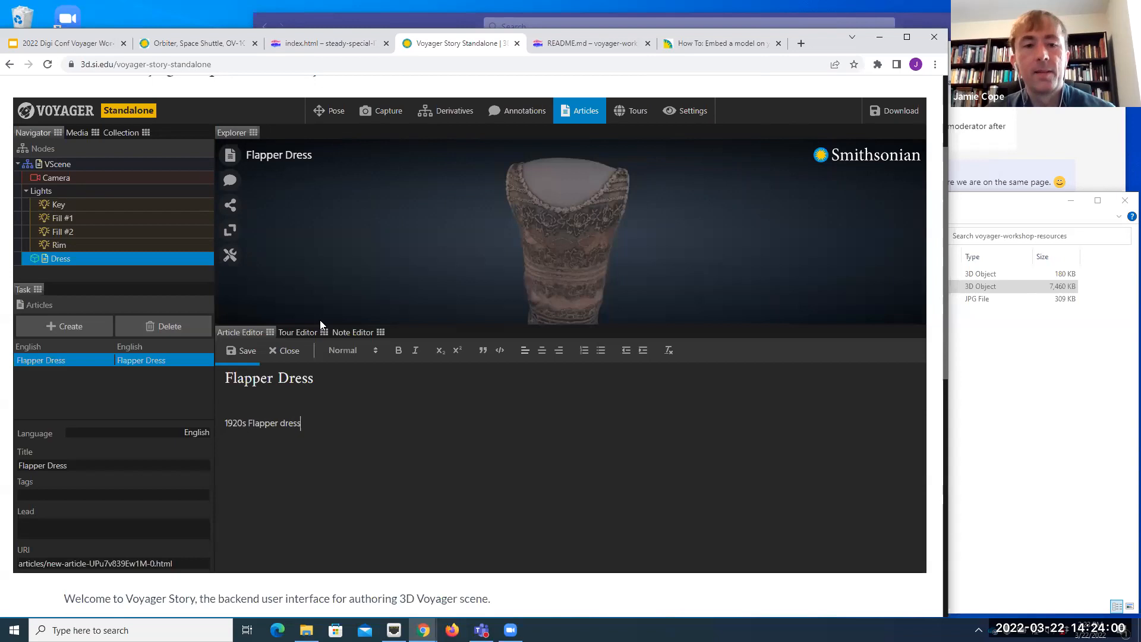
type("!!!!")
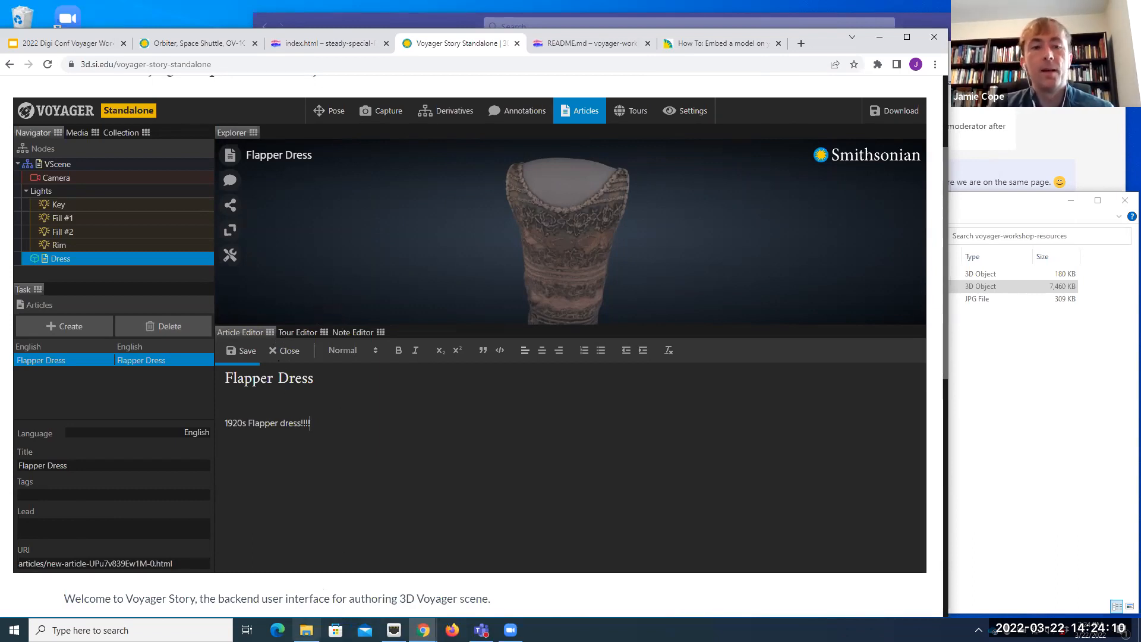
Step: Import NMAH-JN2020-00073-000001.jpg from the voyager-workshop-resources folder into the Voyager scene
left_click(306, 630)
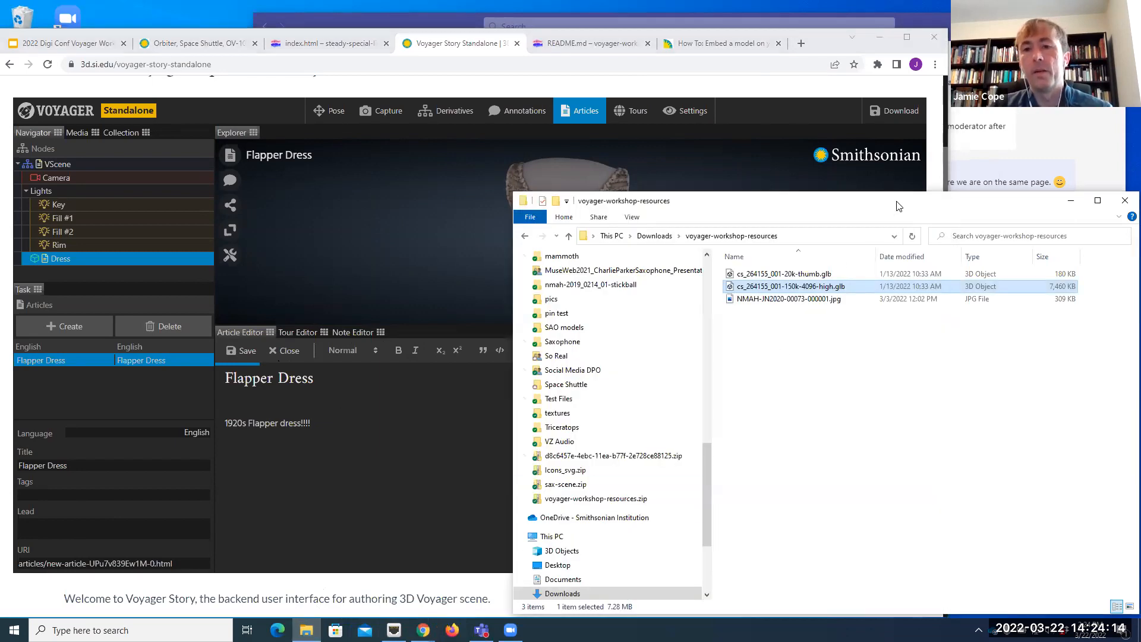
left_click_drag(898, 206, 904, 204)
left_click(828, 300)
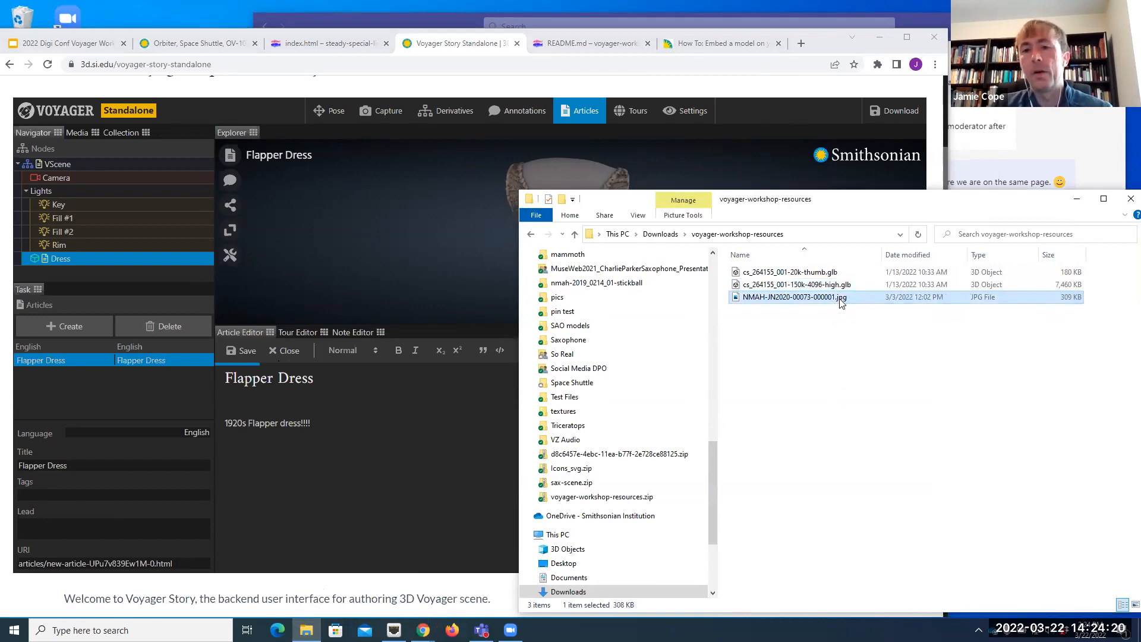
left_click_drag(841, 303, 408, 227)
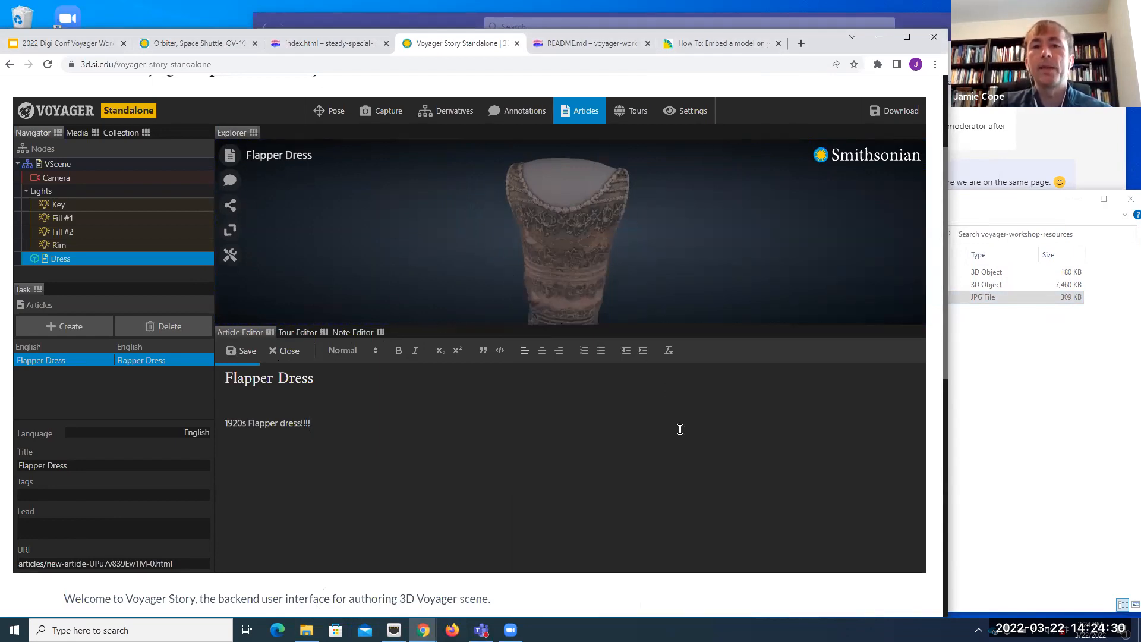
Step: Insert the imported NMAH-JN2020-00073-000001.jpg from the scene's media into the article after the body text and look it over
left_click(78, 133)
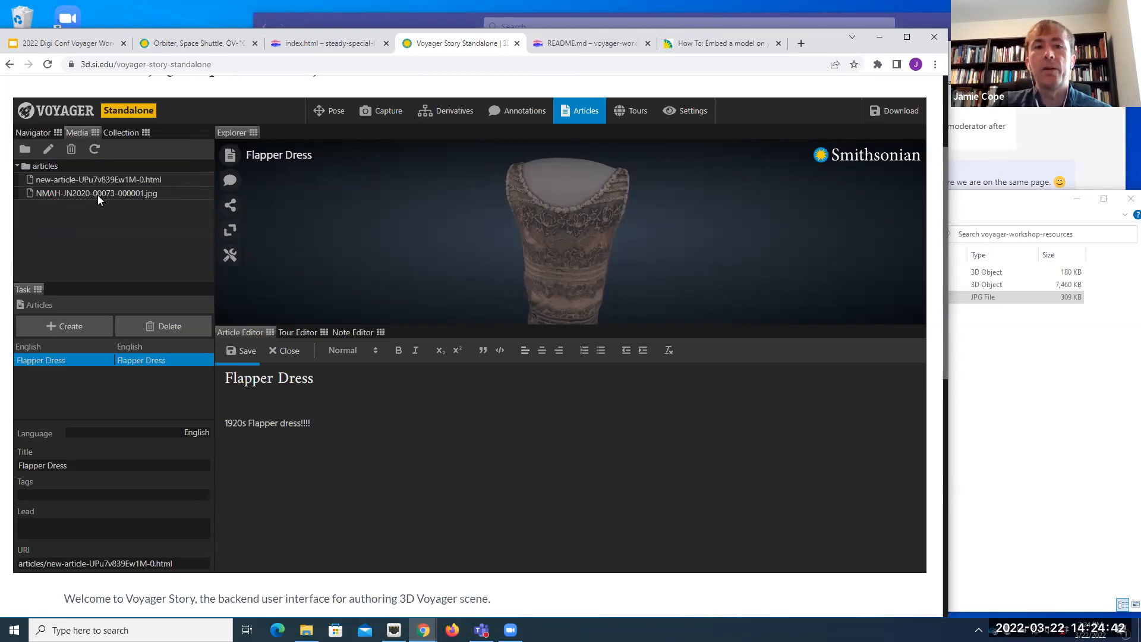
left_click_drag(98, 195, 337, 479)
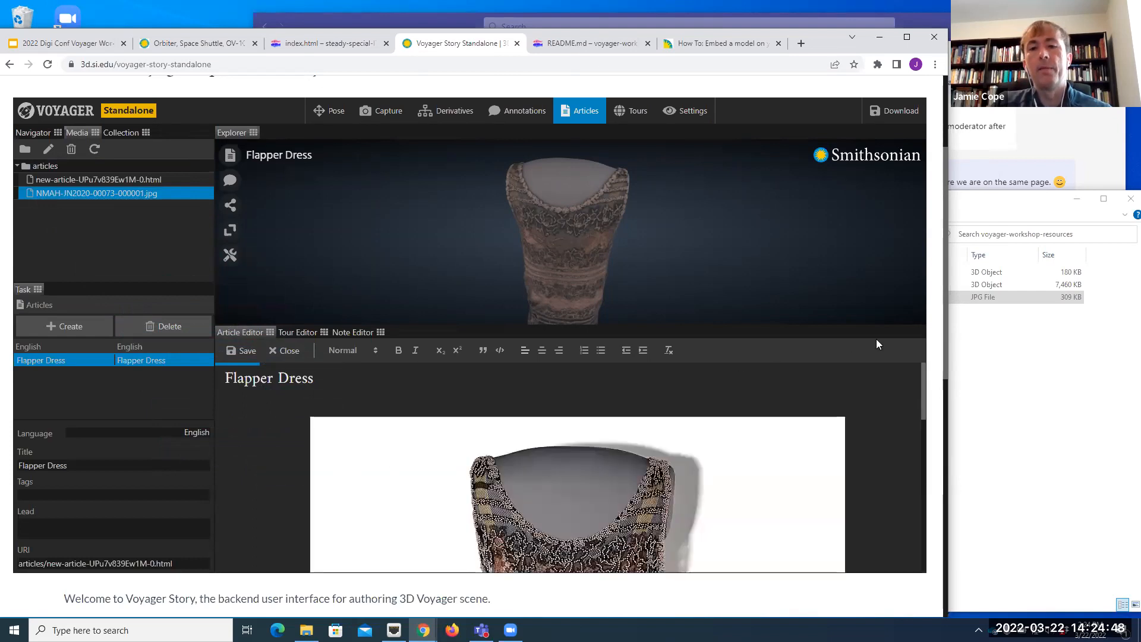
scroll(832, 428, "down", 5)
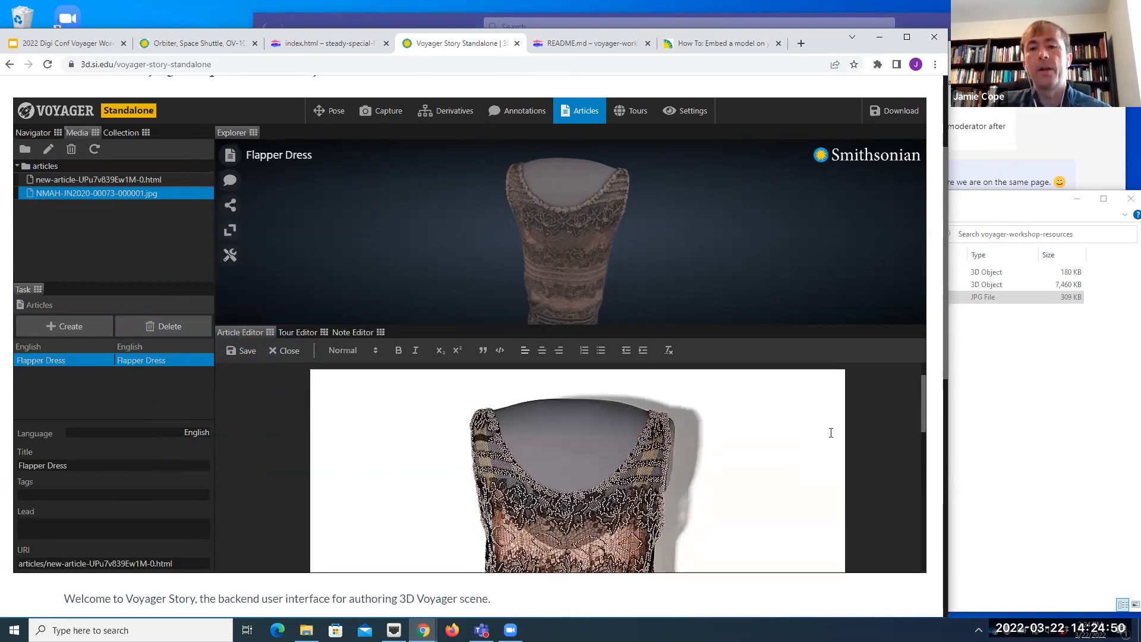
scroll(833, 453, "down", 3)
scroll(832, 456, "up", 8)
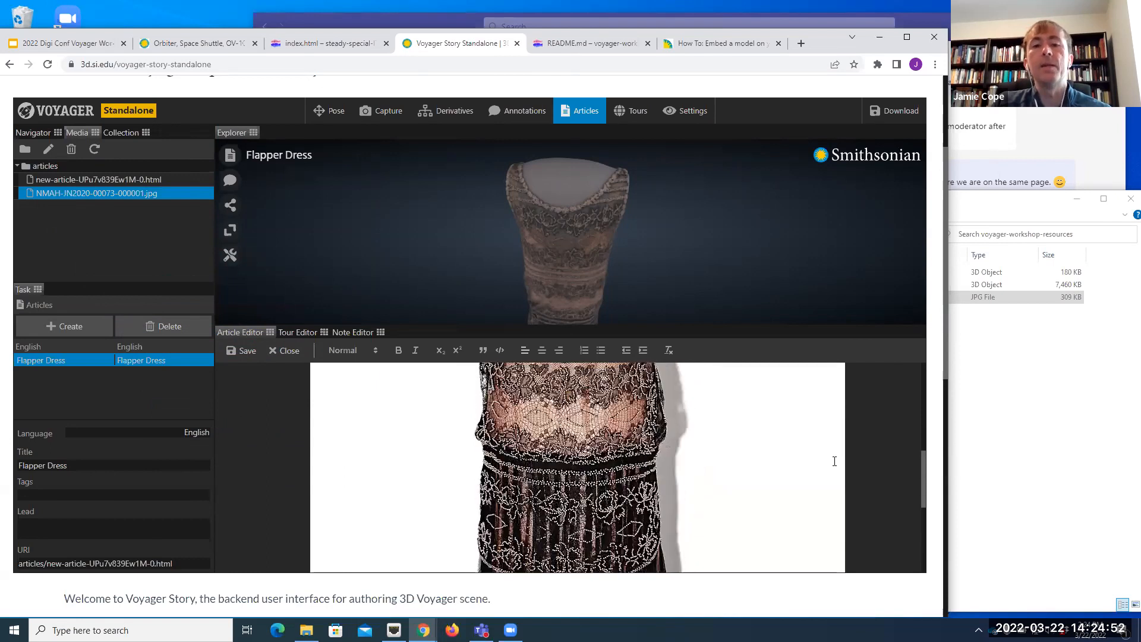
scroll(830, 459, "down", 2)
scroll(830, 459, "up", 5)
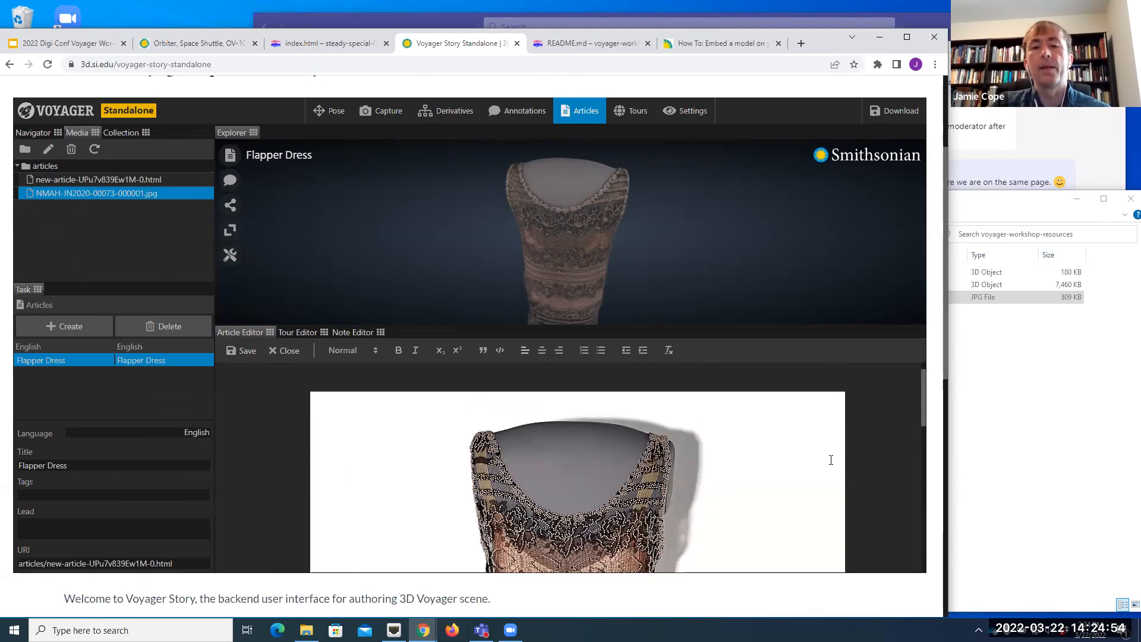
Step: Shrink the article image to about 154 × 205 and place it on its own line below the body text
left_click(743, 487)
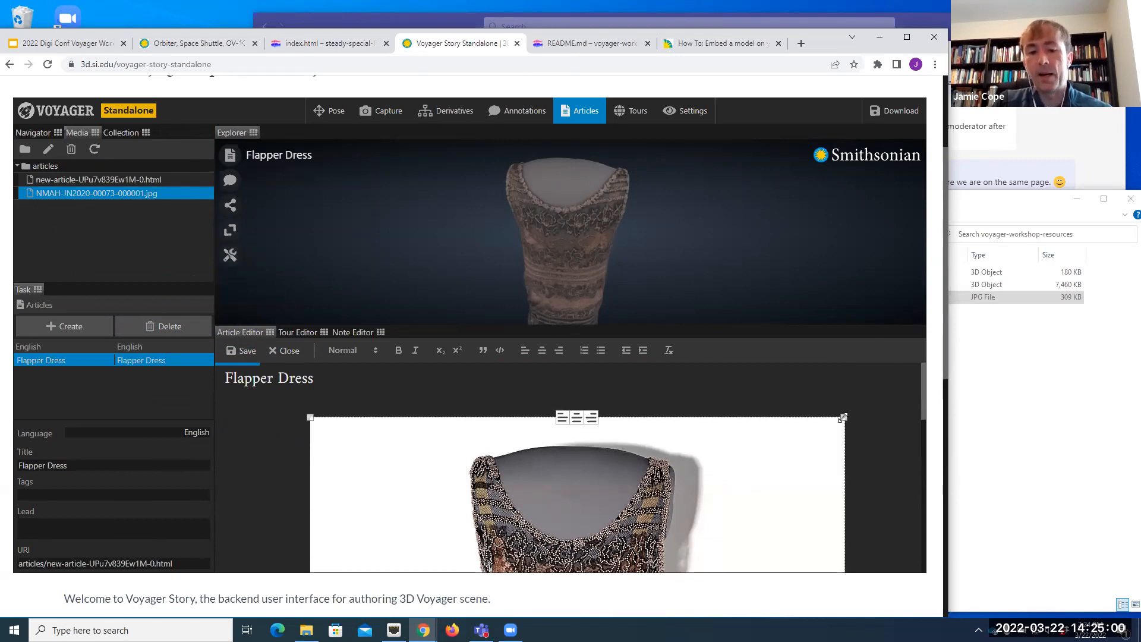
left_click_drag(842, 417, 401, 479)
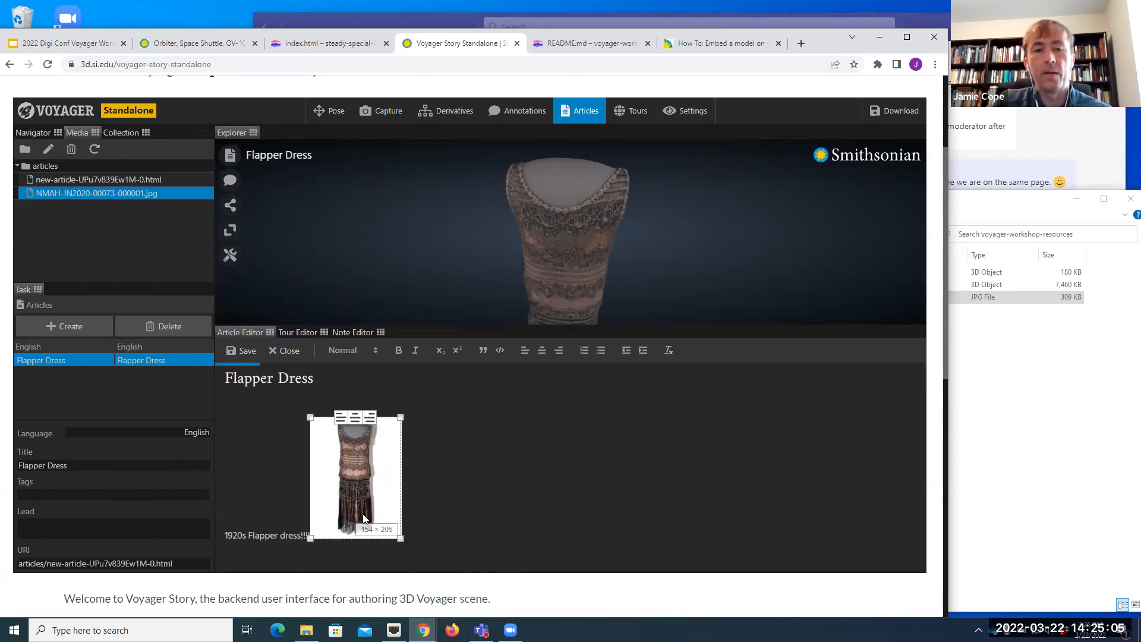
left_click(306, 535)
type("!!!!")
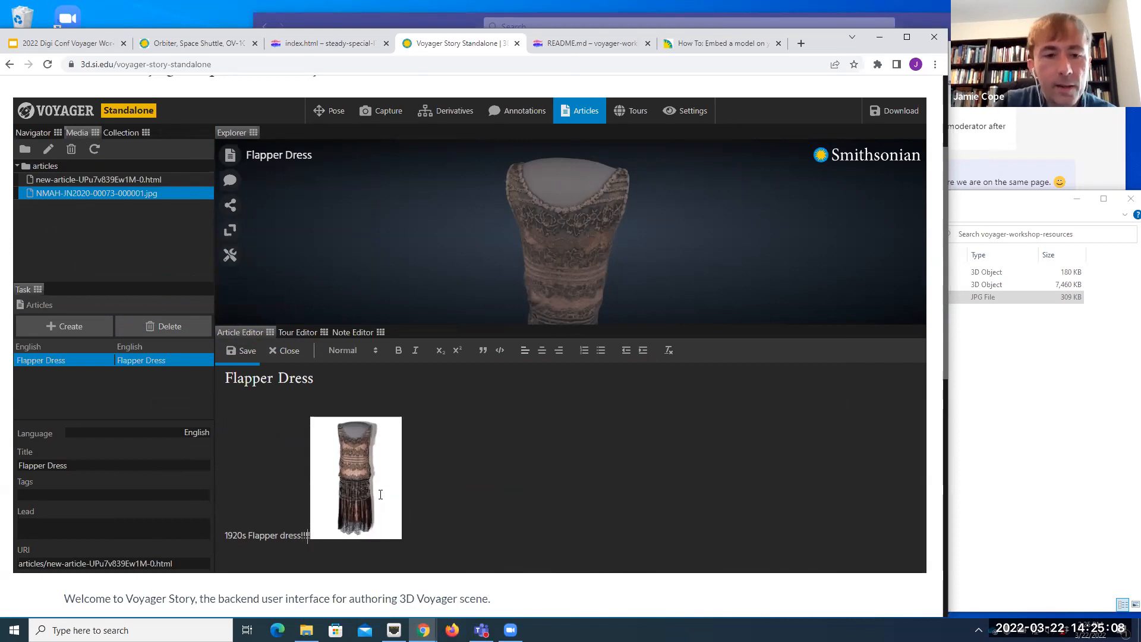
key("Return")
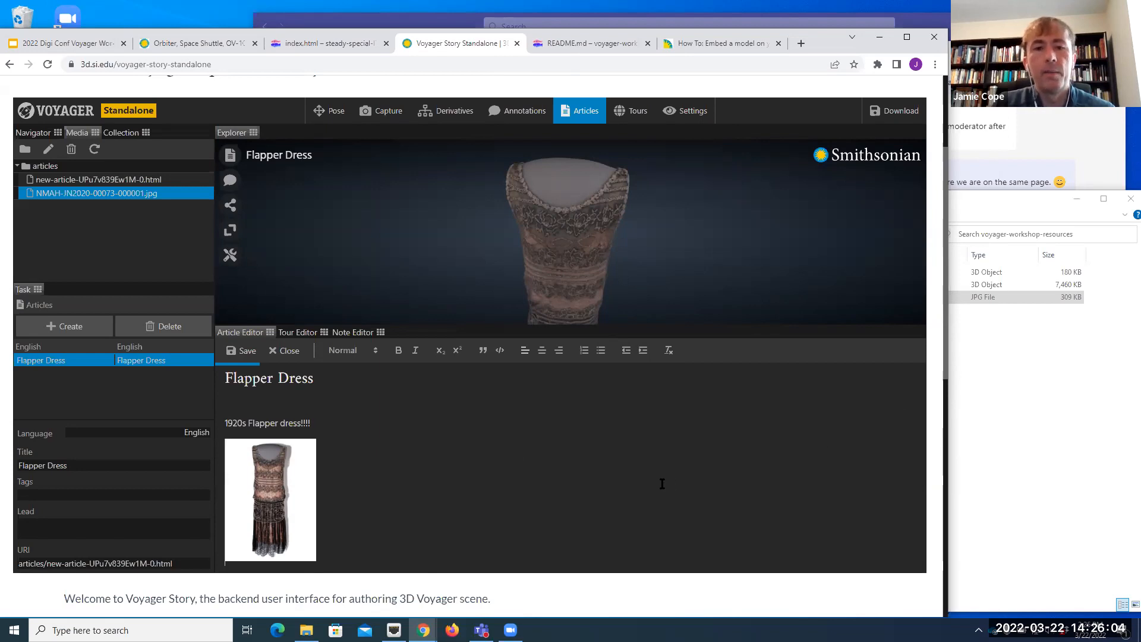
Step: Save the finished Flapper Dress article
scroll(662, 479, "up", 1)
scroll(662, 478, "down", 1)
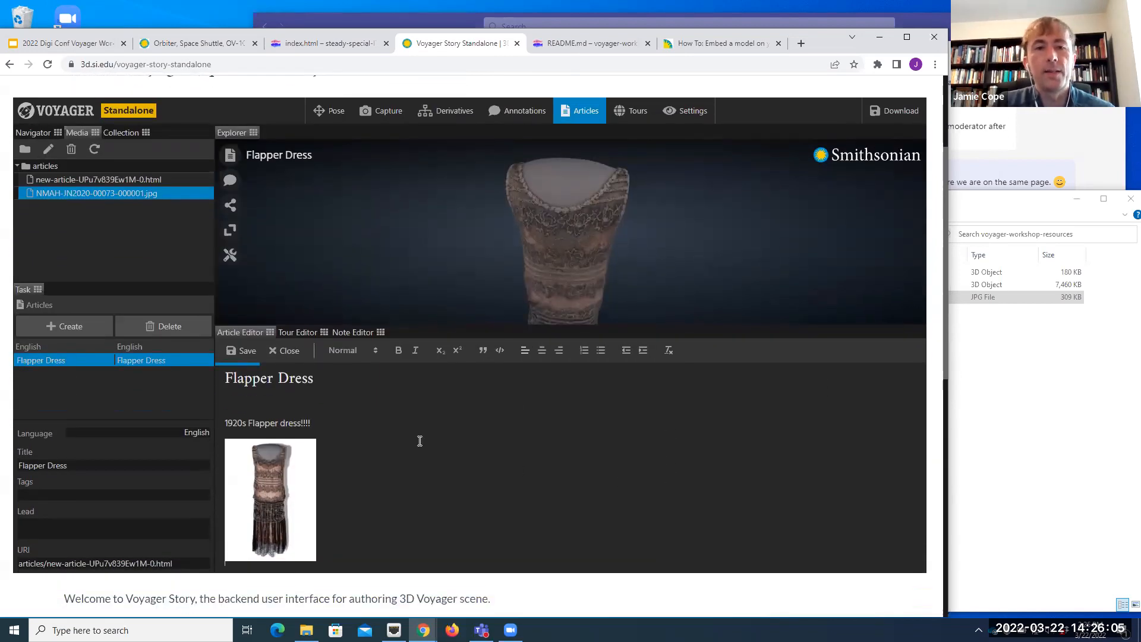
left_click(244, 358)
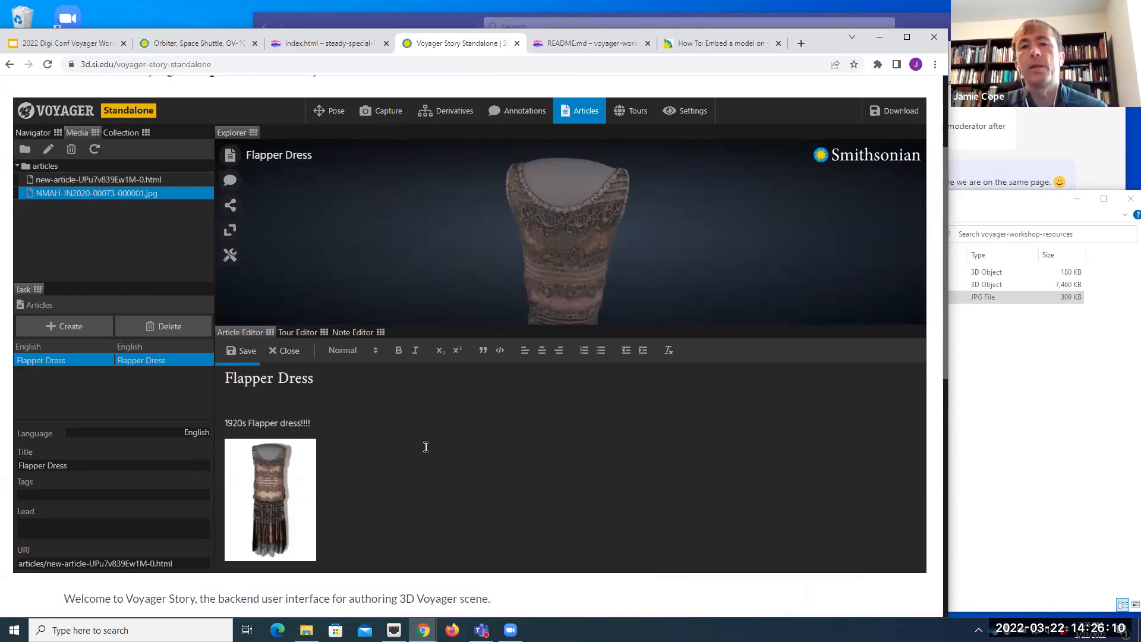
Step: Enlarge the 3D view, preview the Flapper Dress article and the article list in the viewer, and close the article display
left_click_drag(688, 326, 711, 456)
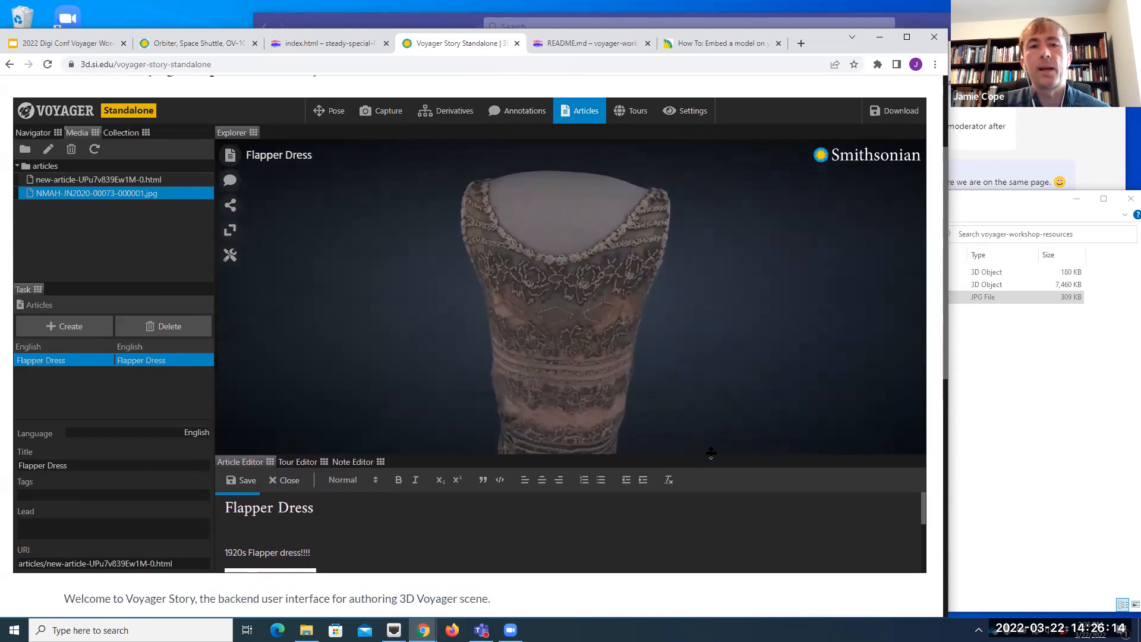
left_click(230, 156)
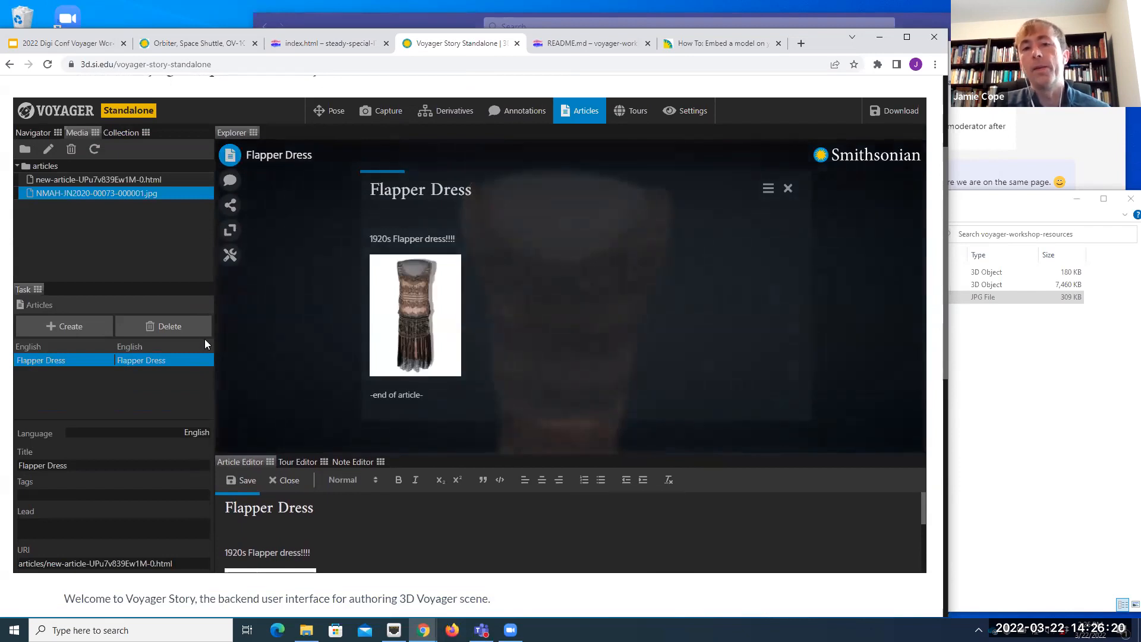
left_click(768, 190)
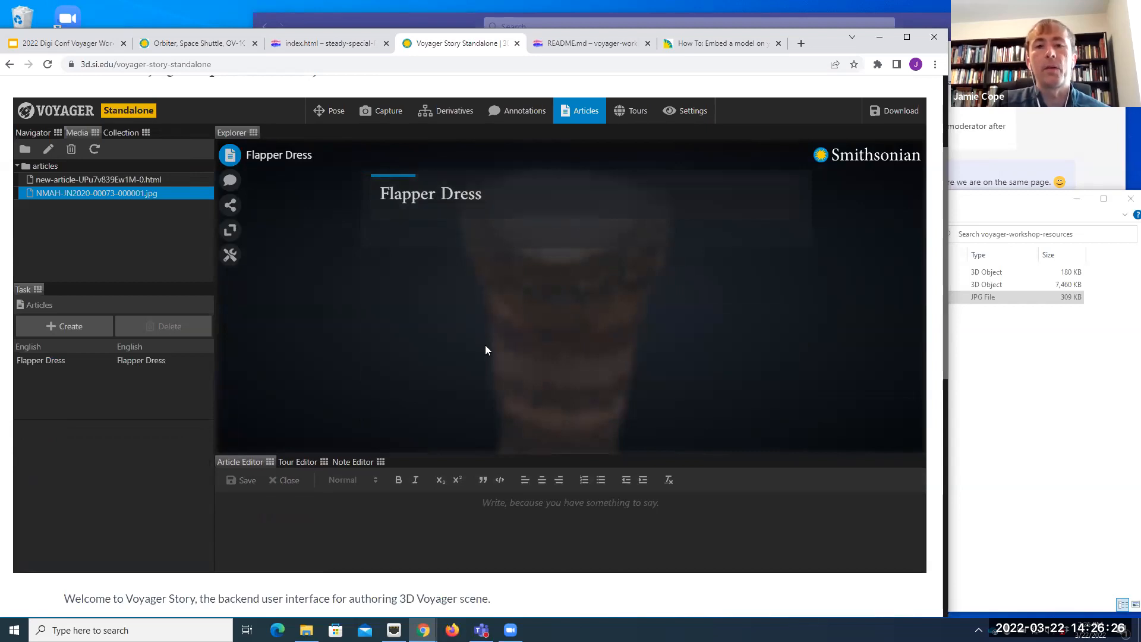
left_click(230, 154)
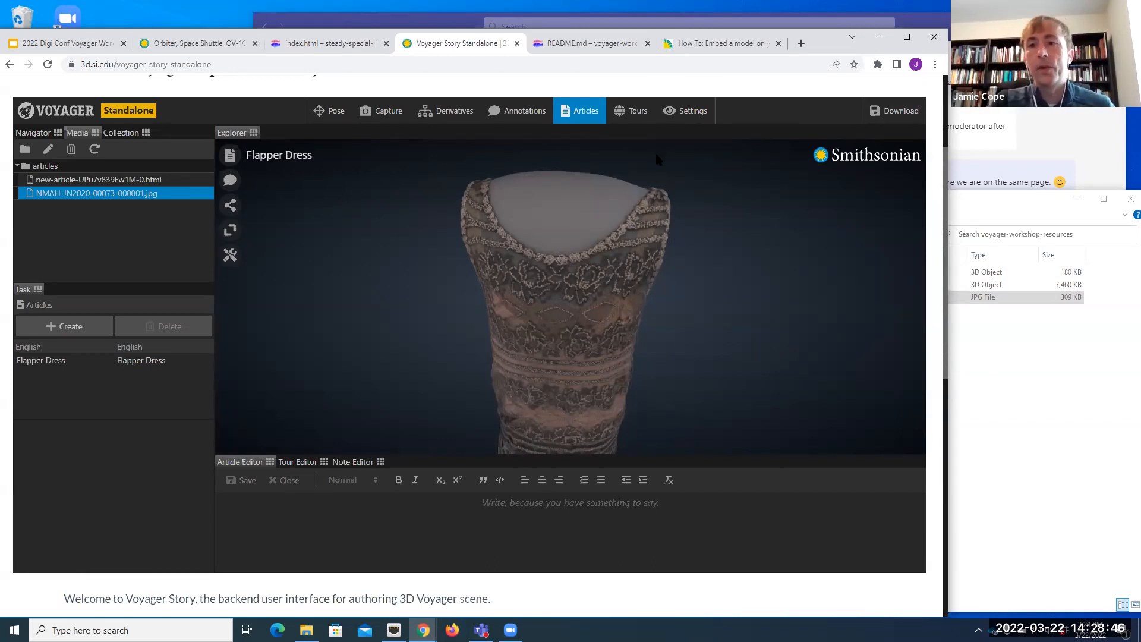
Step: Create a new tour for the scene, with the scene's node tree showing again
left_click(634, 118)
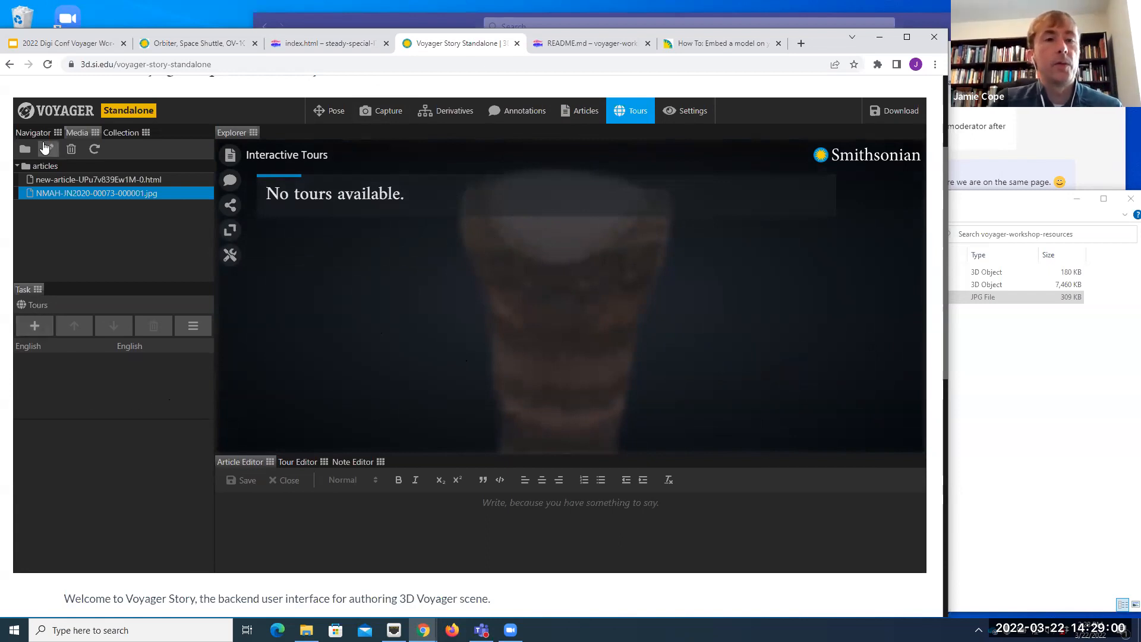
left_click(42, 133)
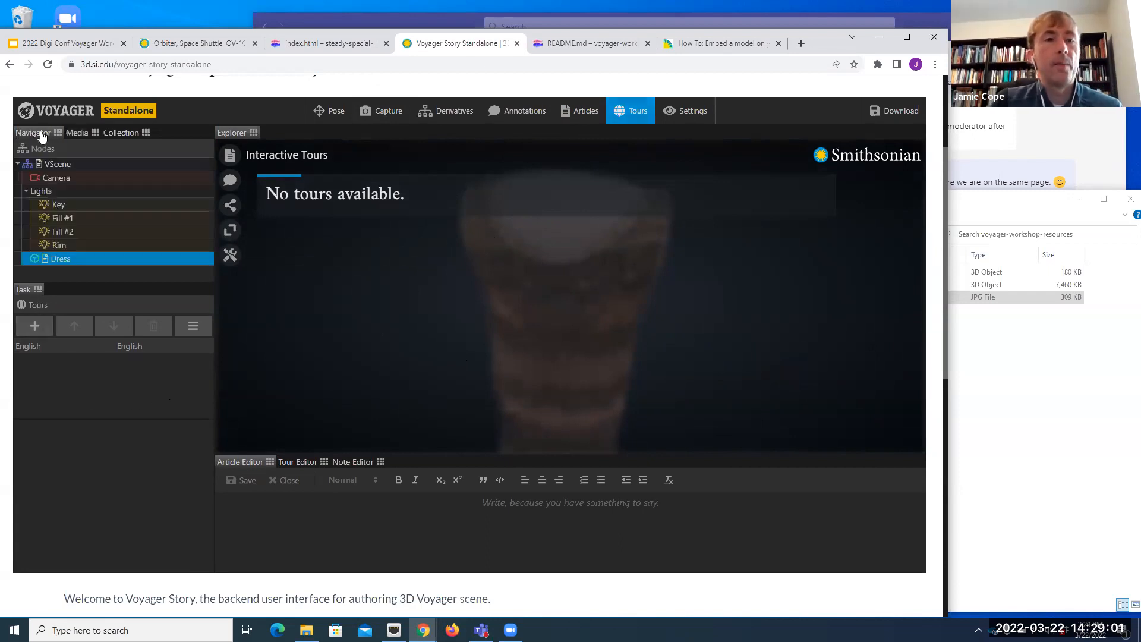
left_click(35, 325)
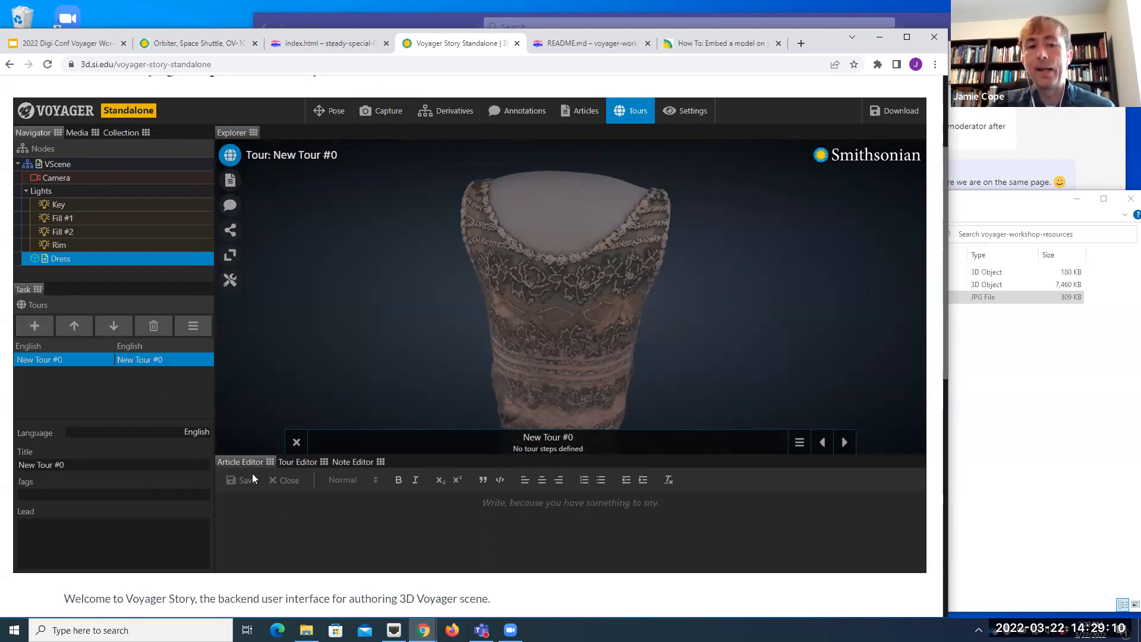
Step: Bring up the tour editor and add the Viewer settings to the tour's snapshot configuration
left_click(305, 467)
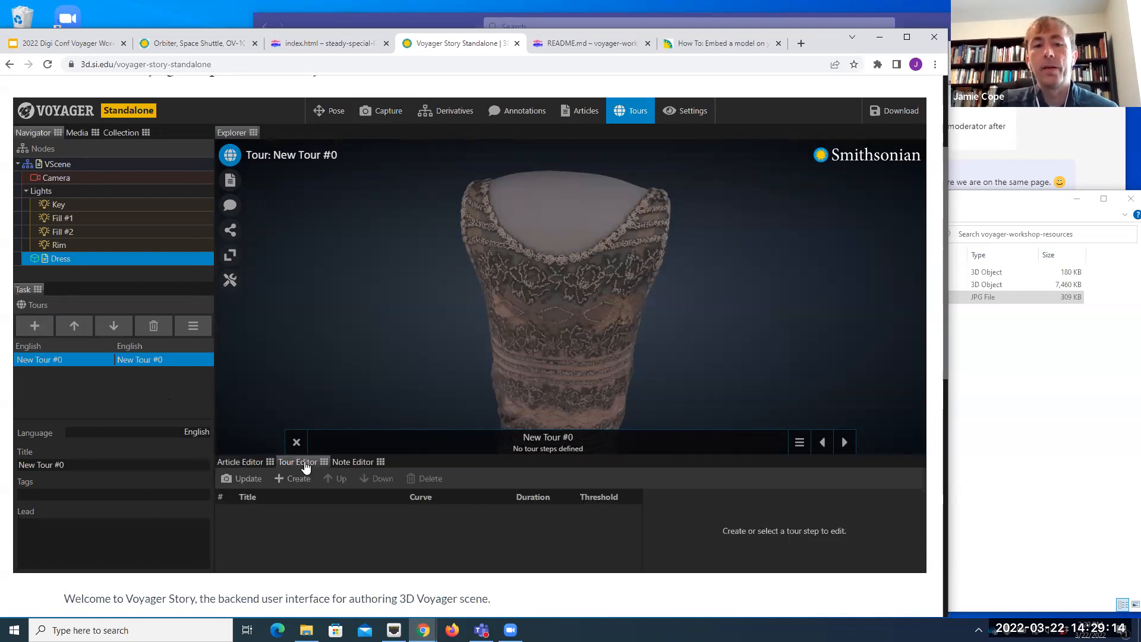
left_click(194, 327)
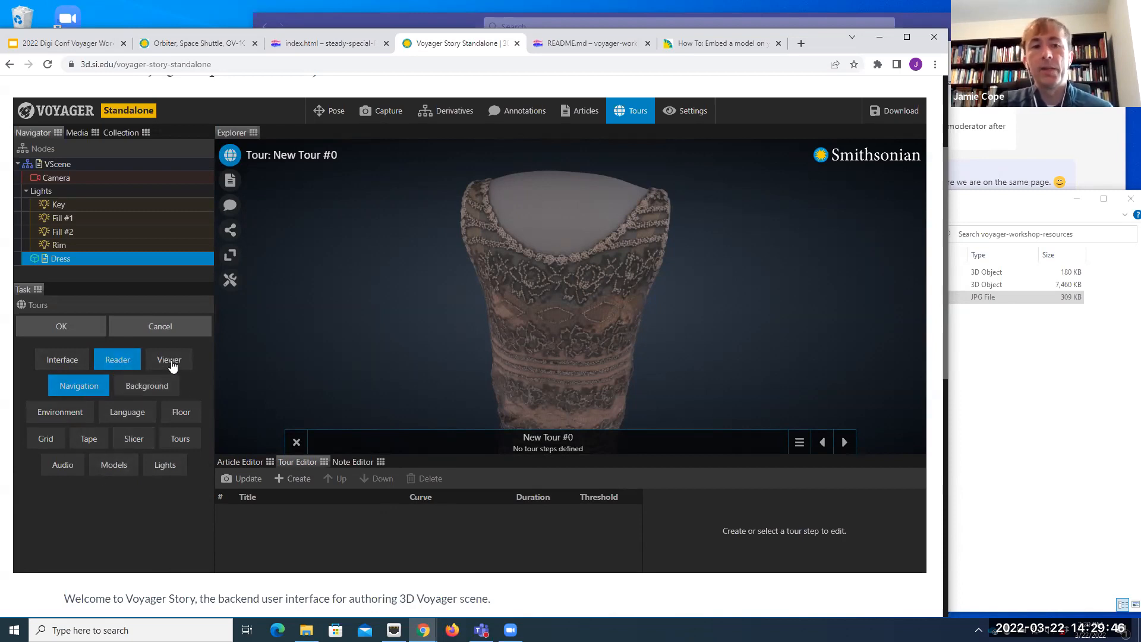
left_click(162, 329)
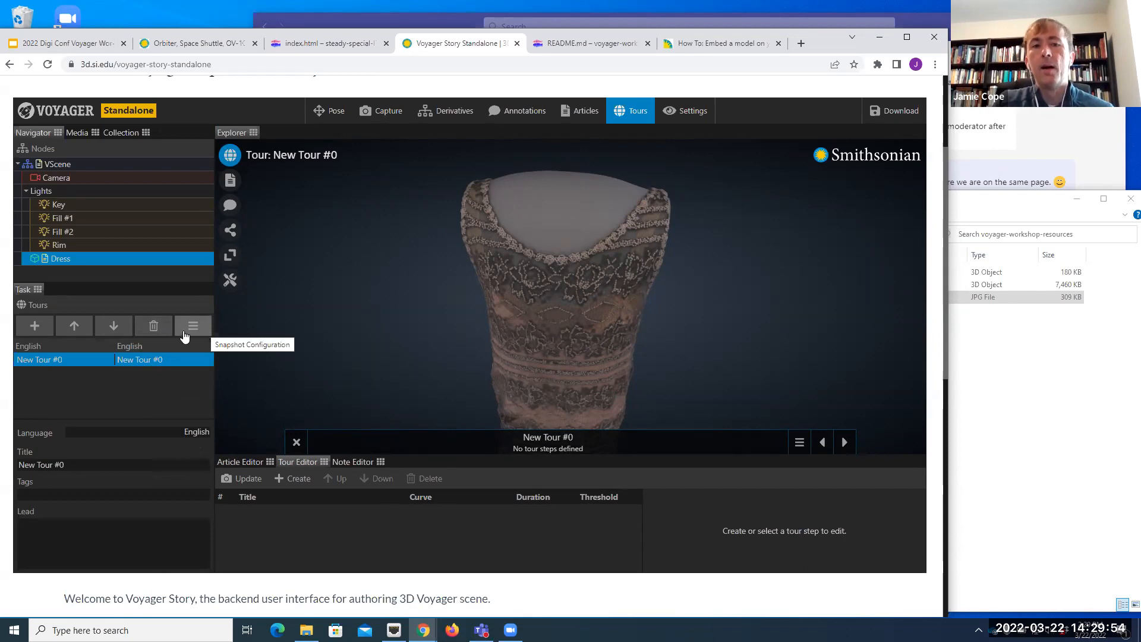
left_click(193, 328)
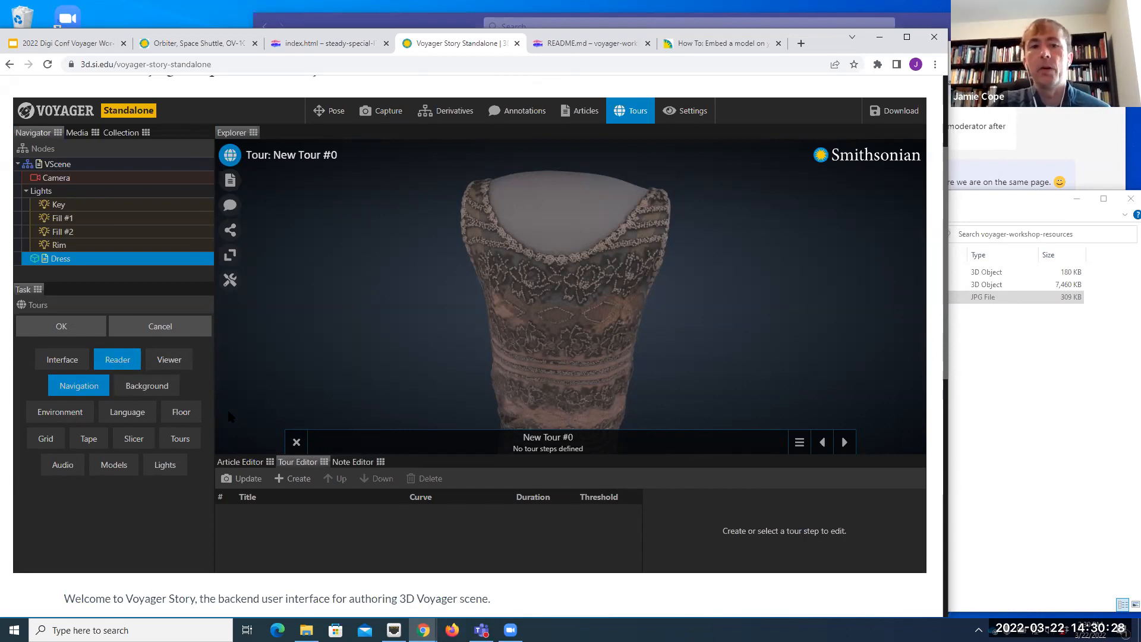
left_click(187, 364)
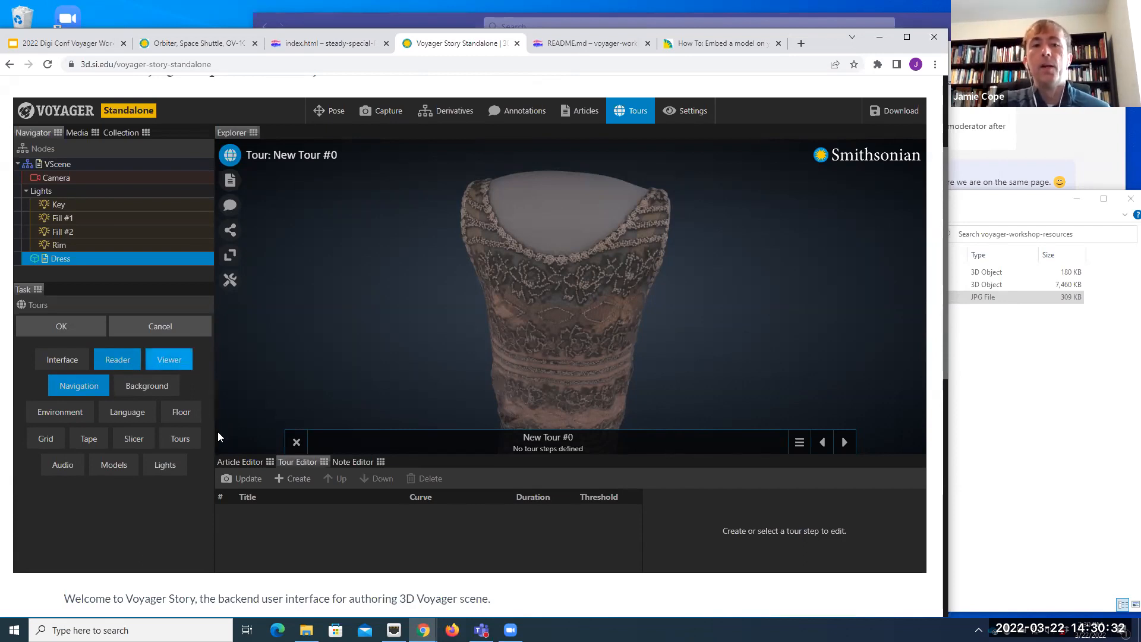
left_click(62, 328)
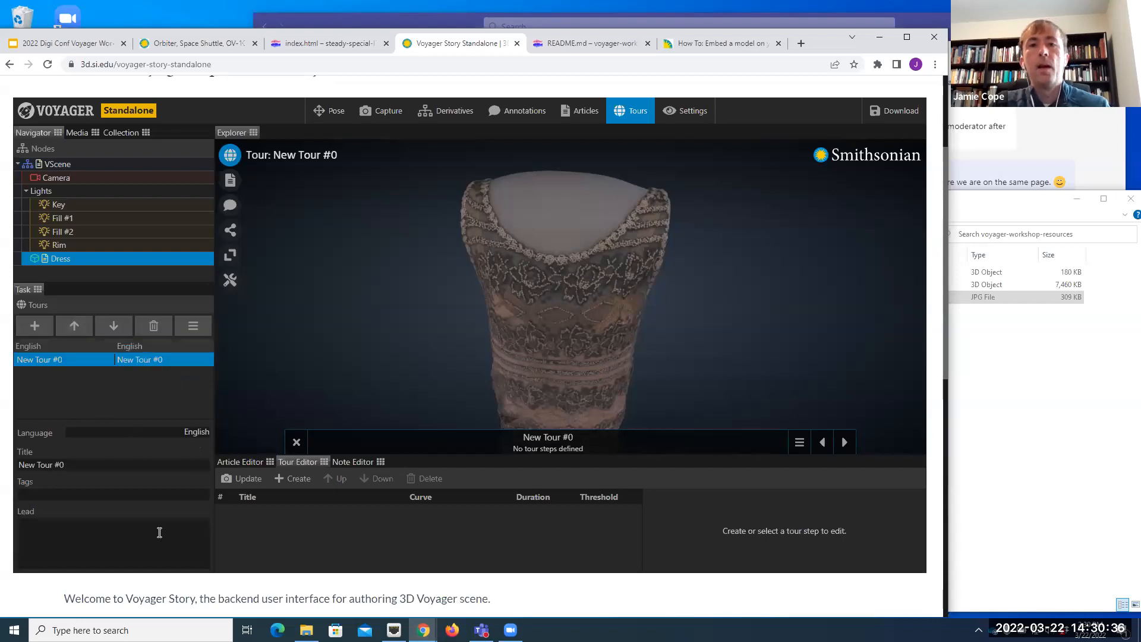
Step: Title the new tour "Dress Tour"
left_click(83, 466)
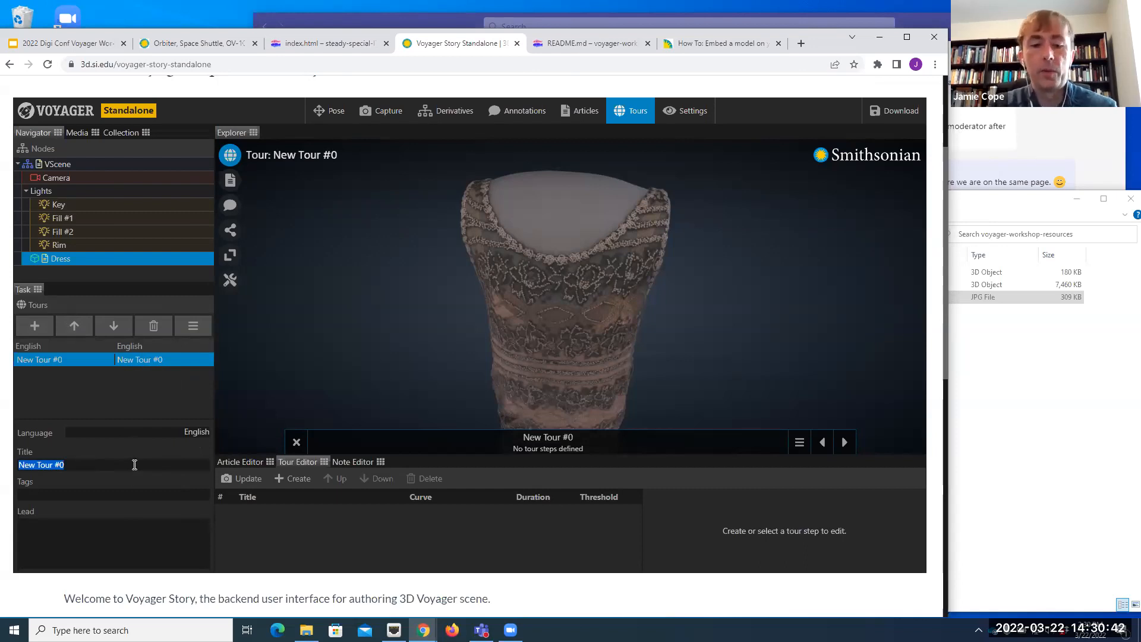
type("Dress Tour")
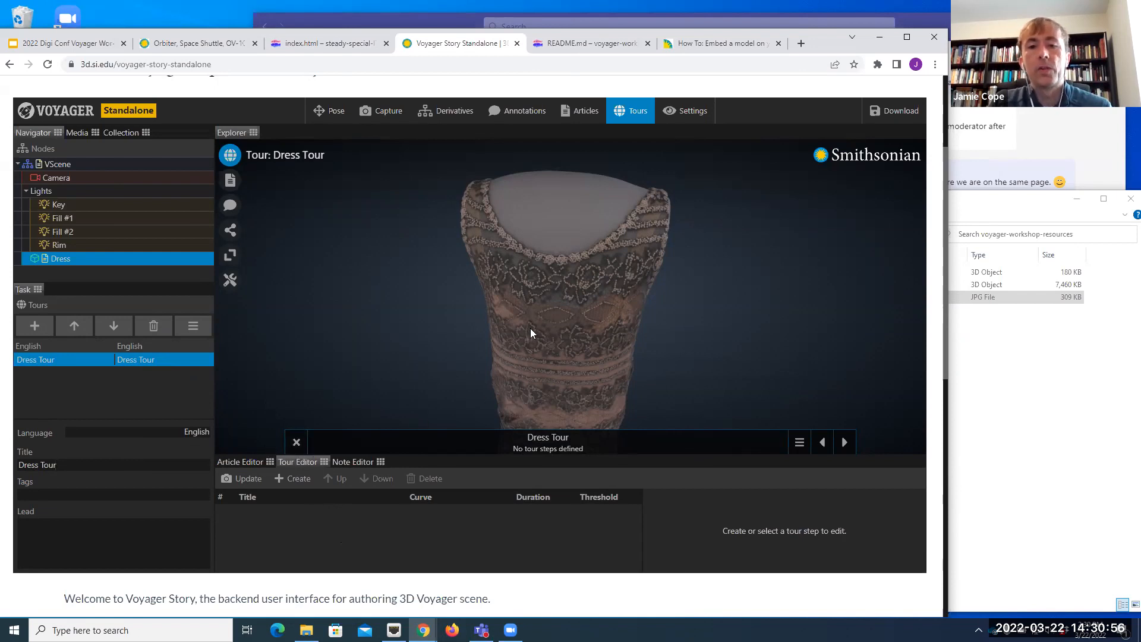
Step: Frame the whole dress from the front and create the first tour step from that view
scroll(525, 326, "down", 5)
left_click_drag(527, 326, 574, 324)
scroll(557, 324, "up", 4)
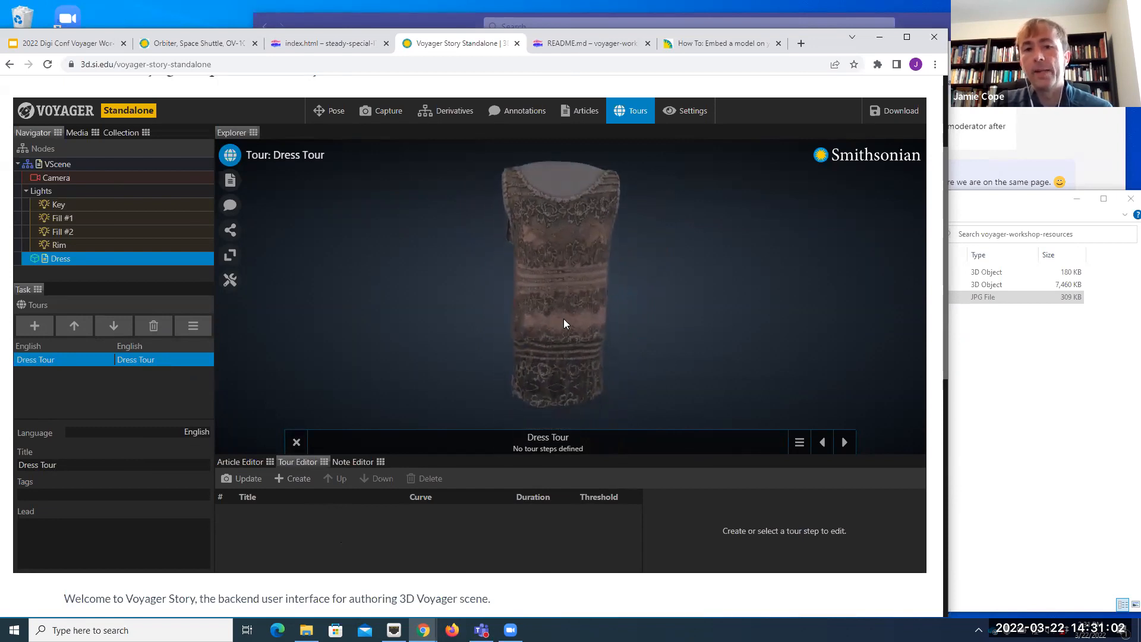
mouse_move(573, 356)
left_mouse_down()
mouse_move(583, 349)
mouse_move(553, 333)
mouse_move(570, 339)
left_mouse_up()
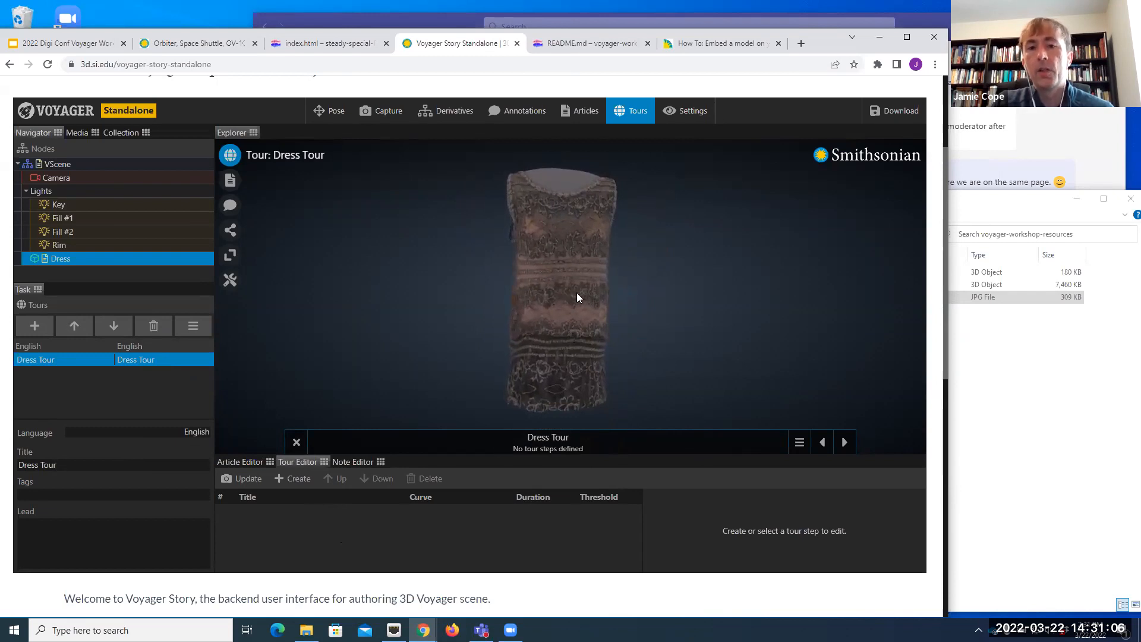
left_click_drag(558, 272, 576, 272)
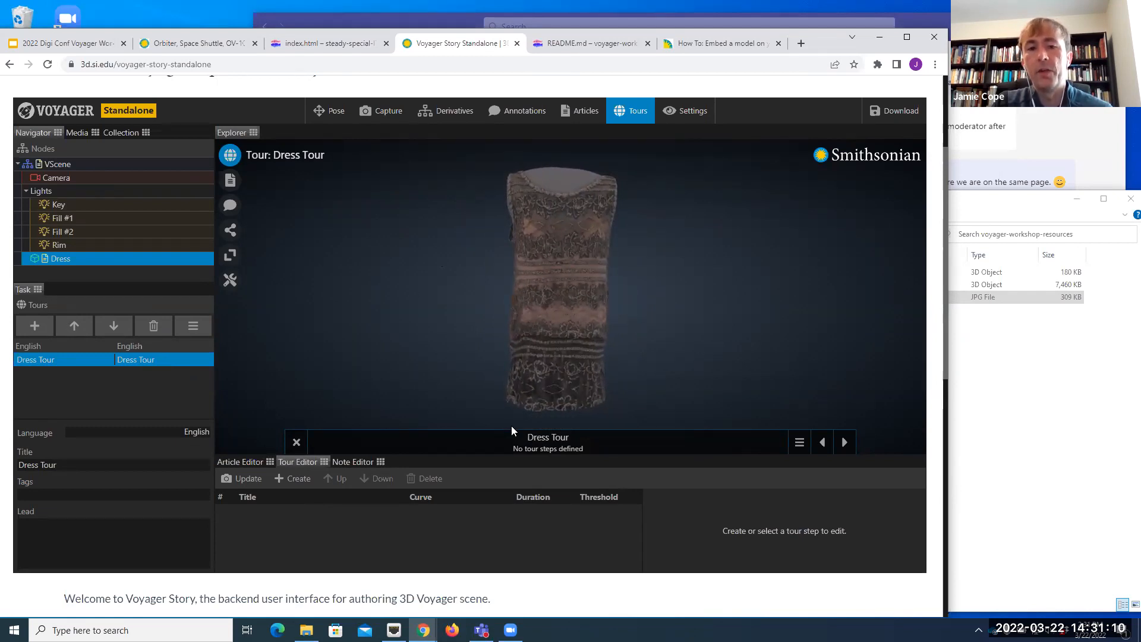
left_click(297, 479)
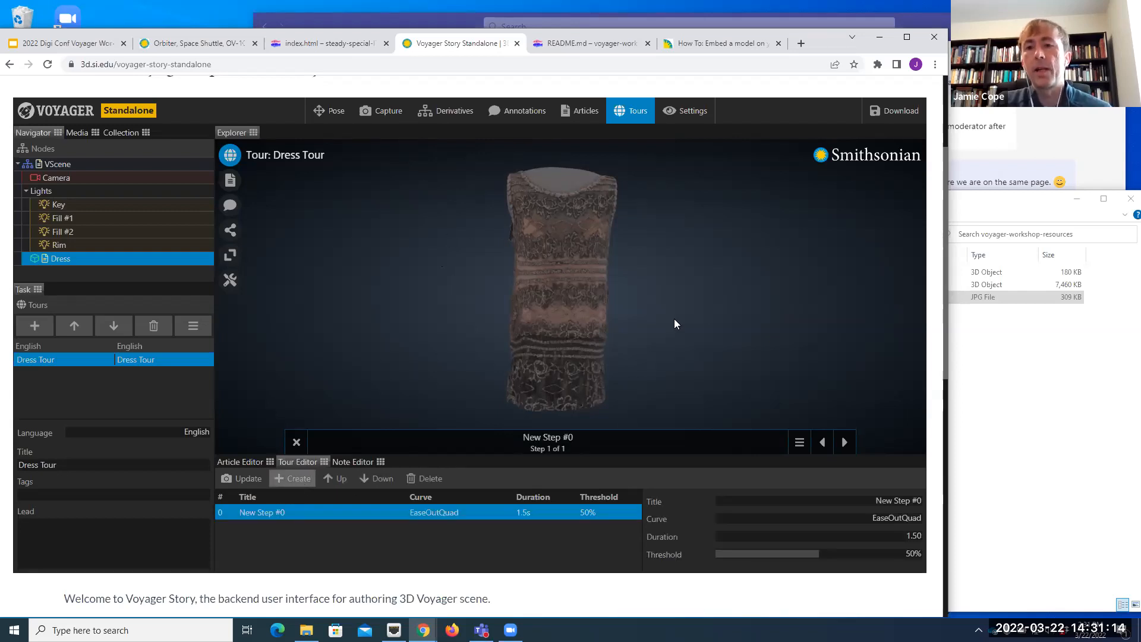
Step: Title the first tour step "Full View"
left_click(903, 504)
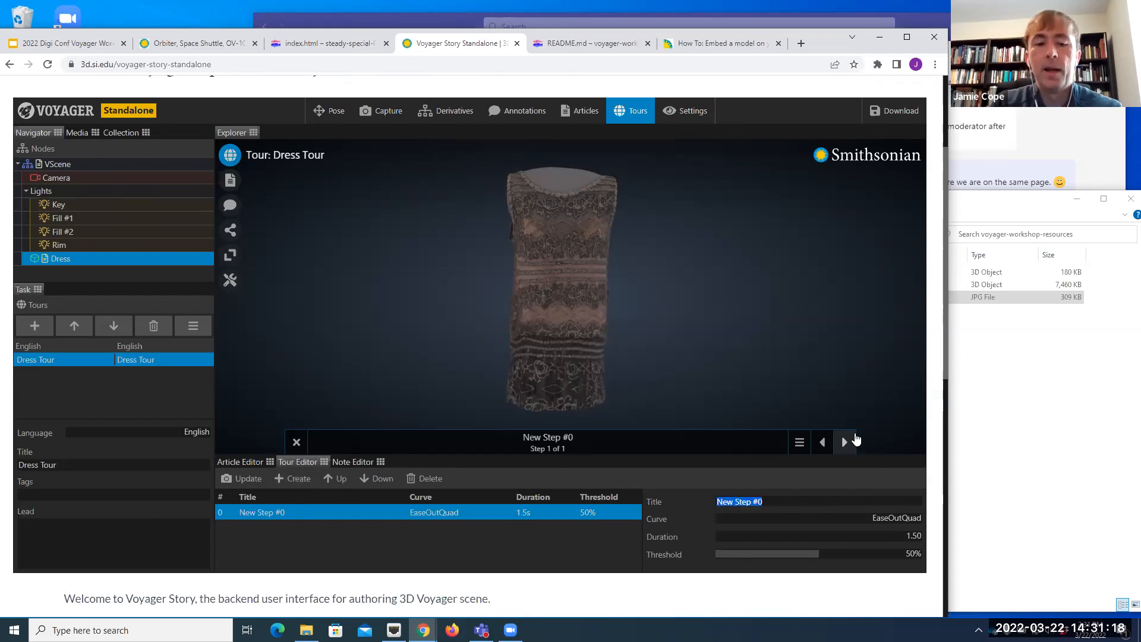
type("Full View")
left_click(606, 549)
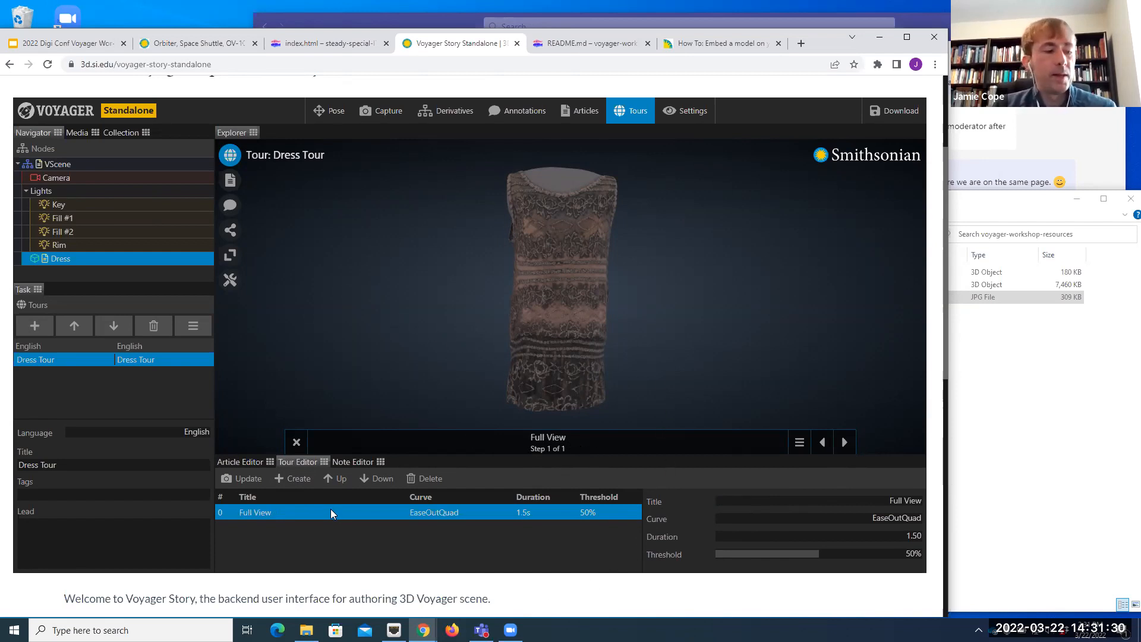
Step: Add a second tour step capturing a close view of the shoulder strap with annotations shown, and preview the transition from the first step
left_click(295, 479)
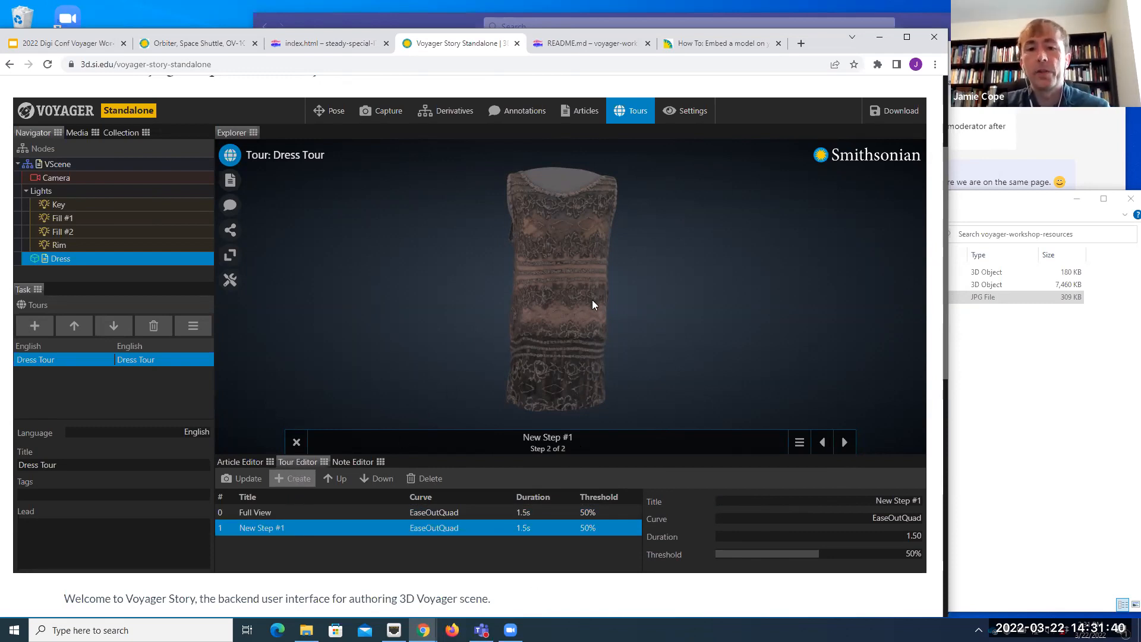
left_click(230, 206)
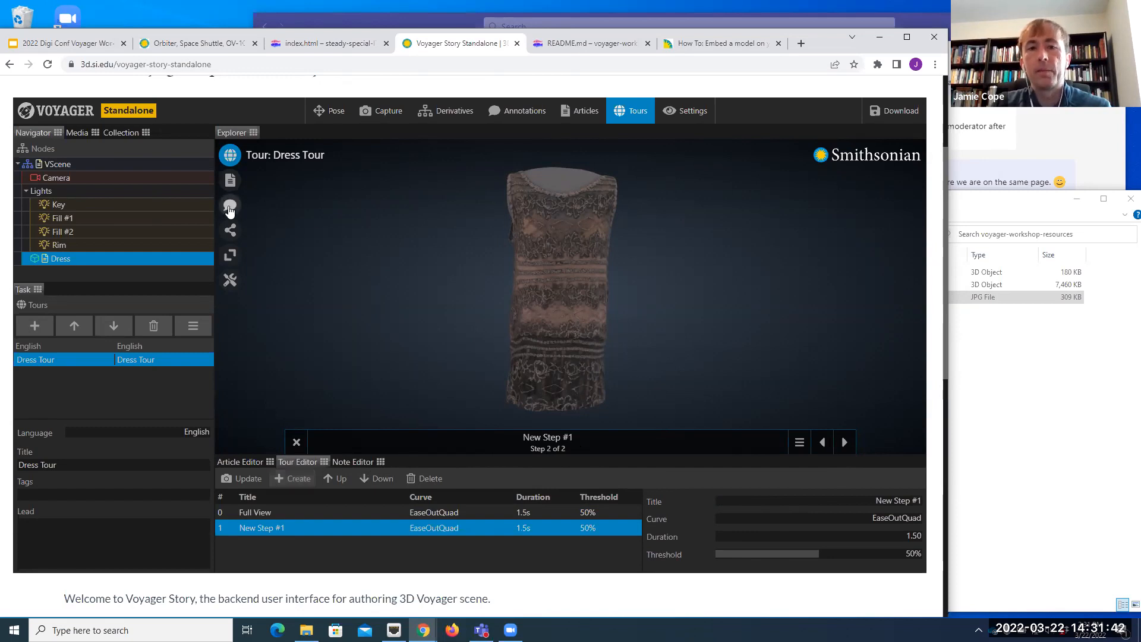
mouse_move(647, 231)
left_mouse_down()
mouse_move(616, 274)
mouse_move(630, 257)
mouse_move(623, 265)
mouse_move(659, 261)
mouse_move(645, 287)
mouse_move(657, 275)
left_mouse_up()
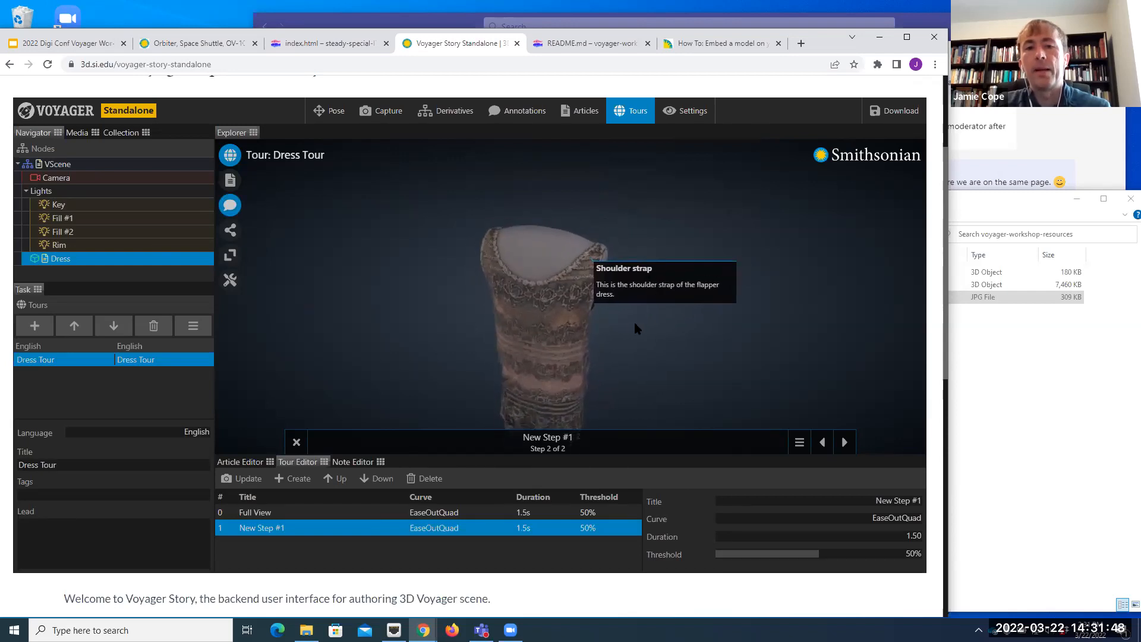
scroll(634, 324, "up", 3)
left_click_drag(639, 329, 643, 343)
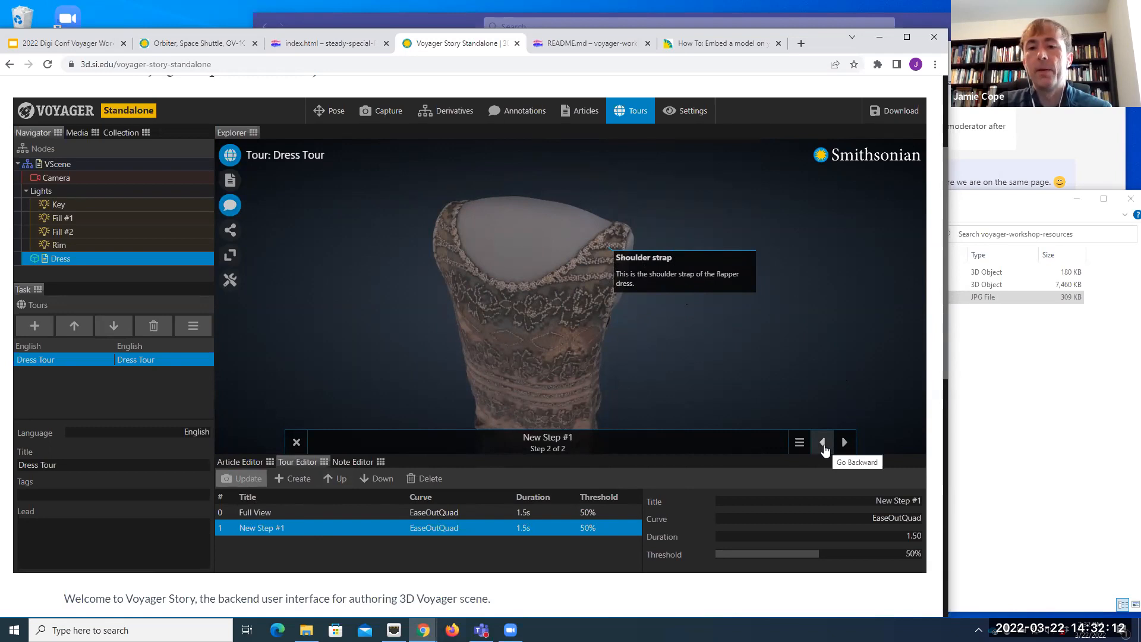
left_click(824, 450)
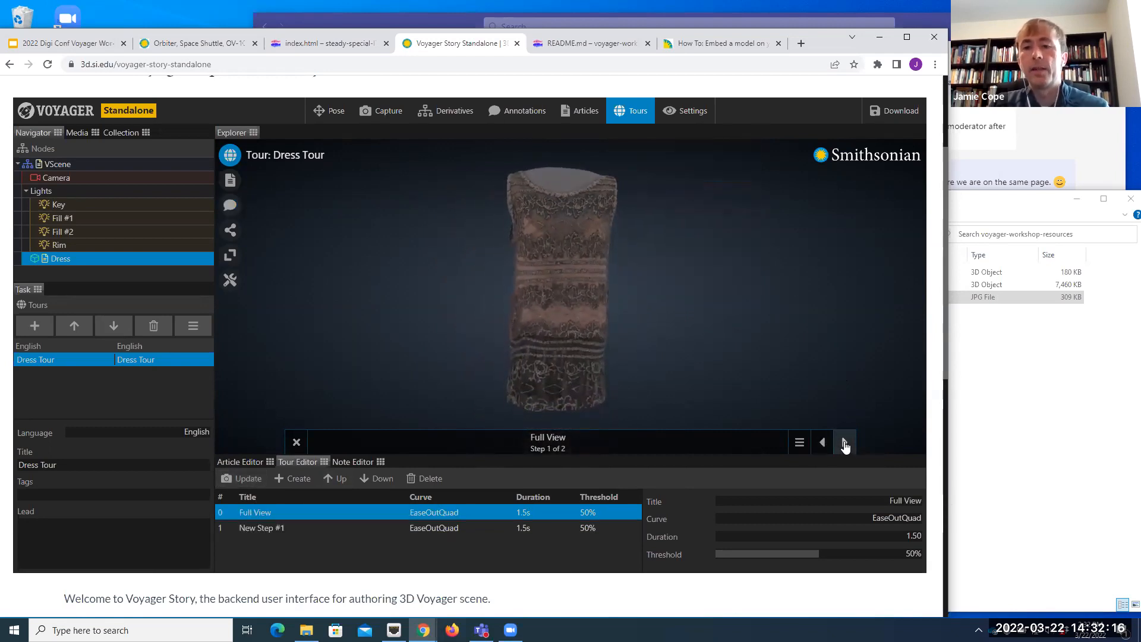
left_click(847, 447)
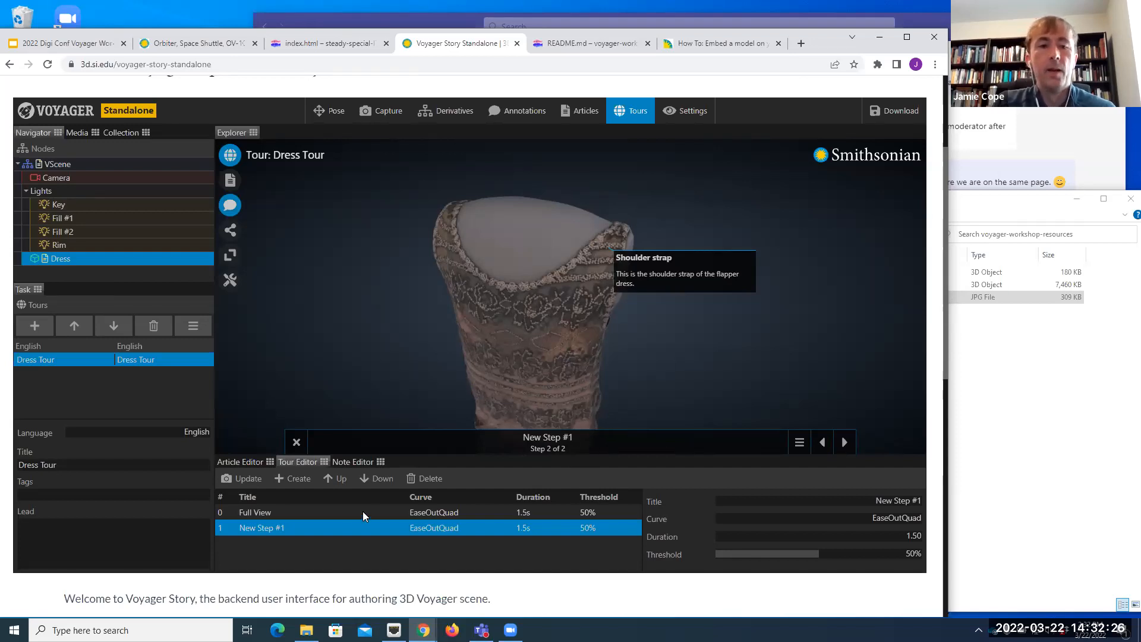
Step: Add a third tour step and update it with a close view of the dress's hem and its annotation
left_click(299, 488)
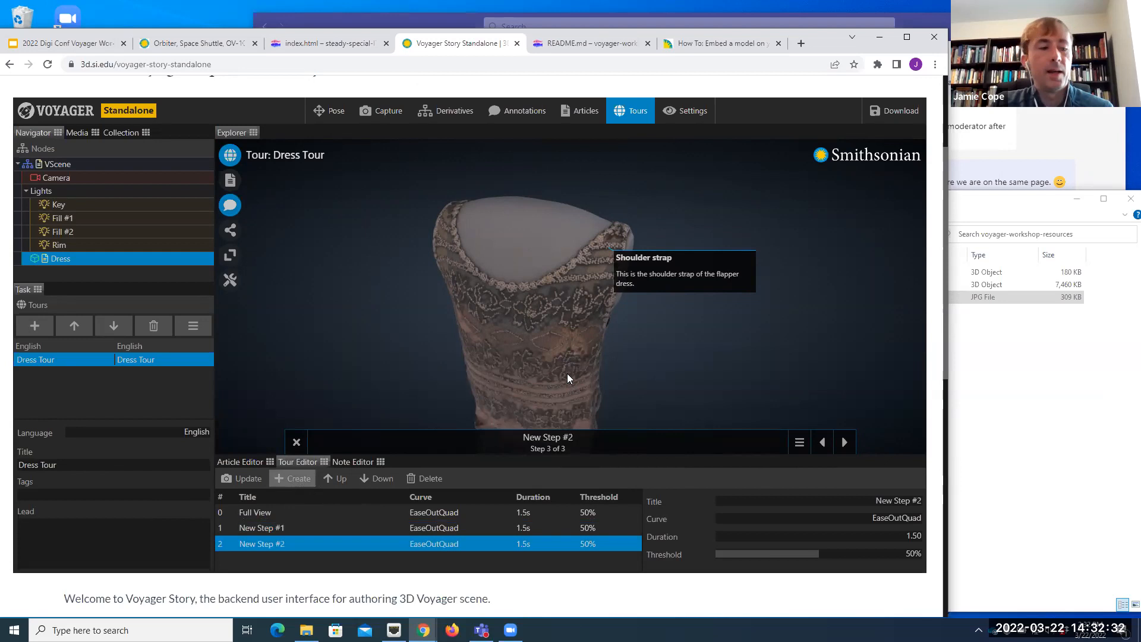
left_click_drag(563, 364, 570, 321)
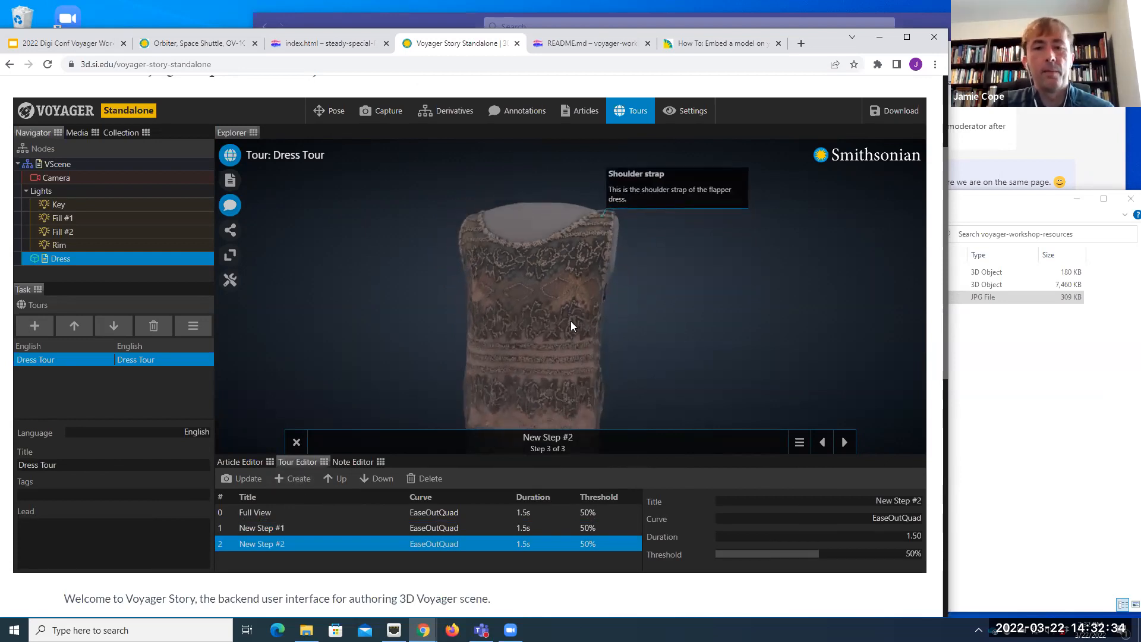
mouse_move(566, 402)
left_mouse_down()
mouse_move(580, 280)
mouse_move(580, 359)
mouse_move(571, 316)
mouse_move(583, 321)
left_mouse_up()
left_click(585, 316)
scroll(588, 351, "up", 3)
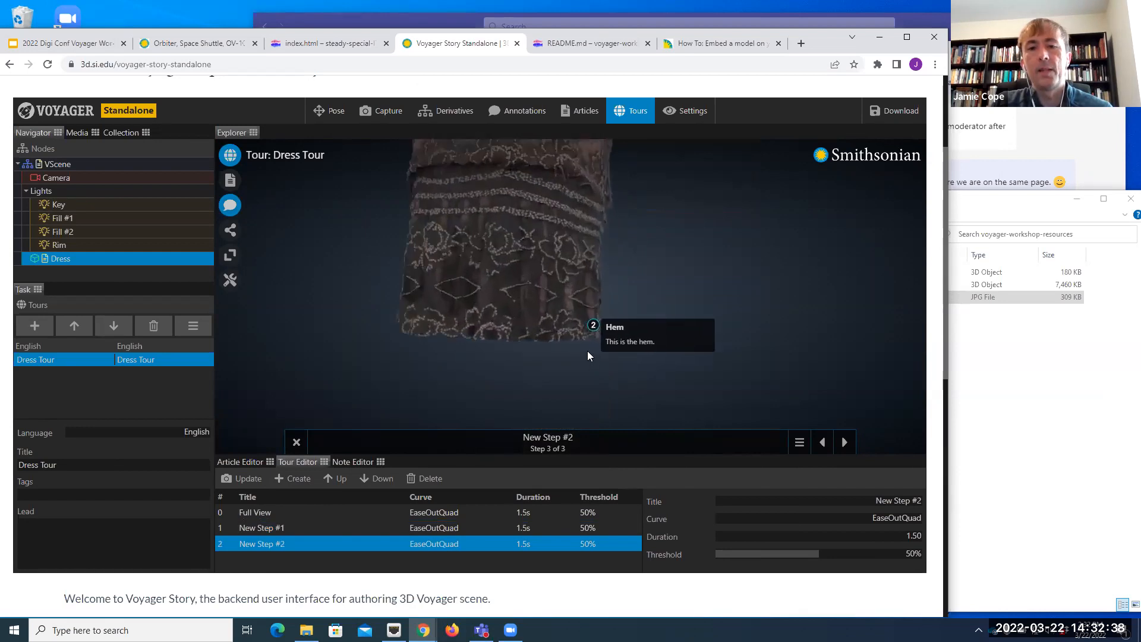
mouse_move(586, 379)
left_mouse_down()
mouse_move(568, 366)
mouse_move(574, 375)
left_mouse_up()
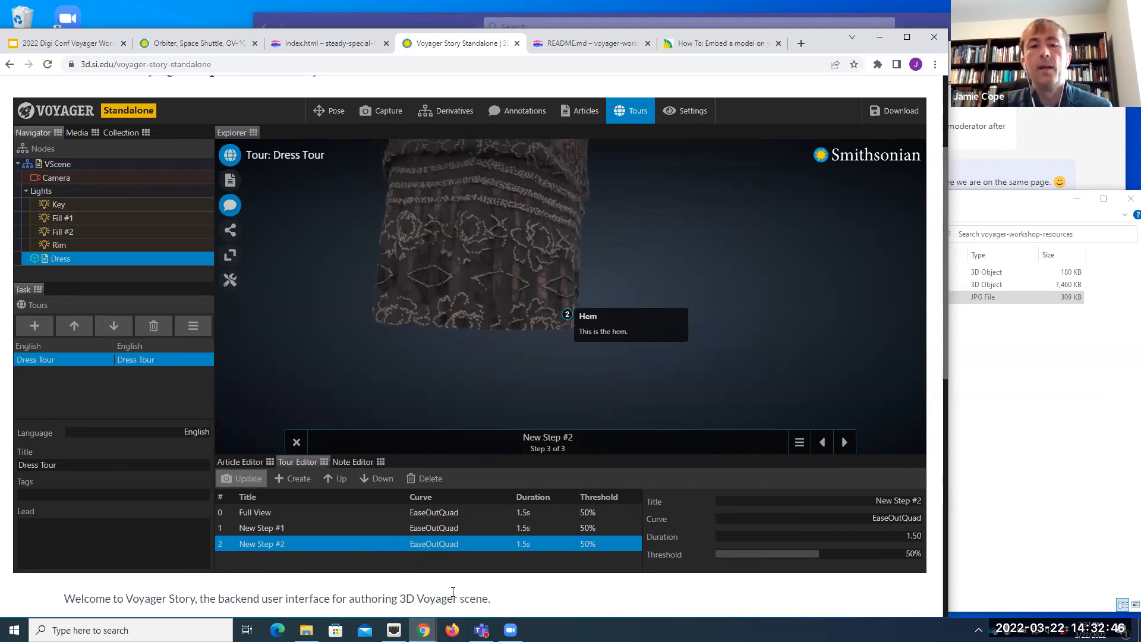
Step: Rename the second tour step, the shoulder strap close-up, as "Shoulder view"
left_click(270, 527)
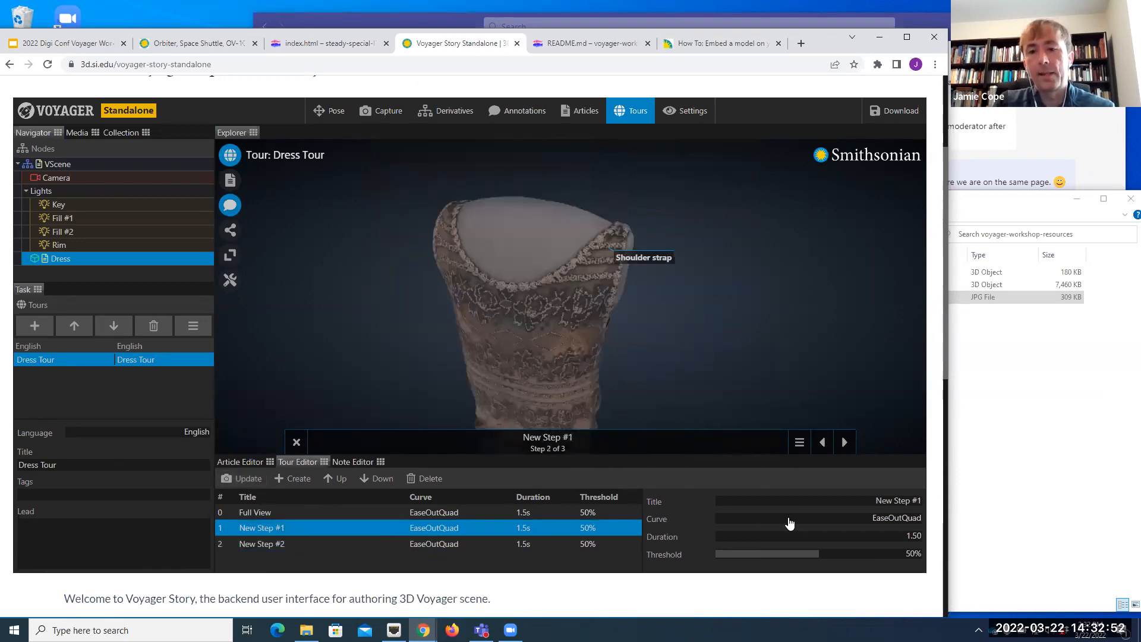
left_click(861, 501)
type("Shoulder view")
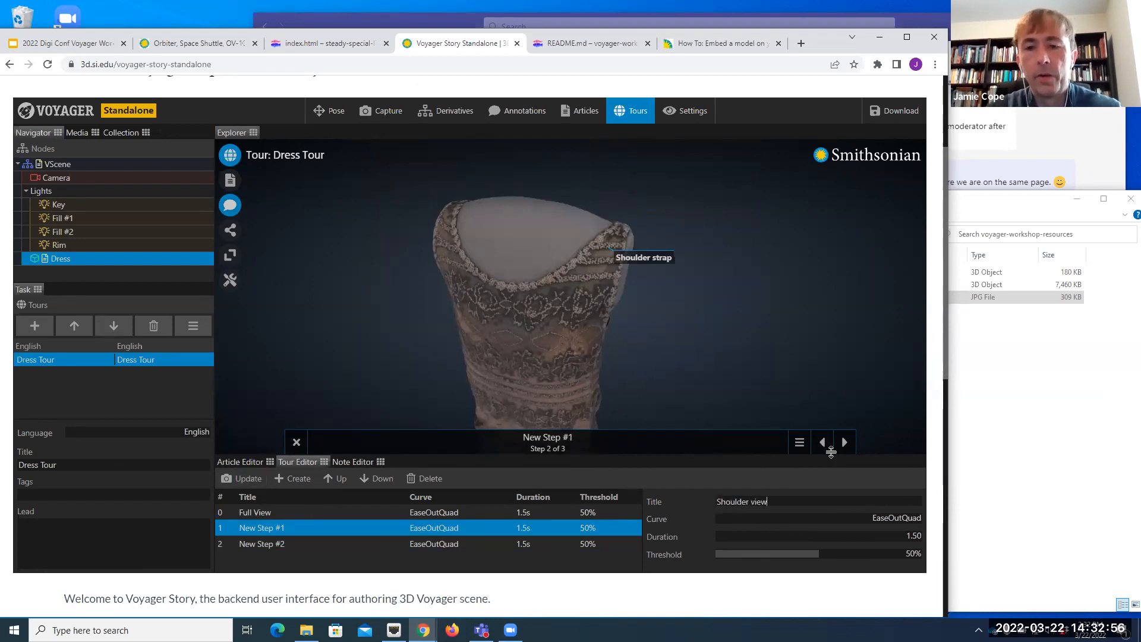
key("Return")
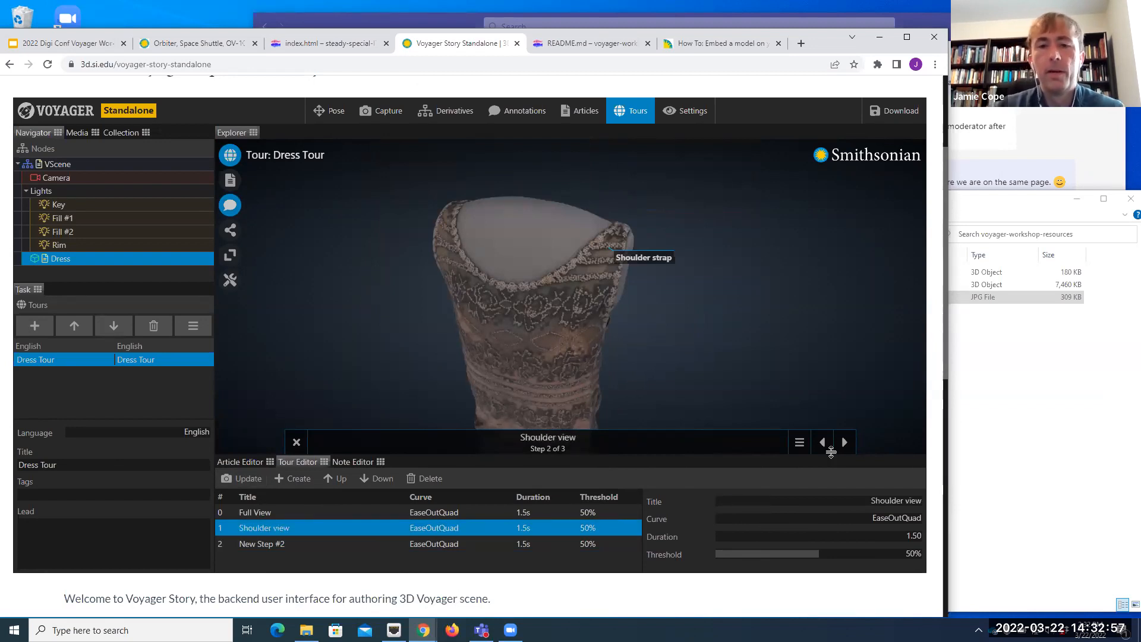
Step: Rename the third tour step, the hem close-up, as "Hem view"
left_click(285, 543)
left_click(878, 504)
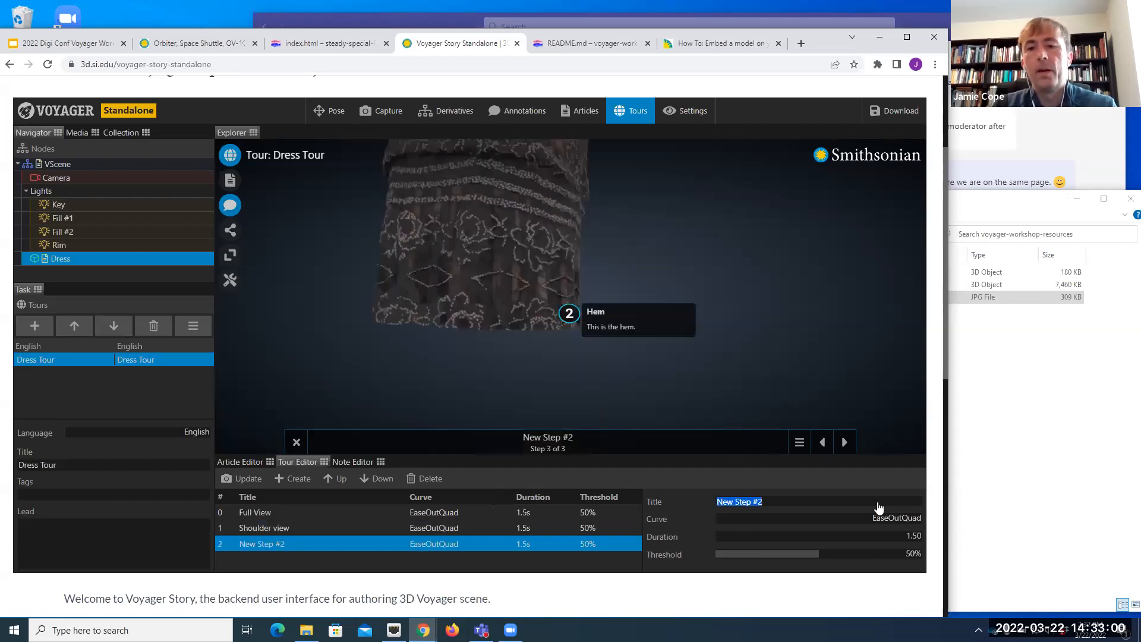
type("H")
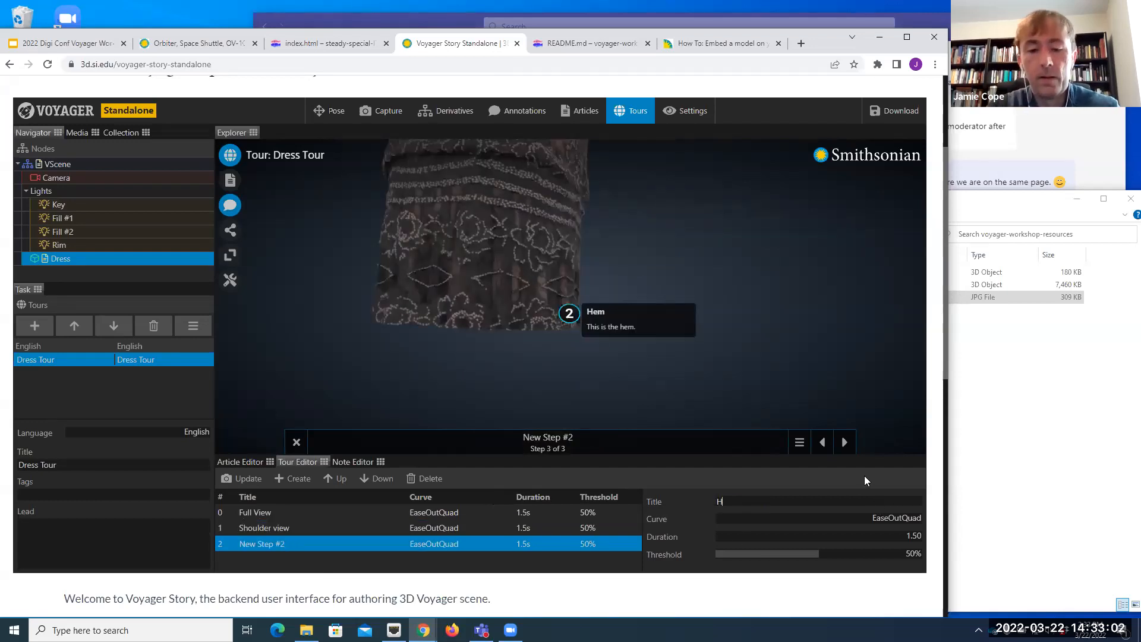
type("em view")
key("Return")
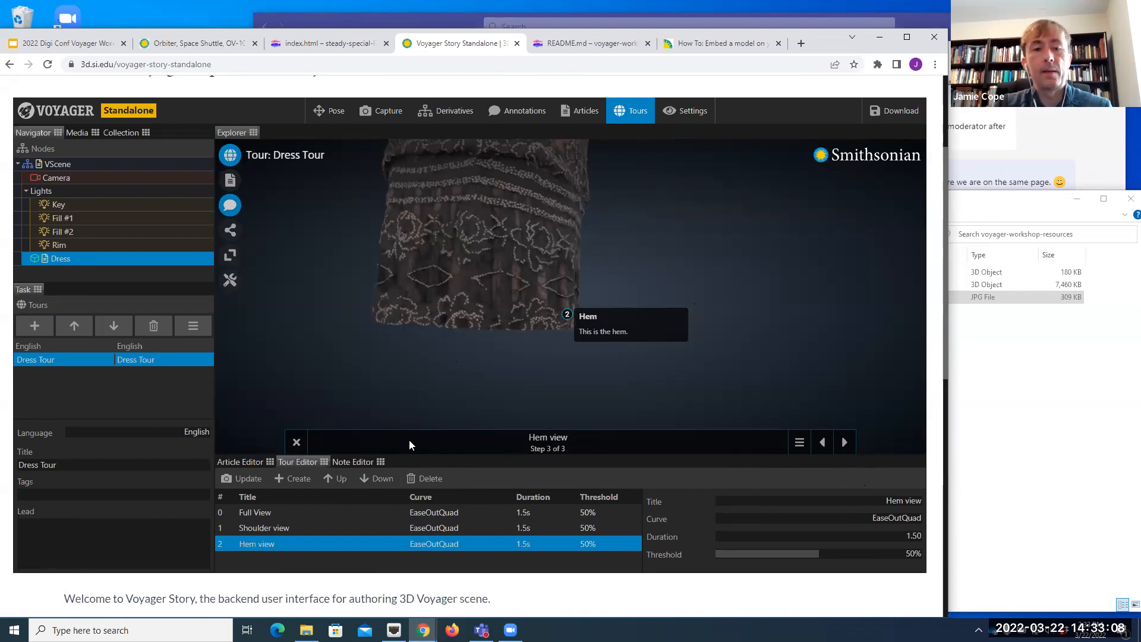
Step: Add a fourth tour step with annotations hidden, the whole dress framed from the front, and the Flapper Dress article open
left_click(297, 480)
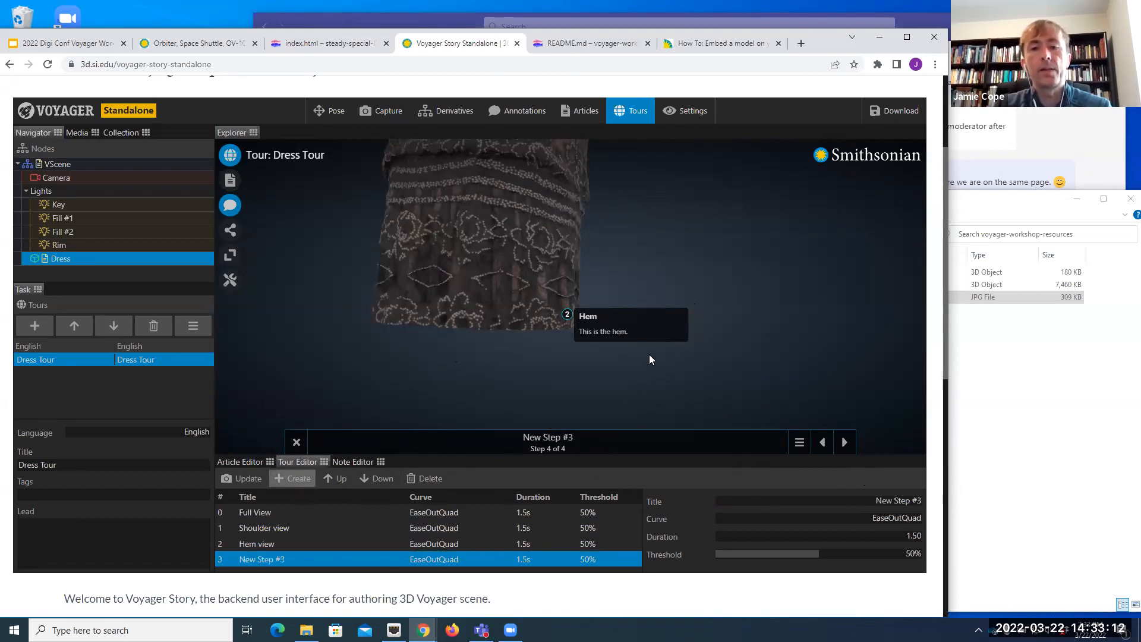
left_click(230, 206)
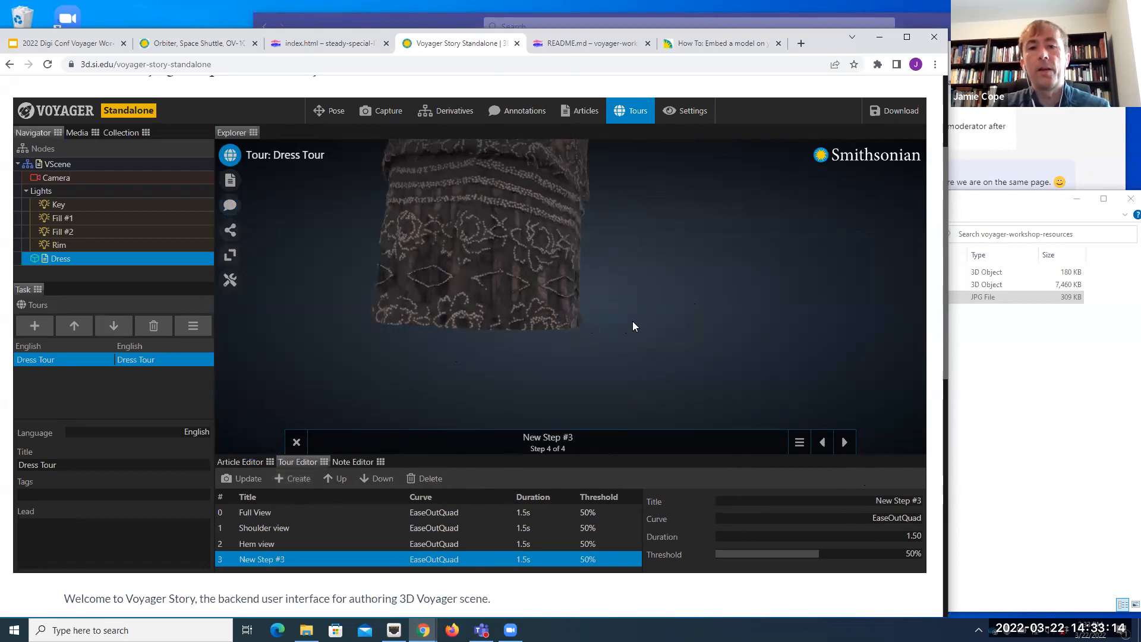
scroll(538, 251, "down", 6)
right_click_drag(544, 221, 594, 308)
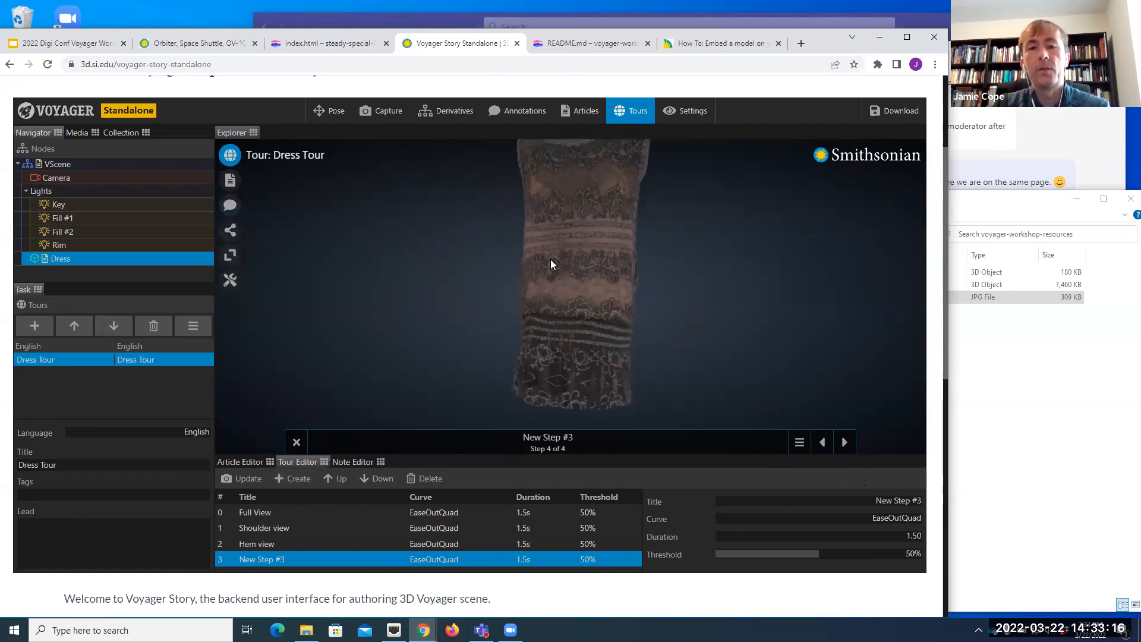
scroll(553, 261, "down", 3)
left_click_drag(581, 260, 566, 282)
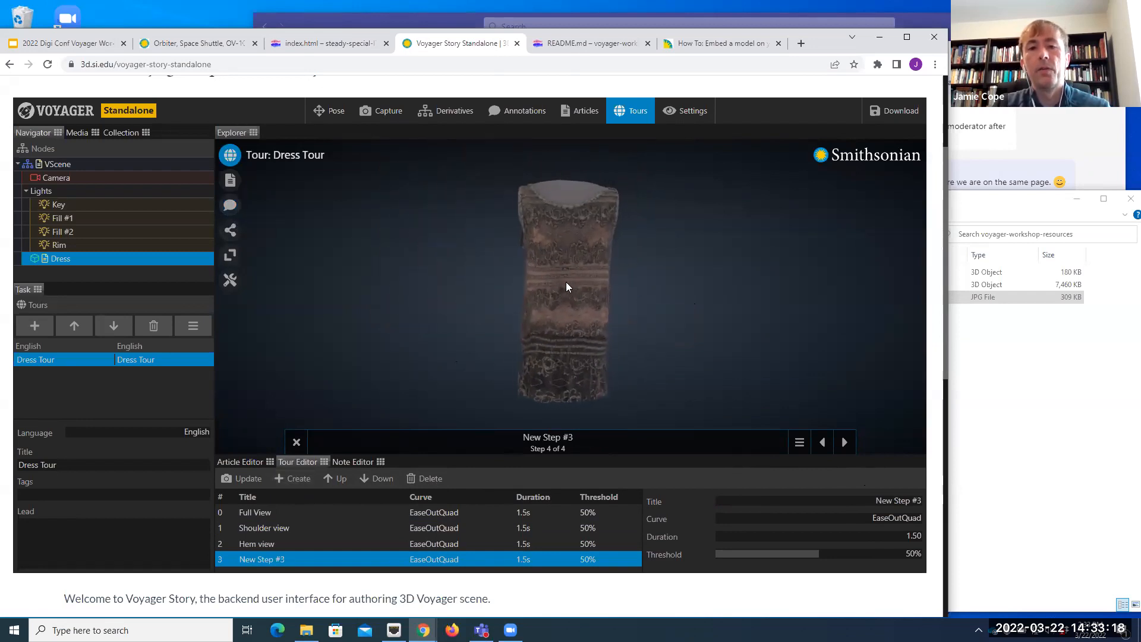
right_click_drag(564, 283, 561, 278)
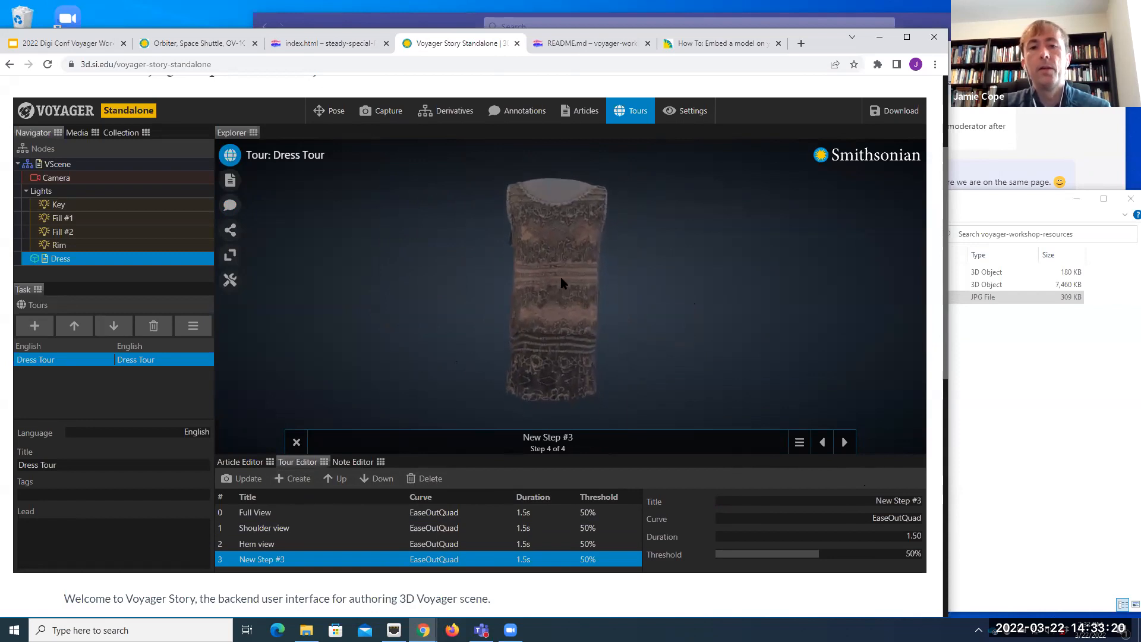
left_click(230, 180)
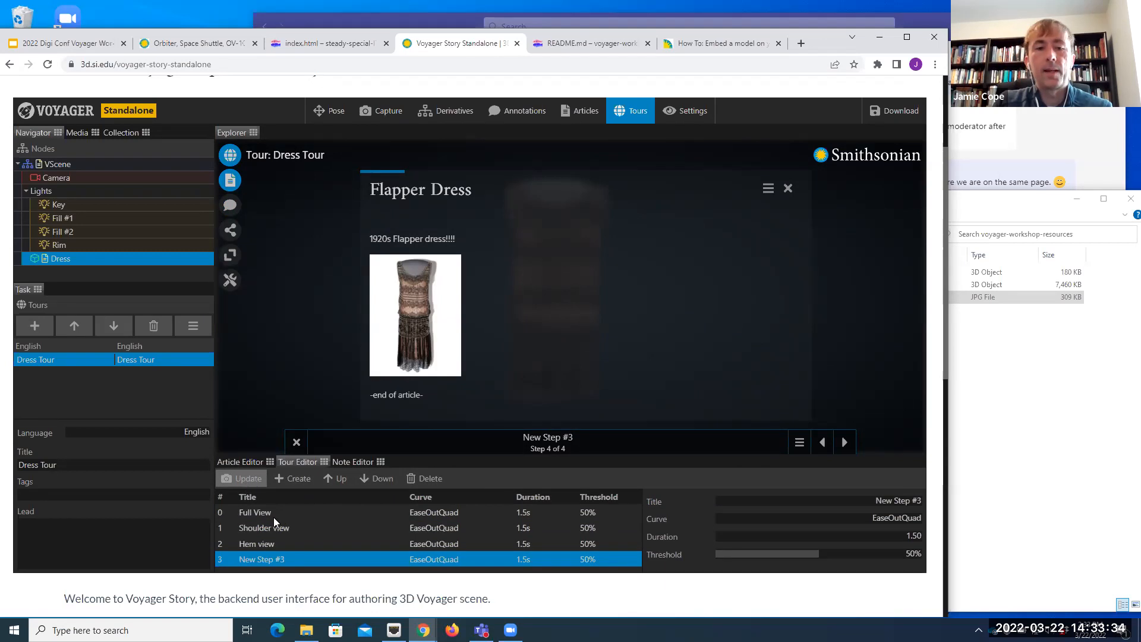
Step: Rename the fourth tour step as "Article view" and update it with the current article display
left_click(894, 502)
type("Article")
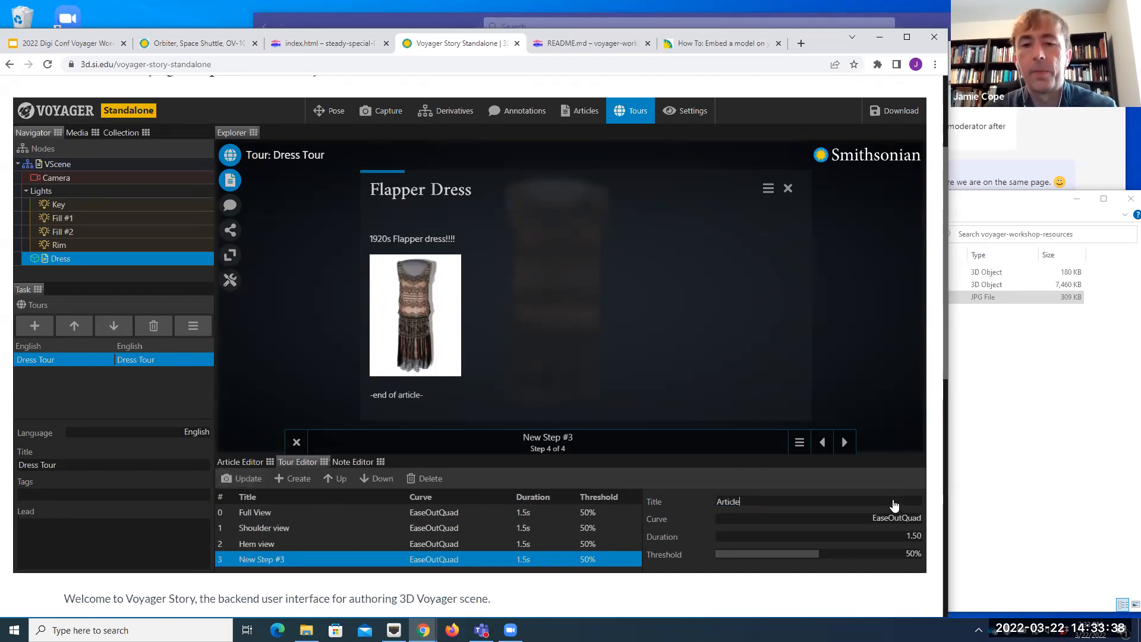
type(" view")
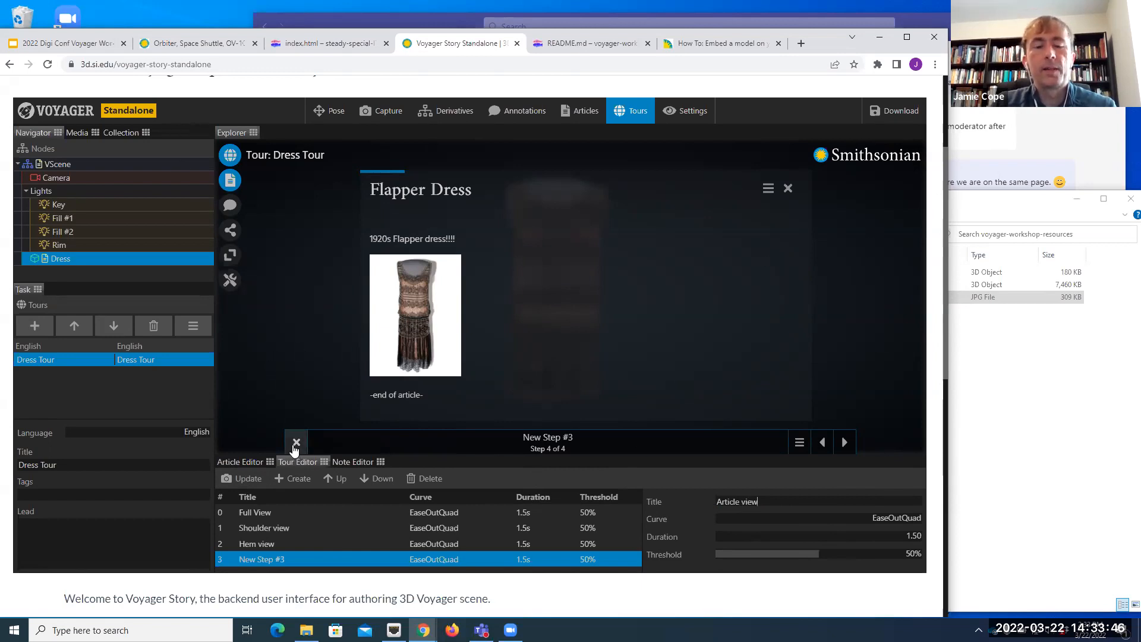
left_click(233, 479)
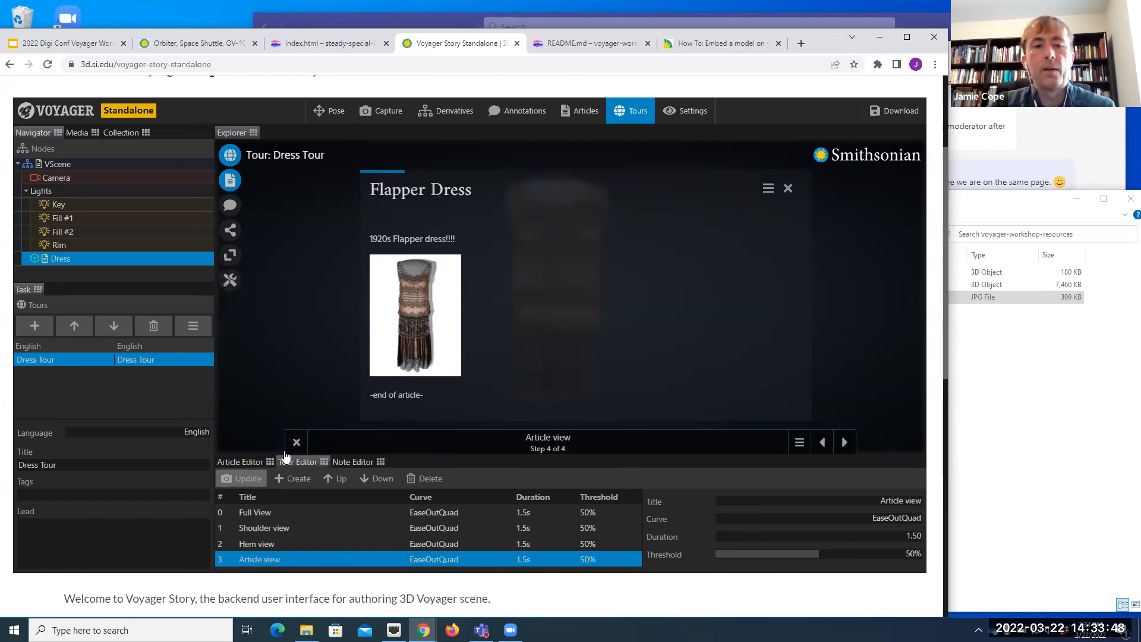
Step: Exit the tour, change the model view, restart Dress Tour and play through all four steps before leaving it again
left_click(295, 442)
left_click_drag(530, 378, 564, 377)
scroll(543, 337, "down", 3)
scroll(543, 337, "down", 1)
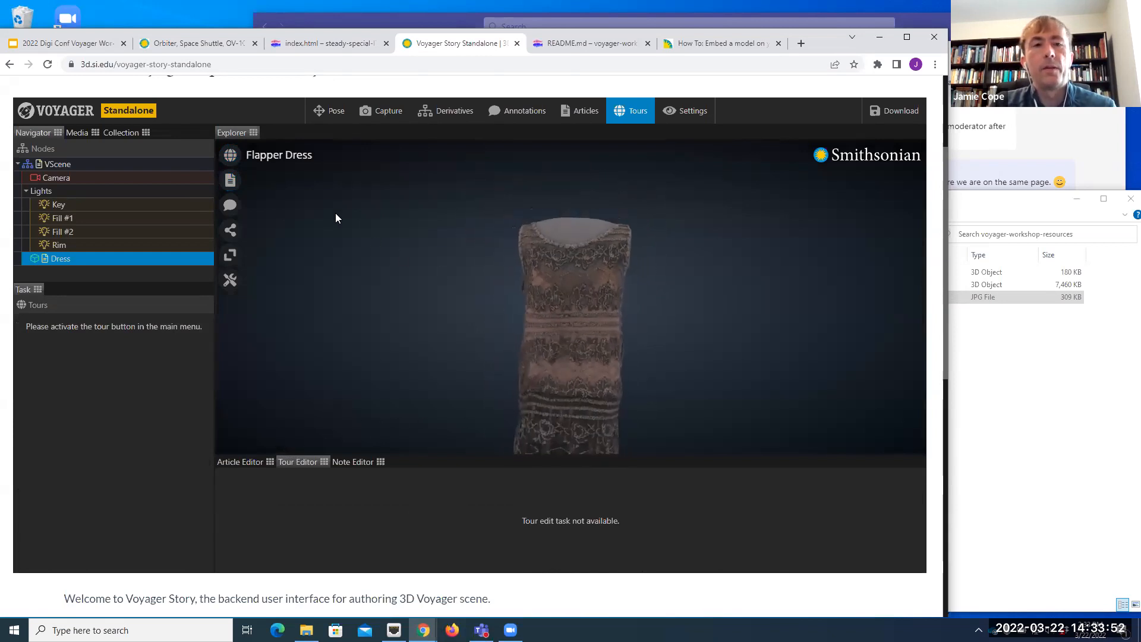
left_click(231, 156)
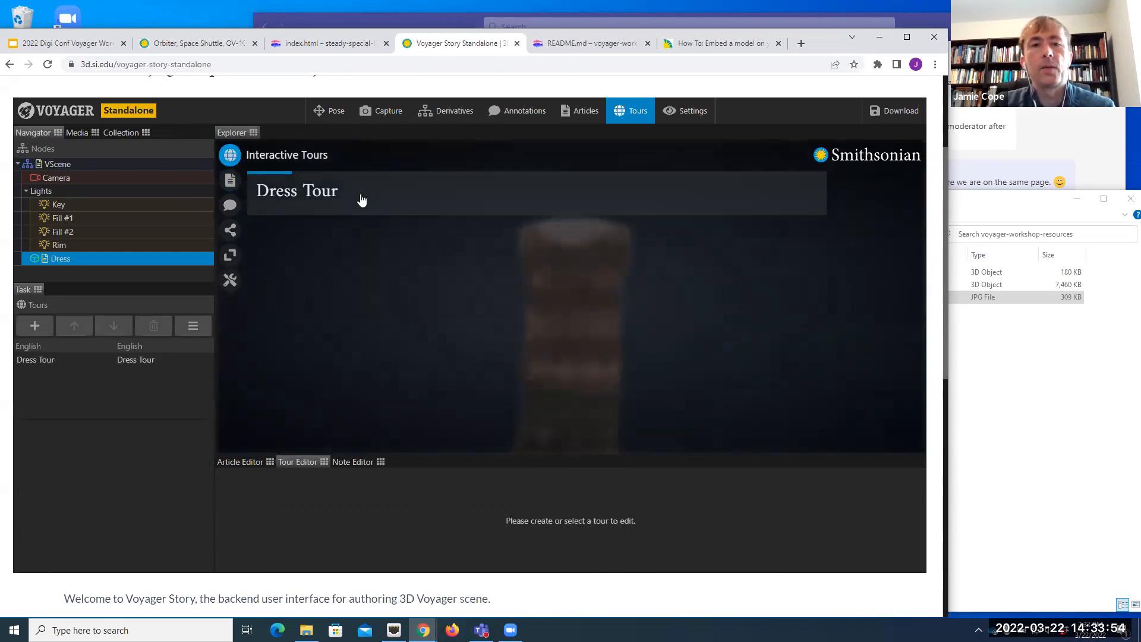
left_click(437, 196)
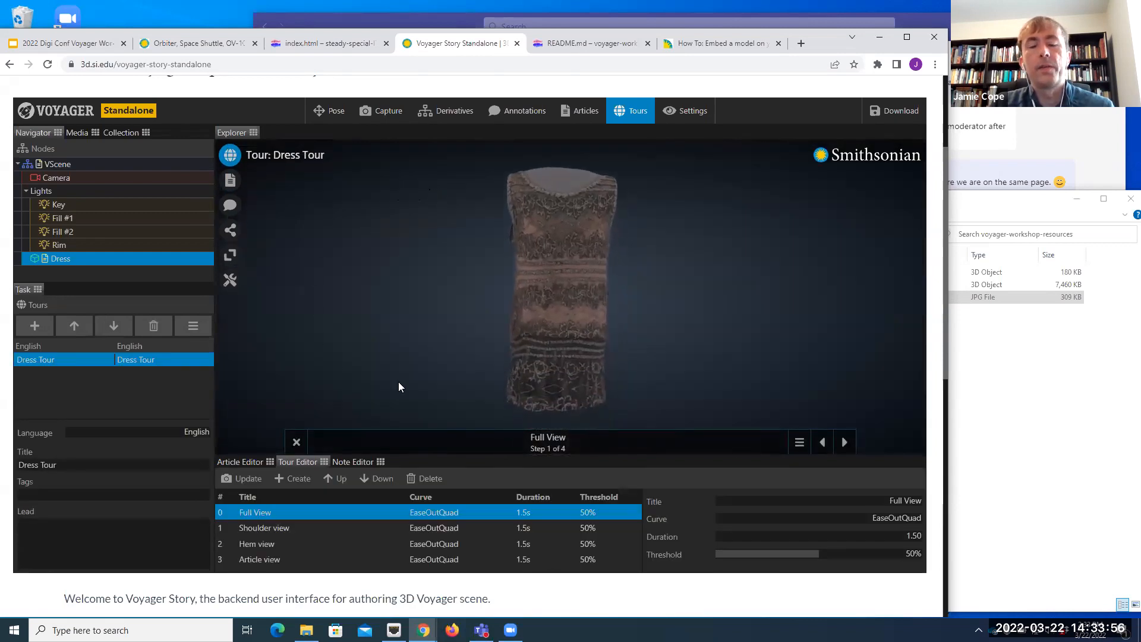
left_click(845, 444)
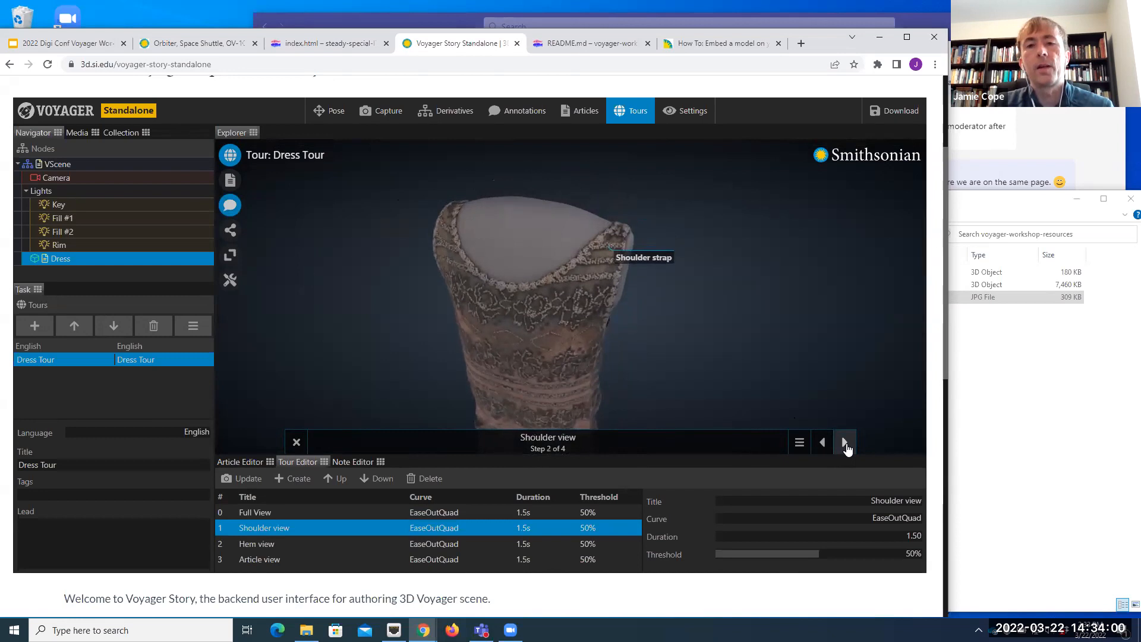
left_click(845, 444)
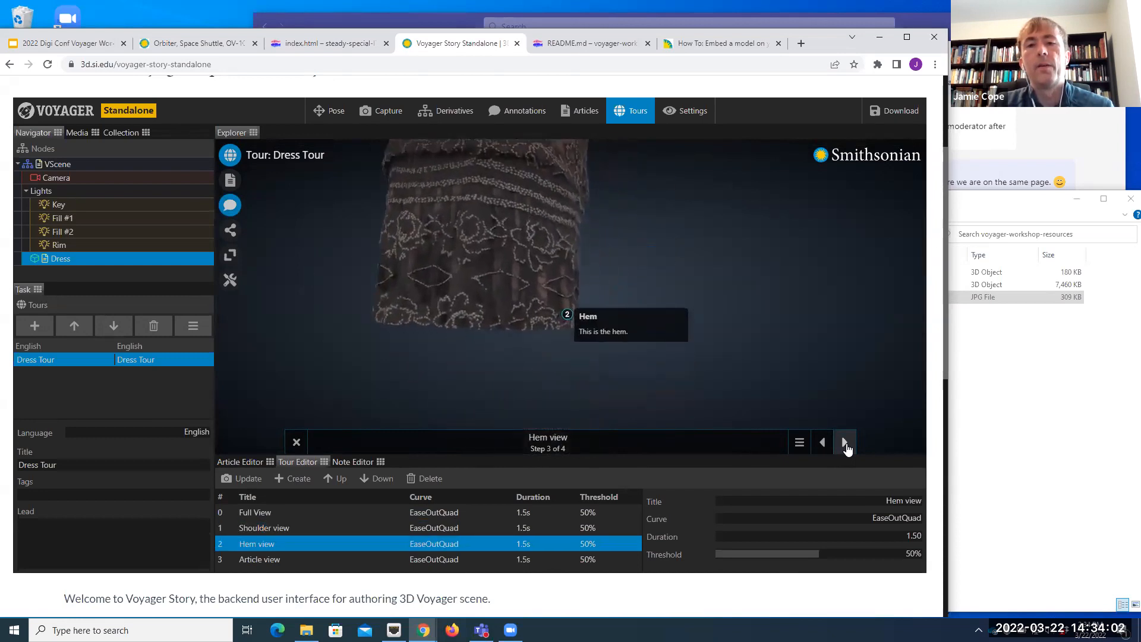
left_click(844, 443)
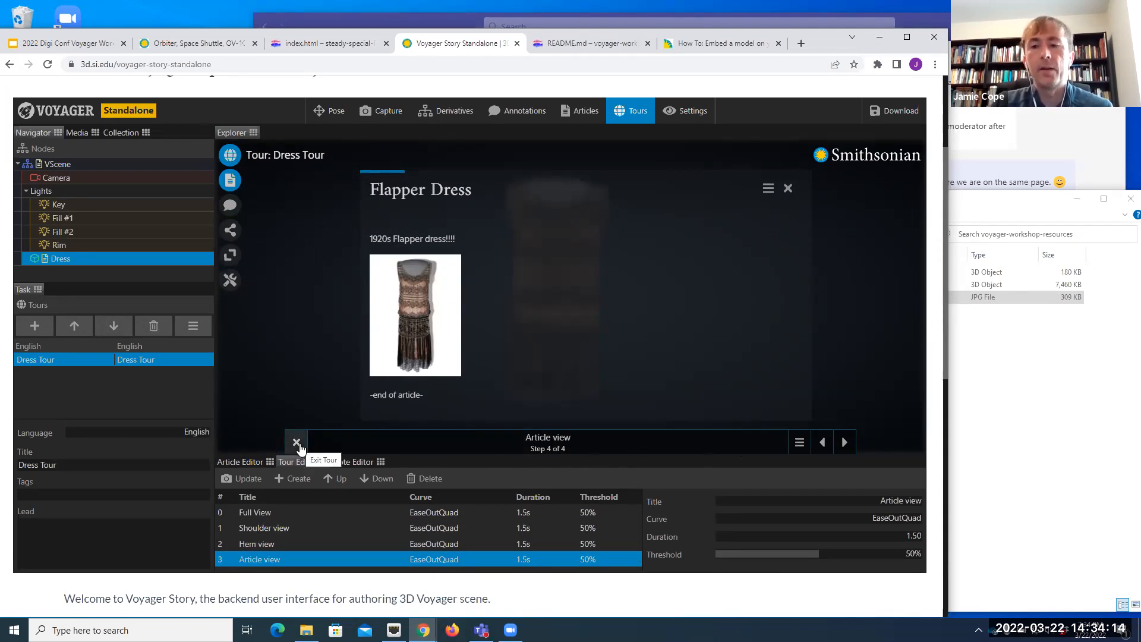
left_click(229, 154)
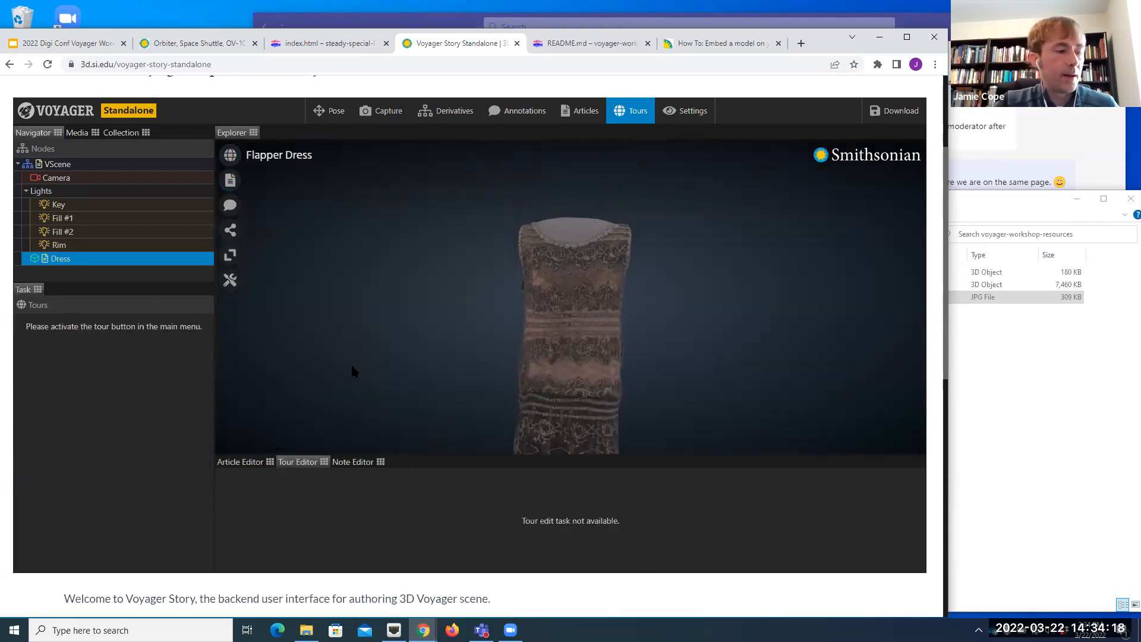
Step: Reopen Dress Tour for editing and update the Shoulder view step with a side-on angle of the dress's armhole
scroll(557, 309, "down", 2)
right_click_drag(577, 346, 563, 319)
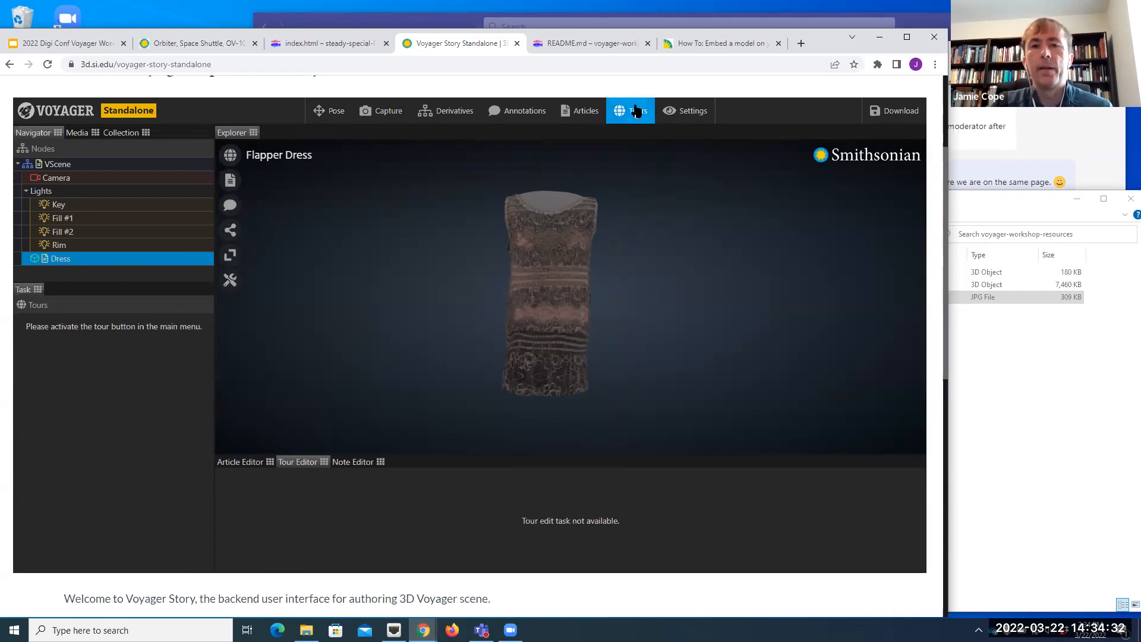
left_click(599, 119)
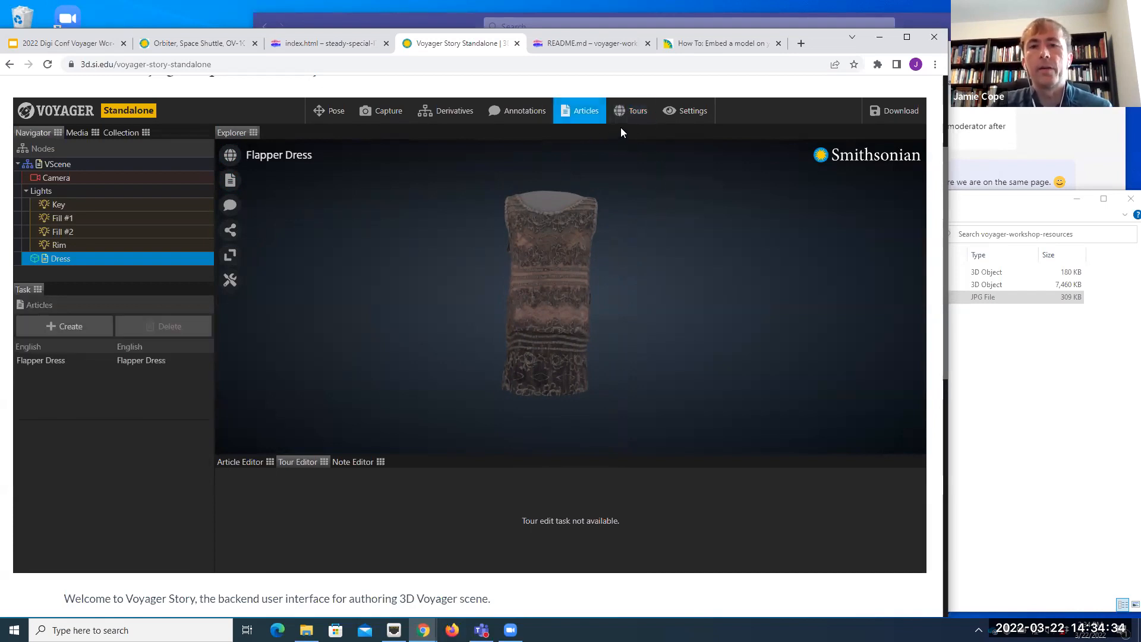
left_click(635, 111)
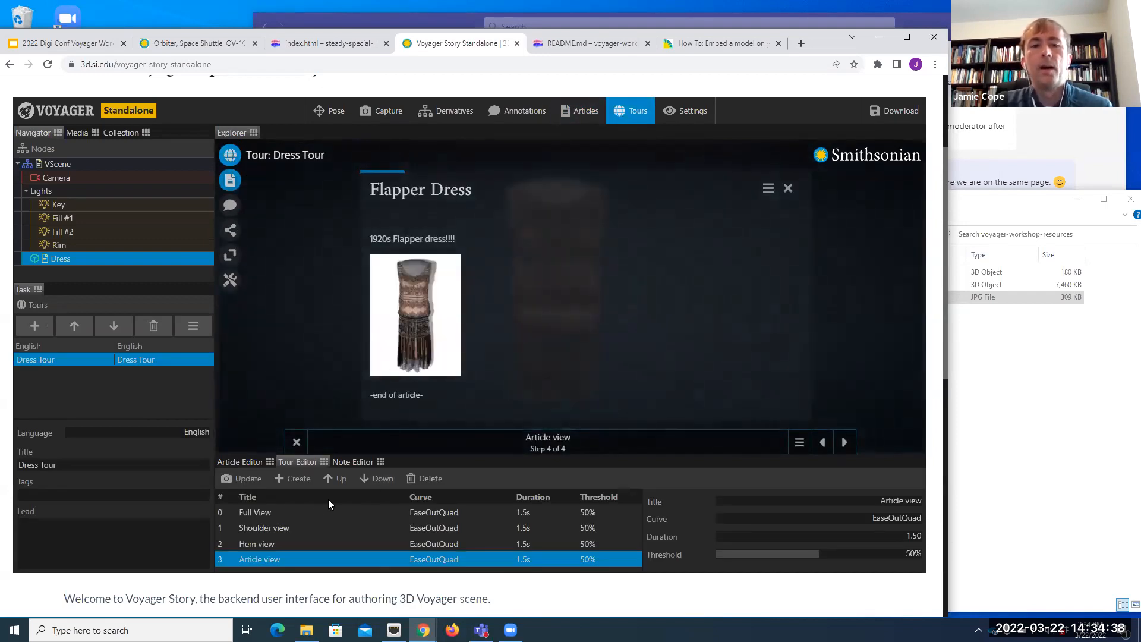
left_click(281, 529)
left_click_drag(611, 301, 509, 280)
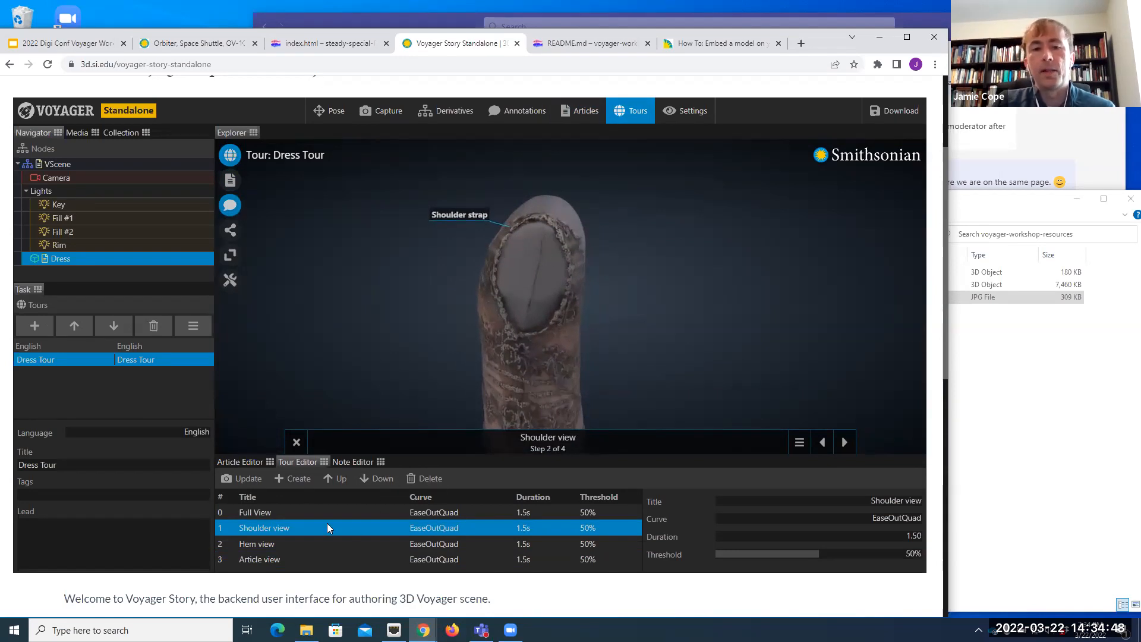
left_click(249, 482)
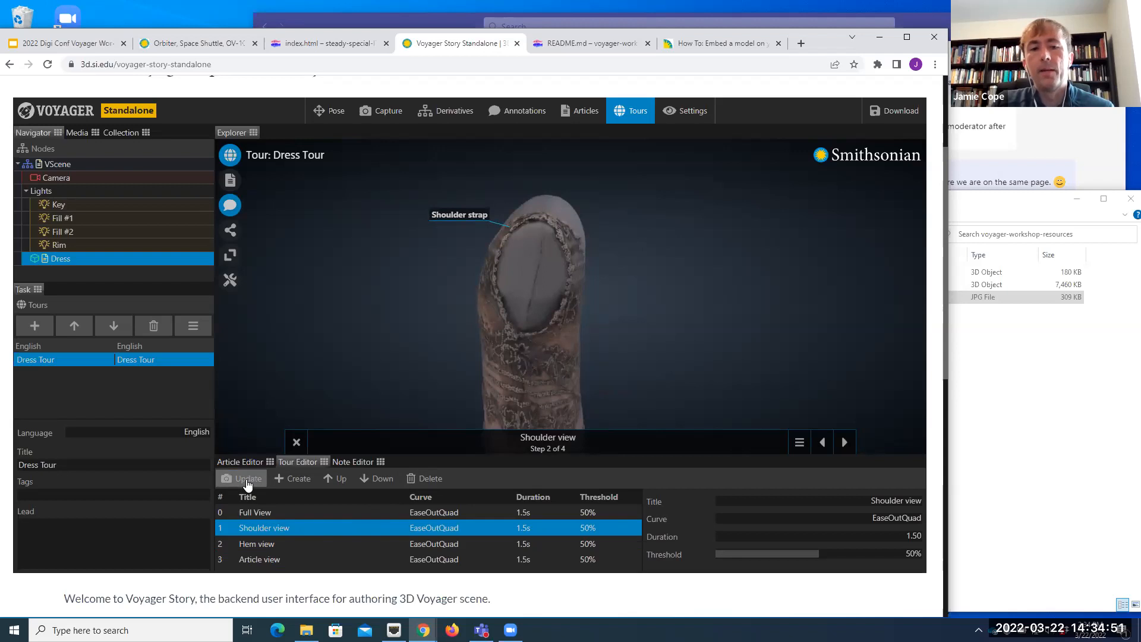
Step: Preview the transition from Full View to the revised Shoulder view, and exit the tour
left_click(822, 443)
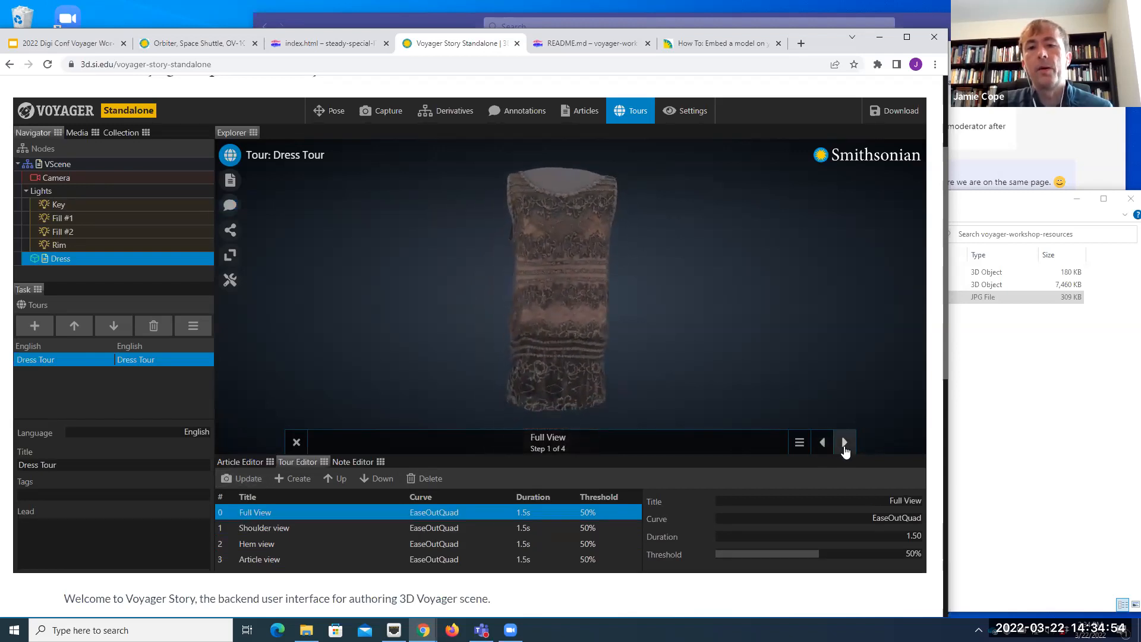
left_click(844, 445)
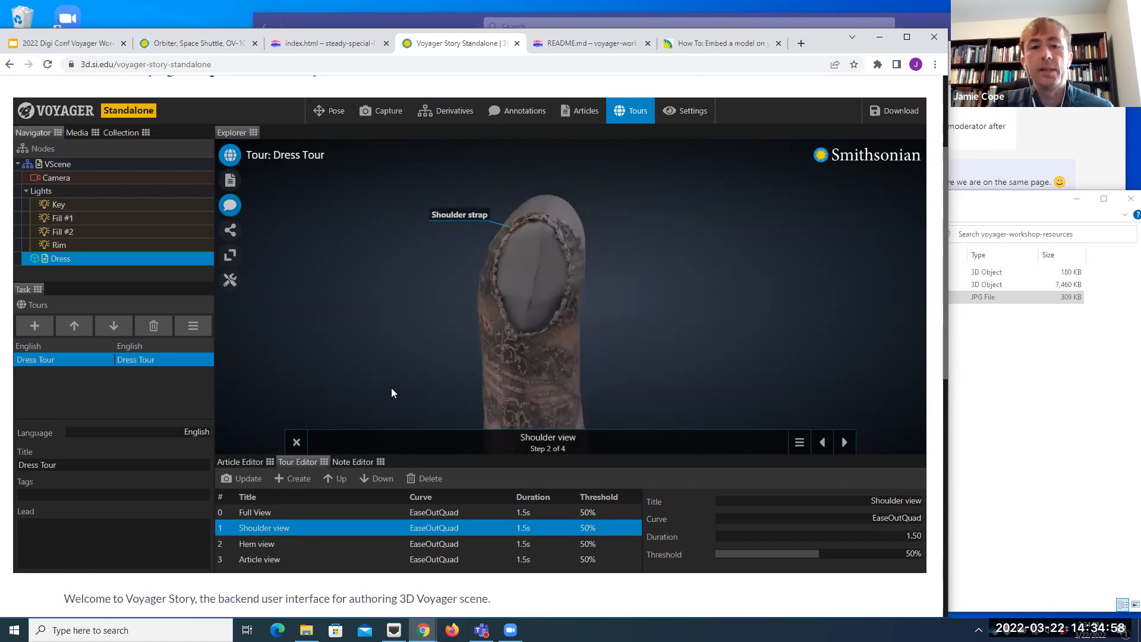
left_click(295, 443)
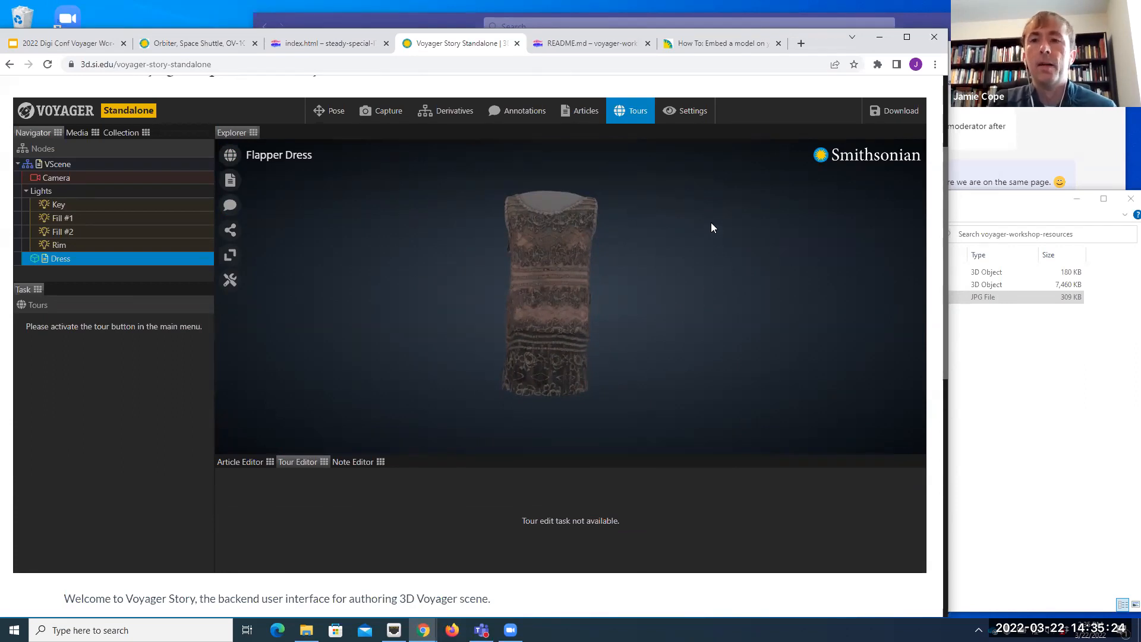
Step: Download the scene package to the Downloads folder as voyager-scene (6).zip
left_click(897, 114)
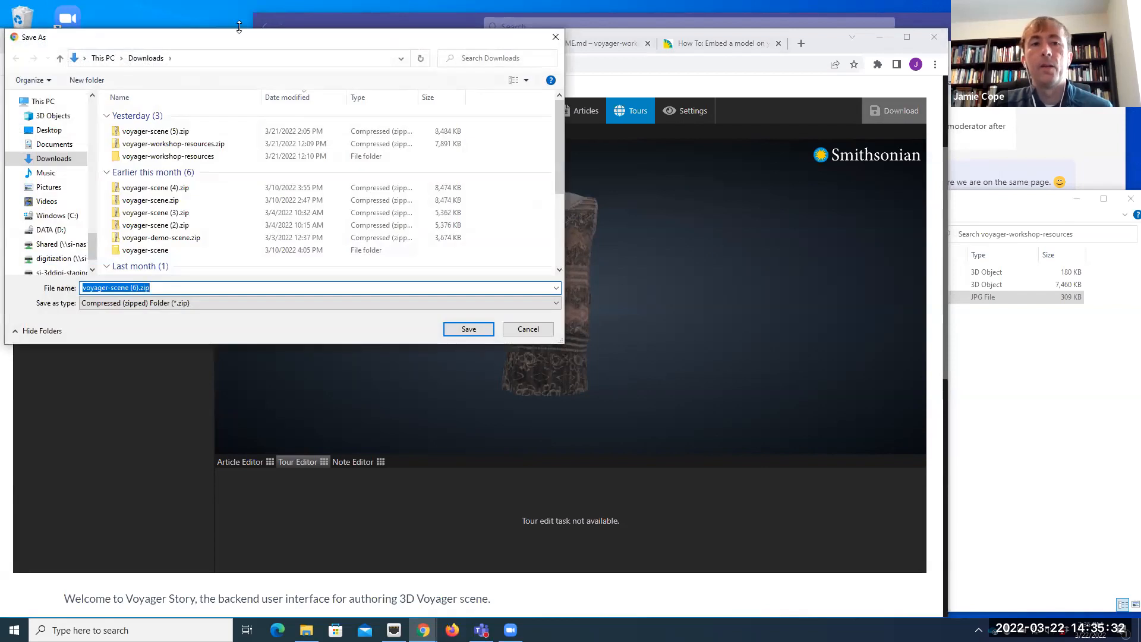
left_click_drag(232, 44, 264, 86)
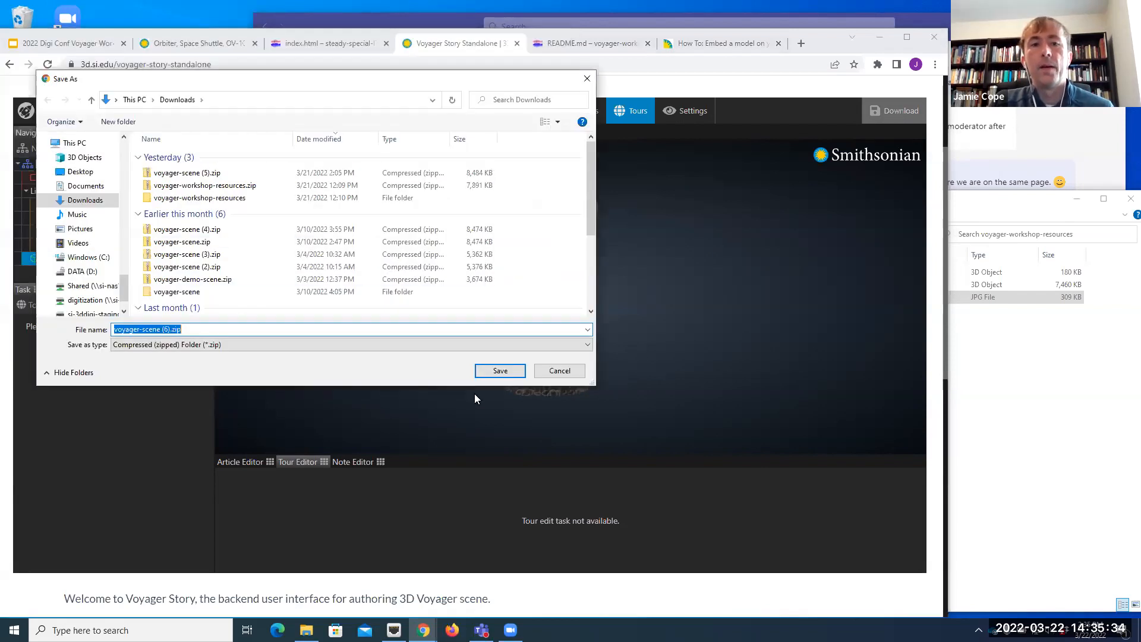
left_click(499, 370)
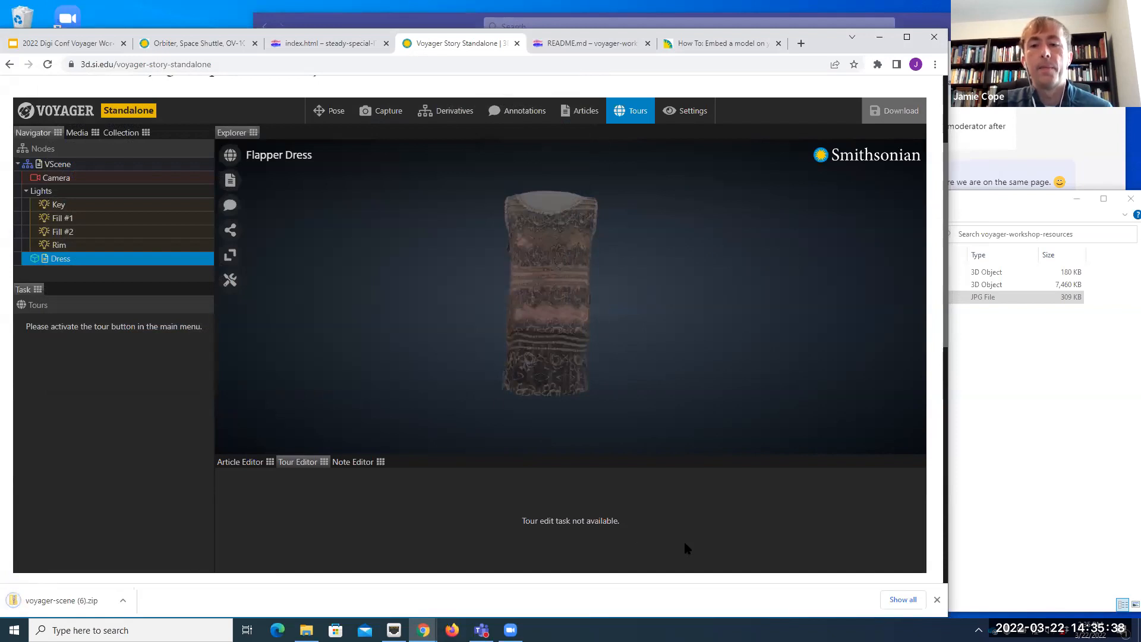
left_click(938, 601)
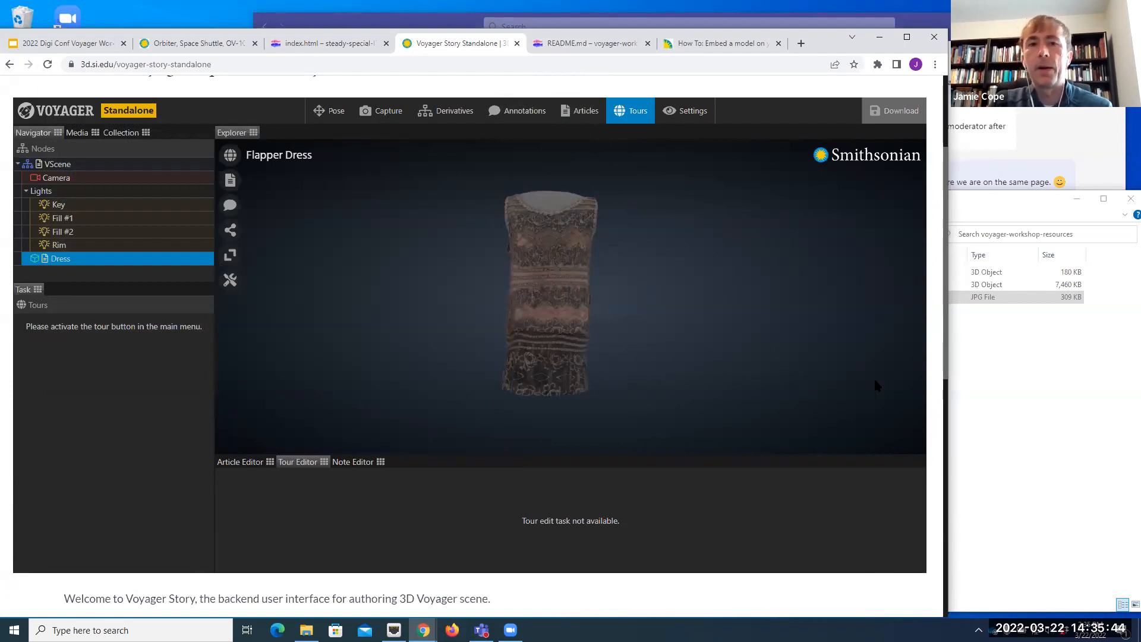
Step: Reload the Voyager Story page to start from an empty scene
left_click(48, 66)
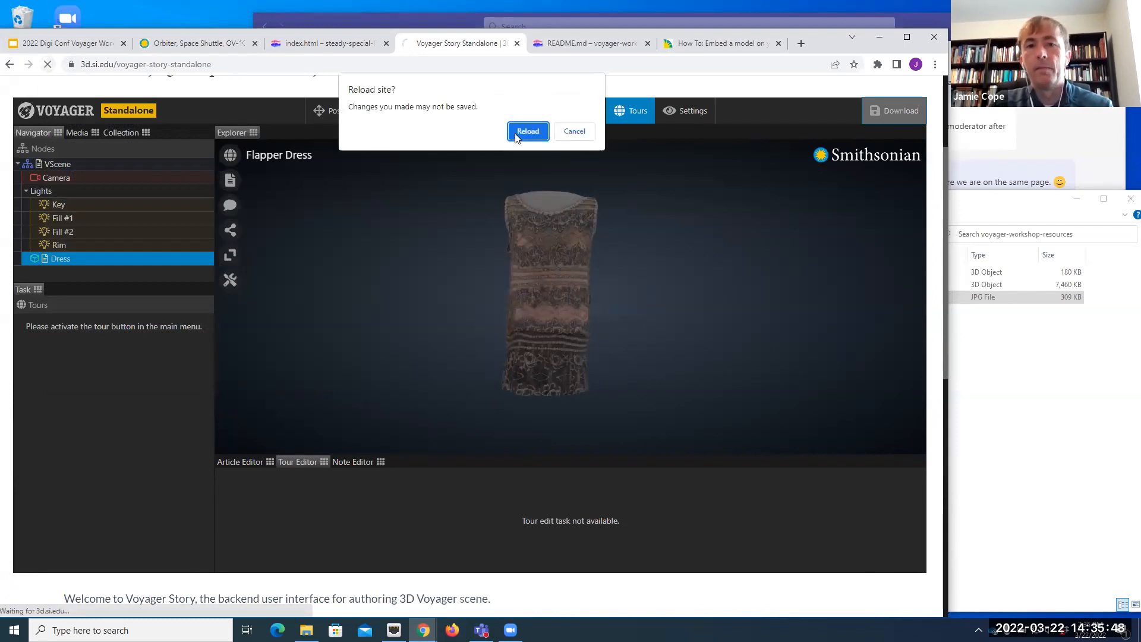
left_click(527, 132)
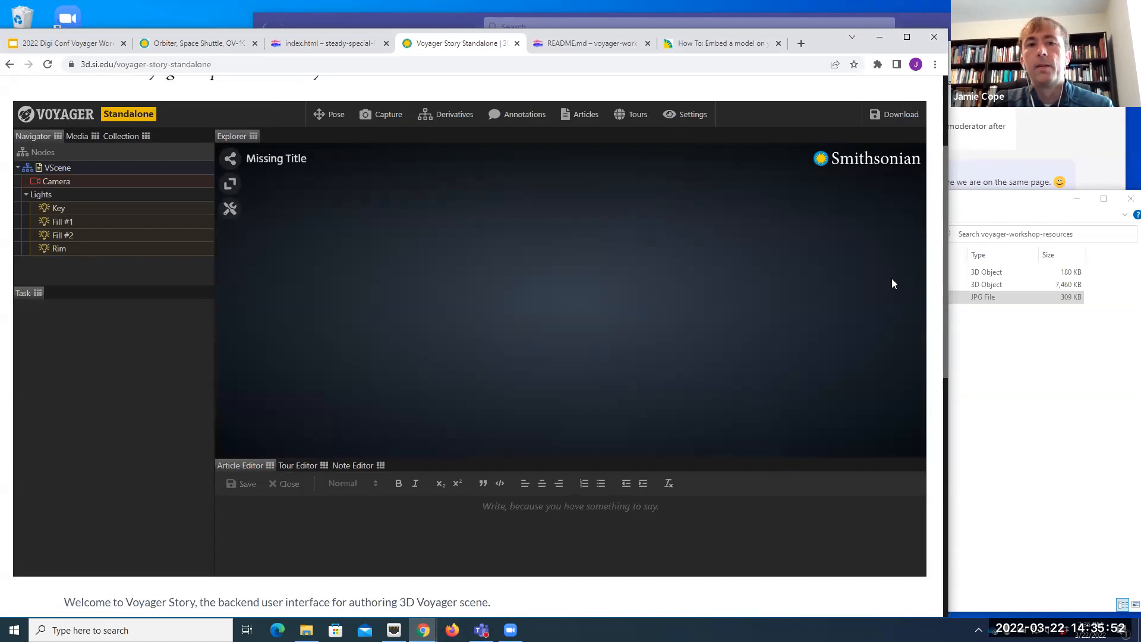
Step: Open the Downloads folder in a new File Explorer window and load voyager-scene (6).zip into the empty Voyager Story scene
left_click(306, 629)
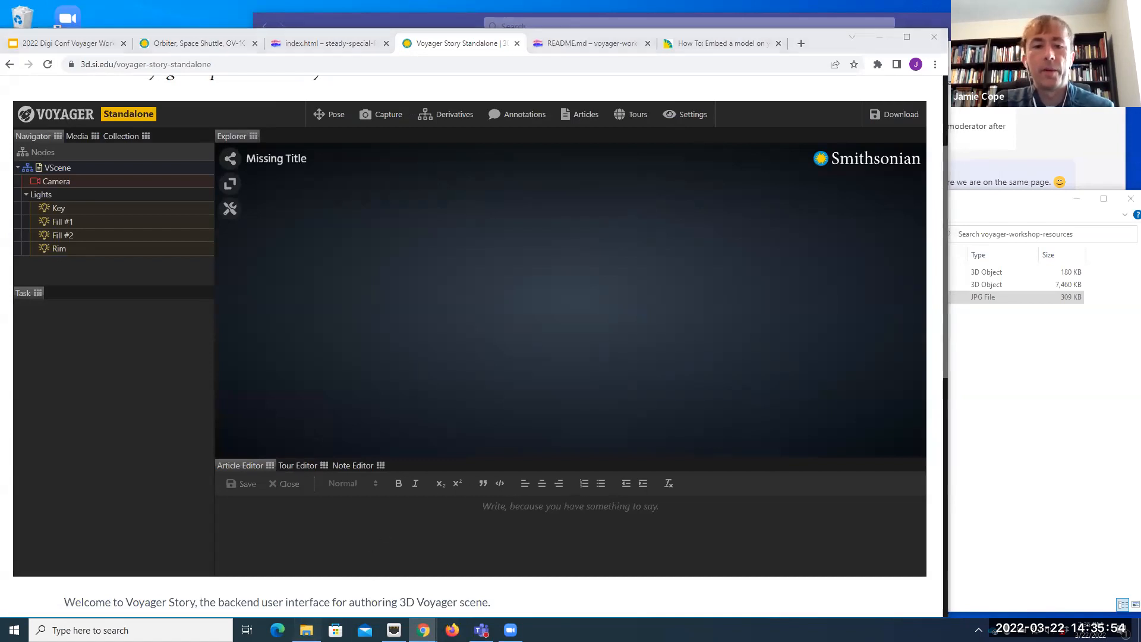
right_click(306, 630)
left_click(275, 564)
left_click_drag(204, 10, 548, 185)
double_click(723, 270)
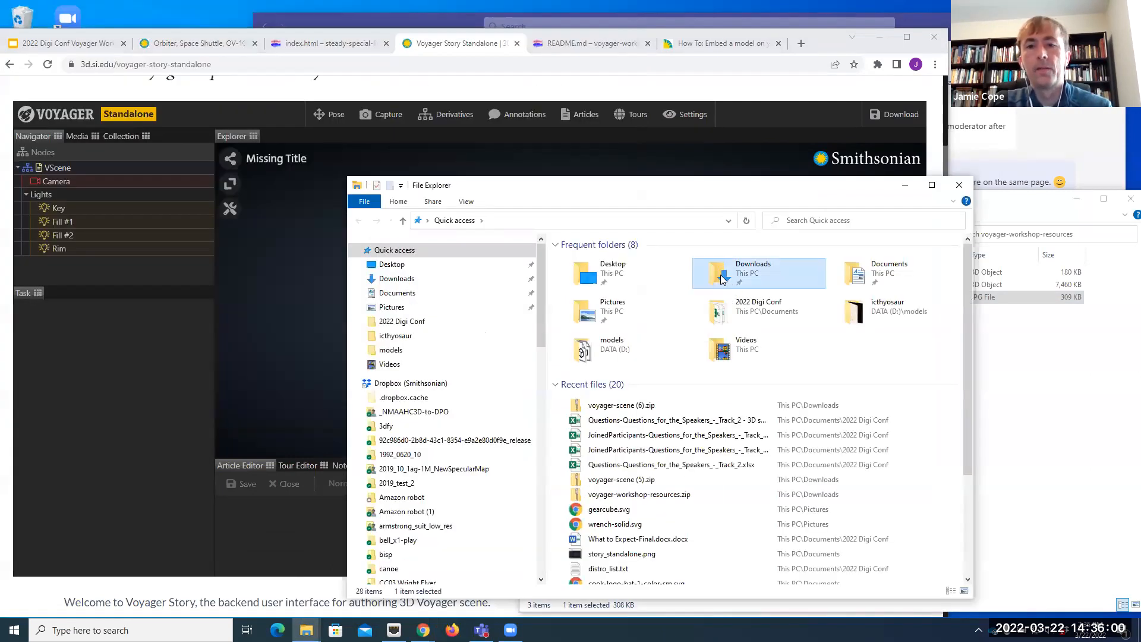
left_click(397, 280)
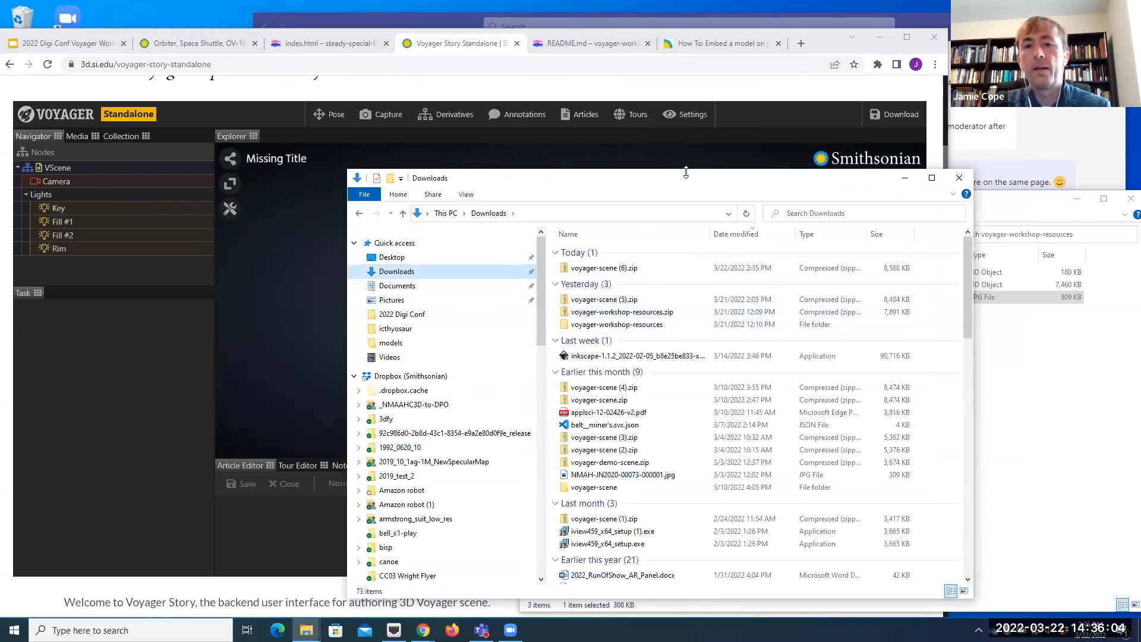
left_click_drag(678, 179, 796, 169)
left_click(740, 264)
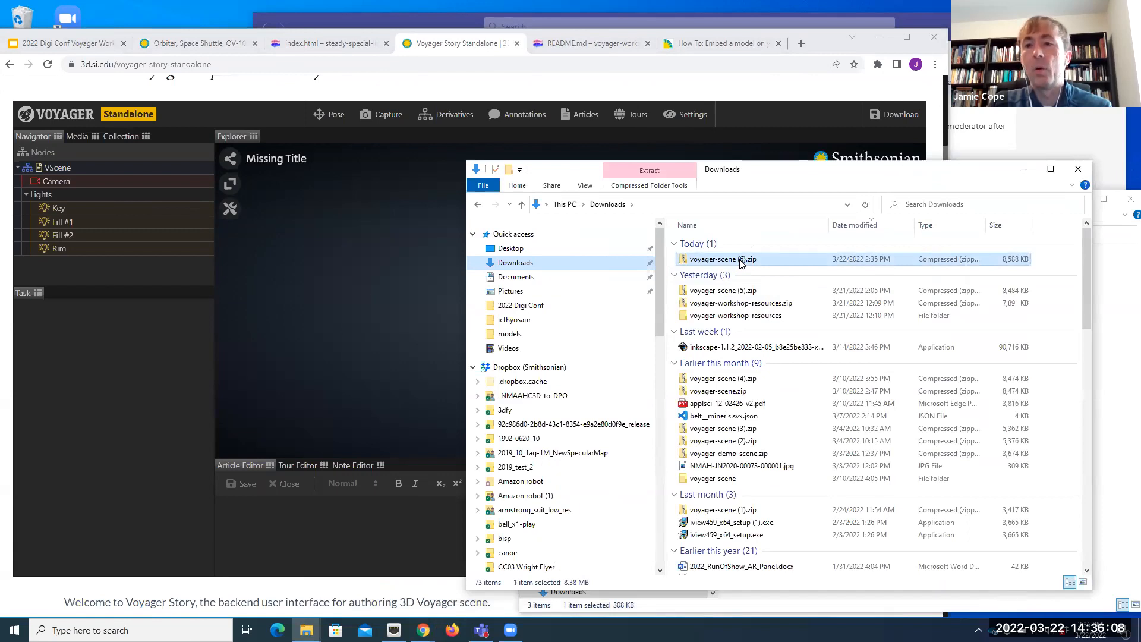
left_click_drag(741, 264, 354, 282)
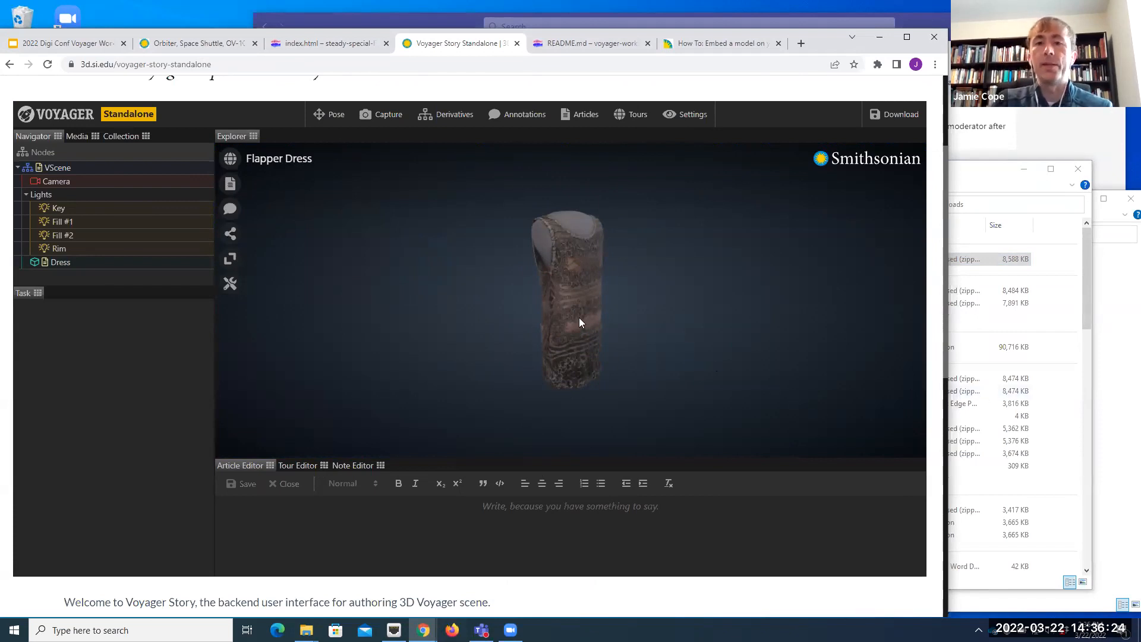
Step: Check the reloaded scene's tours and the articles attached to the Dress model
left_click(635, 117)
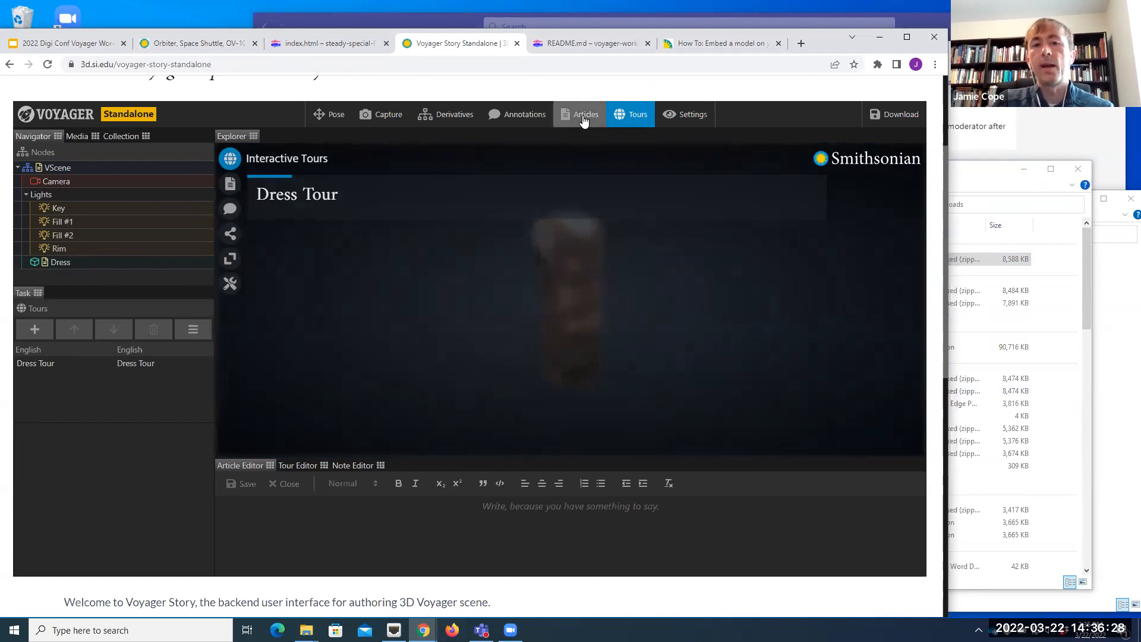
left_click(584, 119)
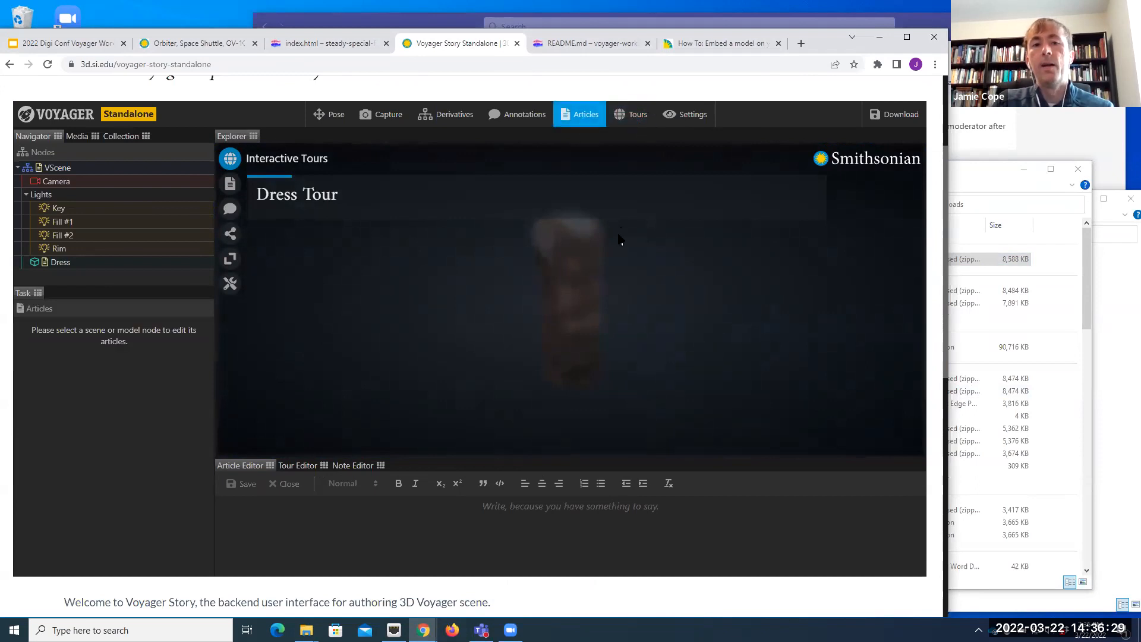
left_click(69, 262)
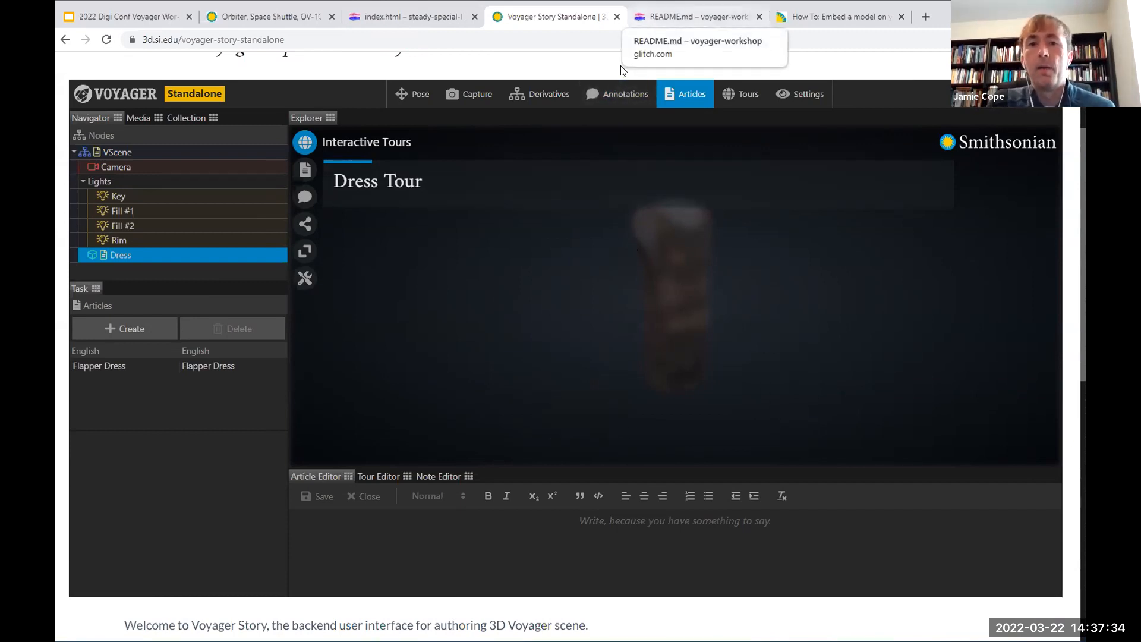
Step: Examine the minimum HTML for embedding the Explorer component directly (Option 2) in the How To: Embed a model on your site documentation
key("ctrl+Tab")
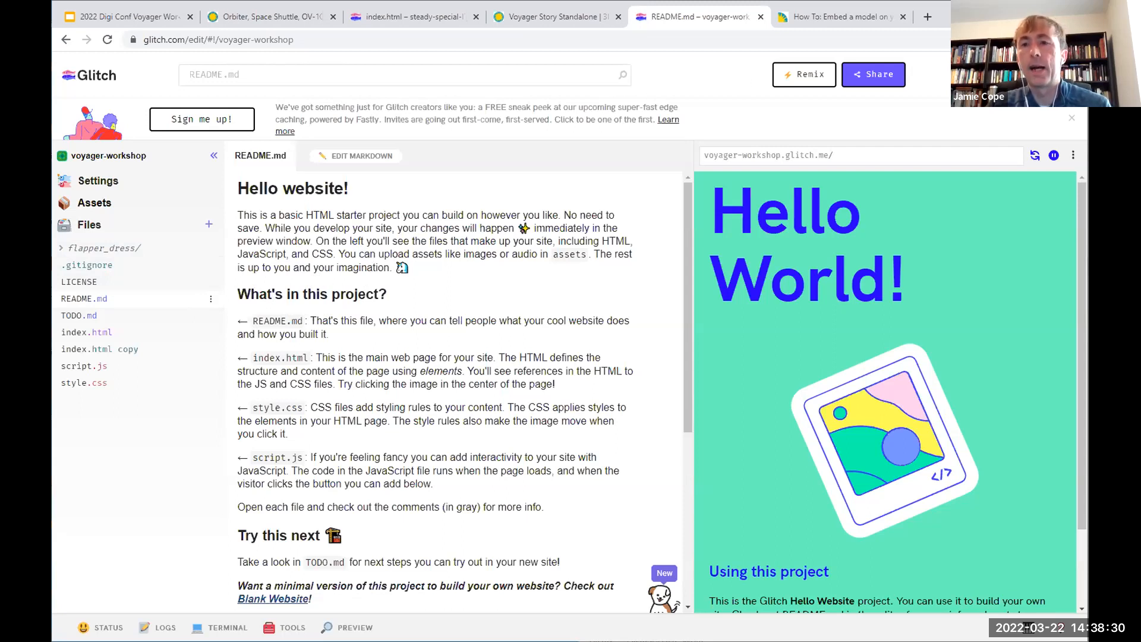
left_click(850, 17)
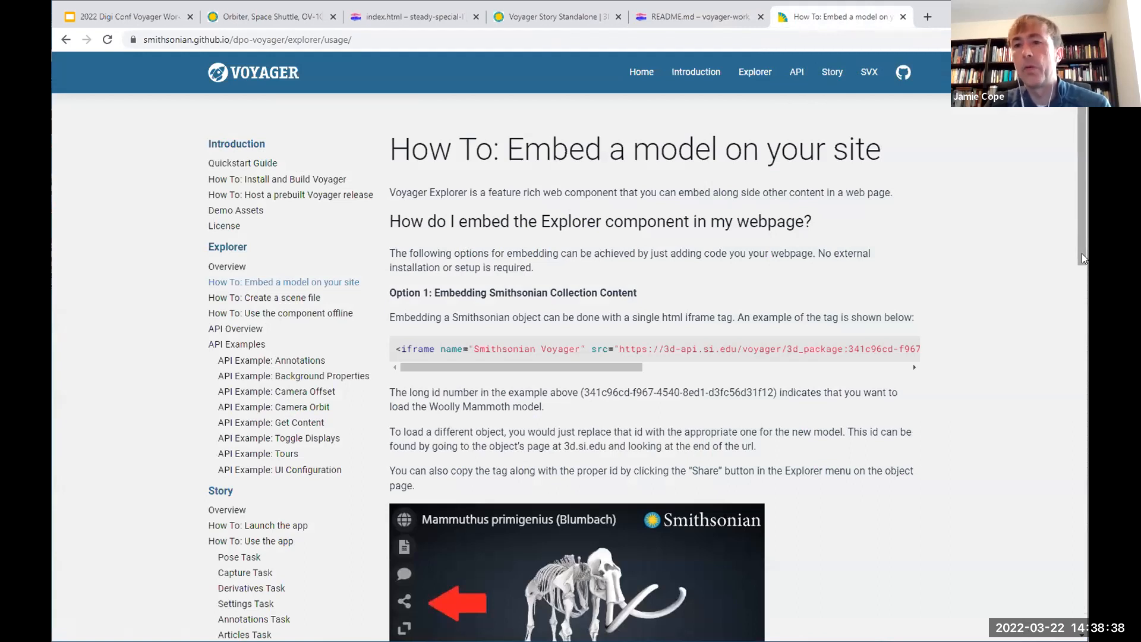
scroll(417, 214, "down", 2)
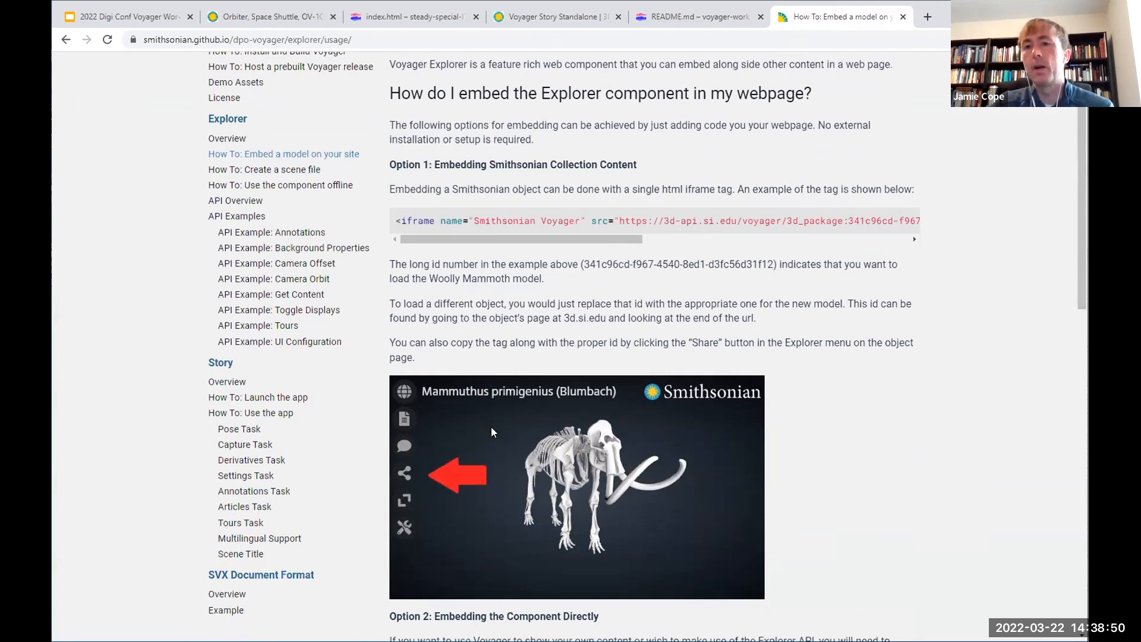
left_click_drag(1080, 261, 1082, 450)
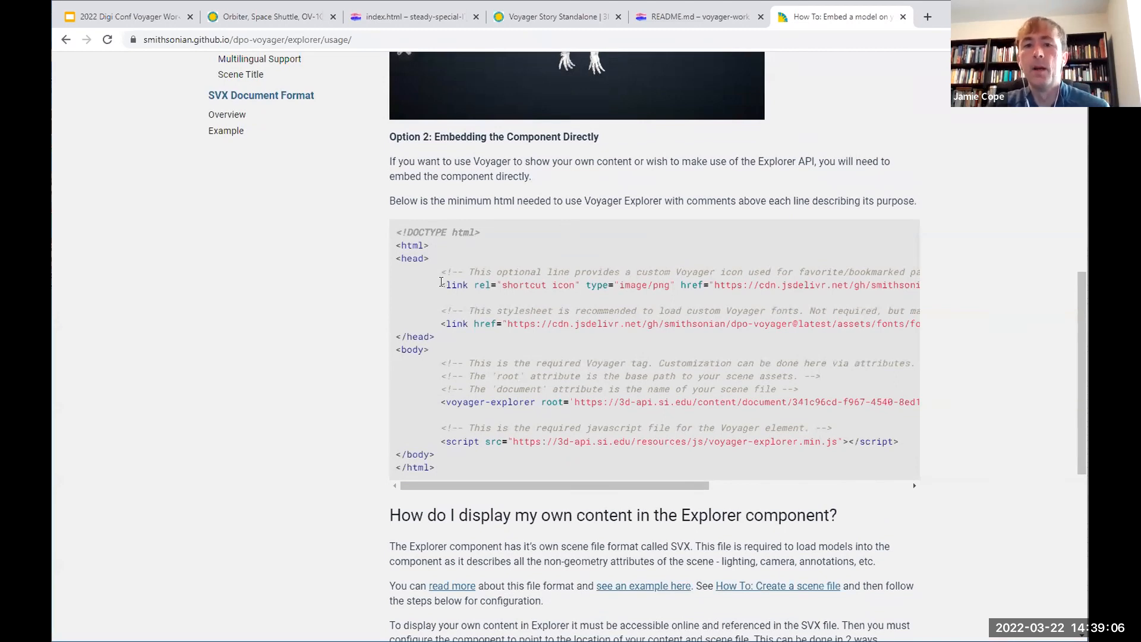
double_click(450, 284)
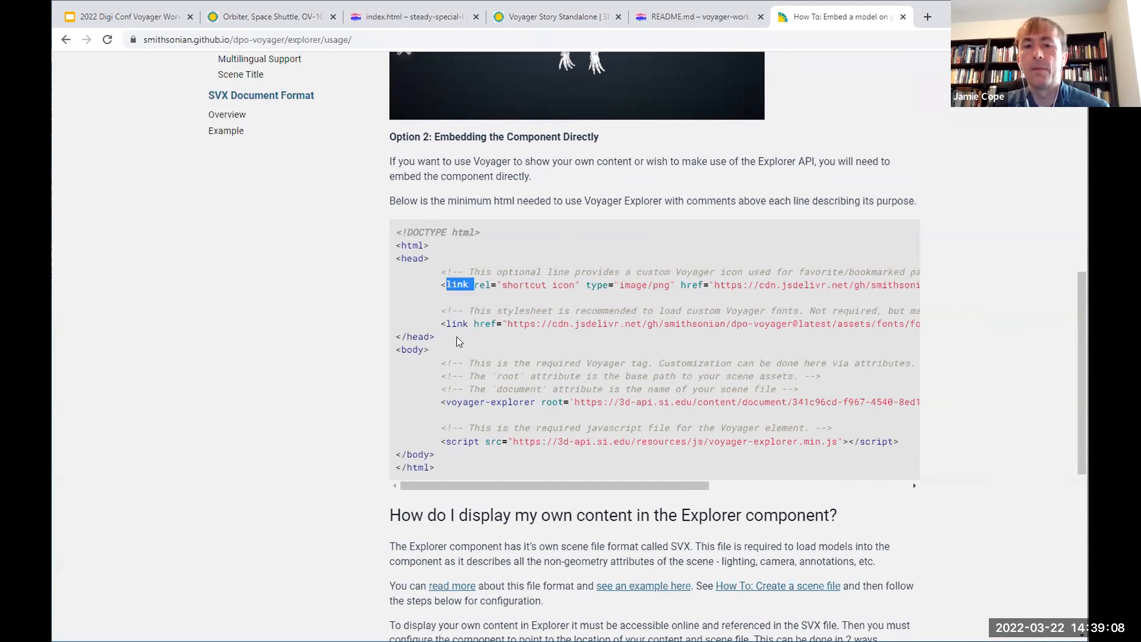
double_click(455, 322)
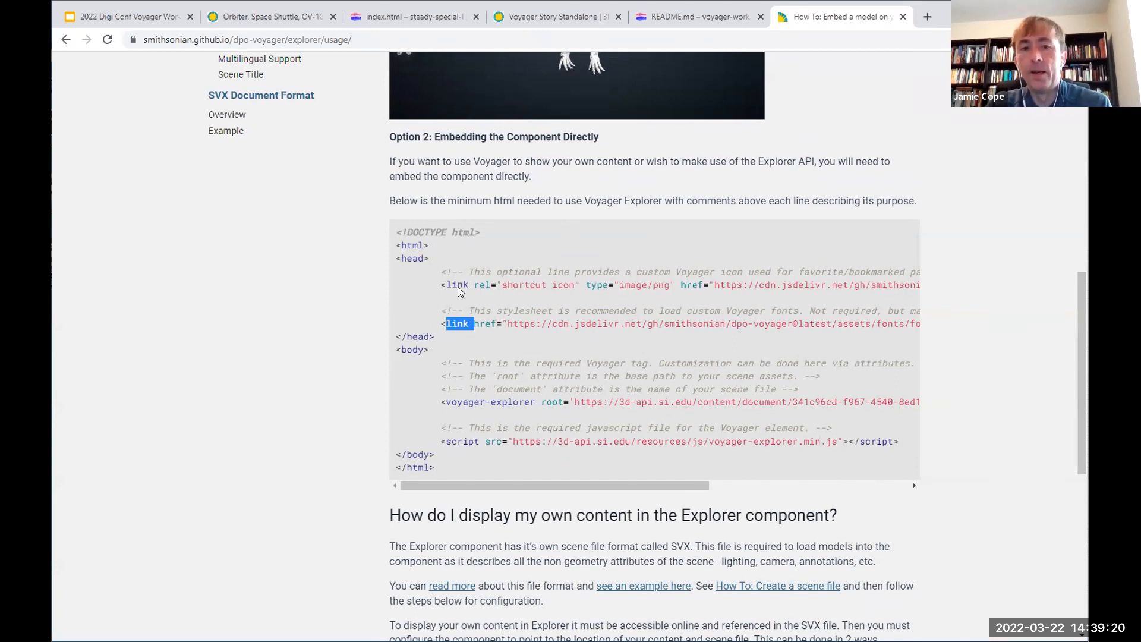
left_click(447, 302)
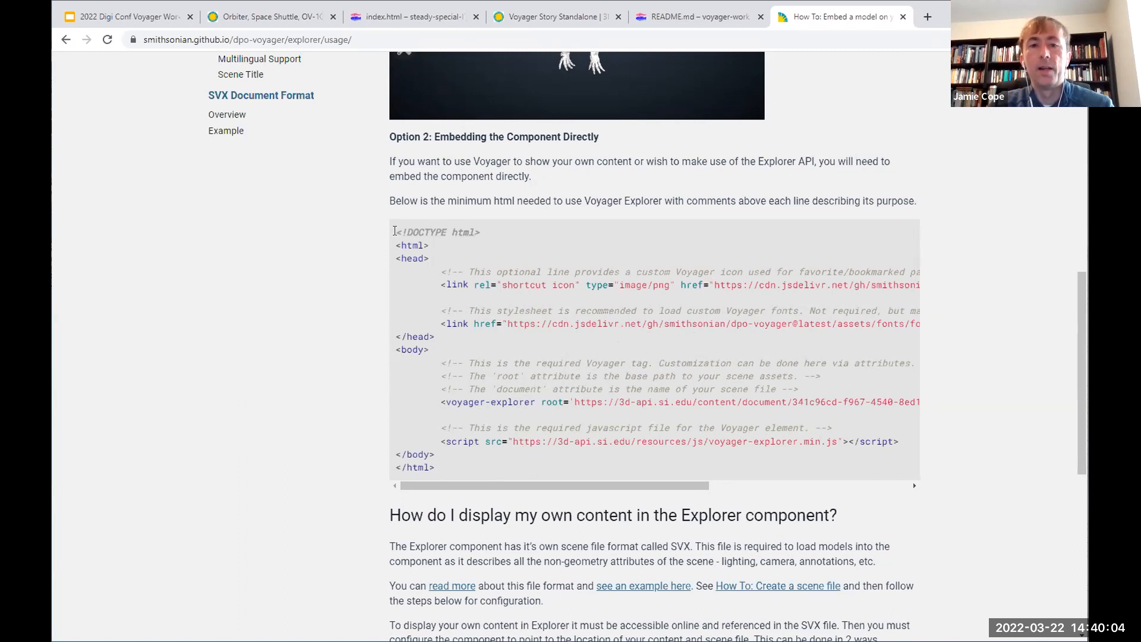
Step: Copy the complete Option 2 sample HTML and open index.html in the Glitch voyager-workshop project
left_click_drag(397, 232, 448, 464)
key("ctrl+c")
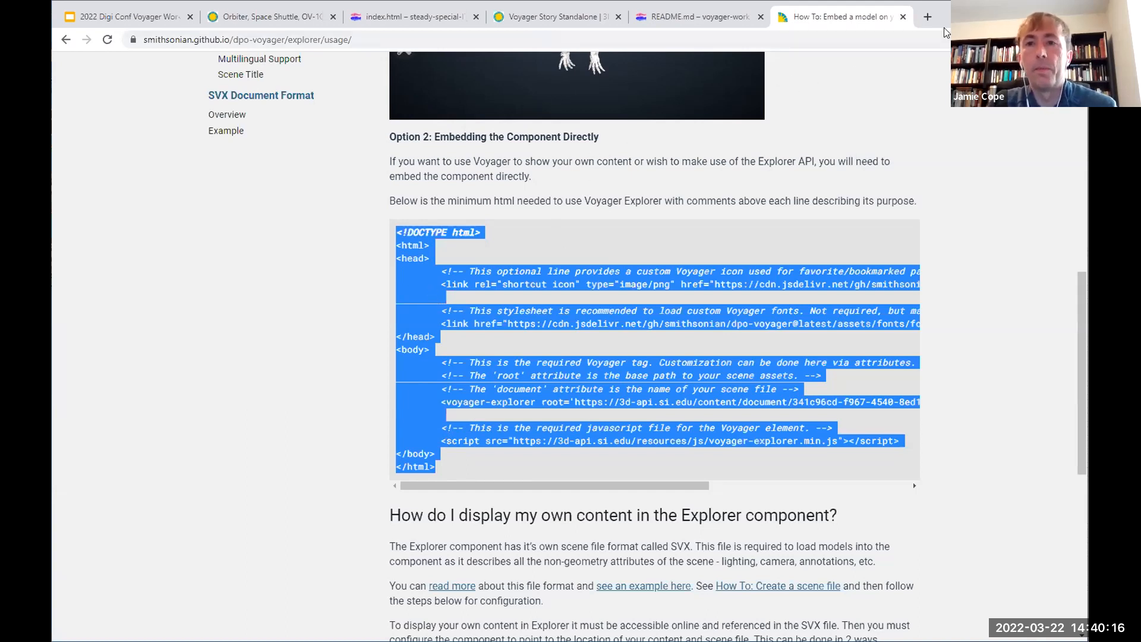
key("ctrl+shift+Tab")
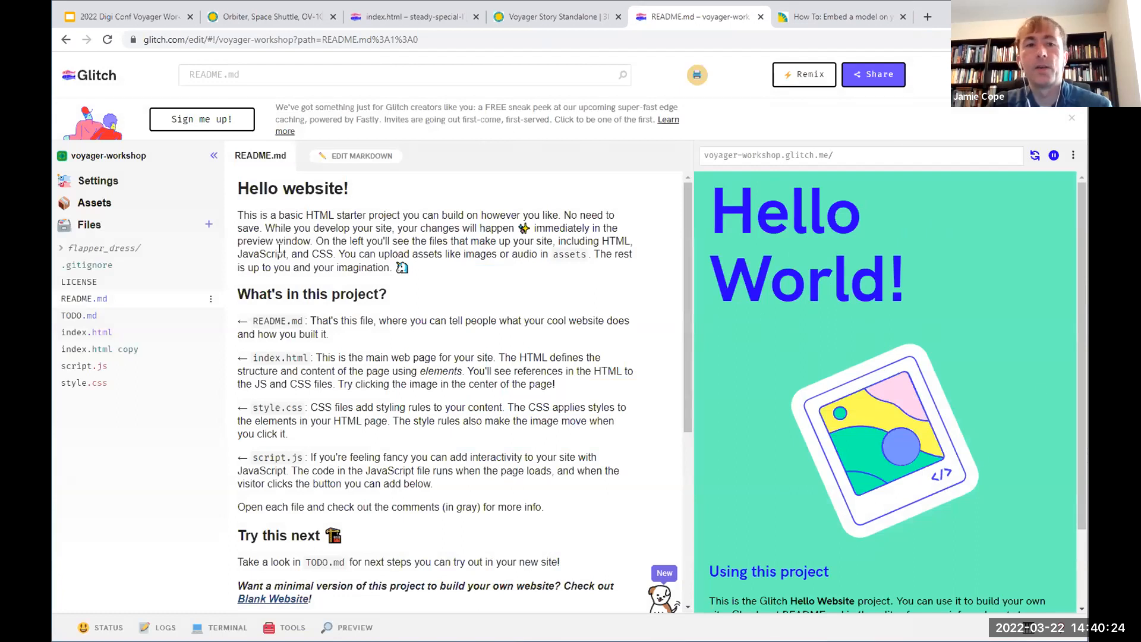
left_click(89, 332)
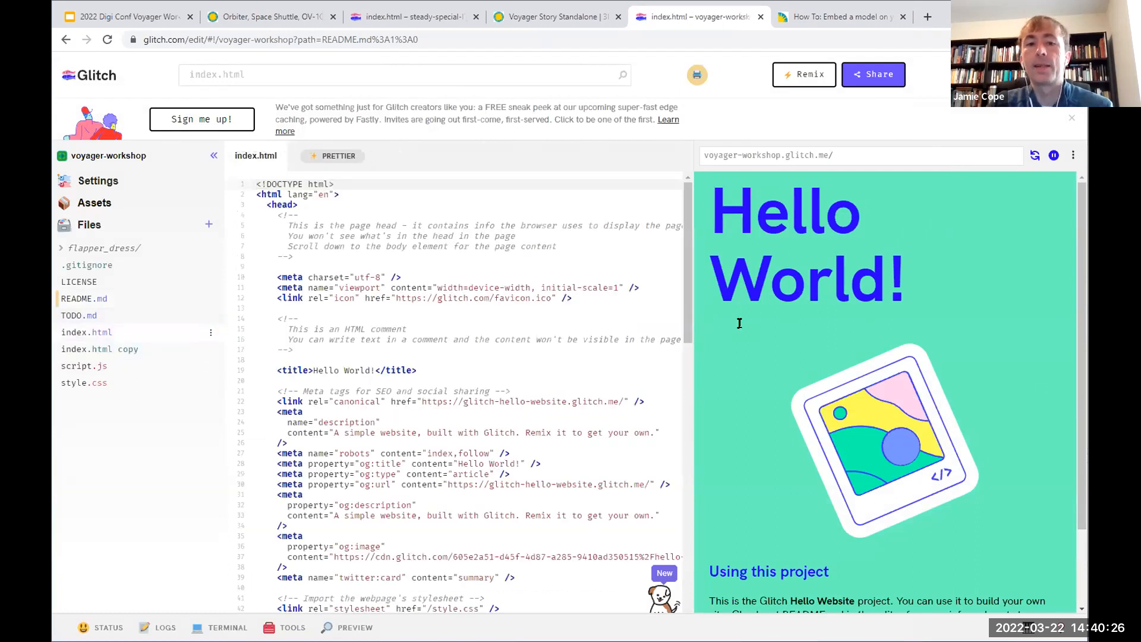
scroll(686, 280, "down", 7)
scroll(681, 259, "up", 7)
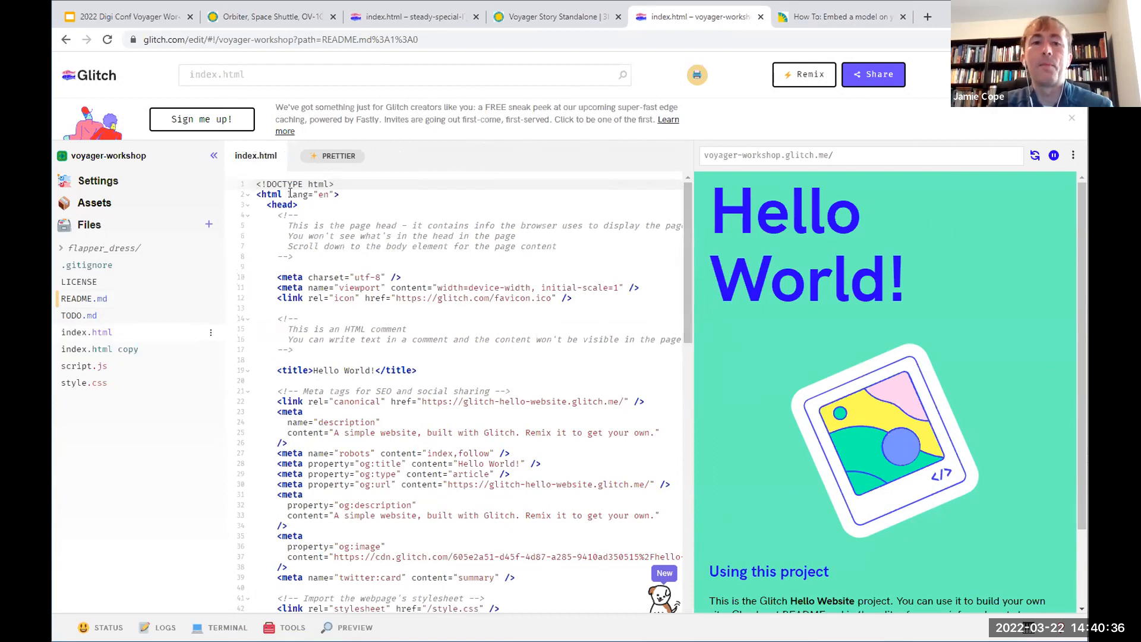
Step: Replace the entire contents of index.html with the copied Voyager Explorer embed code
left_click_drag(255, 185, 321, 505)
scroll(371, 508, "down", 6)
scroll(371, 508, "down", 5)
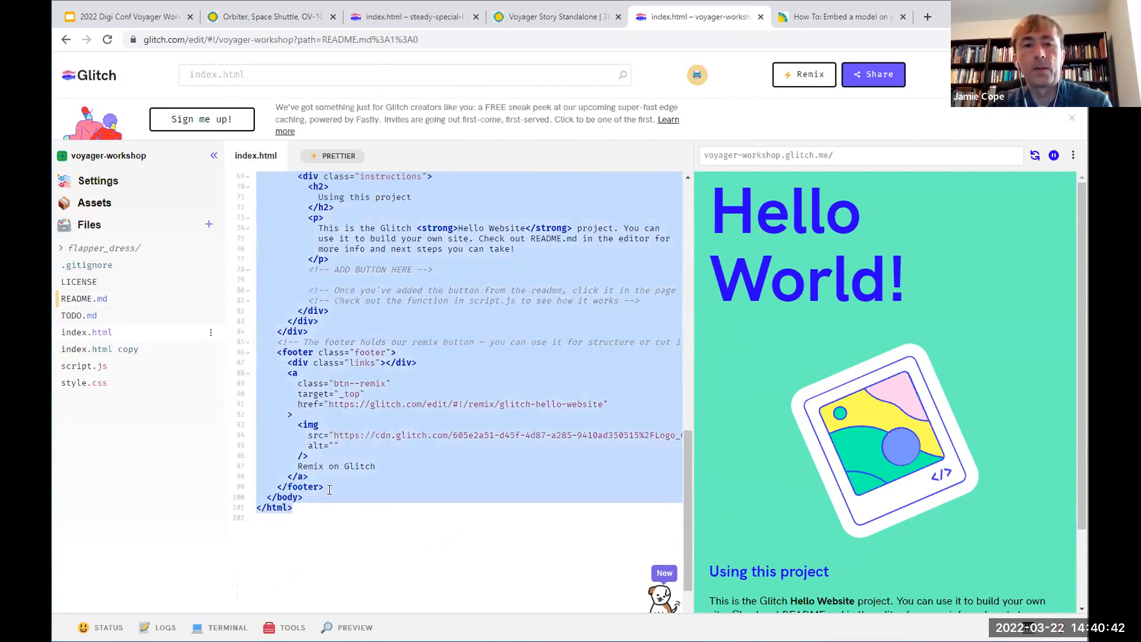
key("ctrl+v")
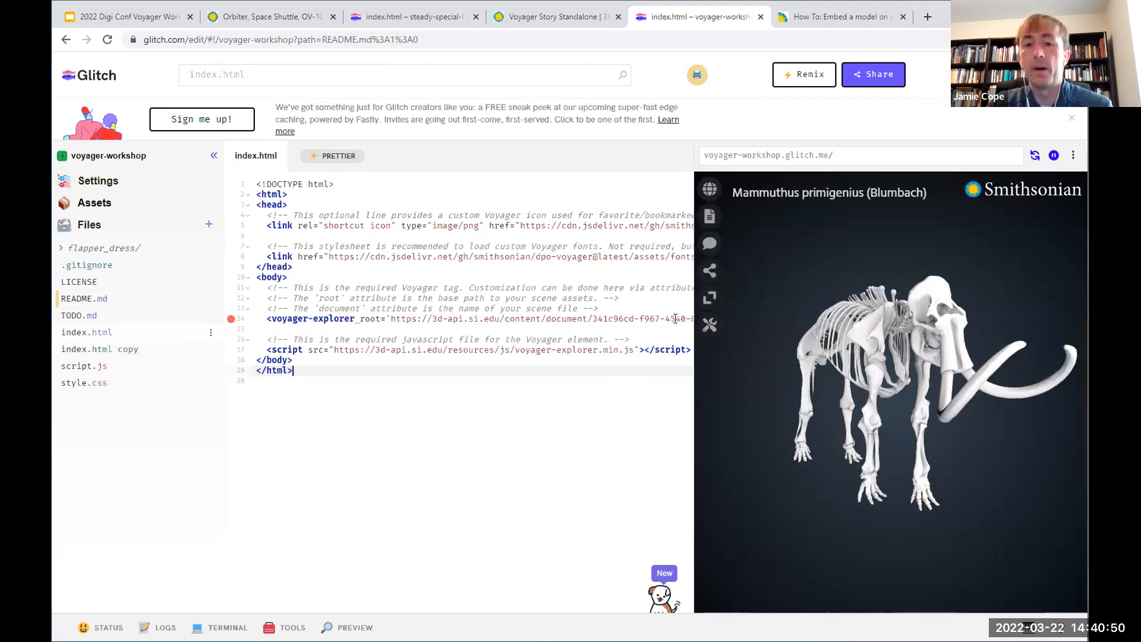
Step: Widen the code editor and close the page preview so the full code lines fit
left_click_drag(690, 397, 778, 398)
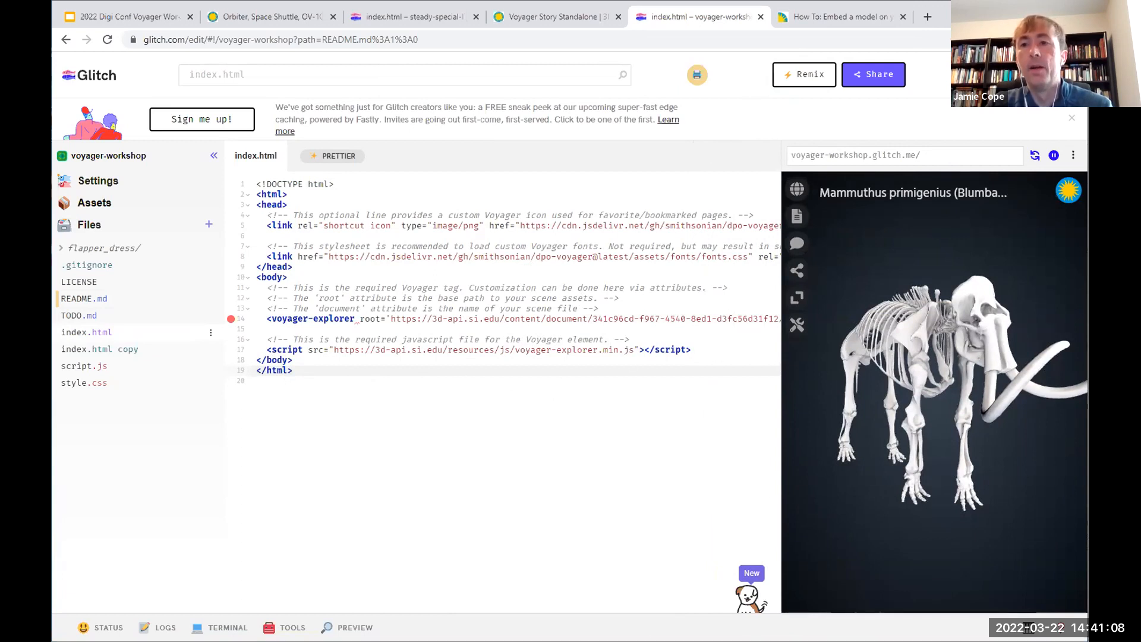
left_click(1072, 155)
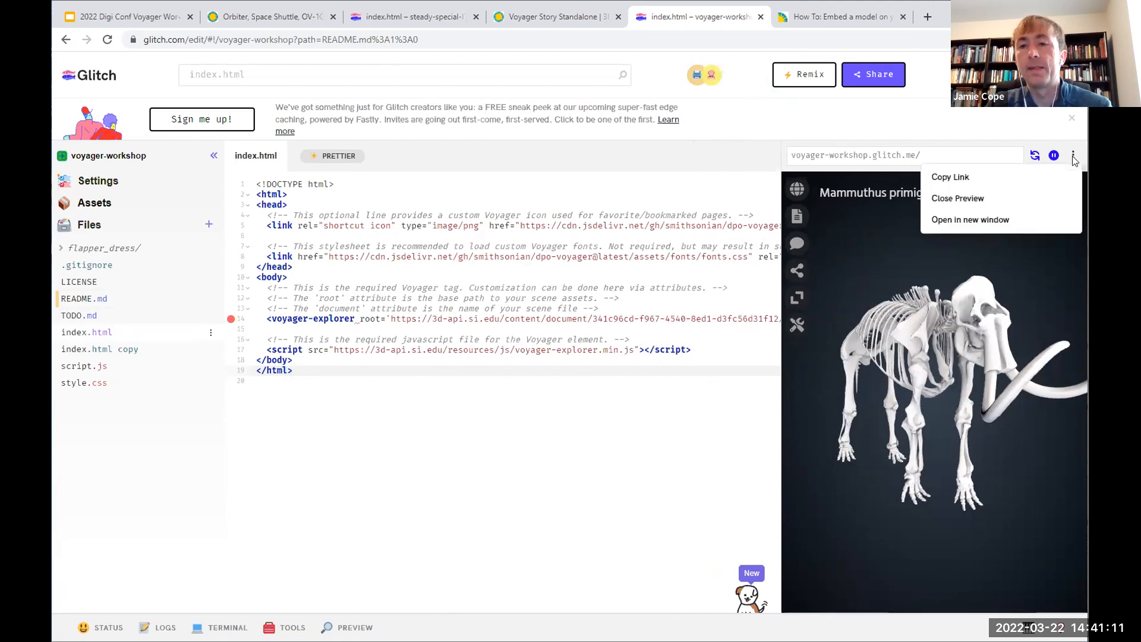
left_click(965, 204)
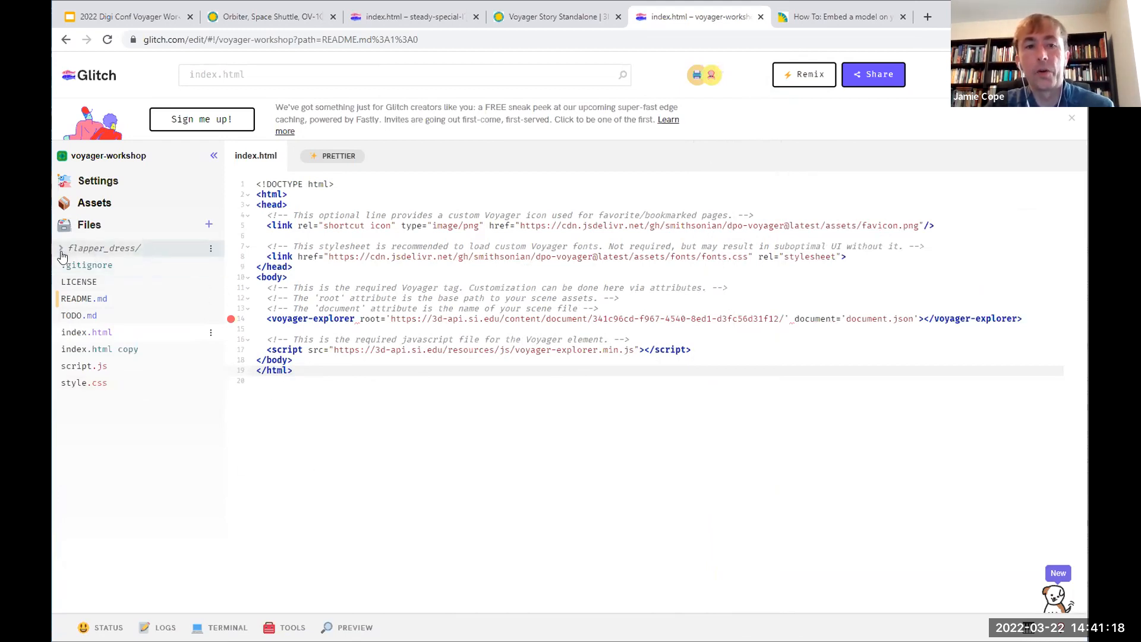
Step: Inspect the files in the flapper_dress folder and the root and document attributes of the voyager-explorer tag
left_click_drag(108, 251, 135, 256)
left_click(135, 255)
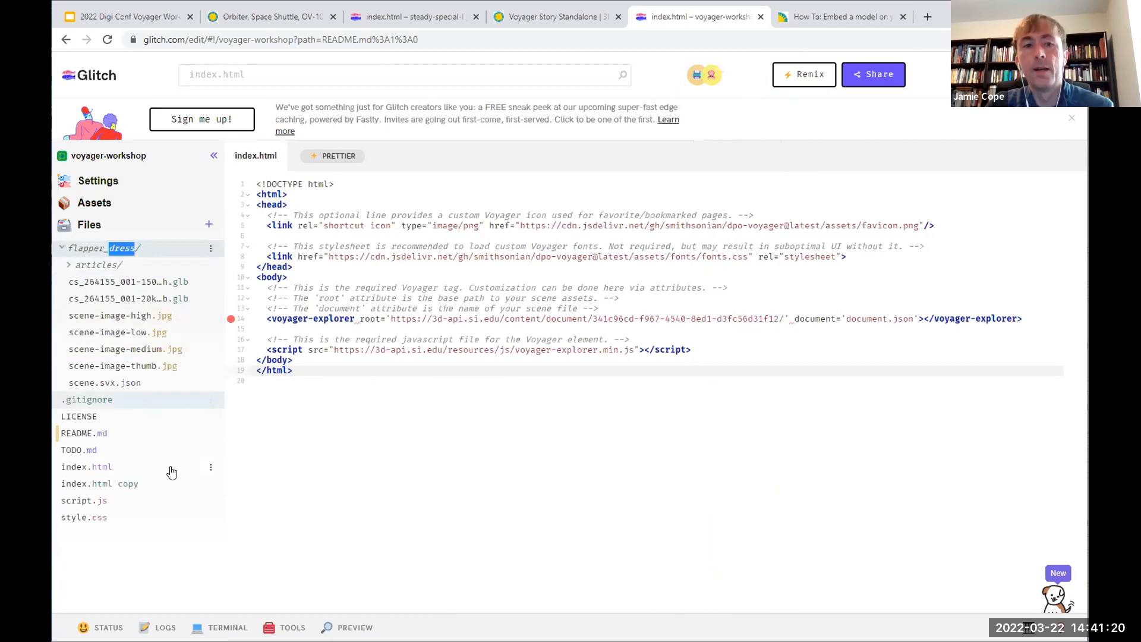
left_click(62, 249)
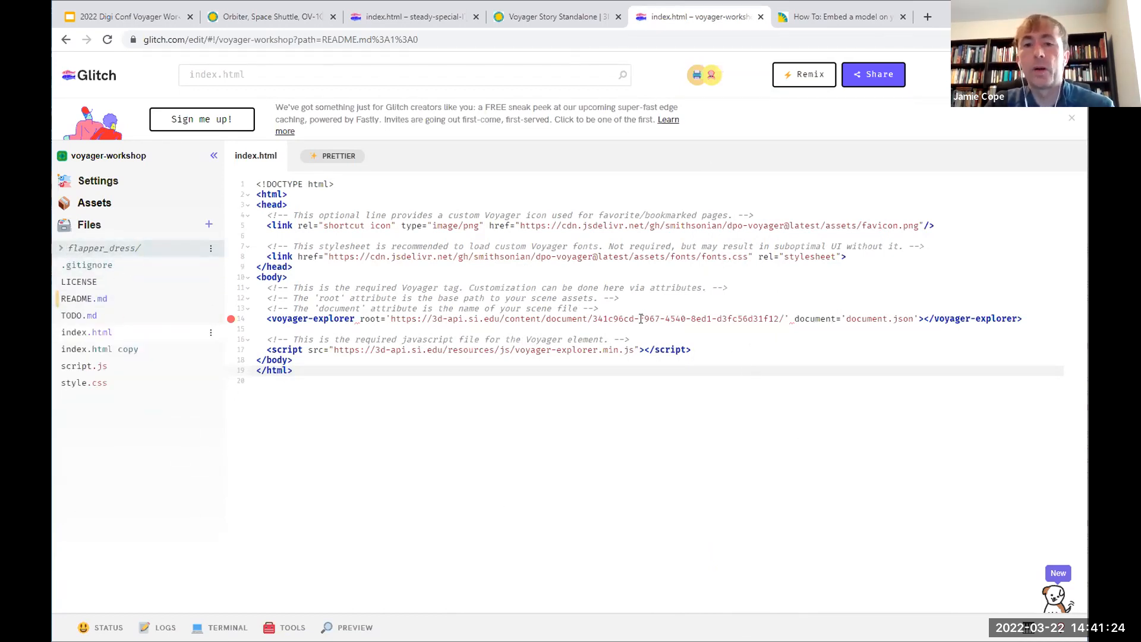
double_click(369, 319)
double_click(800, 319)
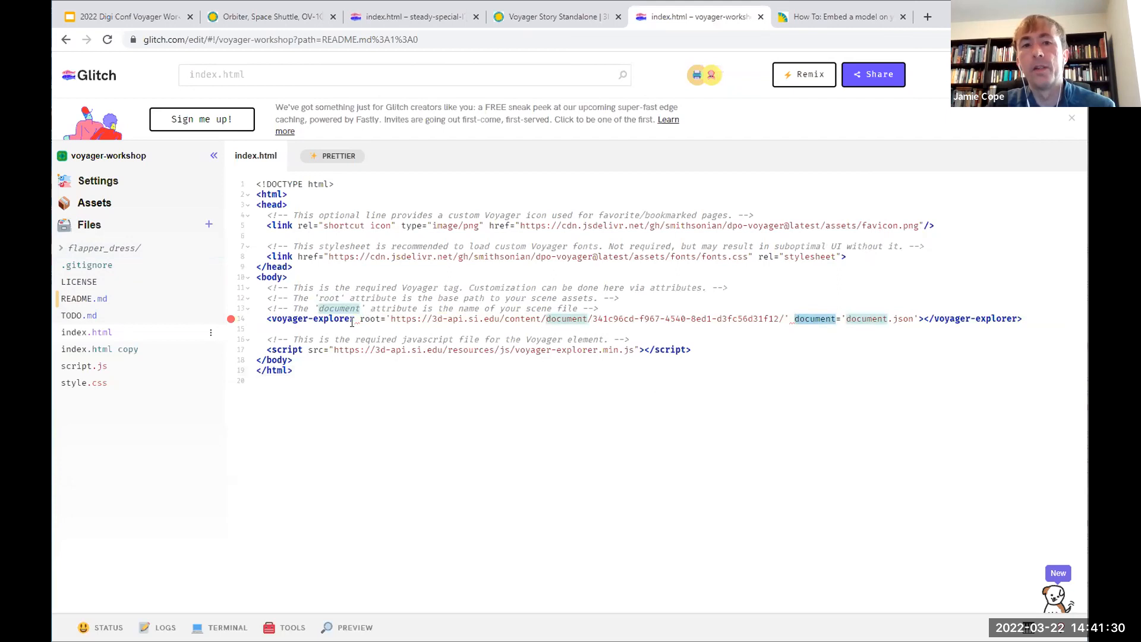
Step: Replace the voyager-explorer tag's root URL with the relative path ./flapper_dress/
left_click(390, 319)
left_click_drag(391, 319, 782, 313)
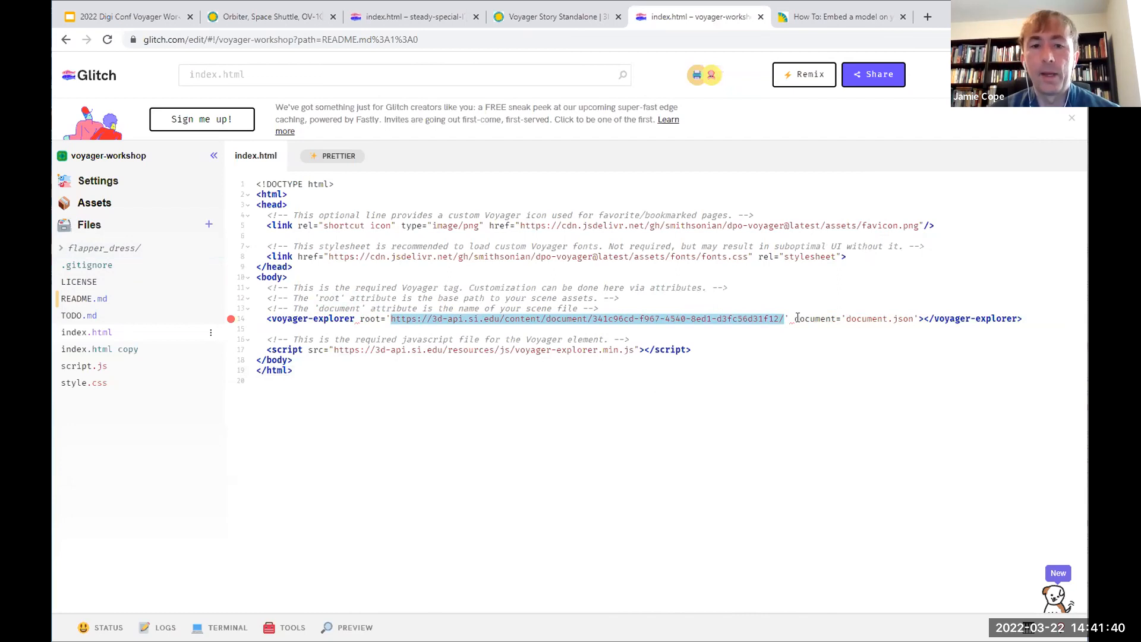
type("./'")
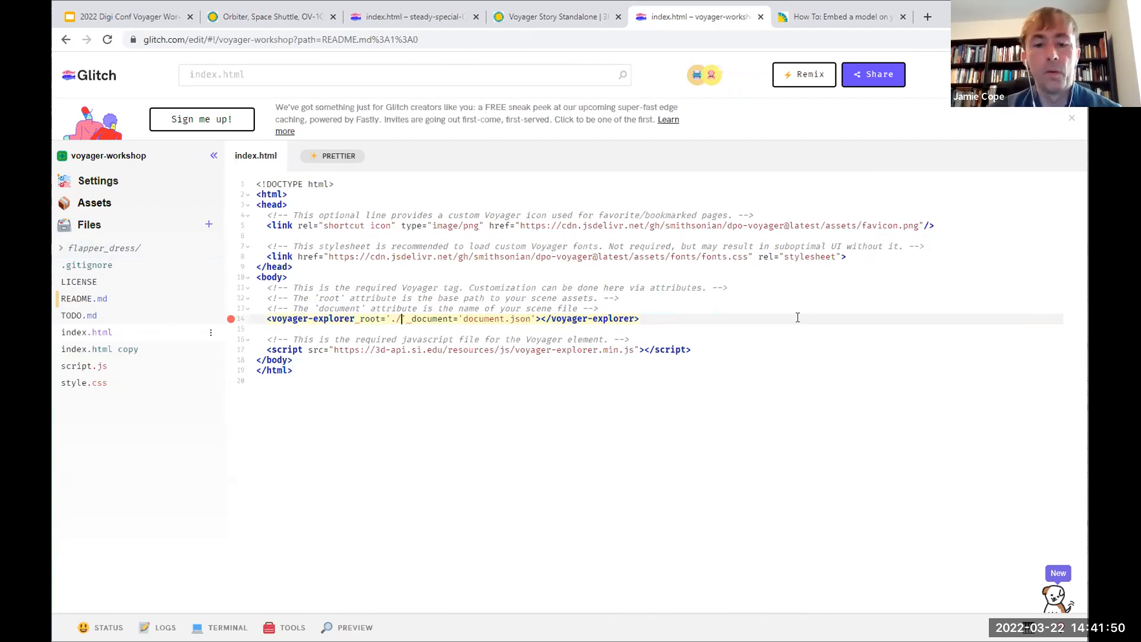
type("flappe")
type("r")
type("_dress")
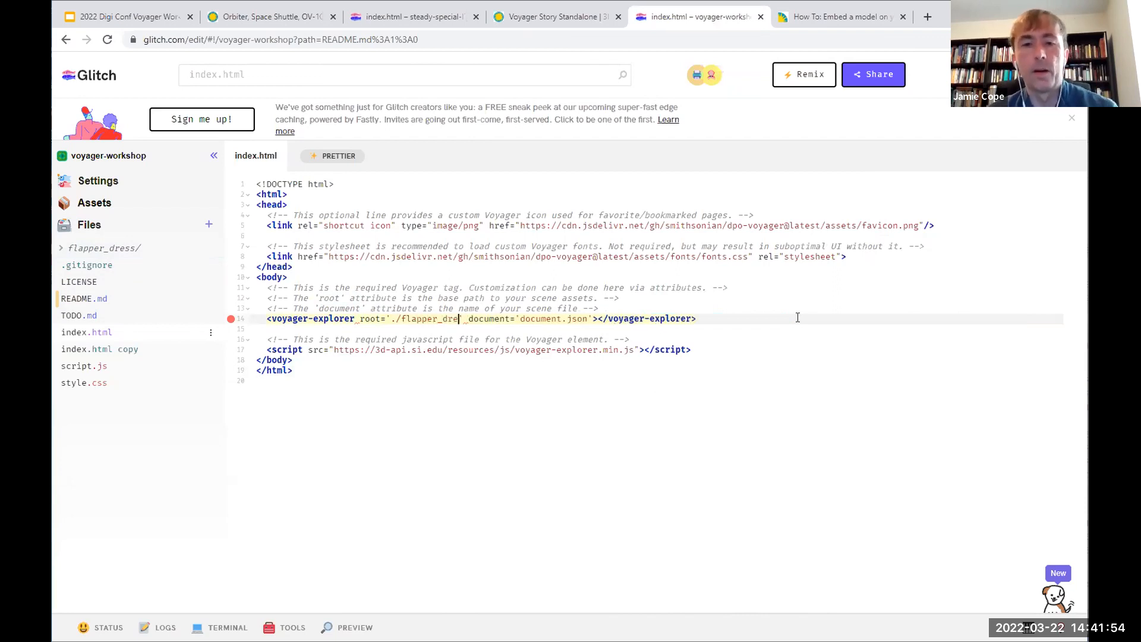
type("/")
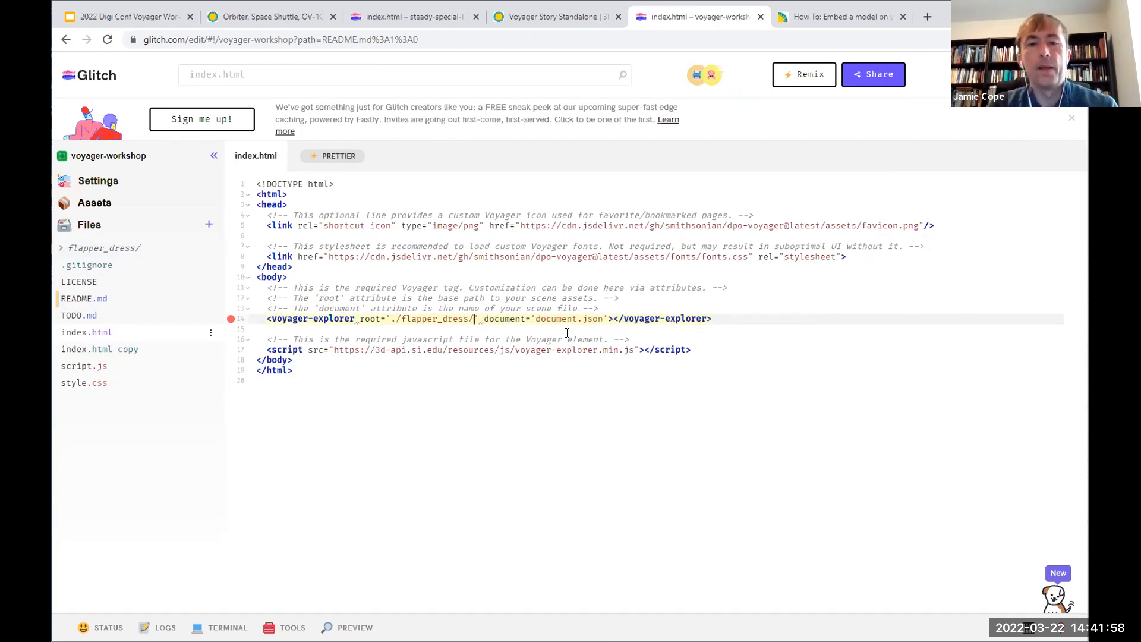
Step: Set the voyager-explorer tag's document attribute to scene.svx.json, matching the scene file in the flapper_dress folder
left_click(62, 249)
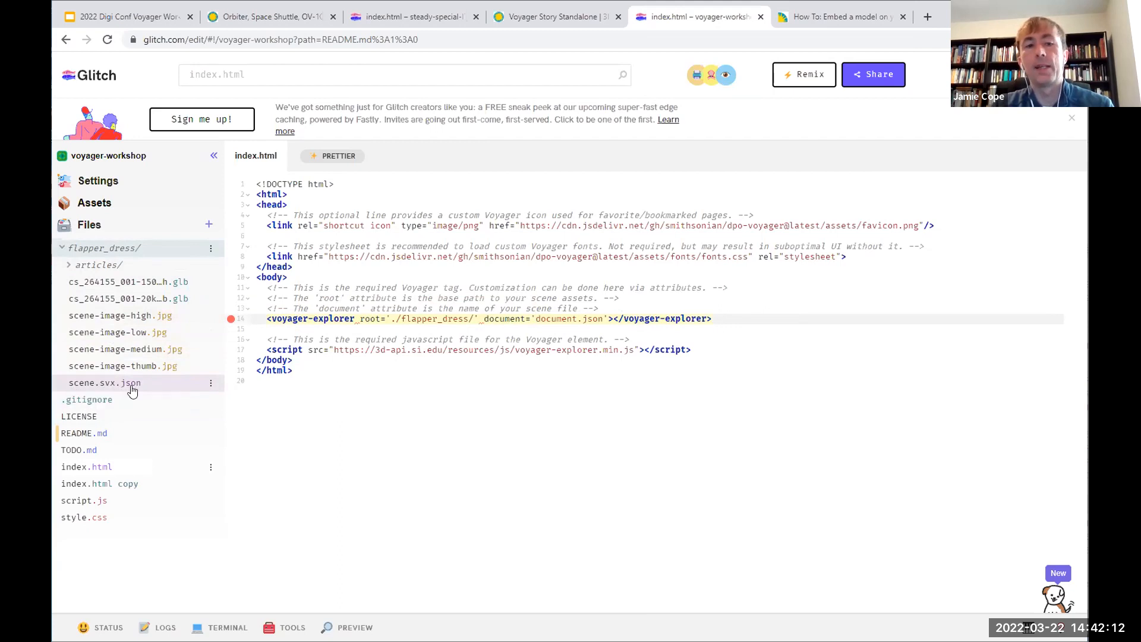
double_click(553, 319)
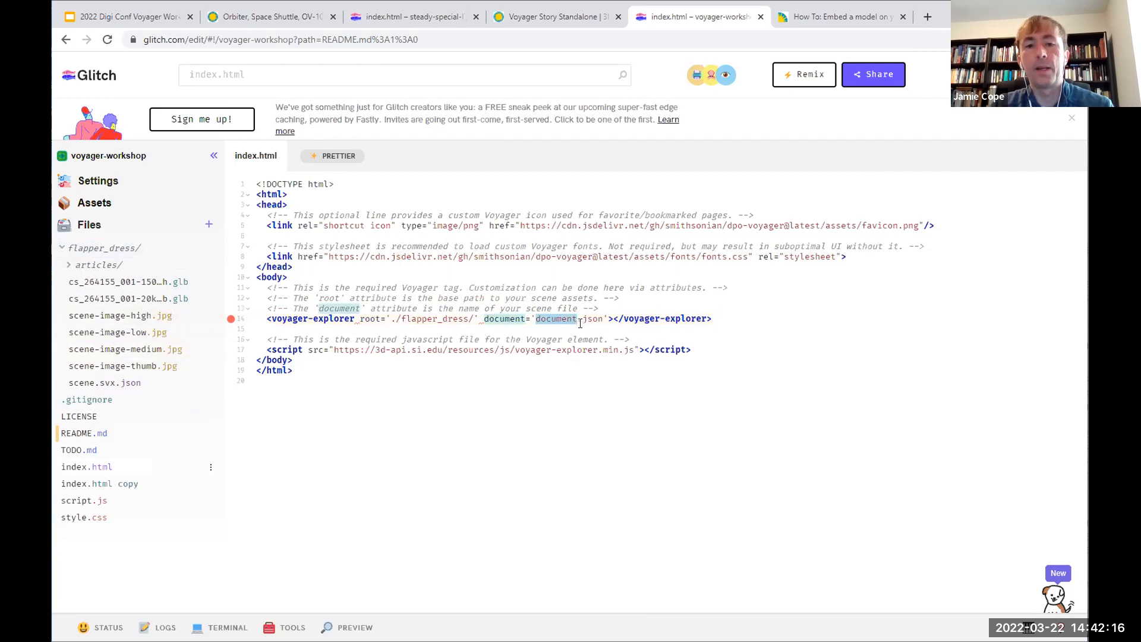
type("sc")
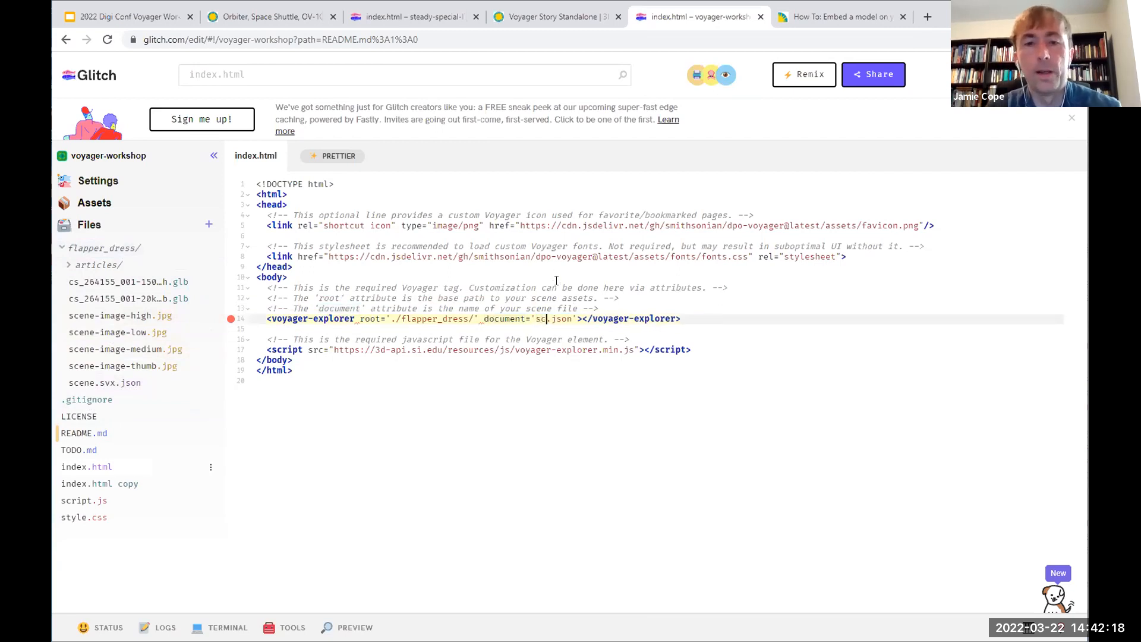
key("BackSpace")
key("BackSpace")
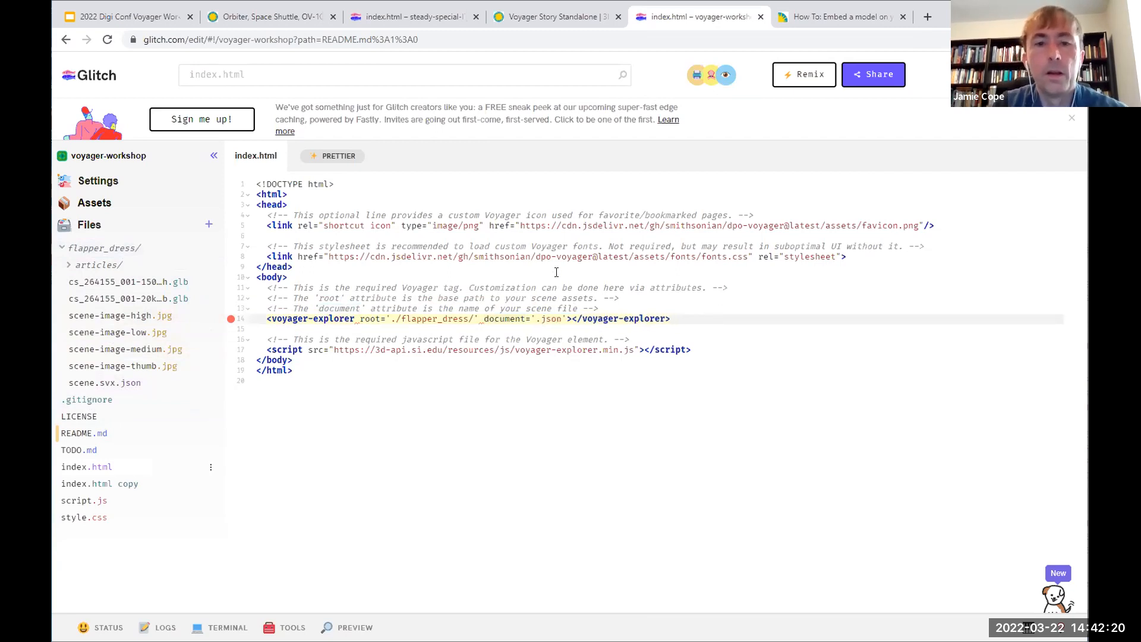
type("scene")
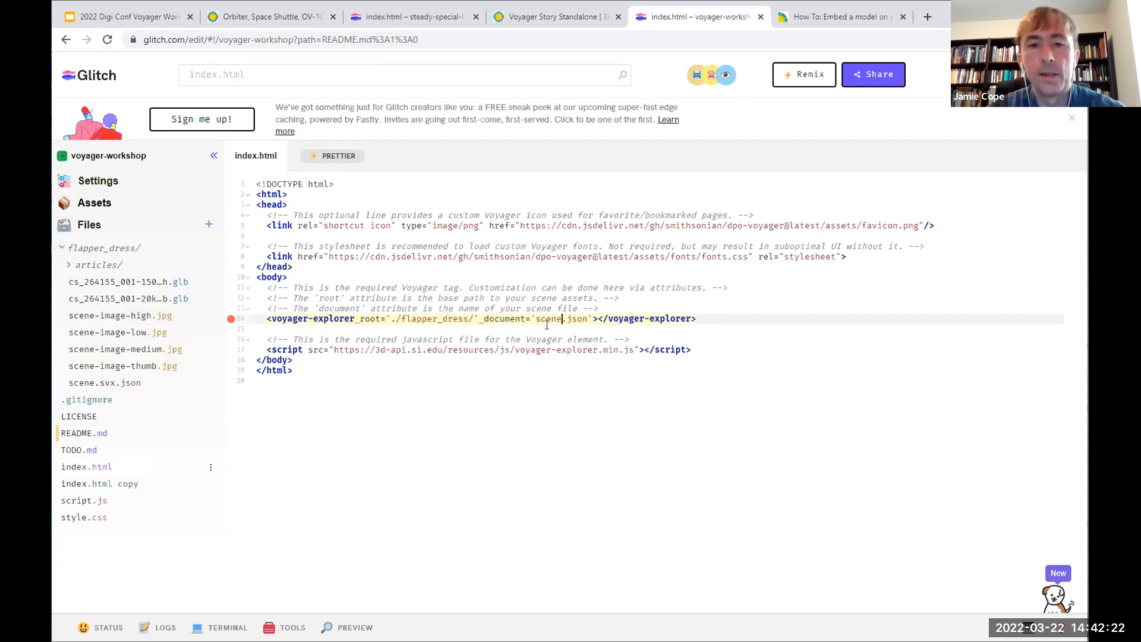
type(".svx")
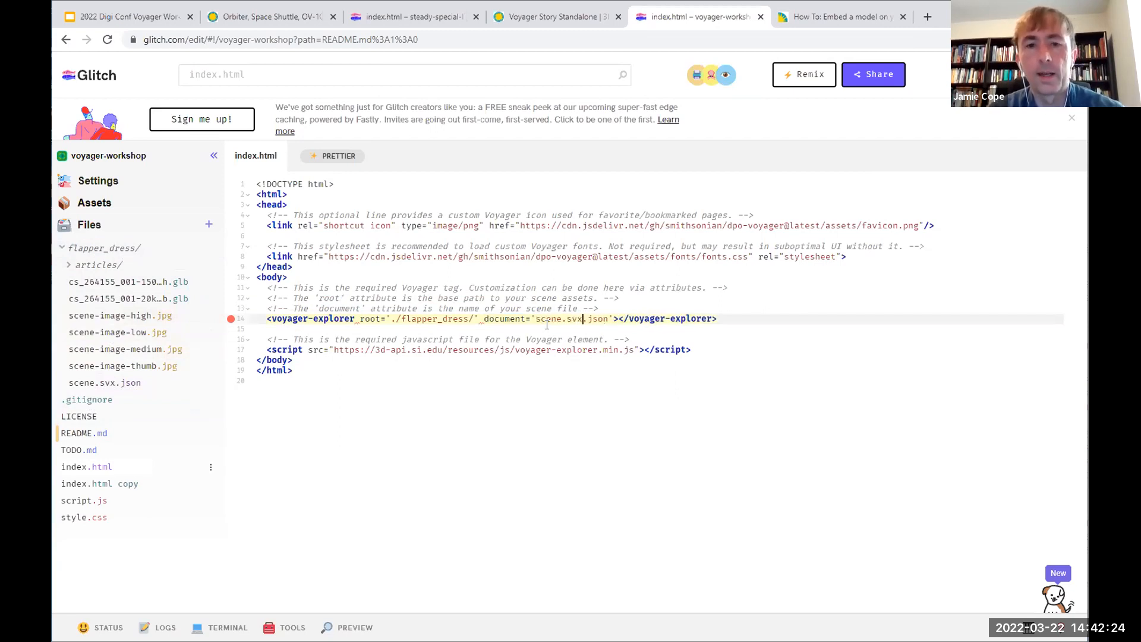
Step: Reopen the preview pane to show the edited page beside the code
left_click(558, 416)
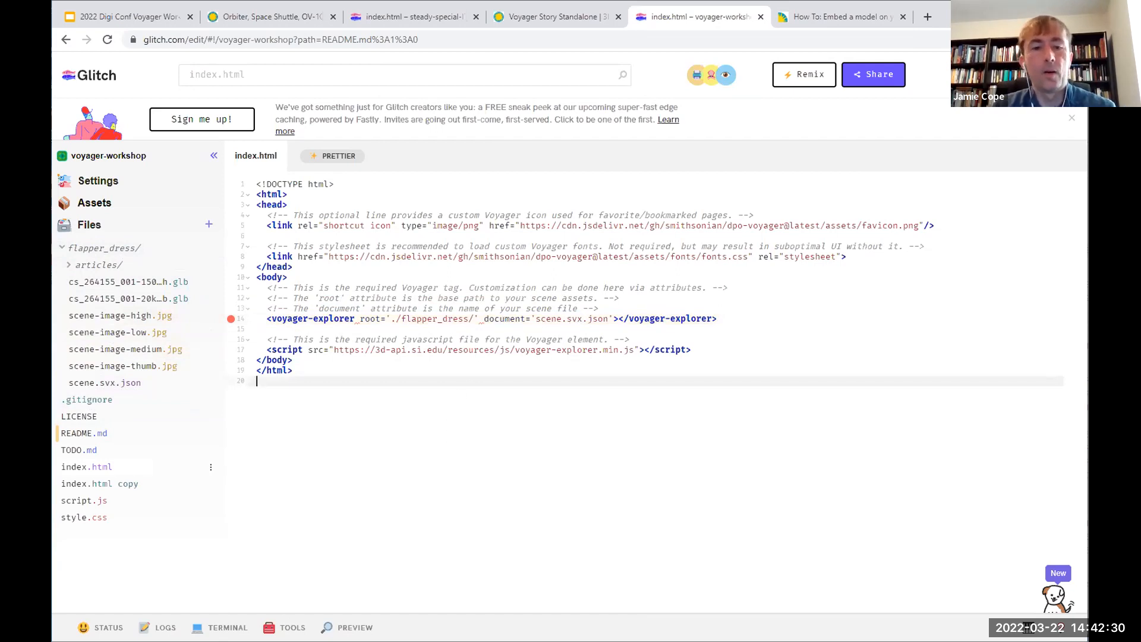
left_click(349, 627)
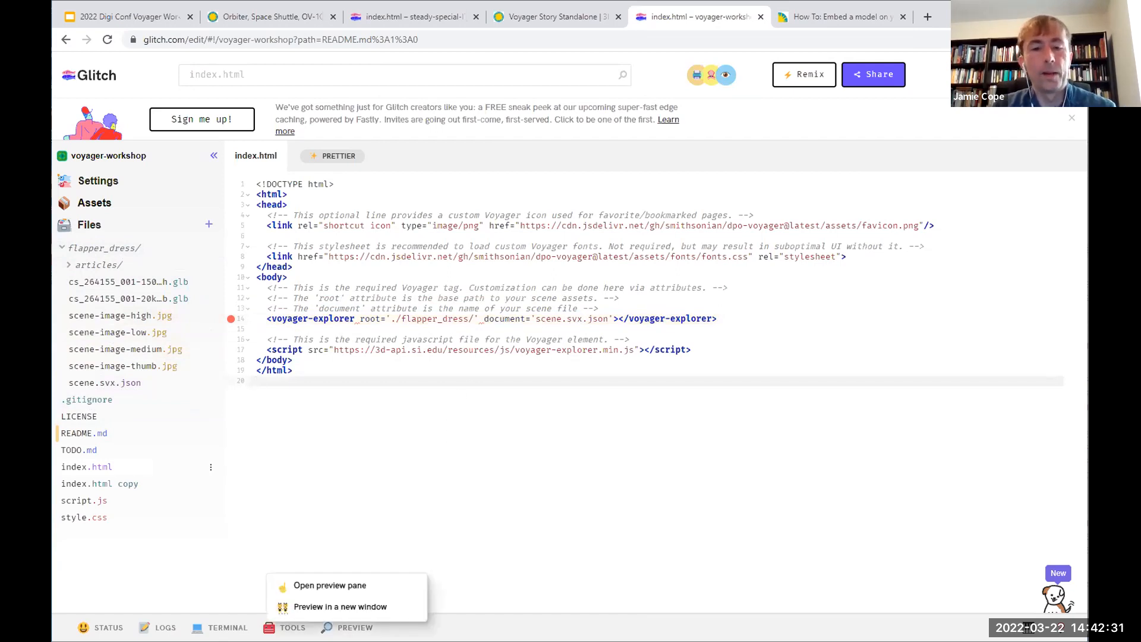
left_click(333, 586)
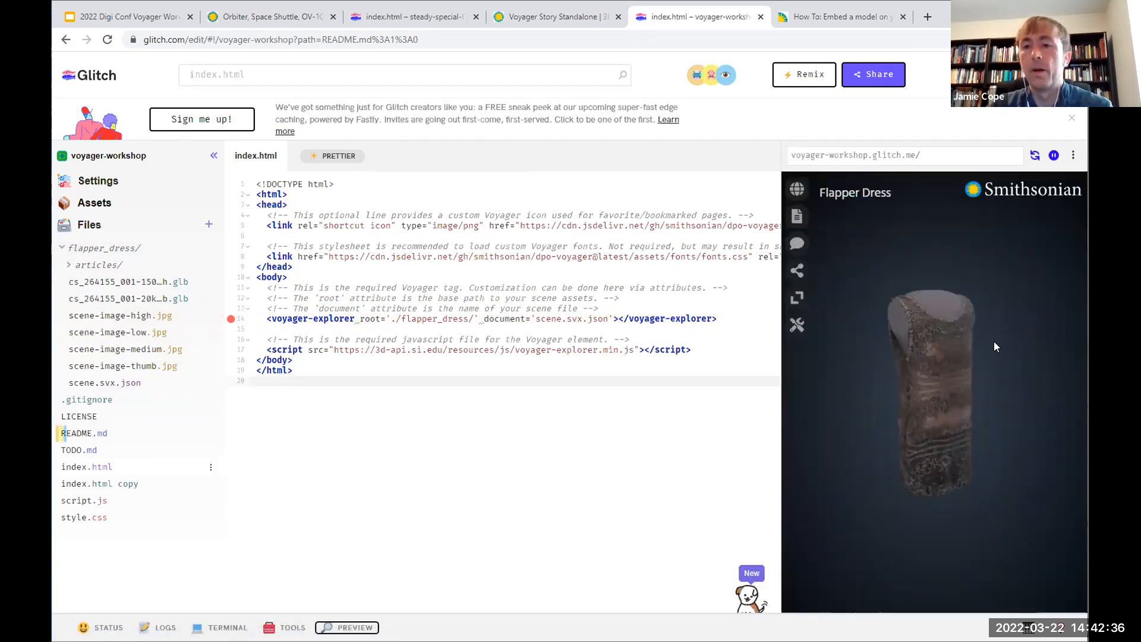
Step: Check the embedded Flapper Dress scene in the preview by rotating the model and viewing its article, tour list and annotations
left_click_drag(915, 397, 889, 380)
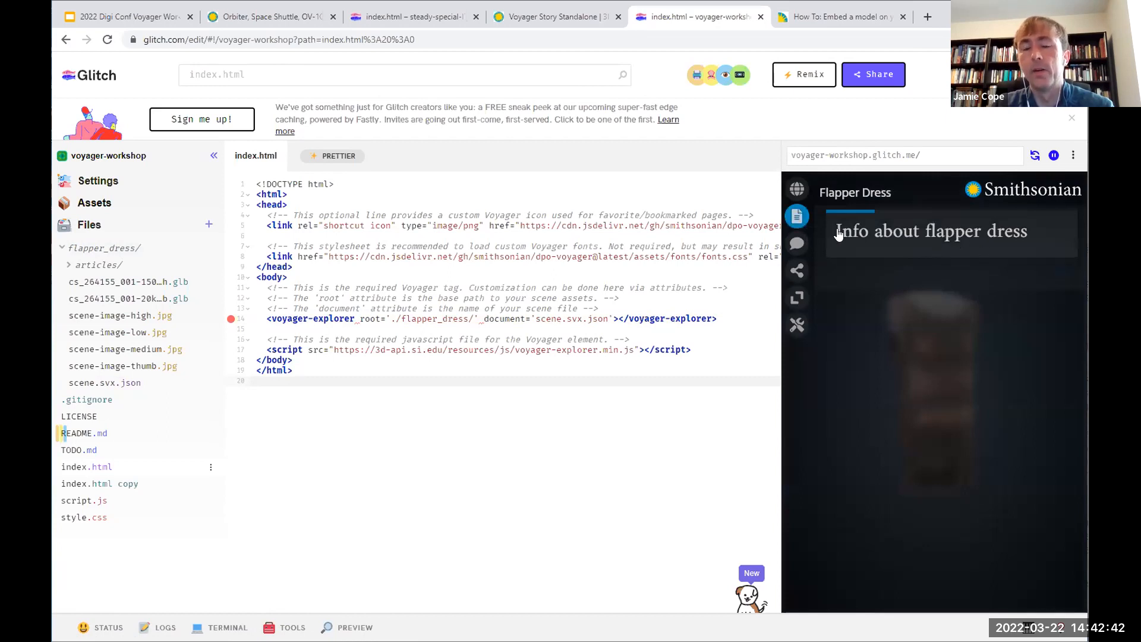
left_click(797, 189)
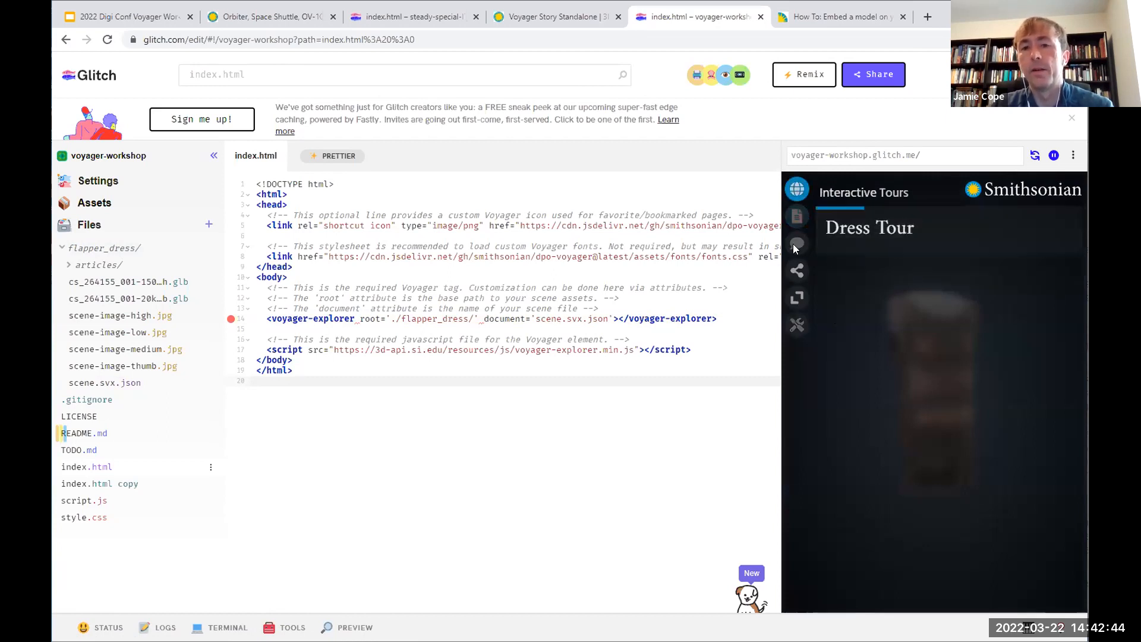
left_click(796, 200)
left_click(796, 243)
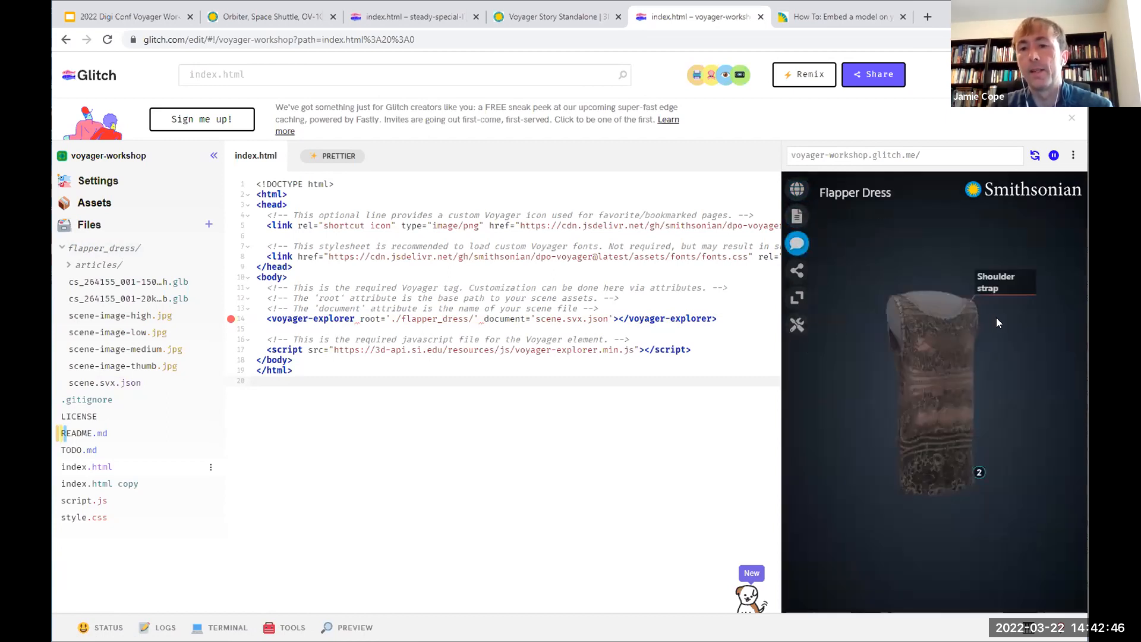
left_click_drag(882, 332, 973, 344)
mouse_move(990, 522)
left_mouse_down()
mouse_move(965, 467)
mouse_move(931, 475)
mouse_move(988, 497)
mouse_move(976, 525)
mouse_move(1000, 529)
left_mouse_up()
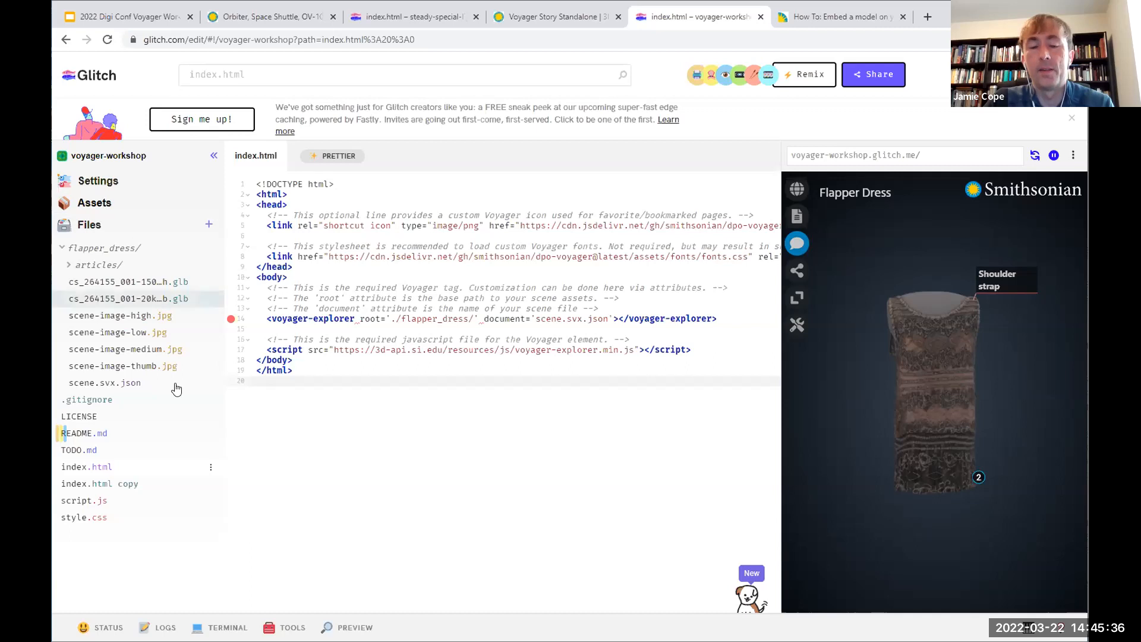
Step: View the Glitch project's uploaded assets and return to the index.html code
left_click(104, 205)
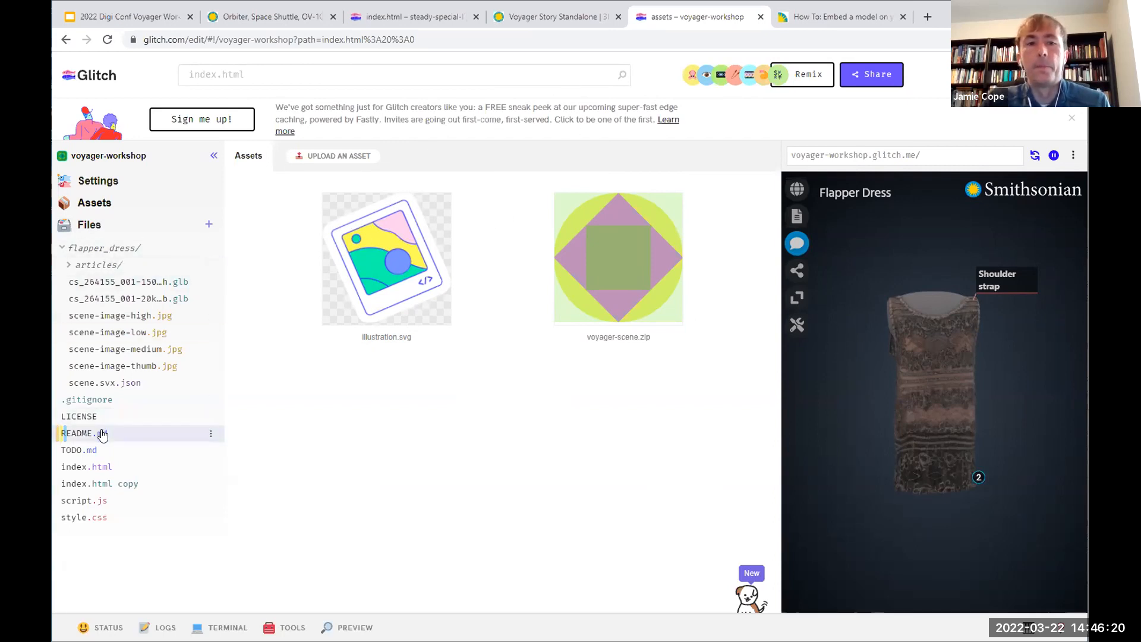
left_click(110, 467)
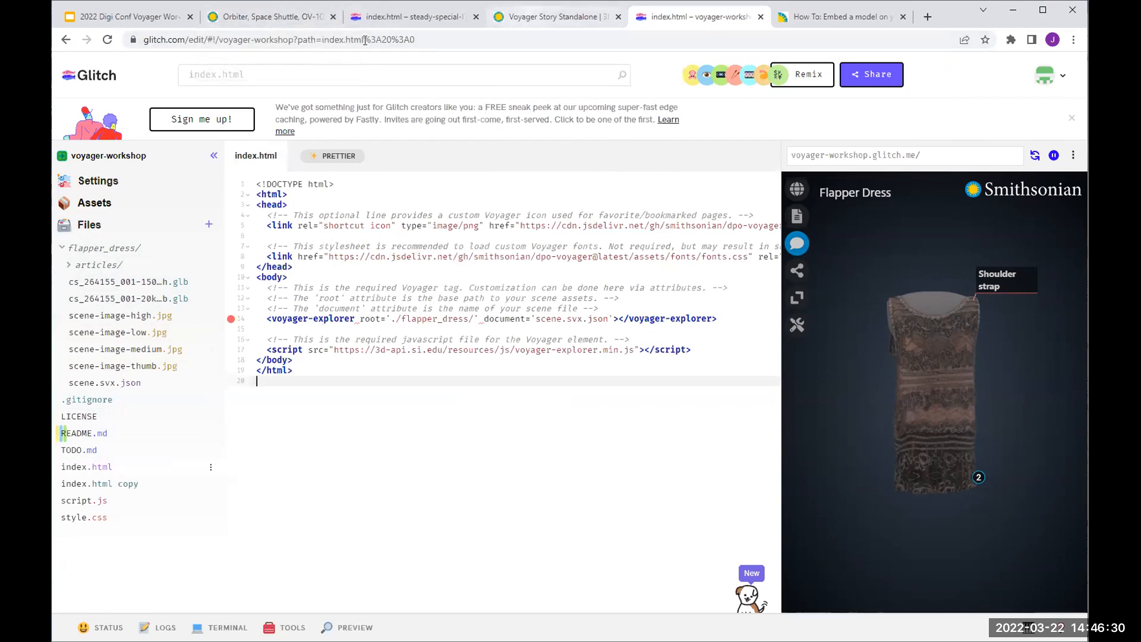
Step: Switch to Voyager Story and open the Flapper Dress scene's tours with the options for which features a tour captures
left_click(552, 18)
left_click(304, 143)
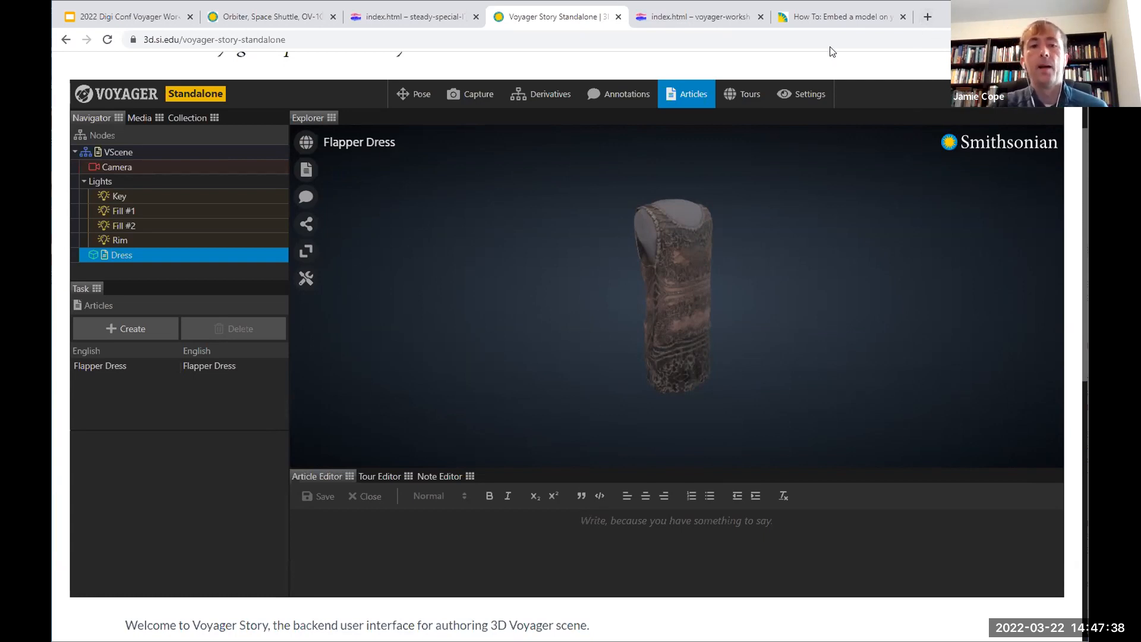
left_click(744, 95)
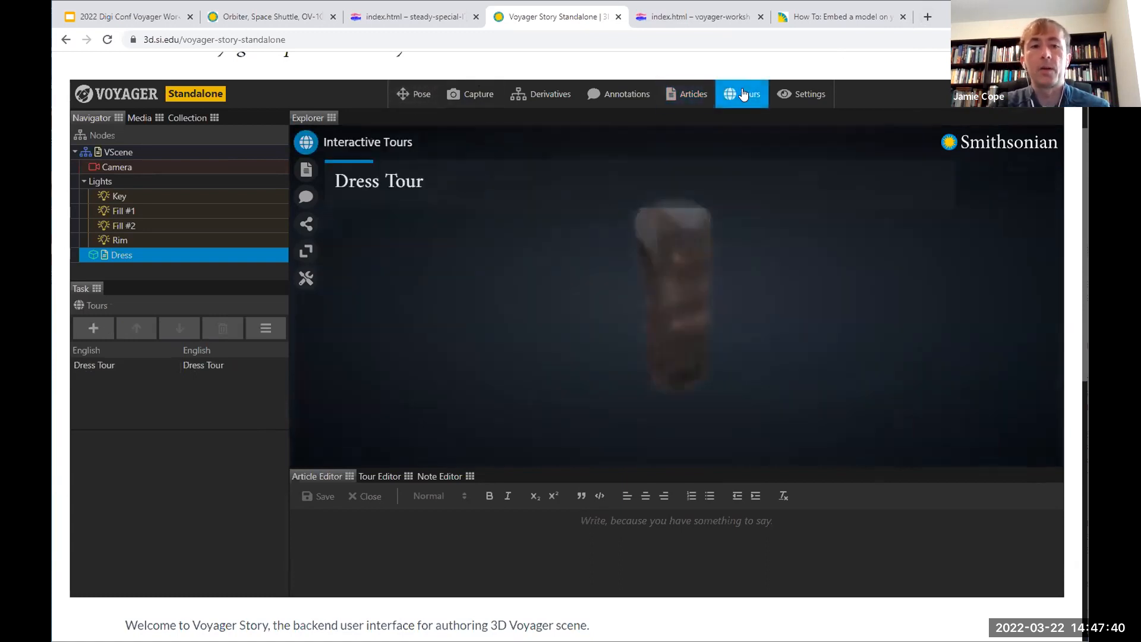
left_click(268, 331)
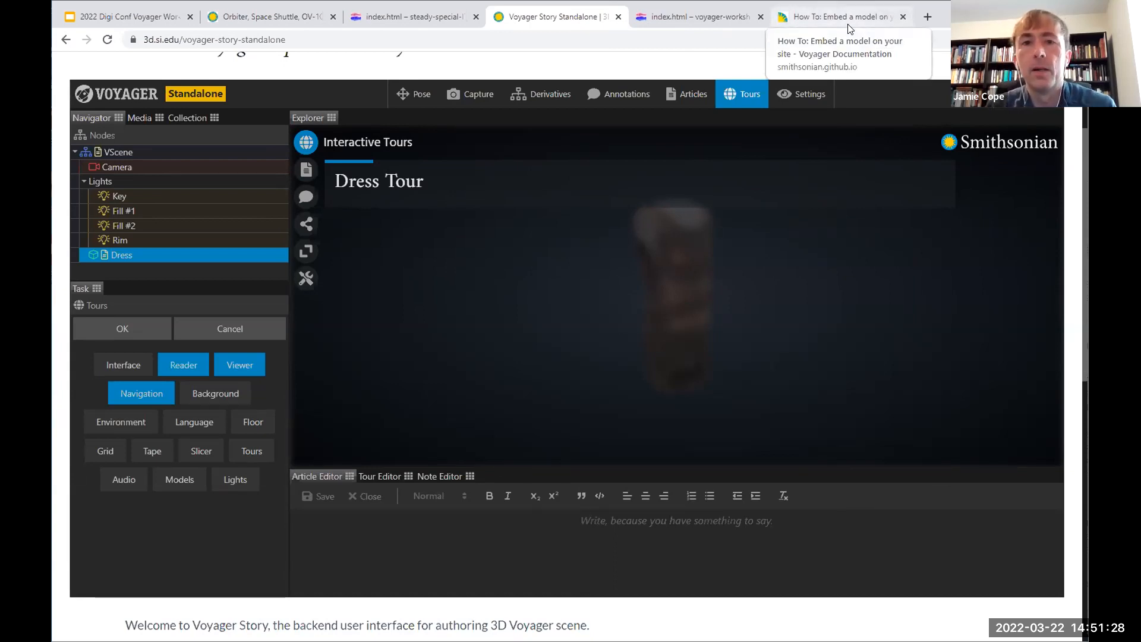
Step: Switch back to the Glitch project and point out the voyager-explorer tag with its root and document attributes
key("ctrl+Tab")
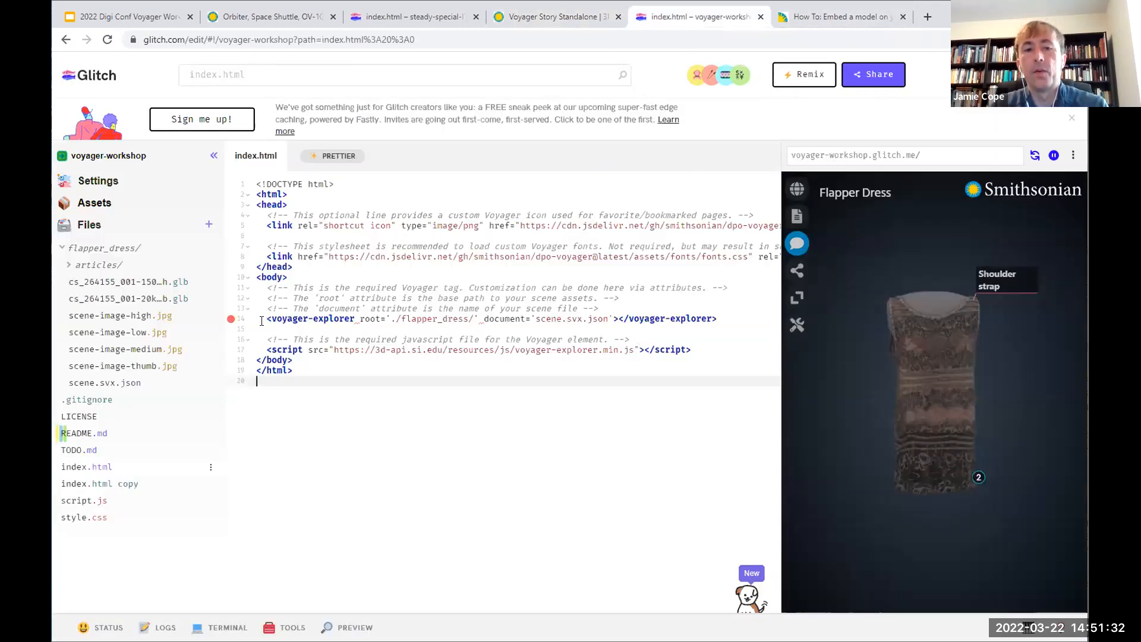
left_click_drag(266, 319, 409, 318)
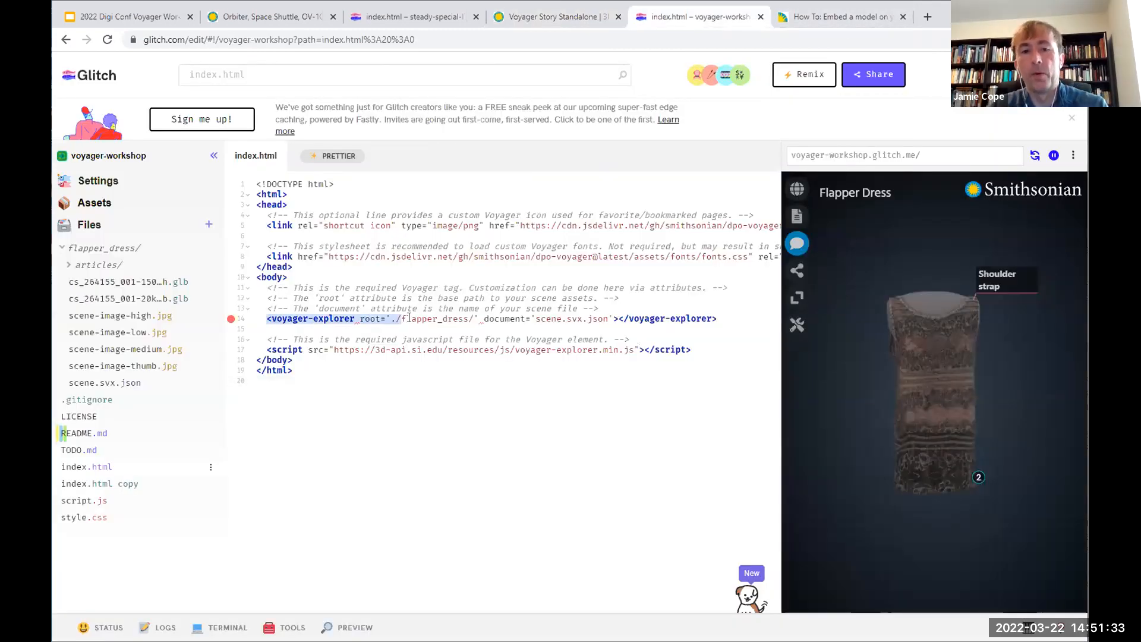
left_click(362, 318)
left_click(509, 319)
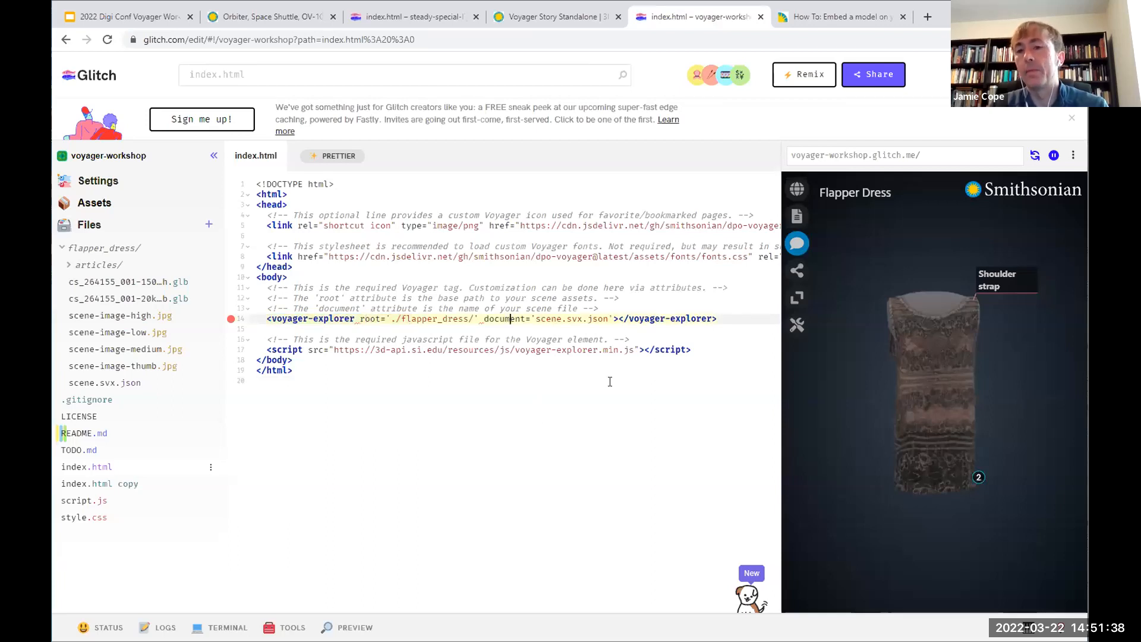
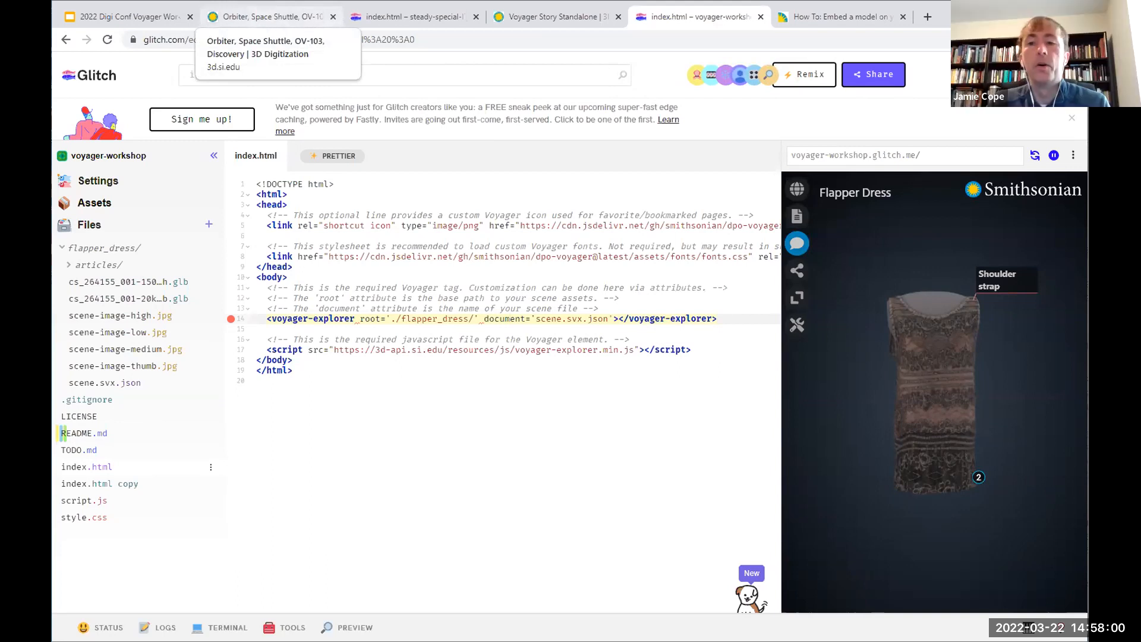
Step: Switch to the Google Slides workshop presentation and show its closing "Thank you!" slide
left_click(510, 318)
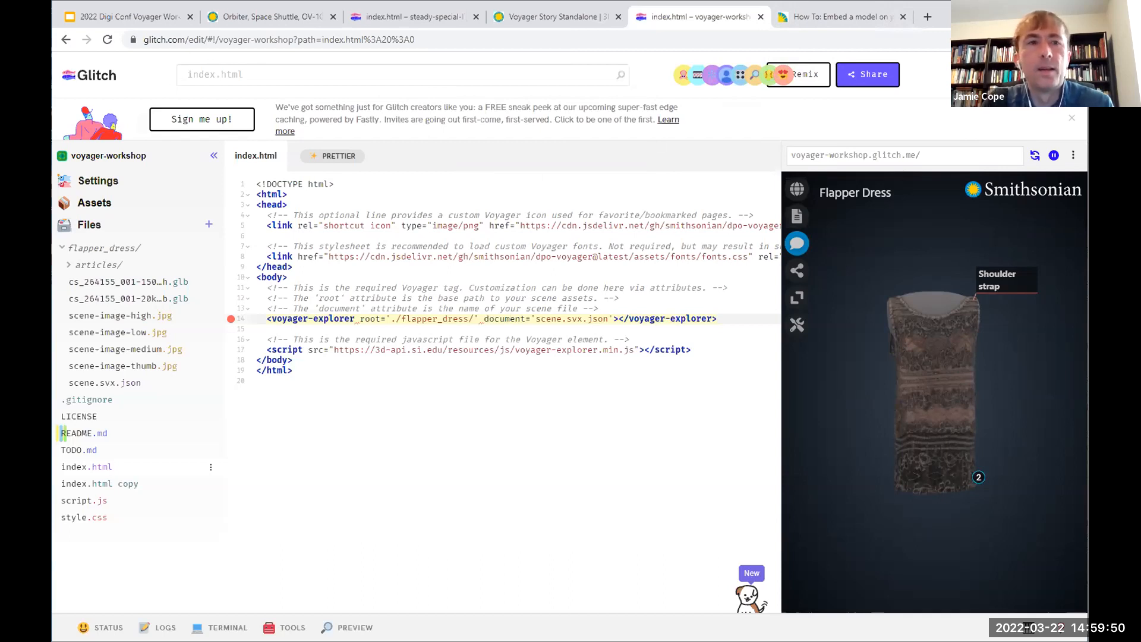
left_click(133, 18)
left_click(404, 356)
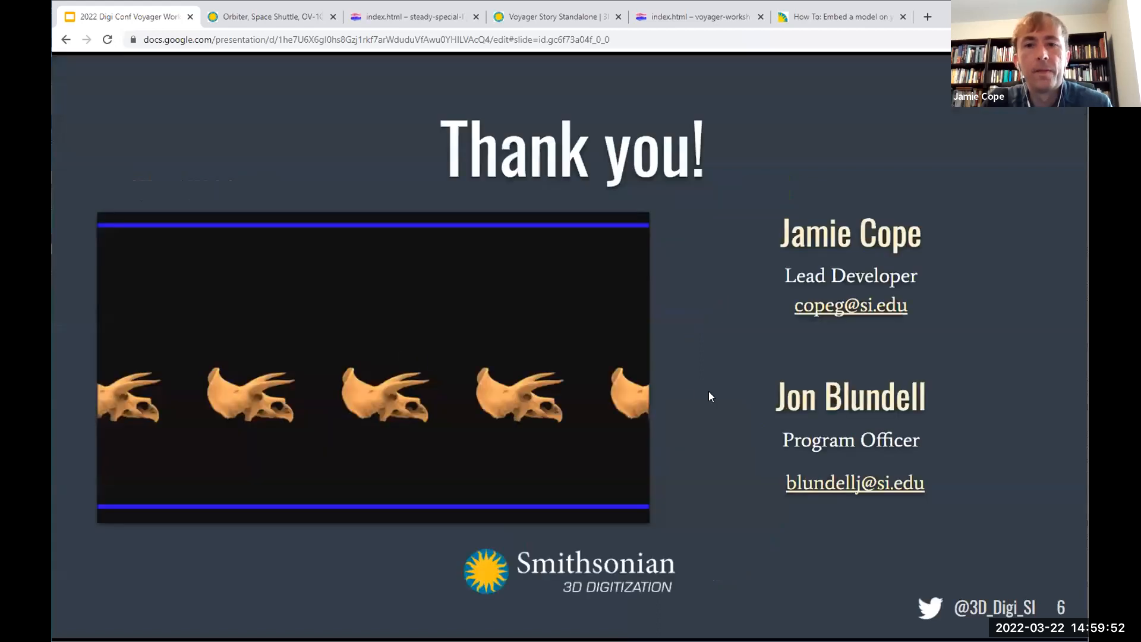